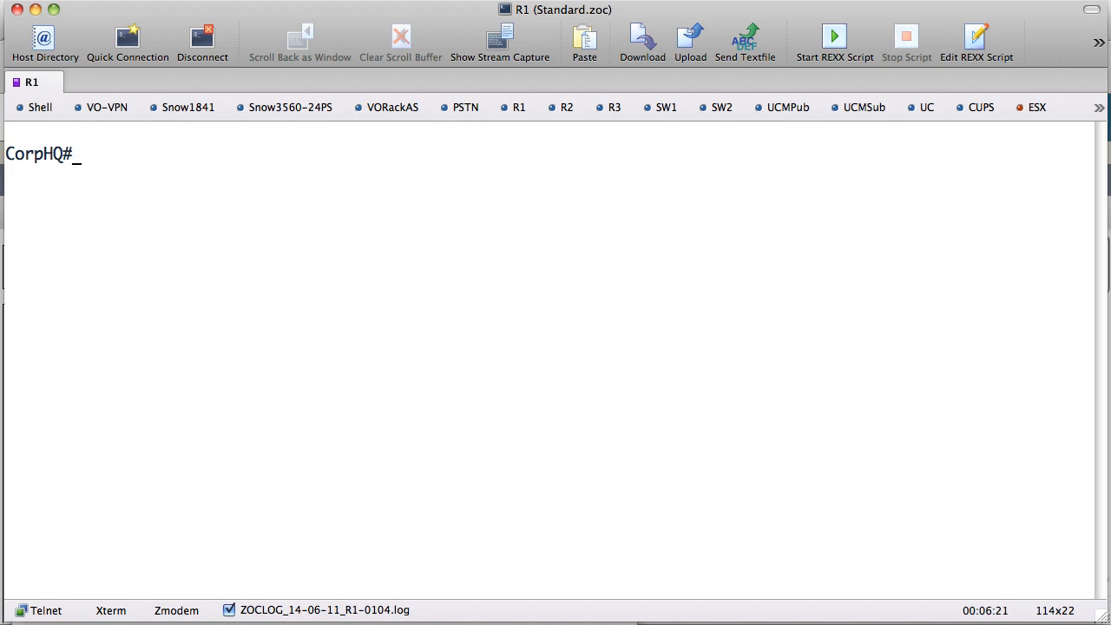
Display the CorpHQ router's running configuration beginning at "voice trans" with sh run | b voice trans.
{"action": "type", "text": "sh run | s"}
{"action": "key", "text": "BackSpace"}
{"action": "key", "text": "BackSpace"}
{"action": "type", "text": "b voice trans"}
{"action": "key", "text": "Return"}
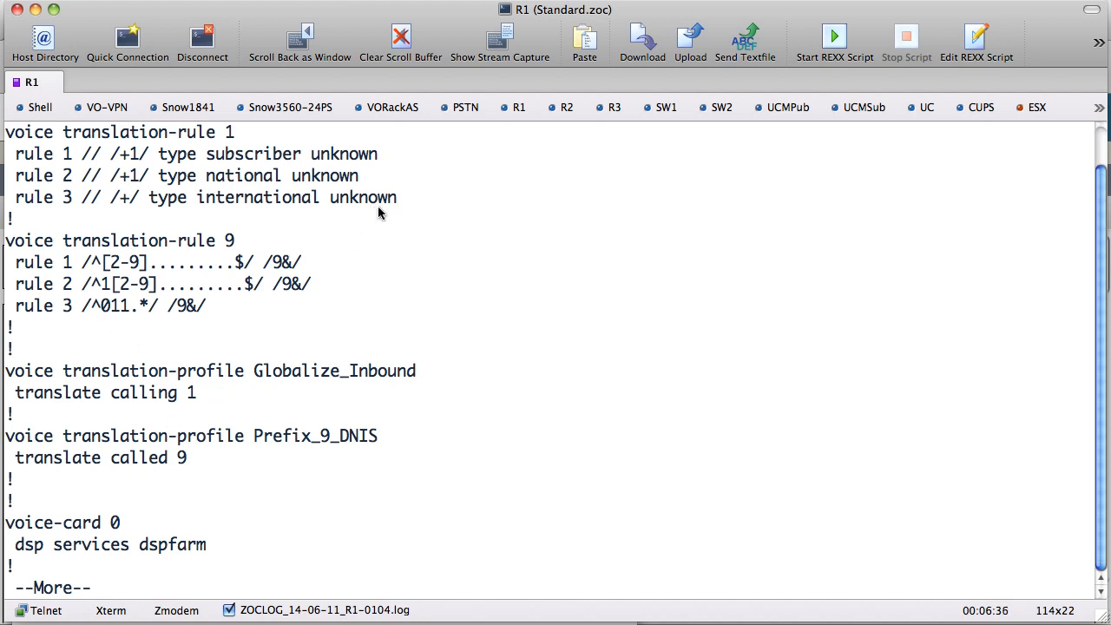
Examine the match patterns, replacement prefixes and number types of the three rules in voice translation-rule 1.
{"action": "left_click_drag", "start_coordinate": [7, 133], "coordinate": [251, 138]}
{"action": "left_click_drag", "start_coordinate": [76, 155], "coordinate": [98, 157]}
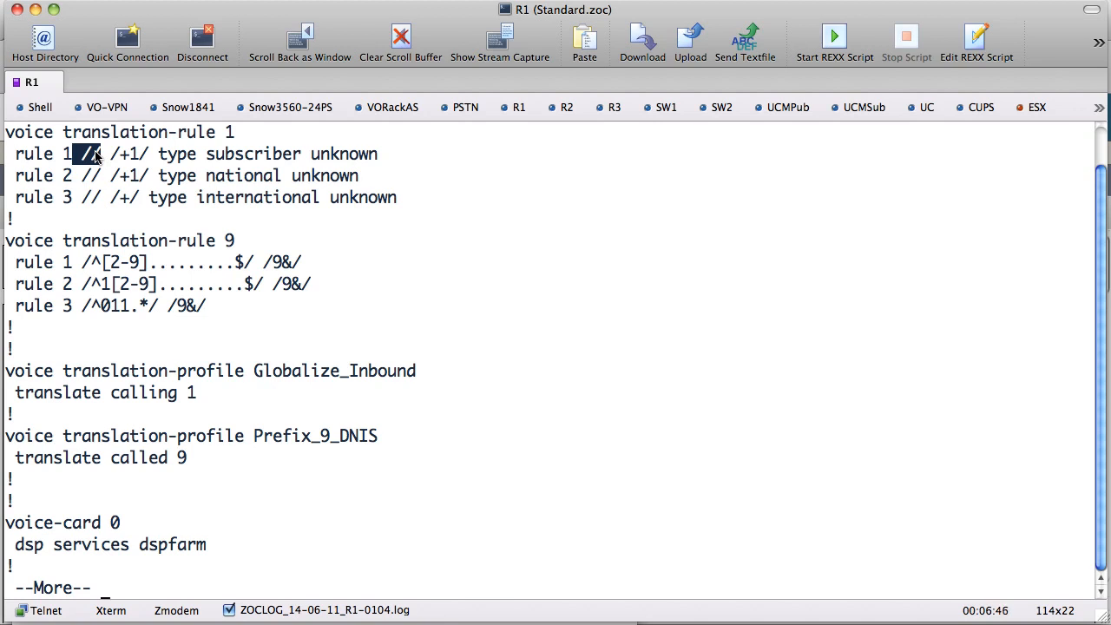
{"action": "left_click_drag", "start_coordinate": [84, 178], "coordinate": [96, 177]}
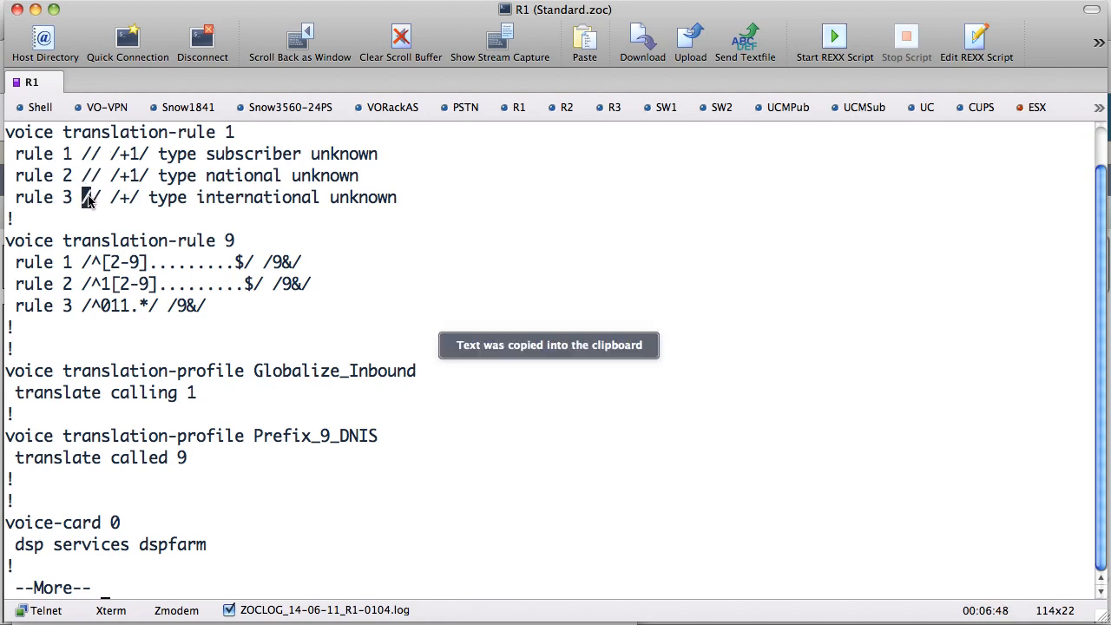
{"action": "left_click_drag", "start_coordinate": [209, 157], "coordinate": [302, 158]}
{"action": "left_click_drag", "start_coordinate": [209, 178], "coordinate": [287, 177]}
{"action": "left_click_drag", "start_coordinate": [198, 198], "coordinate": [317, 199]}
{"action": "left_click_drag", "start_coordinate": [227, 133], "coordinate": [234, 134]}
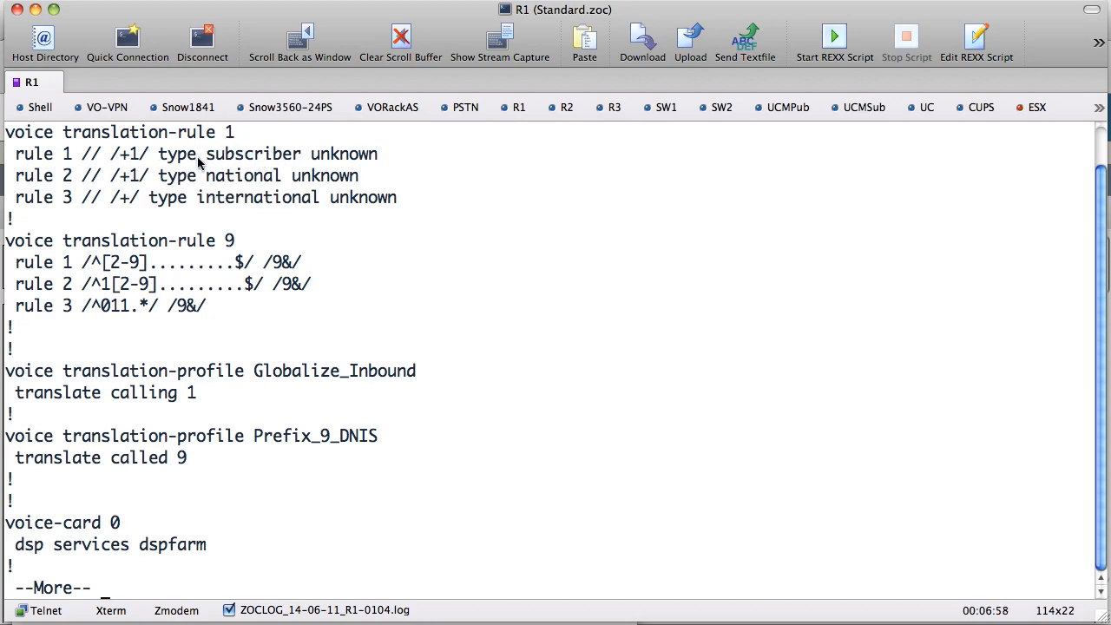
{"action": "left_click_drag", "start_coordinate": [271, 180], "coordinate": [126, 156]}
{"action": "mouse_move", "coordinate": [77, 155]}
{"action": "left_mouse_down"}
{"action": "mouse_move", "coordinate": [98, 158]}
{"action": "mouse_move", "coordinate": [90, 161]}
{"action": "left_mouse_up"}
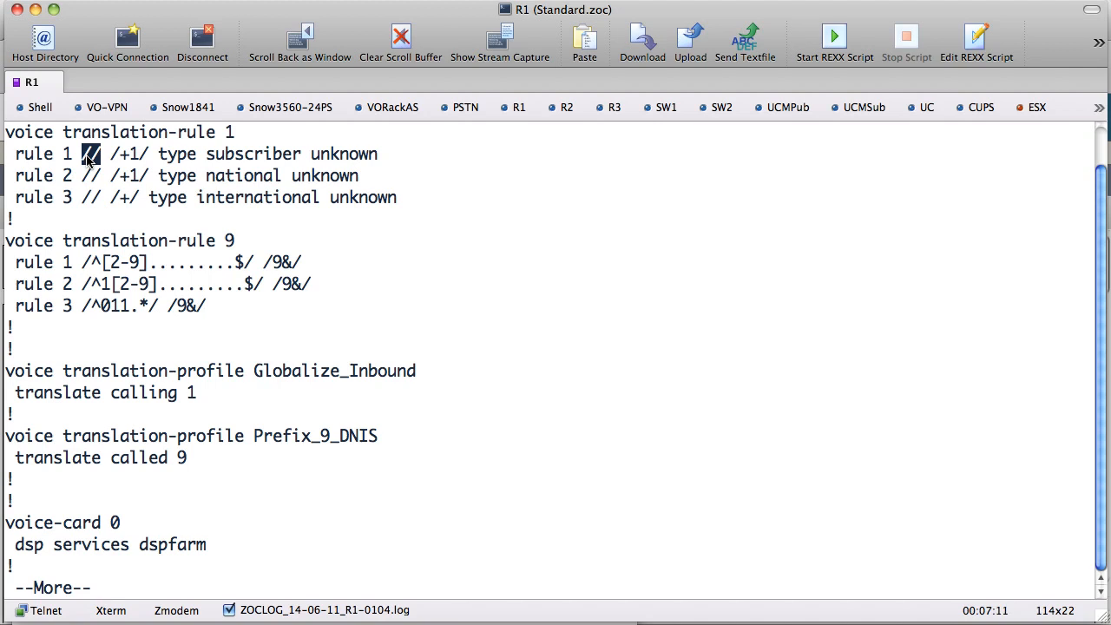
{"action": "left_click_drag", "start_coordinate": [88, 161], "coordinate": [88, 161]}
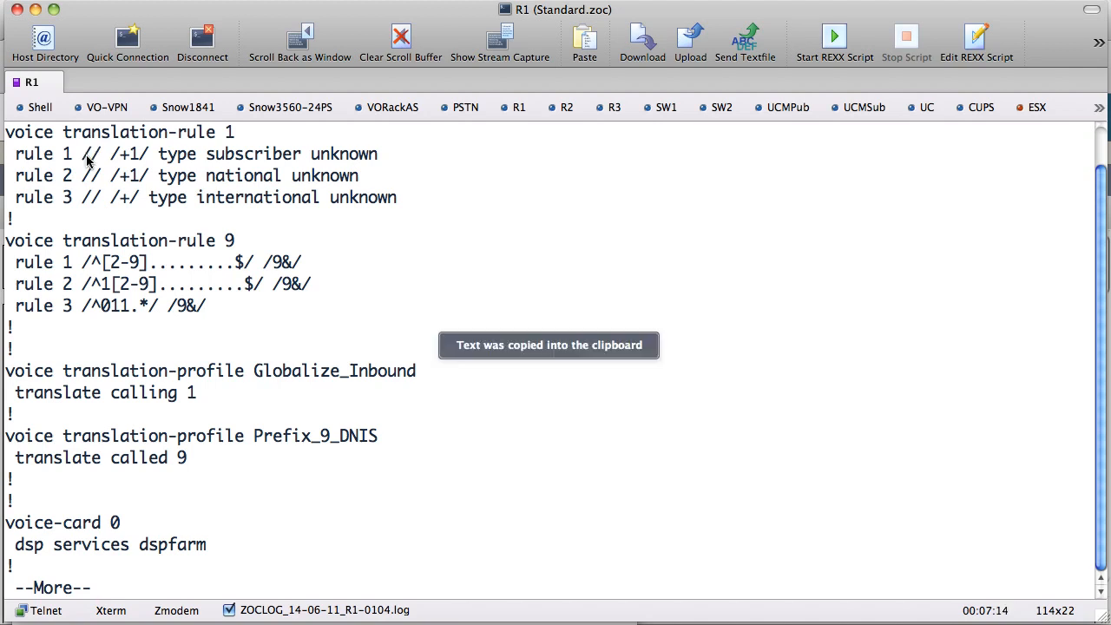
{"action": "left_click_drag", "start_coordinate": [141, 157], "coordinate": [141, 155]}
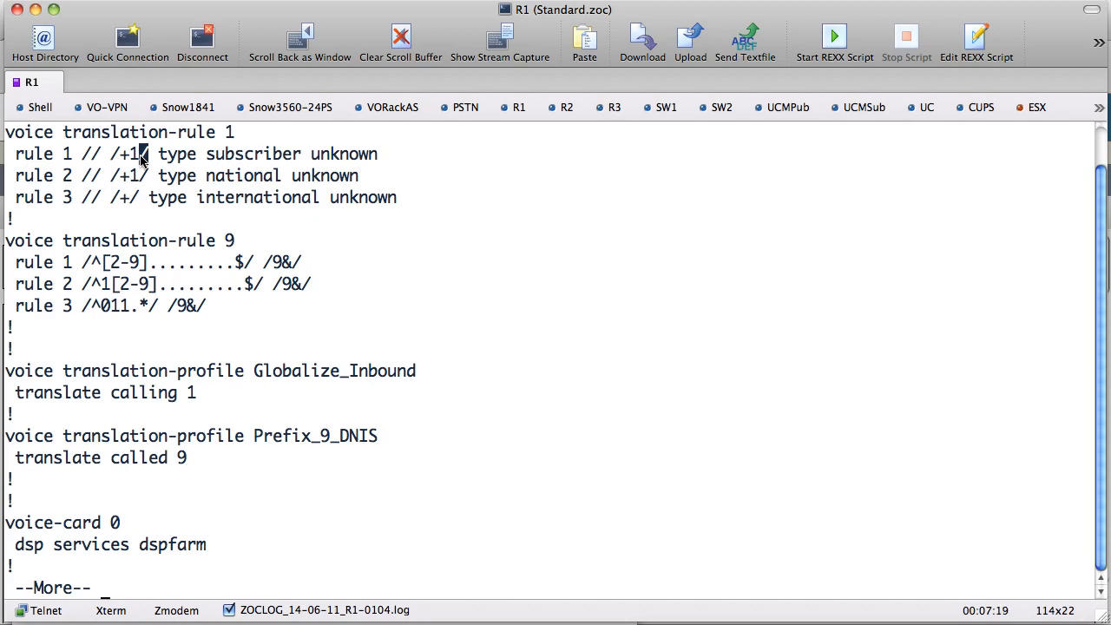
{"action": "left_click_drag", "start_coordinate": [325, 201], "coordinate": [119, 201]}
{"action": "left_click_drag", "start_coordinate": [323, 202], "coordinate": [395, 201]}
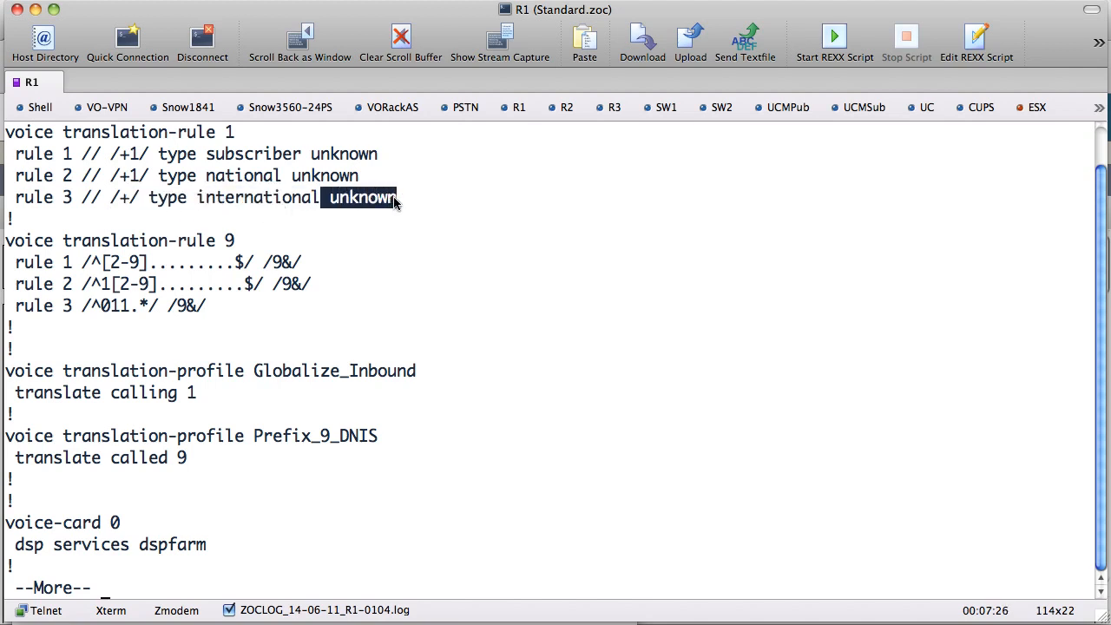
{"action": "left_click", "coordinate": [394, 201]}
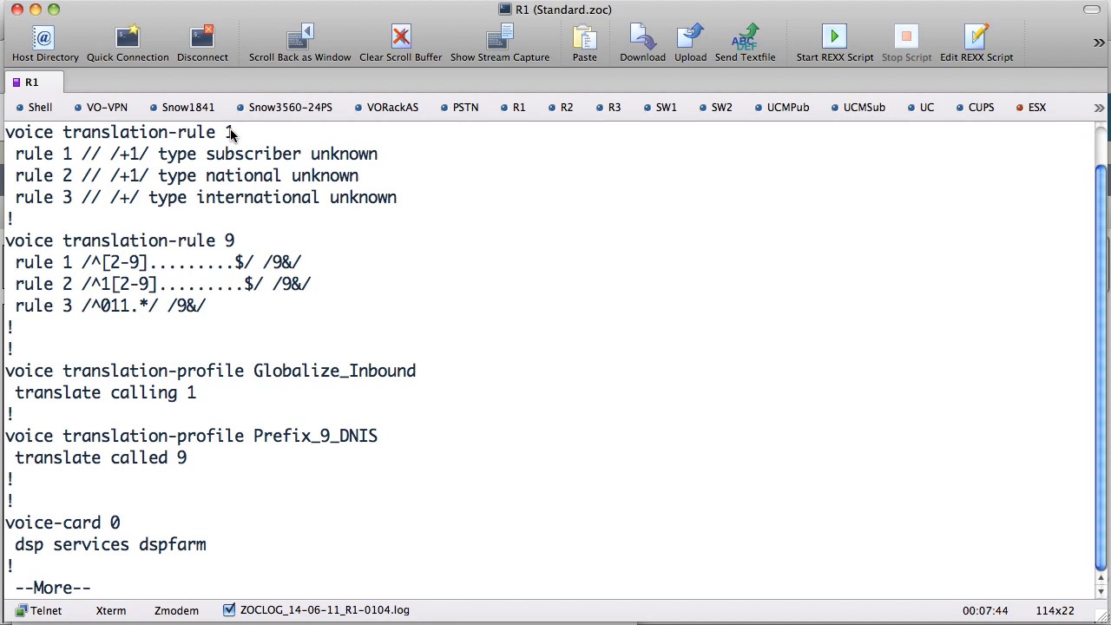
{"action": "left_click_drag", "start_coordinate": [231, 130], "coordinate": [5, 135]}
Remove voice translation-rule 1 in the router's global configuration mode, and end the configuration session.
{"action": "type", "text": "conf t"}
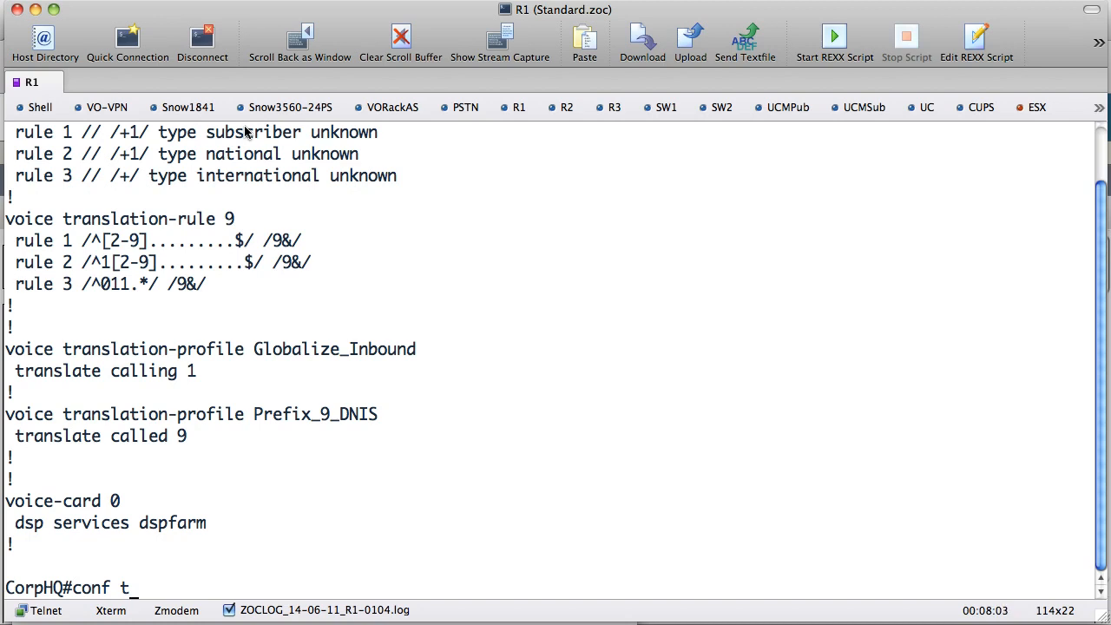
{"action": "key", "text": "Return"}
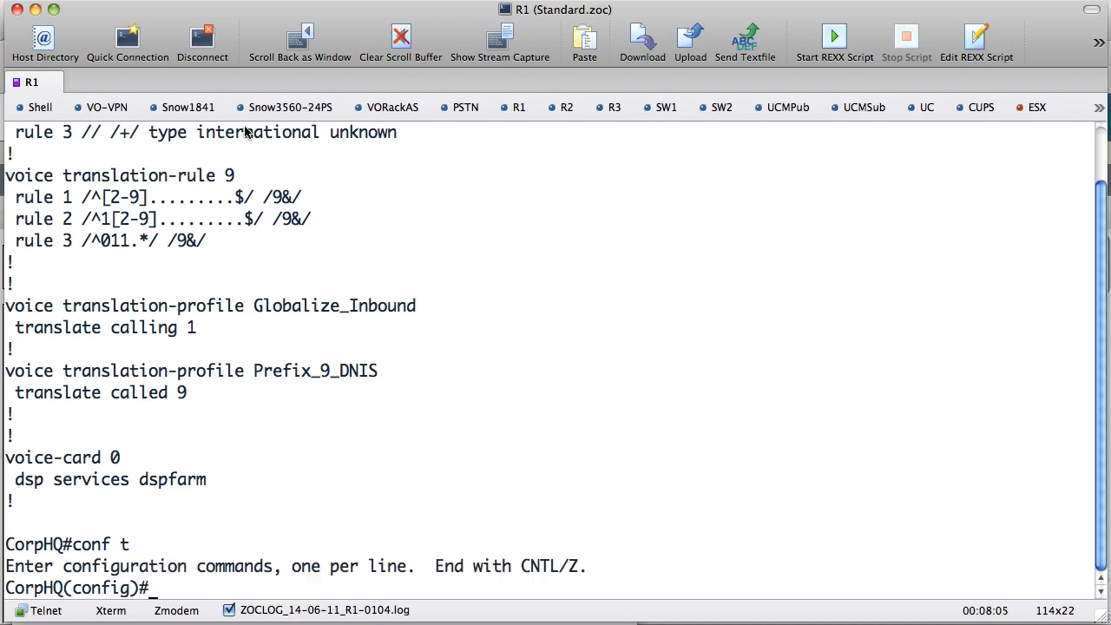
{"action": "type", "text": "no voice translation-rule 1"}
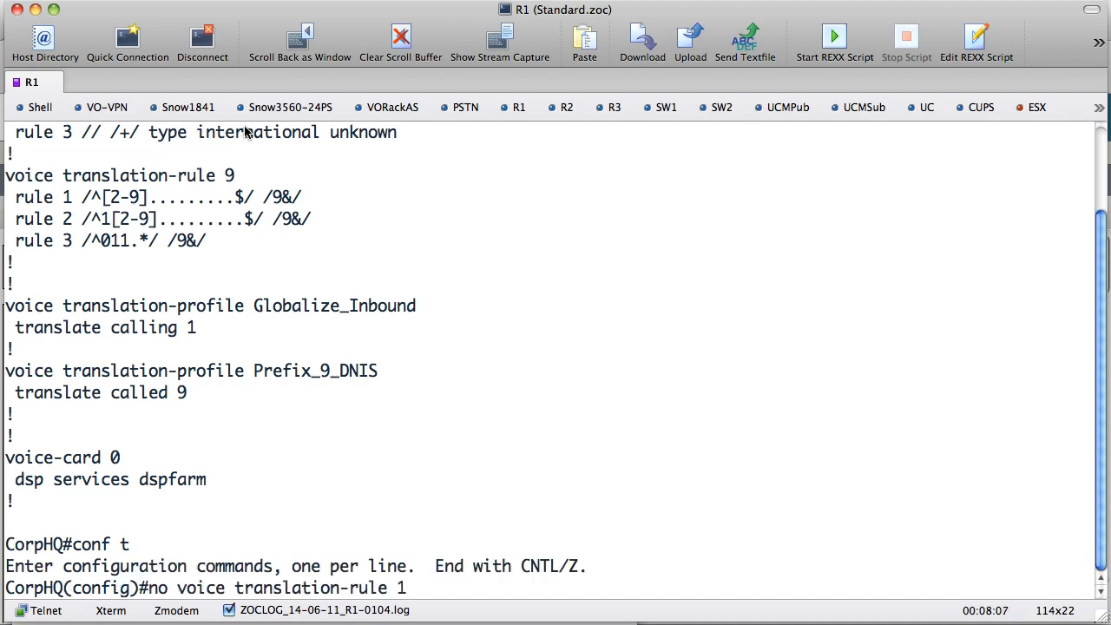
{"action": "key", "text": "Return"}
{"action": "type", "text": "end"}
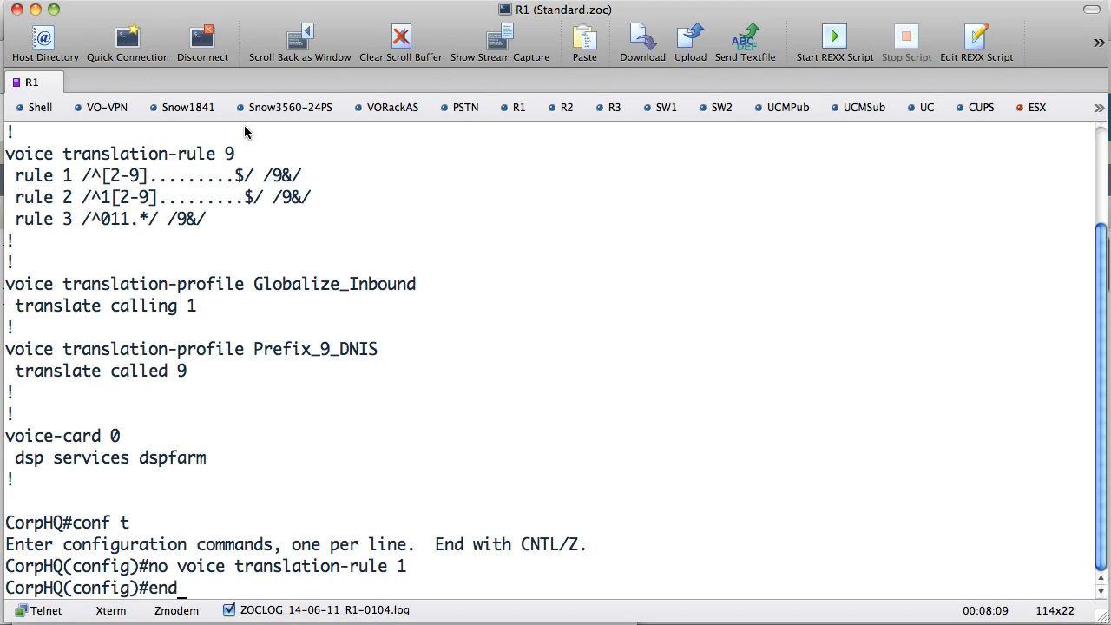
{"action": "key", "text": "Return"}
Switch to Cisco Unified CM Administration in the browser and open the list of calling party transformation patterns.
{"action": "key", "text": "super+Tab"}
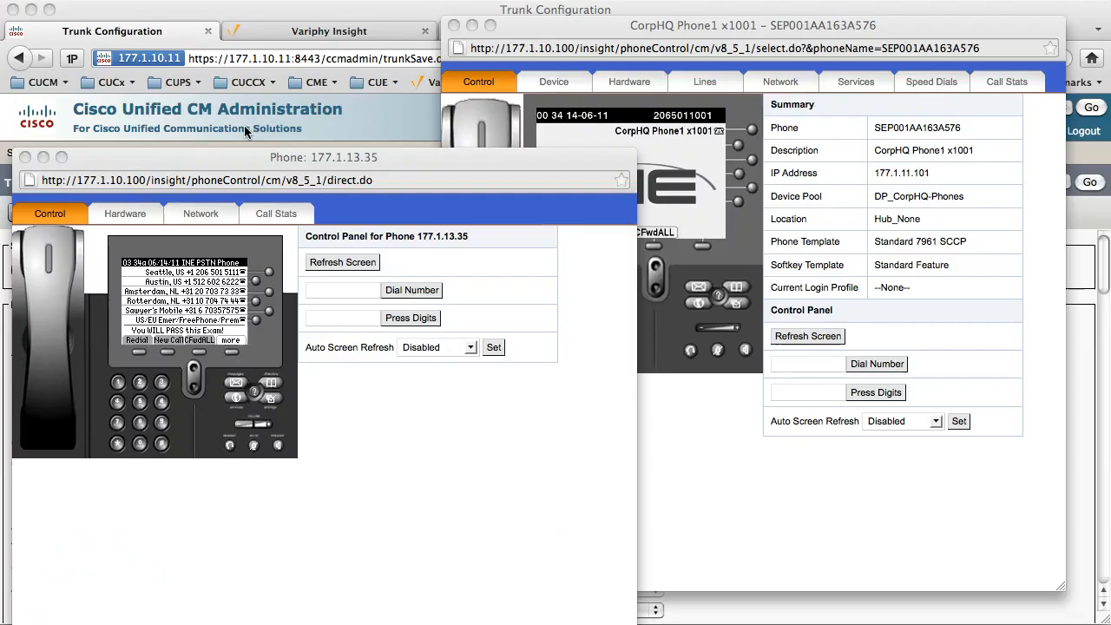
{"action": "left_click", "coordinate": [248, 128]}
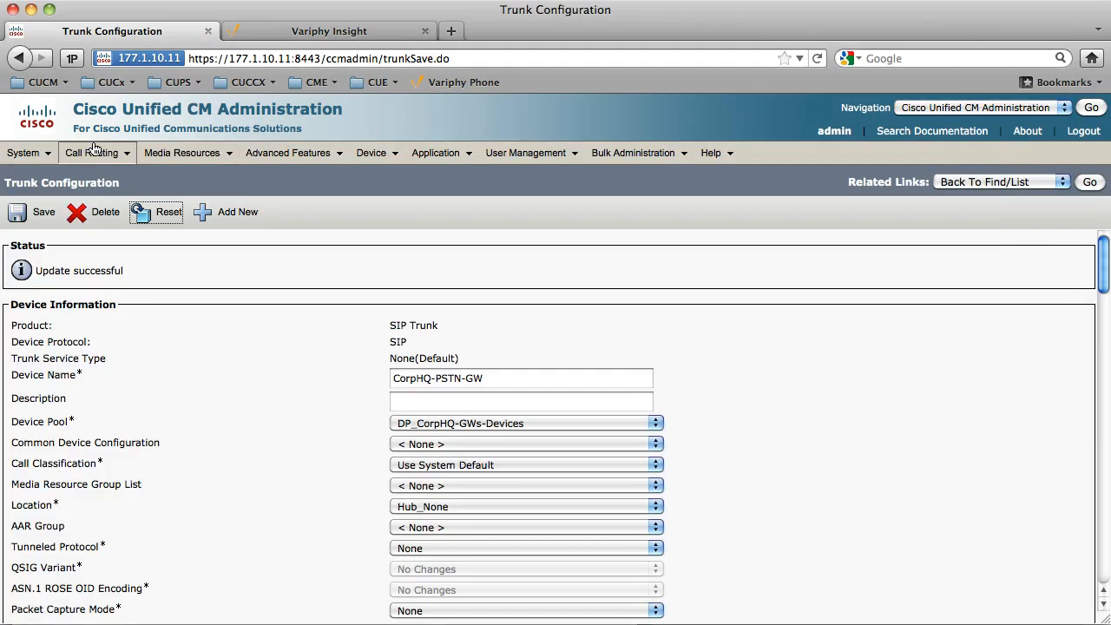
{"action": "mouse_move", "coordinate": [96, 150]}
{"action": "mouse_move", "coordinate": [143, 504]}
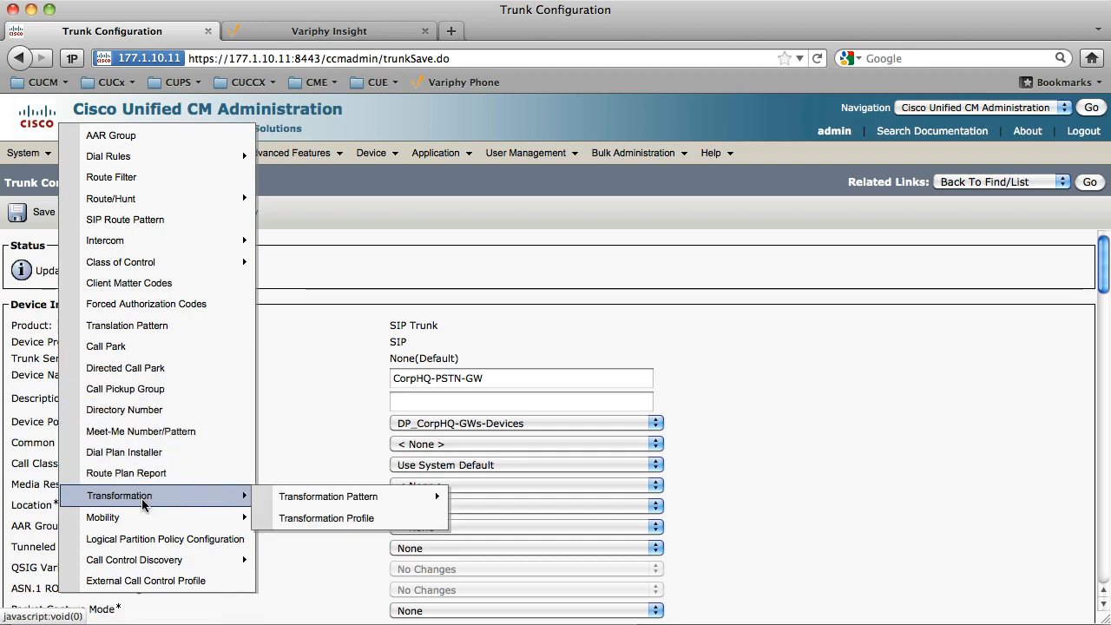
{"action": "mouse_move", "coordinate": [315, 501]}
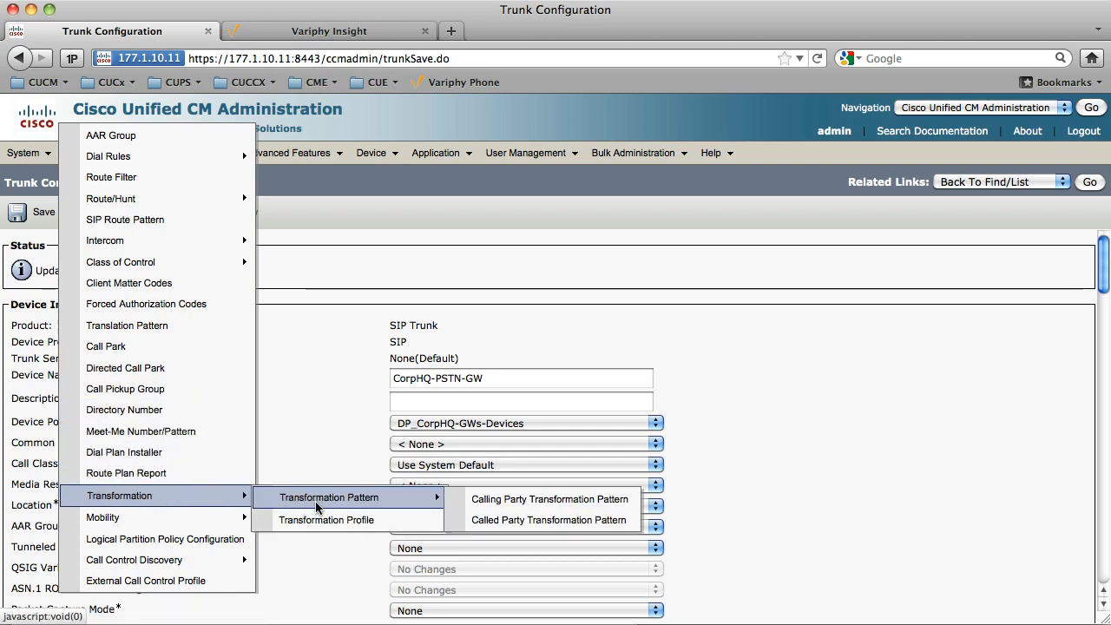
{"action": "left_click", "coordinate": [476, 507]}
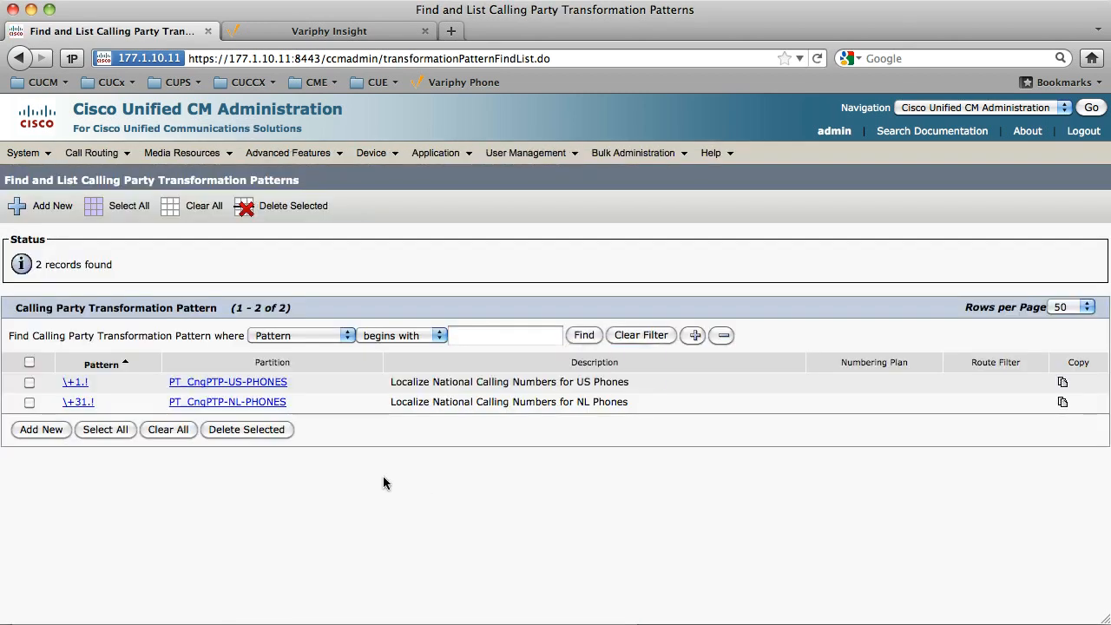
Examine the \+1.! and \+31.! calling party transformation patterns and the partitions assigned to them.
{"action": "left_click", "coordinate": [28, 383]}
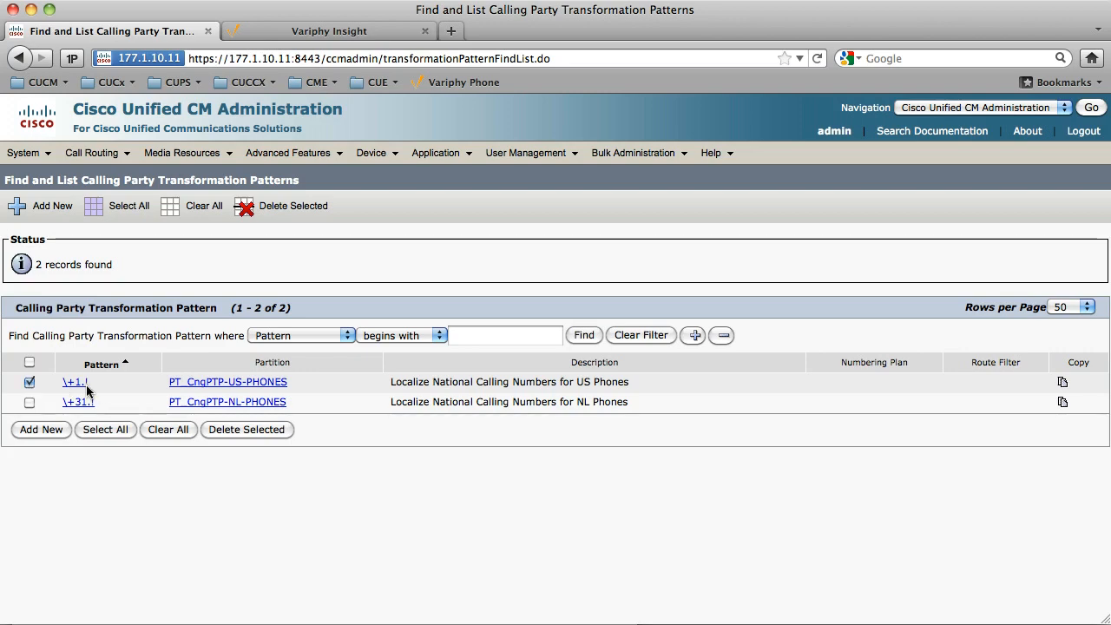
{"action": "left_click", "coordinate": [30, 384]}
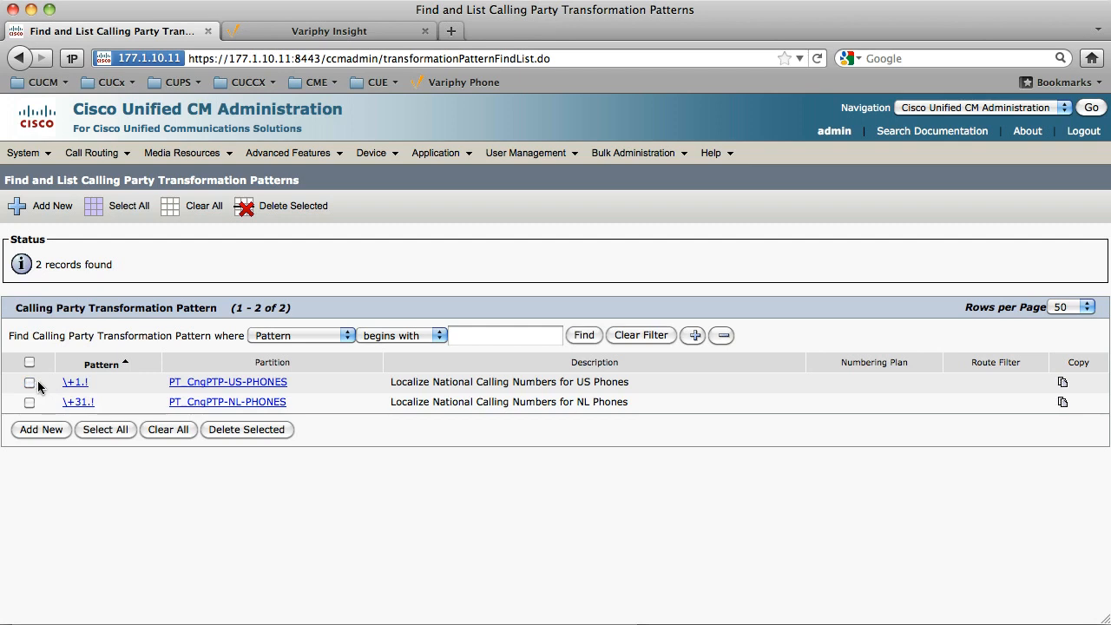
{"action": "left_click_drag", "start_coordinate": [320, 388], "coordinate": [172, 388]}
{"action": "left_click", "coordinate": [105, 384]}
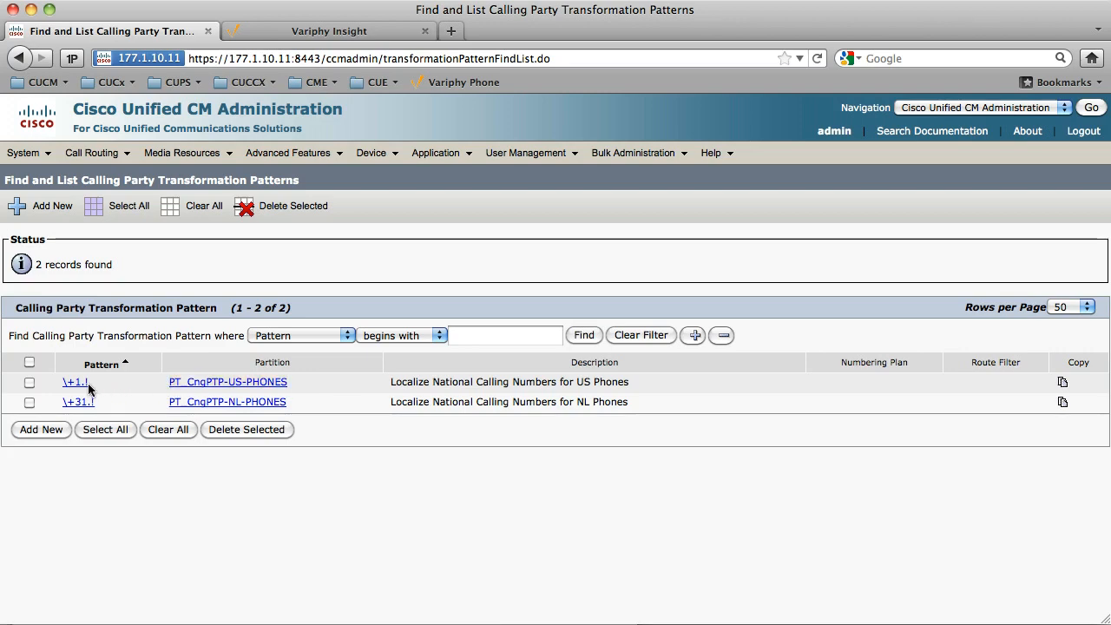
{"action": "left_click_drag", "start_coordinate": [61, 384], "coordinate": [78, 385]}
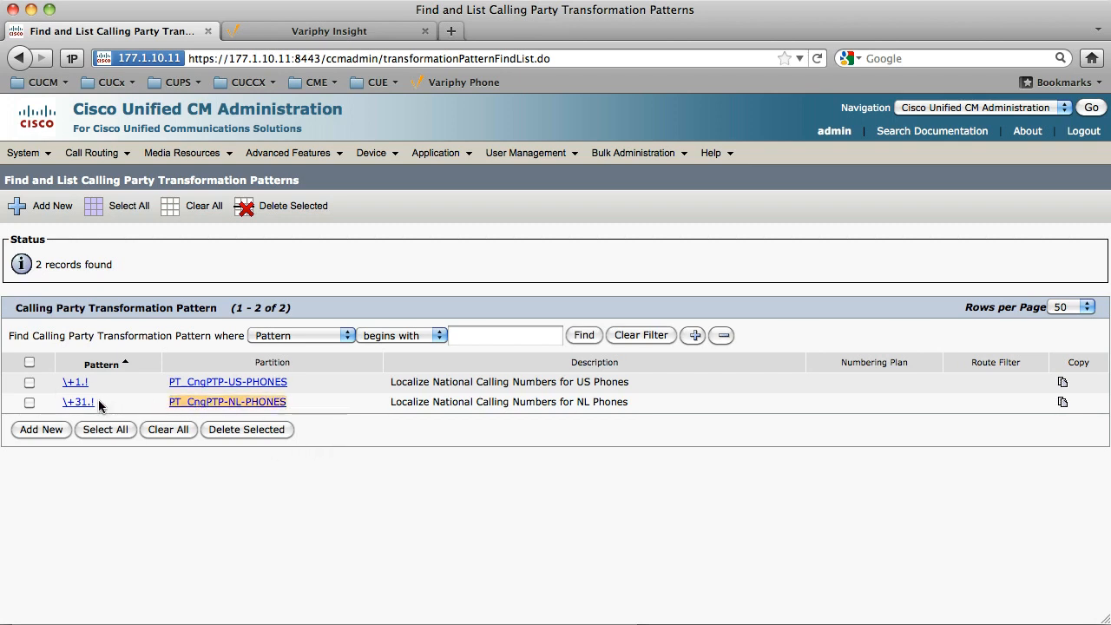
{"action": "left_click_drag", "start_coordinate": [96, 405], "coordinate": [62, 402]}
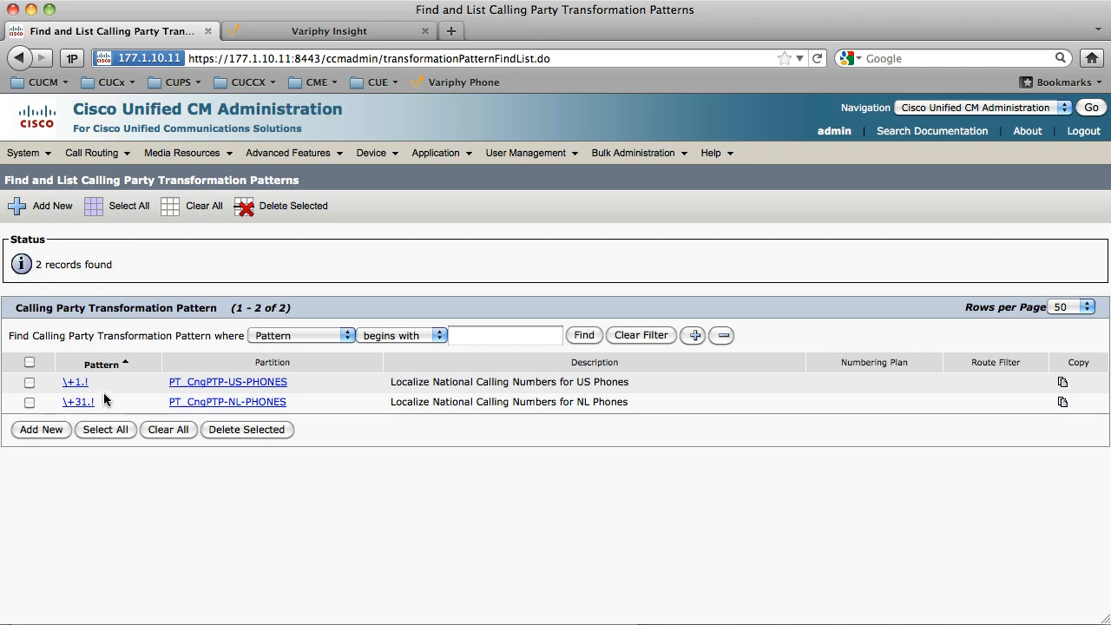
Change the partition of the \+1.! calling party transformation pattern to PT_US-DIAL-NATL and save it.
{"action": "left_click", "coordinate": [30, 382]}
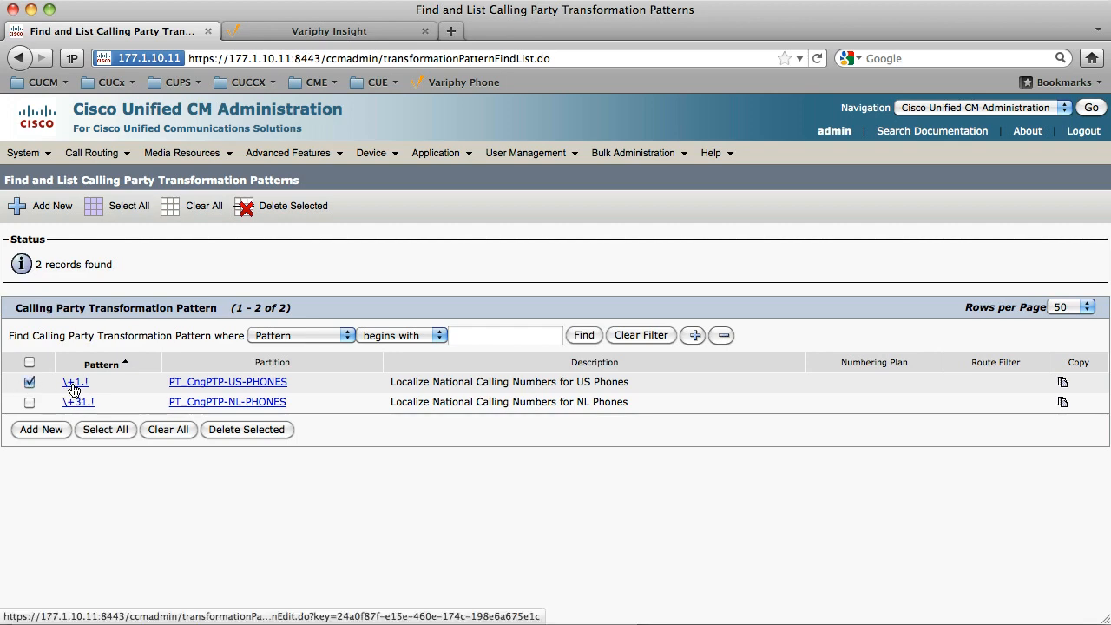
{"action": "left_click", "coordinate": [74, 383]}
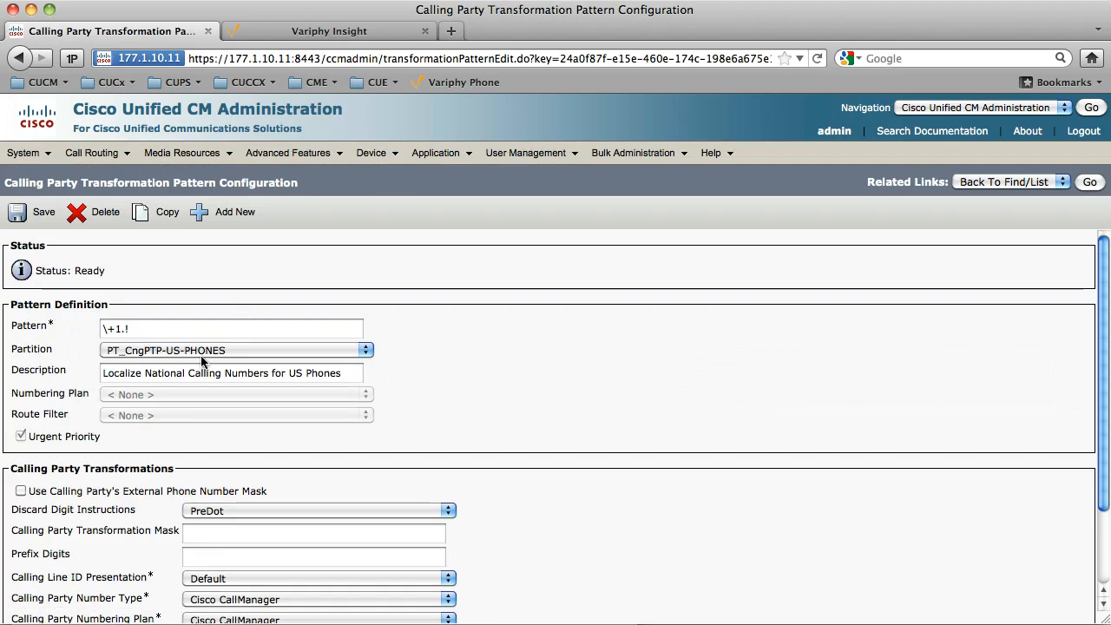
{"action": "left_click", "coordinate": [204, 350]}
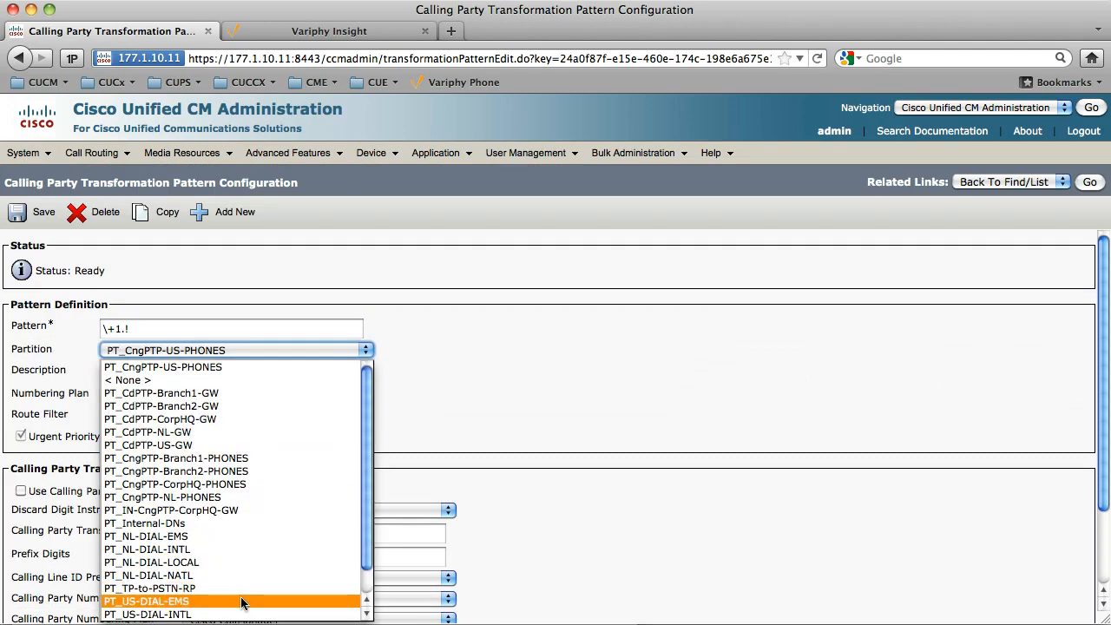
{"action": "scroll", "coordinate": [242, 601], "scroll_direction": "down", "scroll_amount": 2}
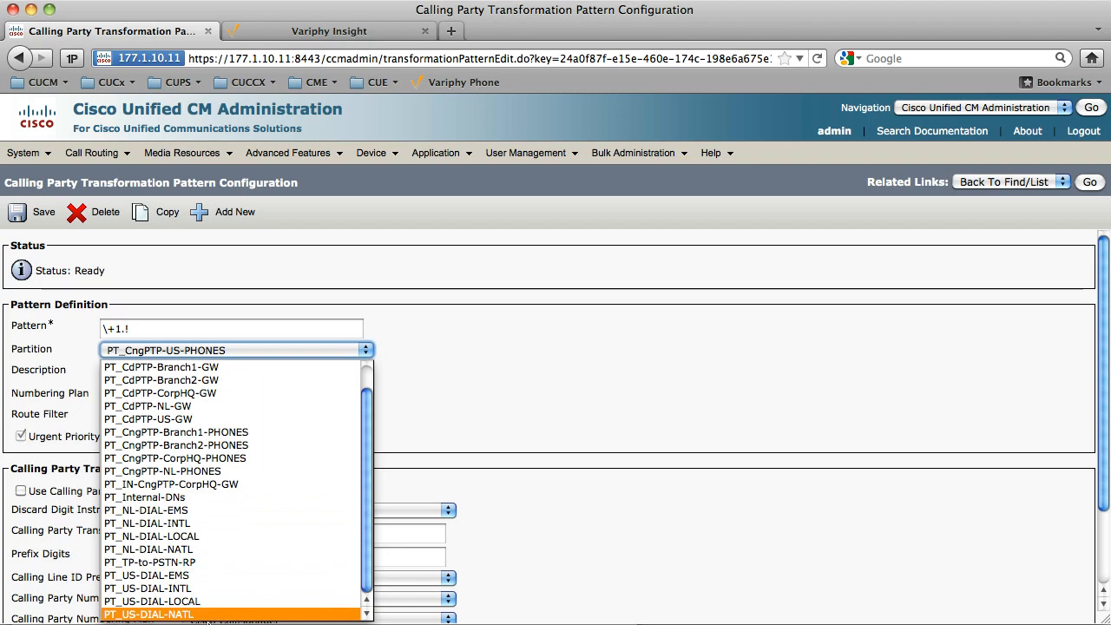
{"action": "left_click", "coordinate": [209, 614]}
{"action": "left_click", "coordinate": [42, 215]}
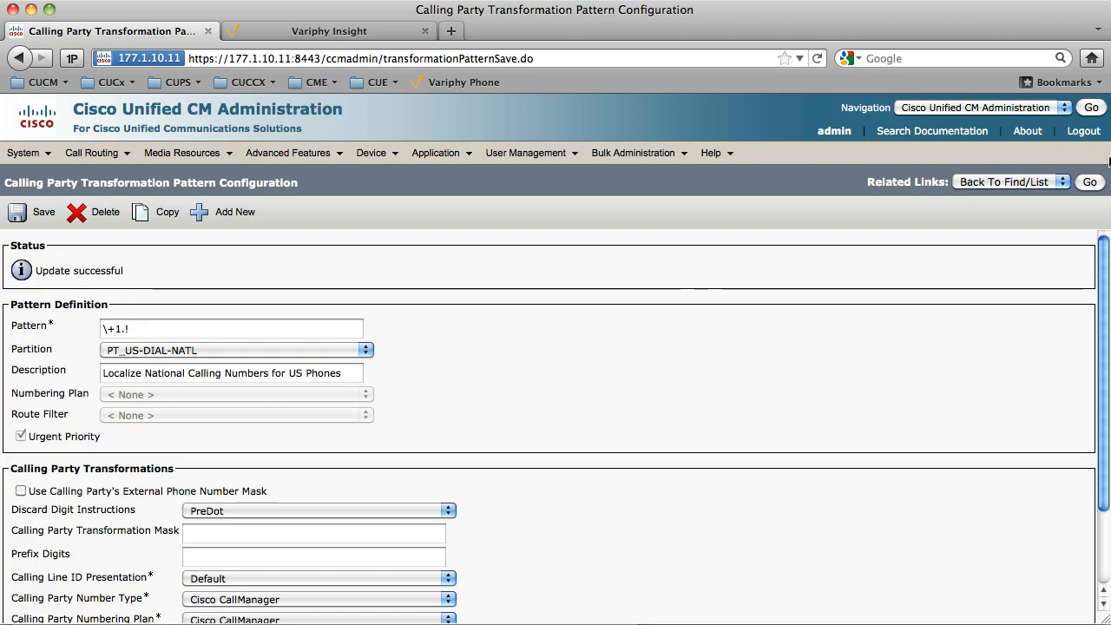
{"action": "left_click", "coordinate": [252, 349]}
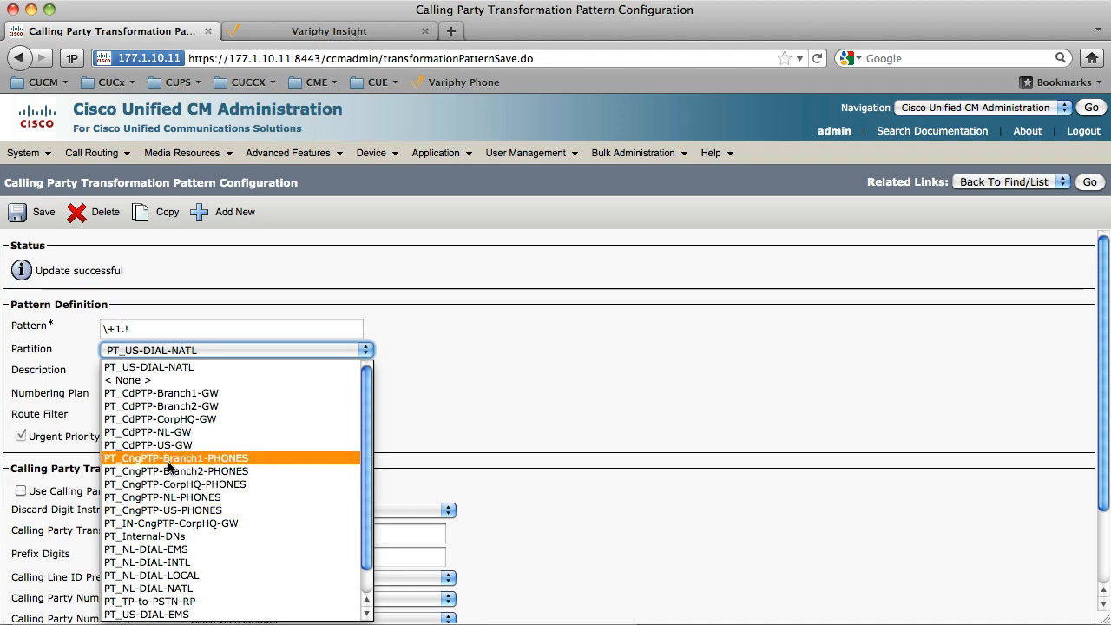
{"action": "left_click", "coordinate": [988, 236]}
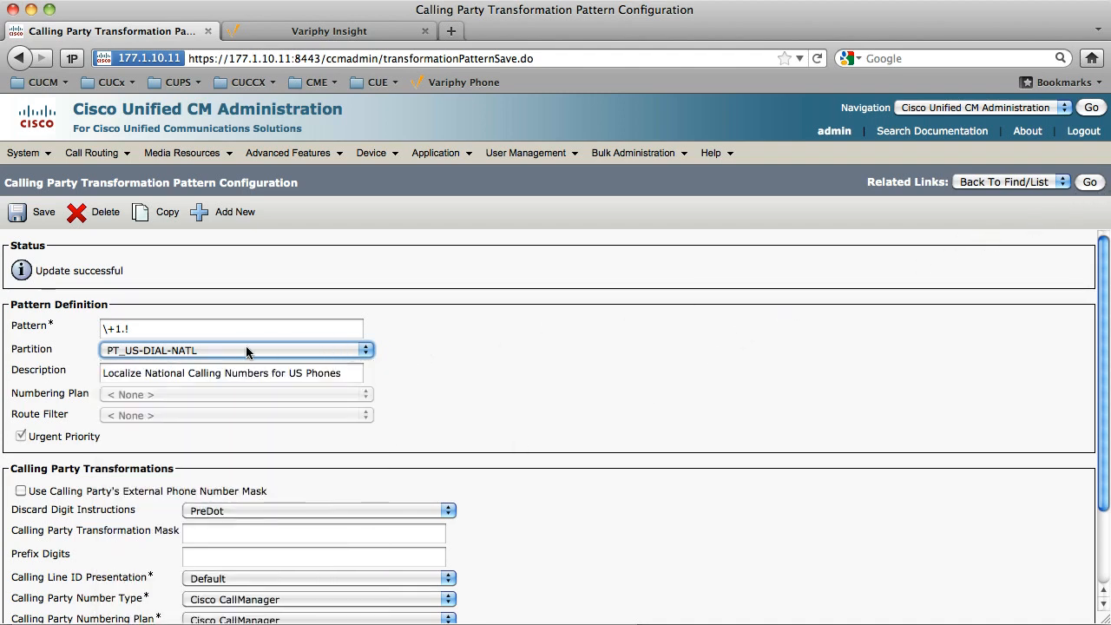
{"action": "left_click", "coordinate": [205, 348]}
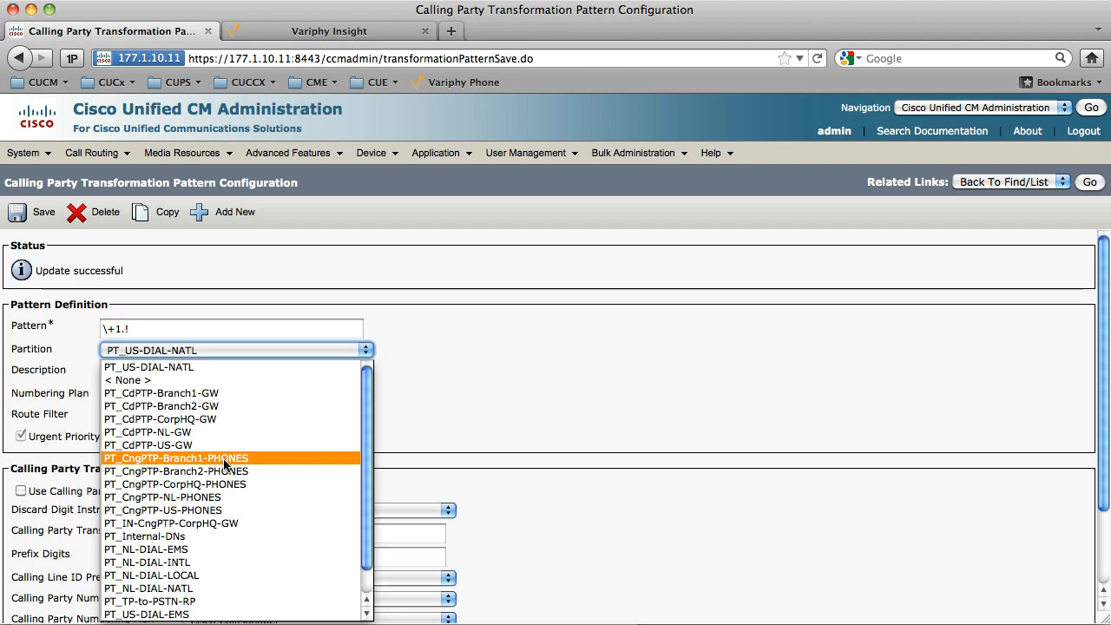
{"action": "left_click", "coordinate": [207, 352]}
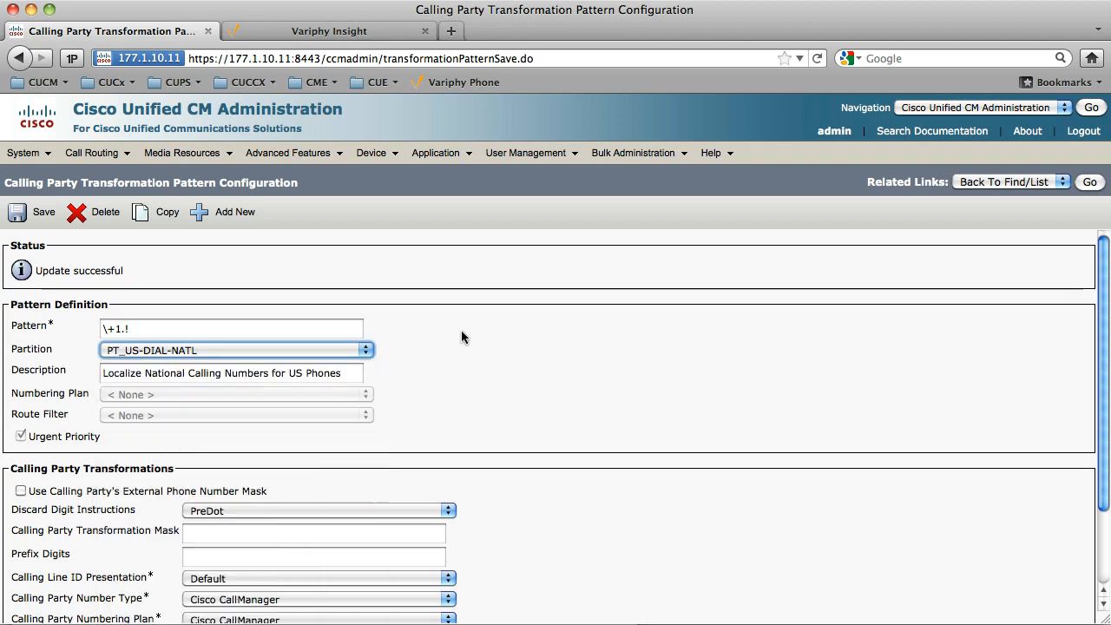
Return to the list and permanently delete the \+1.! calling party transformation pattern for US phones.
{"action": "left_click", "coordinate": [1090, 183]}
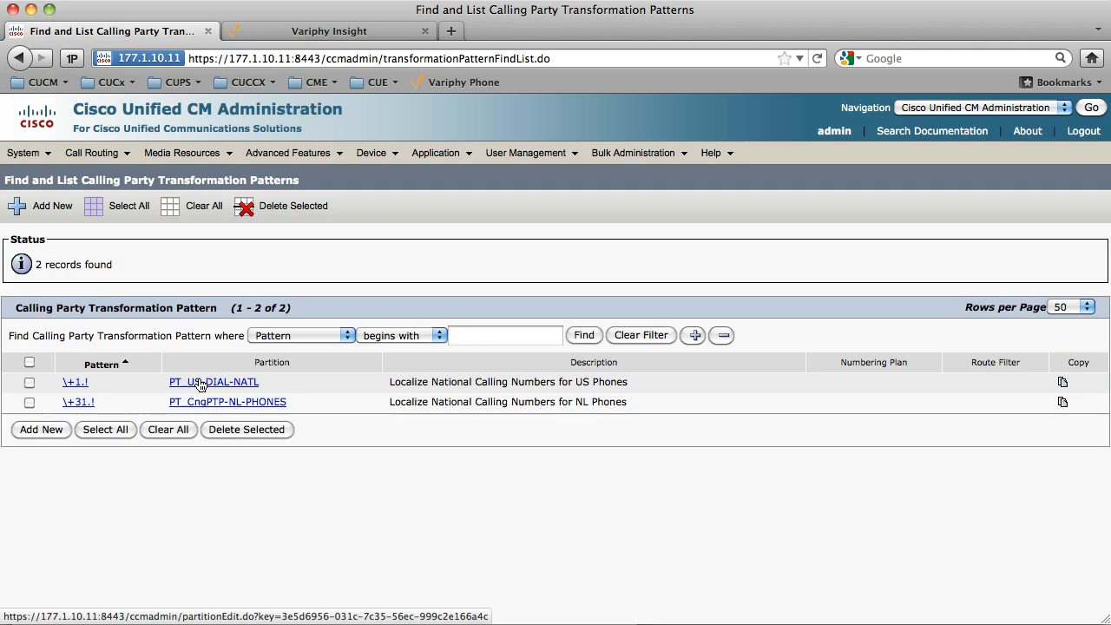
{"action": "left_click", "coordinate": [29, 382]}
{"action": "left_click", "coordinate": [237, 430]}
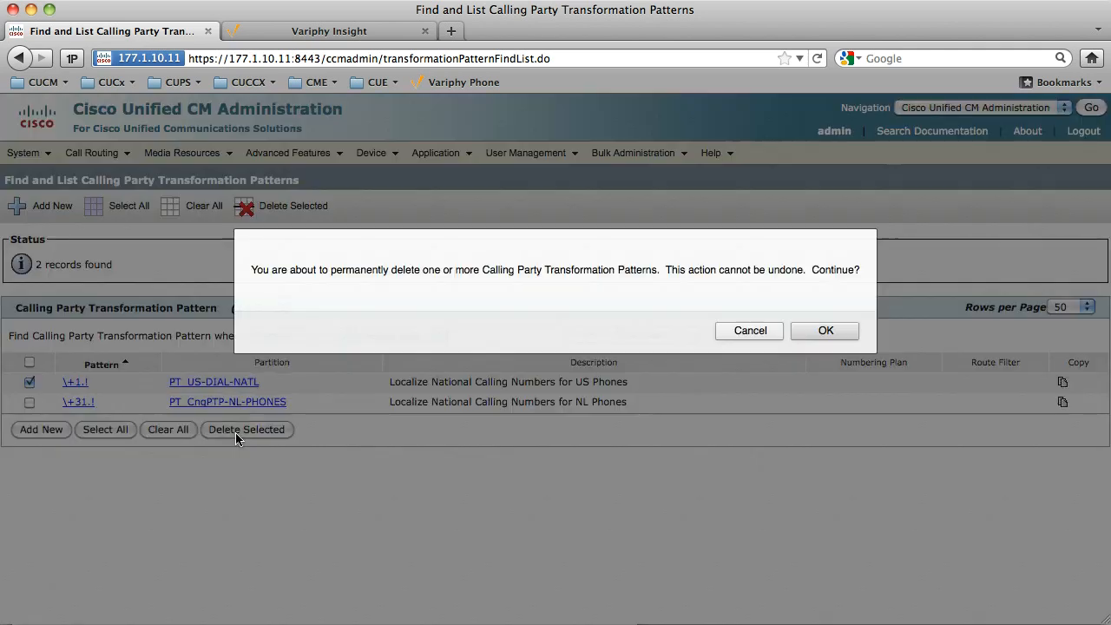
{"action": "left_click", "coordinate": [821, 331]}
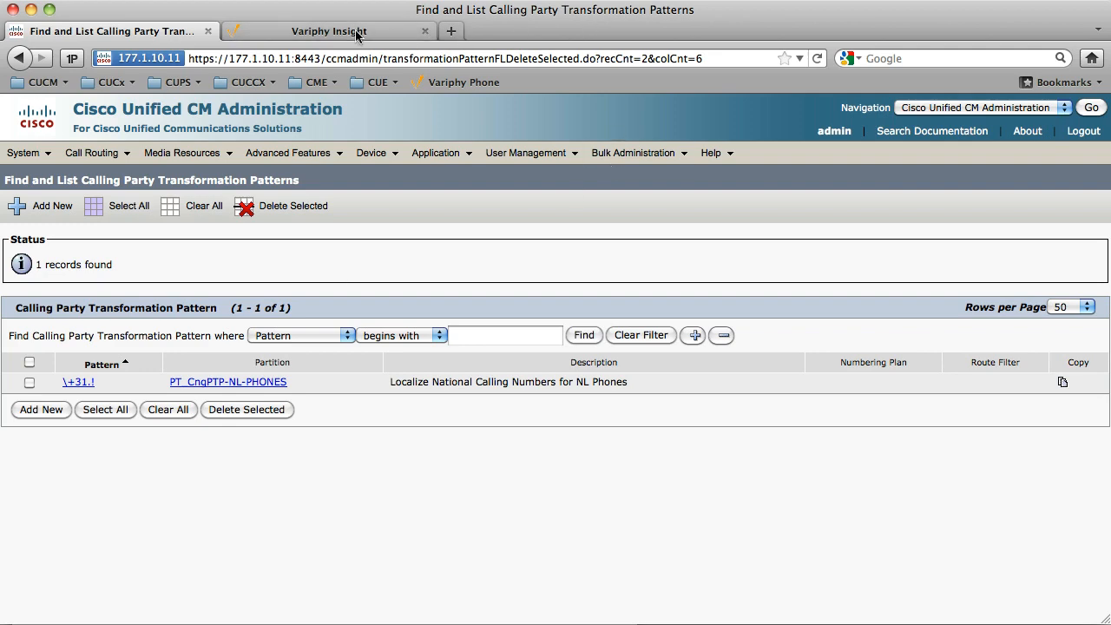
Switch to the R1 terminal and review the translation-rule 1 removal command and the Globalize_Inbound translation profile.
{"action": "key", "text": "super+Tab"}
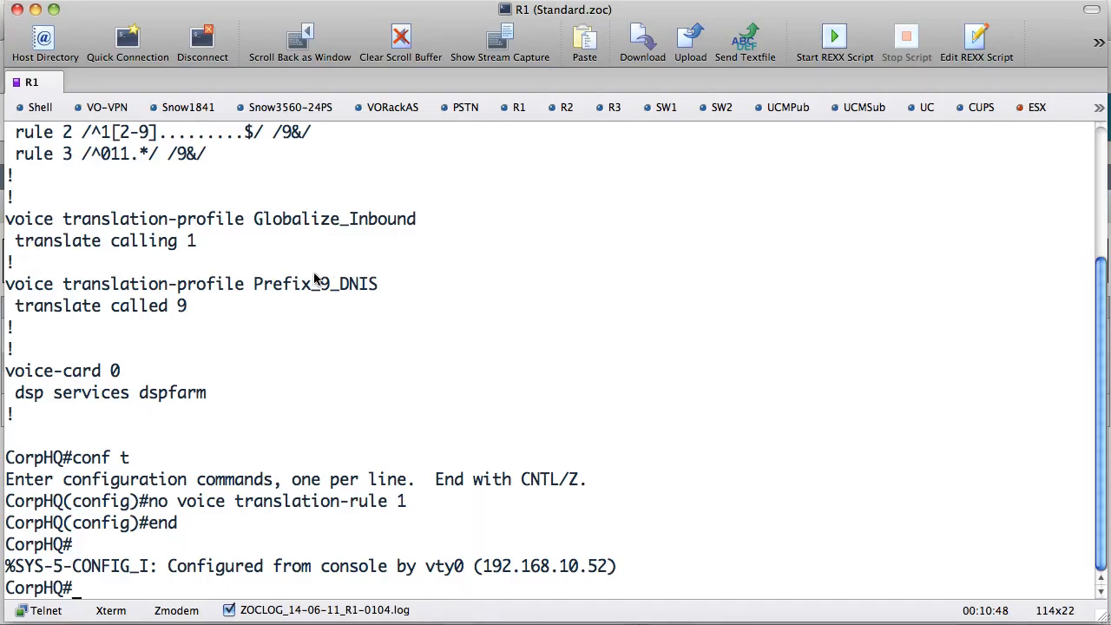
{"action": "left_click_drag", "start_coordinate": [151, 502], "coordinate": [402, 510]}
{"action": "left_click_drag", "start_coordinate": [201, 246], "coordinate": [7, 227]}
Bring up the phone control windows in the browser and dial CorpHQ Phone1's full ten-digit number from the PSTN phone.
{"action": "key", "text": "super+Tab"}
{"action": "key", "text": "super+grave"}
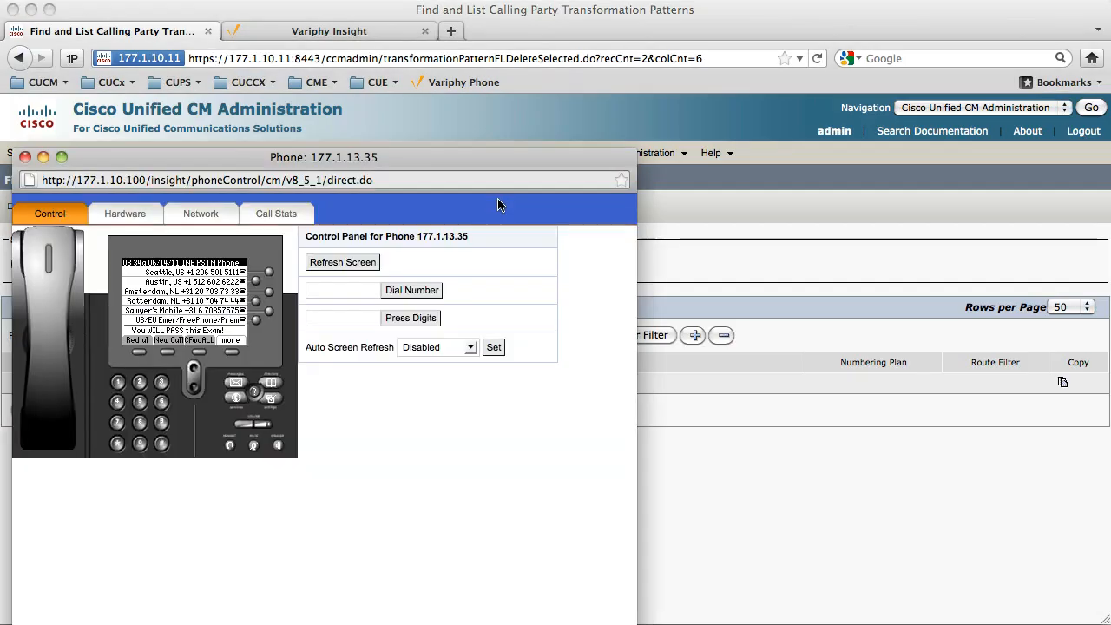
{"action": "key", "text": "super+grave"}
{"action": "left_click", "coordinate": [337, 294]}
{"action": "left_click", "coordinate": [324, 292]}
{"action": "type", "text": "20650"}
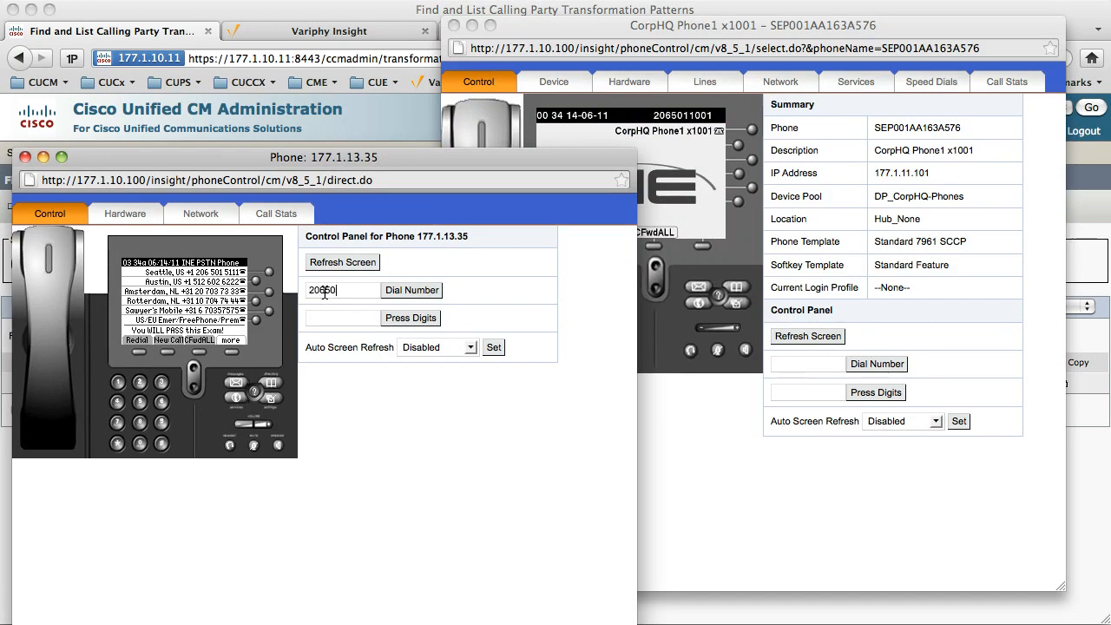
{"action": "type", "text": "11001"}
{"action": "left_click", "coordinate": [410, 294]}
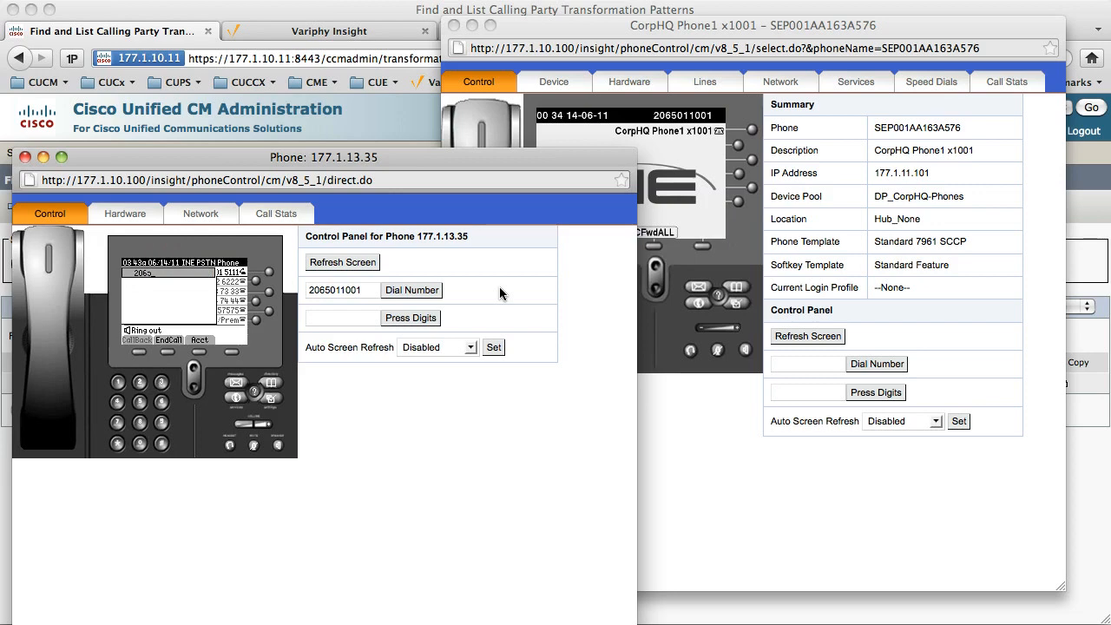
Set CorpHQ Phone1's auto screen refresh to every 5 seconds, check the incoming caller ID, and end the PSTN phone's call.
{"action": "left_click", "coordinate": [686, 207]}
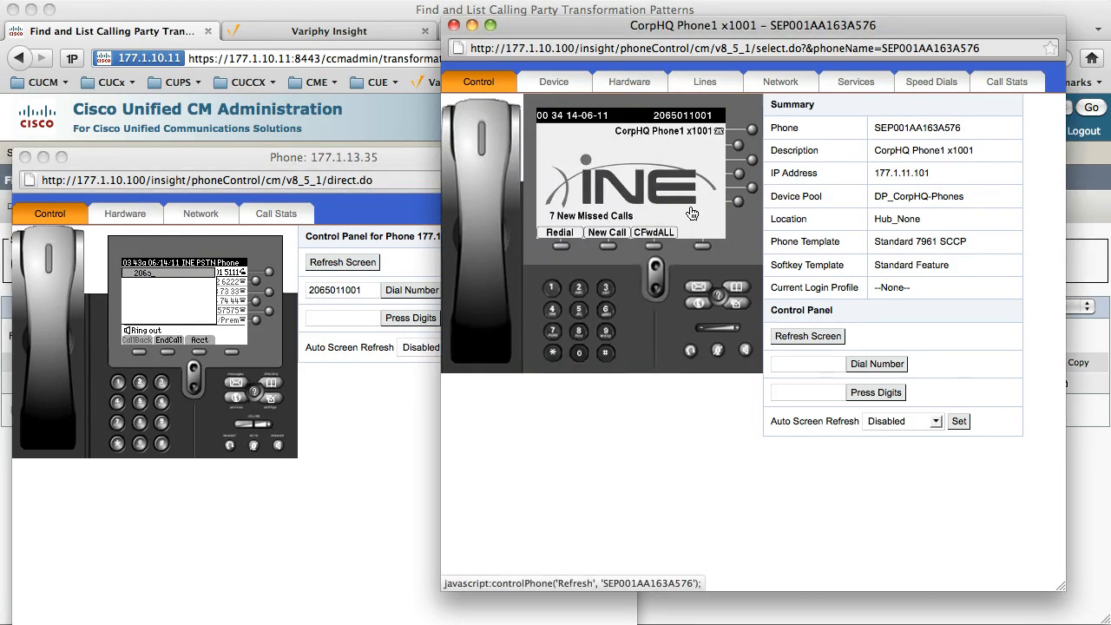
{"action": "left_click", "coordinate": [692, 214]}
{"action": "left_click", "coordinate": [932, 421]}
{"action": "left_click", "coordinate": [941, 445]}
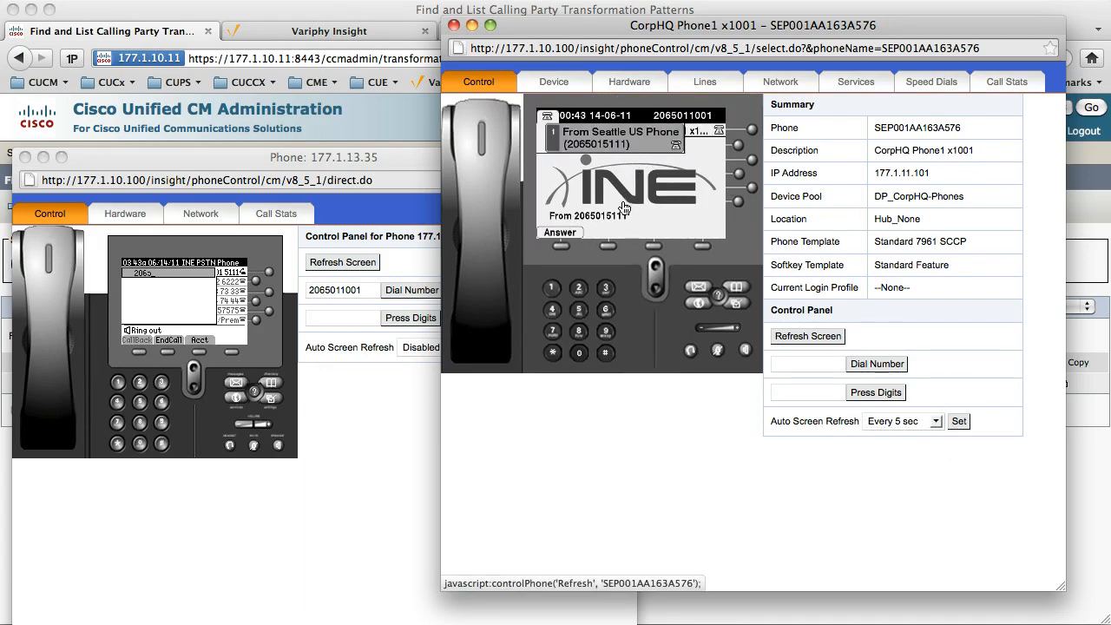
{"action": "left_click", "coordinate": [563, 249]}
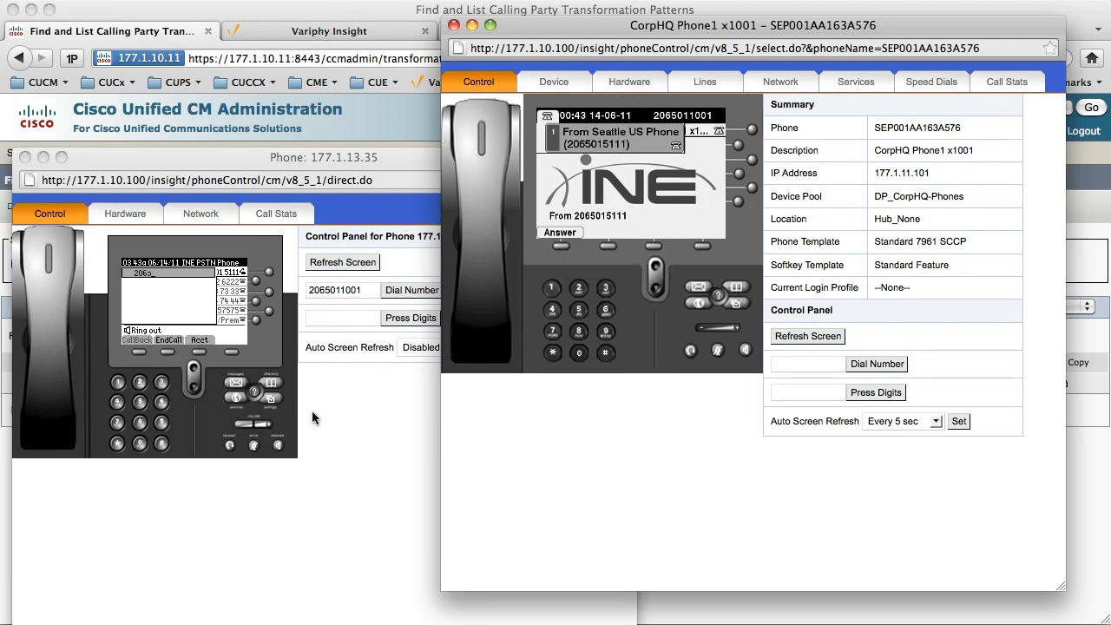
{"action": "left_click", "coordinate": [281, 449]}
{"action": "left_click", "coordinate": [676, 202]}
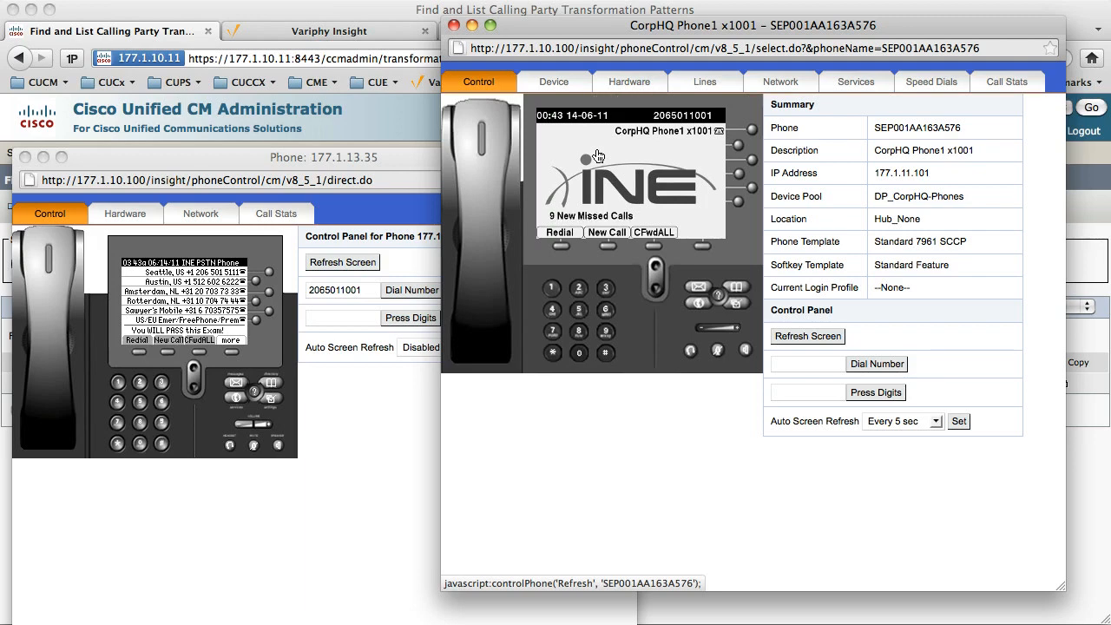
Examine the calling party number and its type in the ISDN Q931 SETUP debug output in the R1 terminal.
{"action": "key", "text": "super+Tab"}
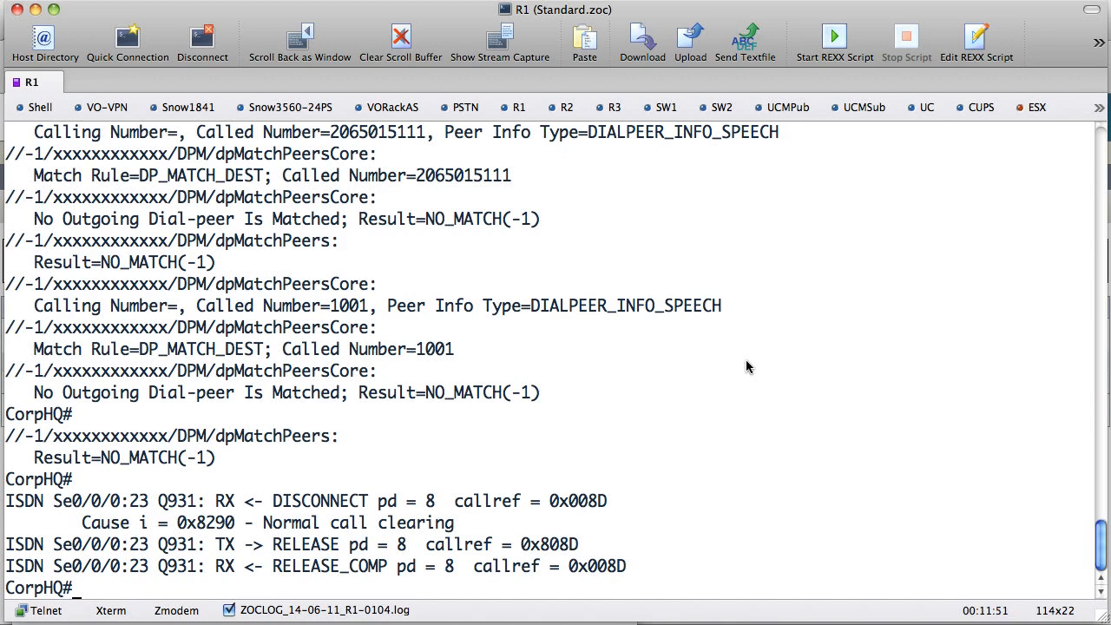
{"action": "scroll", "coordinate": [747, 366], "scroll_direction": "up", "scroll_amount": 5}
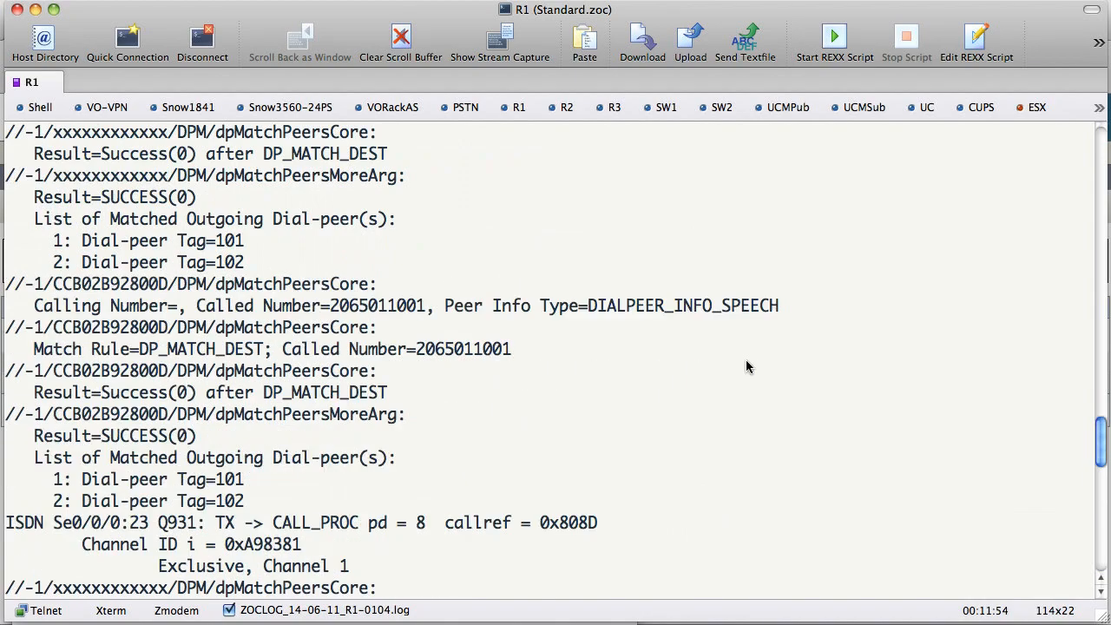
{"action": "scroll", "coordinate": [747, 366], "scroll_direction": "up", "scroll_amount": 10}
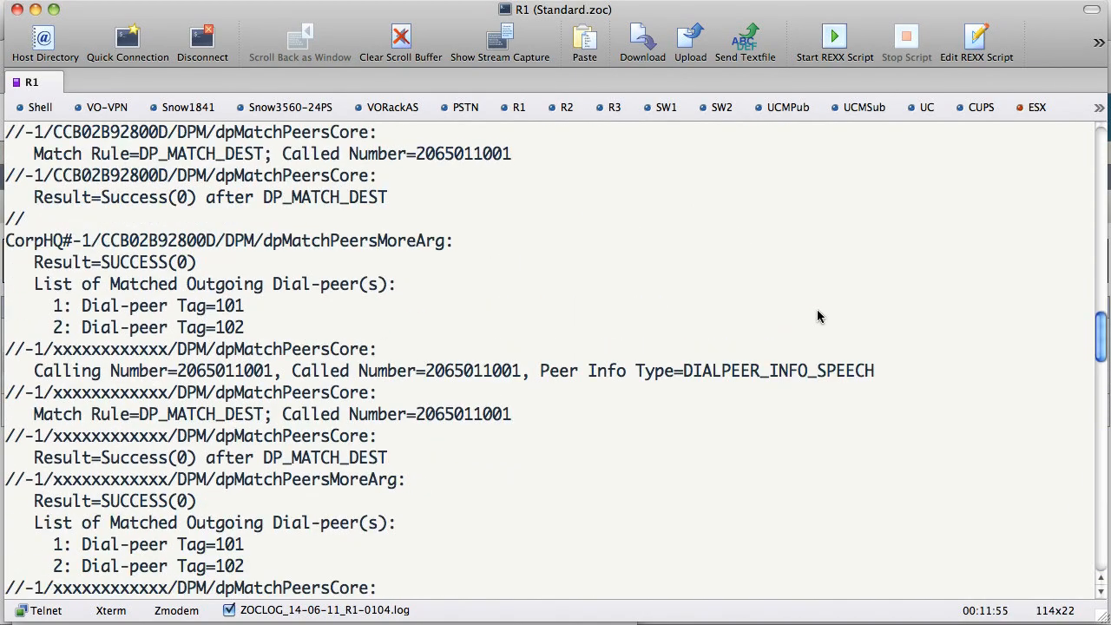
{"action": "scroll", "coordinate": [705, 339], "scroll_direction": "up", "scroll_amount": 10}
{"action": "scroll", "coordinate": [448, 347], "scroll_direction": "down", "scroll_amount": 5}
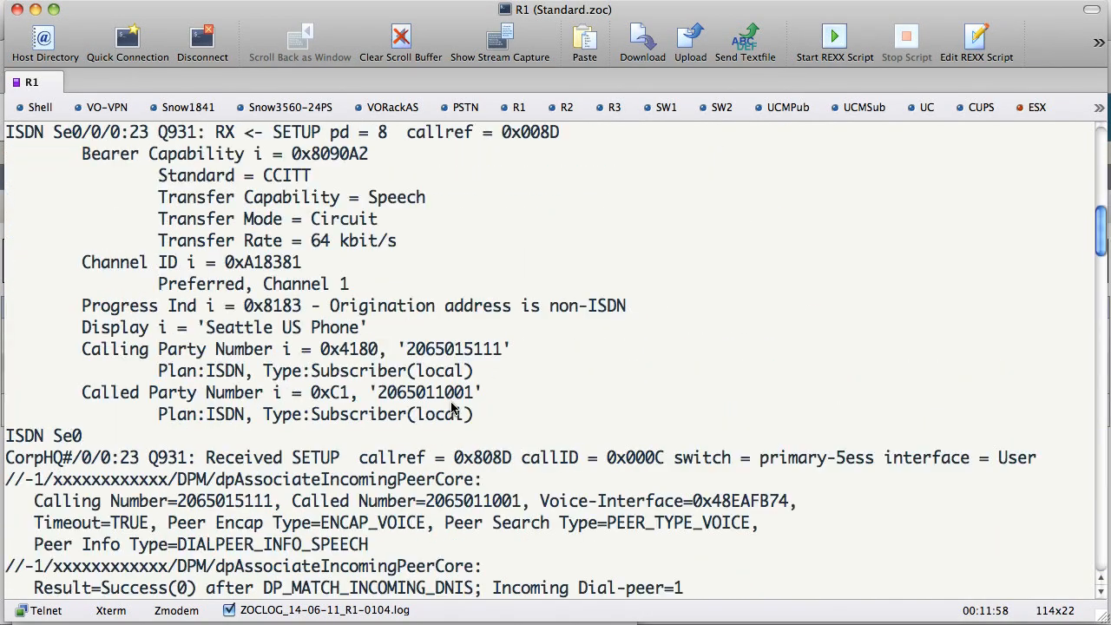
{"action": "left_click_drag", "start_coordinate": [518, 351], "coordinate": [84, 344]}
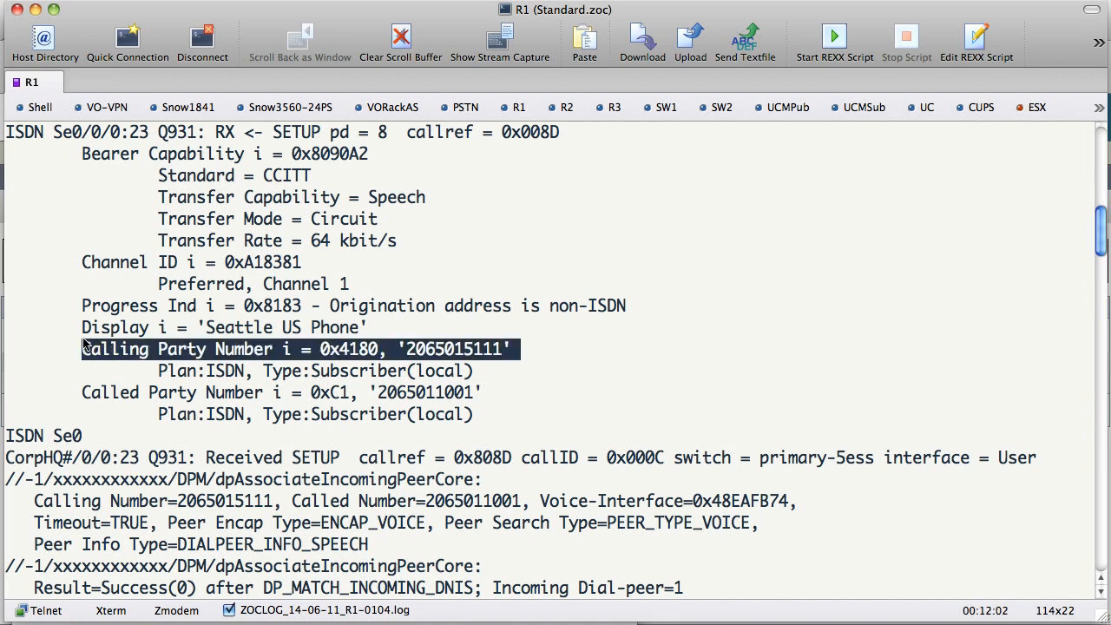
{"action": "left_click_drag", "start_coordinate": [84, 344], "coordinate": [85, 345]}
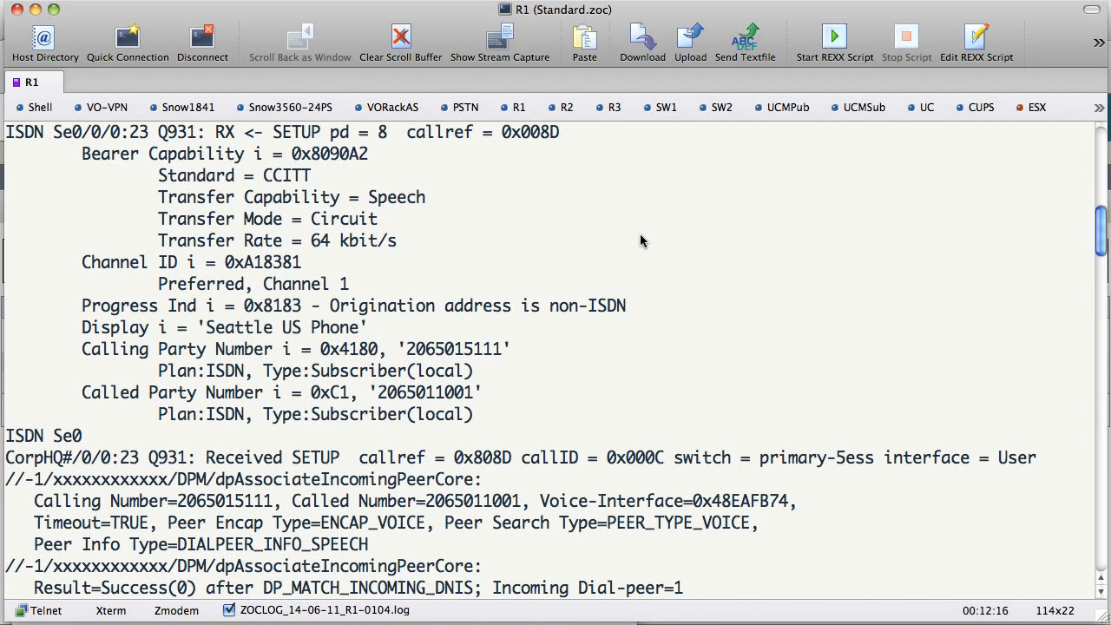
{"action": "double_click", "coordinate": [404, 357]}
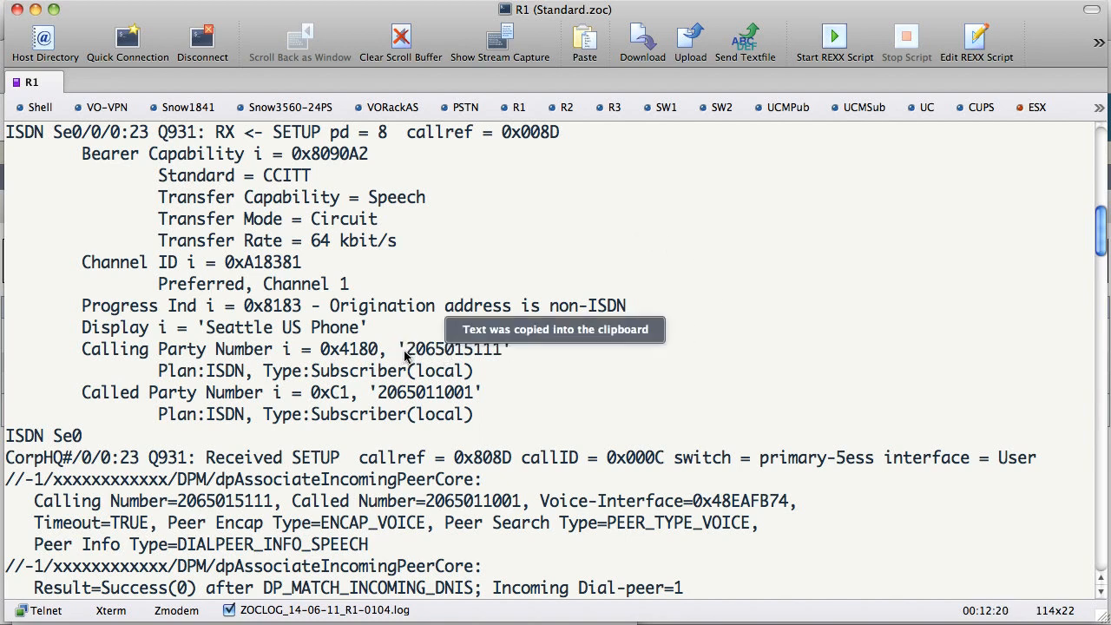
{"action": "left_click_drag", "start_coordinate": [407, 351], "coordinate": [499, 352]}
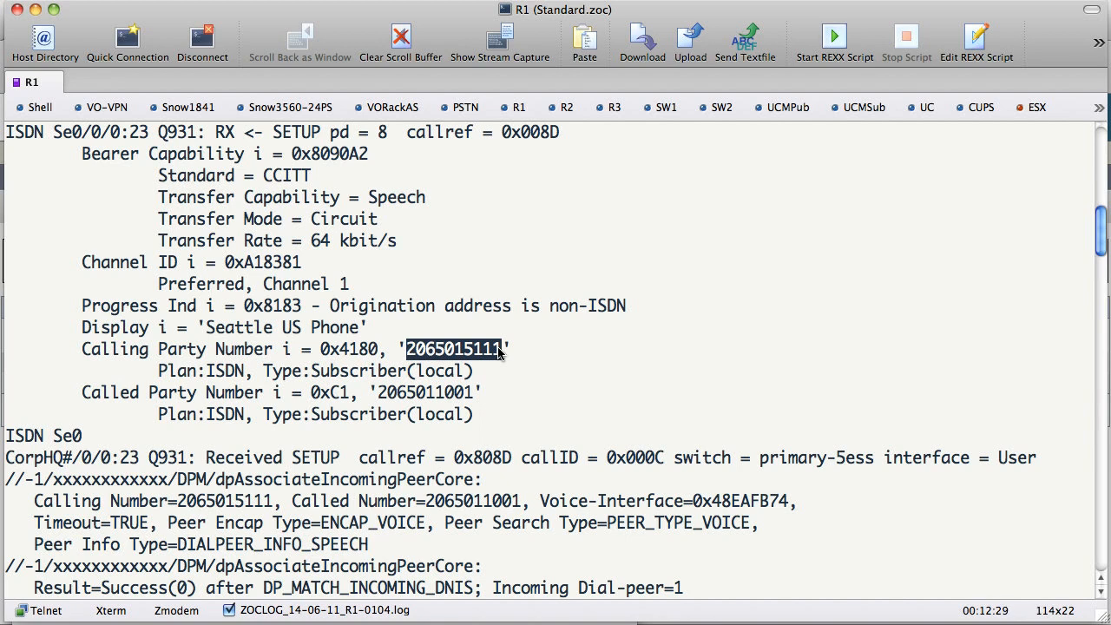
{"action": "left_click_drag", "start_coordinate": [499, 351], "coordinate": [499, 352]}
Re-create voice translation-rule 1 in configuration mode by copying its subscriber, national and international rules from the earlier running-config output.
{"action": "key", "text": "Return"}
{"action": "key", "text": "Return"}
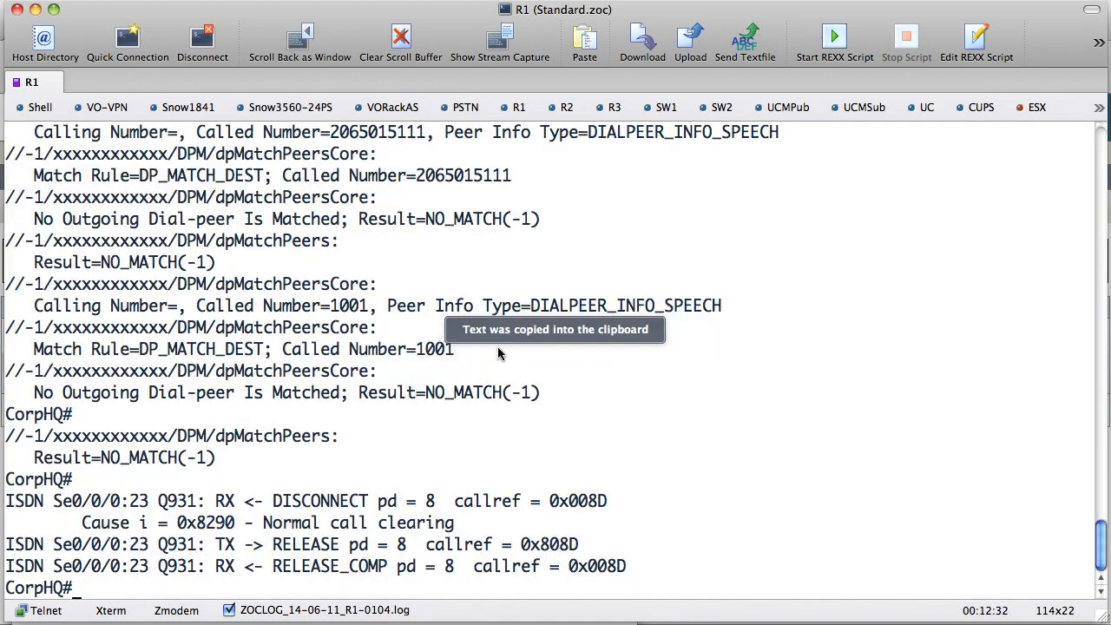
{"action": "type", "text": "conf t"}
{"action": "key", "text": "Return"}
{"action": "scroll", "coordinate": [487, 350], "scroll_direction": "up", "scroll_amount": 5}
{"action": "scroll", "coordinate": [478, 352], "scroll_direction": "up", "scroll_amount": 20}
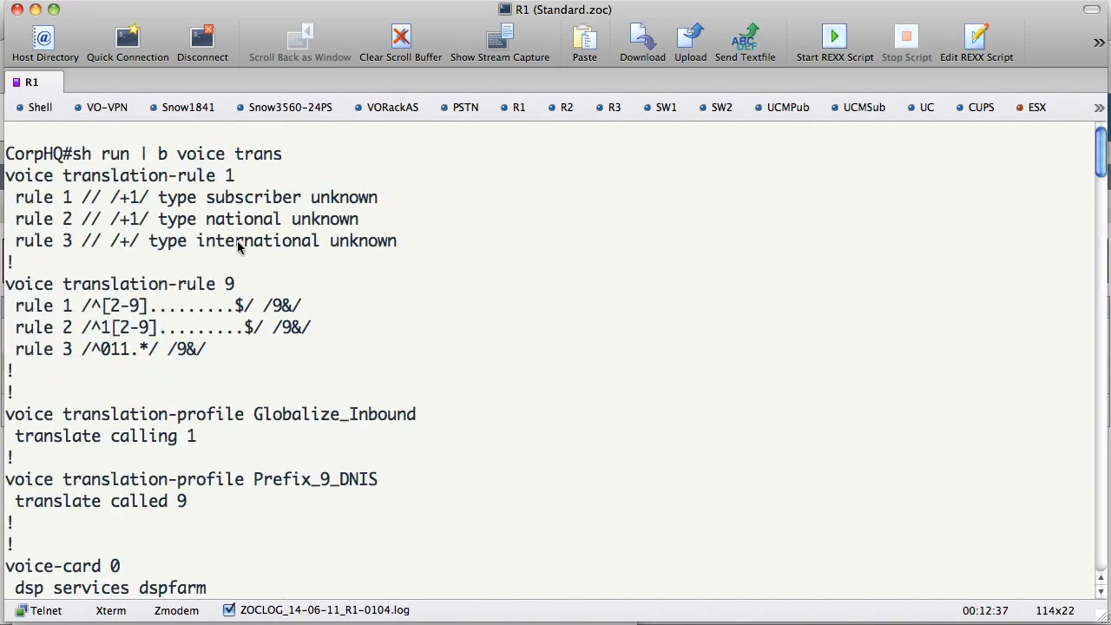
{"action": "left_click_drag", "start_coordinate": [134, 263], "coordinate": [7, 170]}
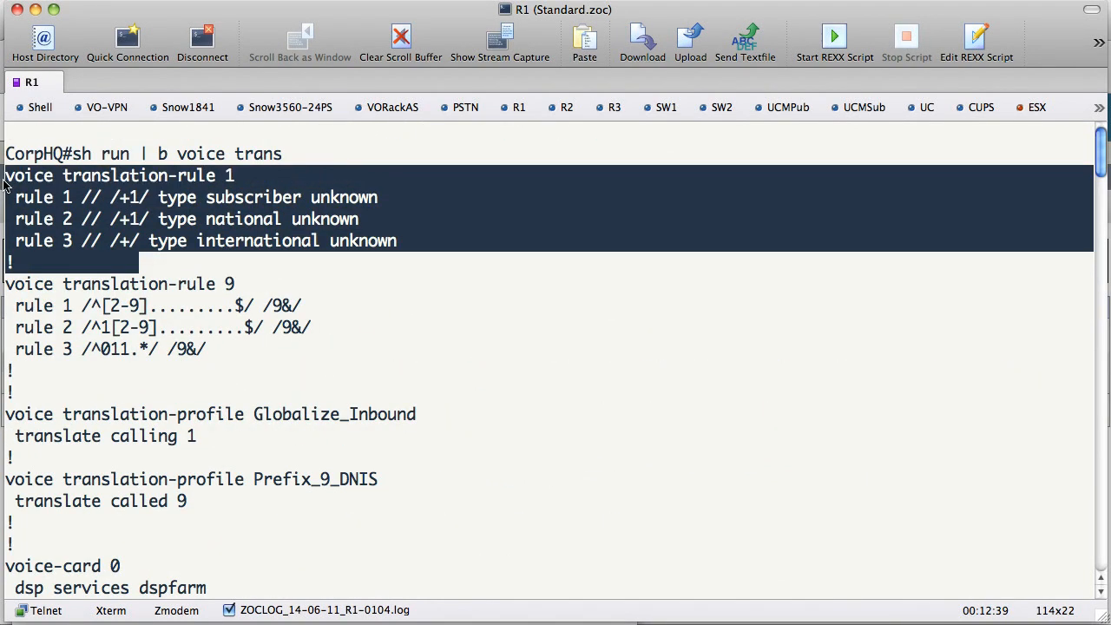
{"action": "key", "text": "super+v"}
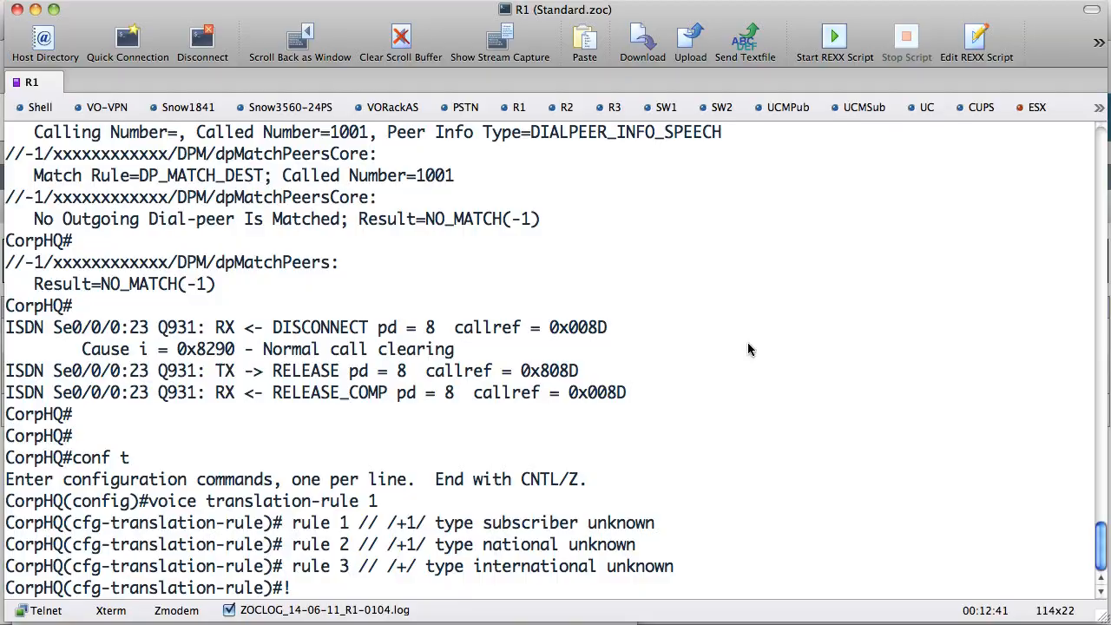
Call CorpHQ Phone1 again from the PSTN phone in the browser, check the displayed caller ID, and hang up.
{"action": "key", "text": "super+Tab"}
{"action": "left_click", "coordinate": [412, 295]}
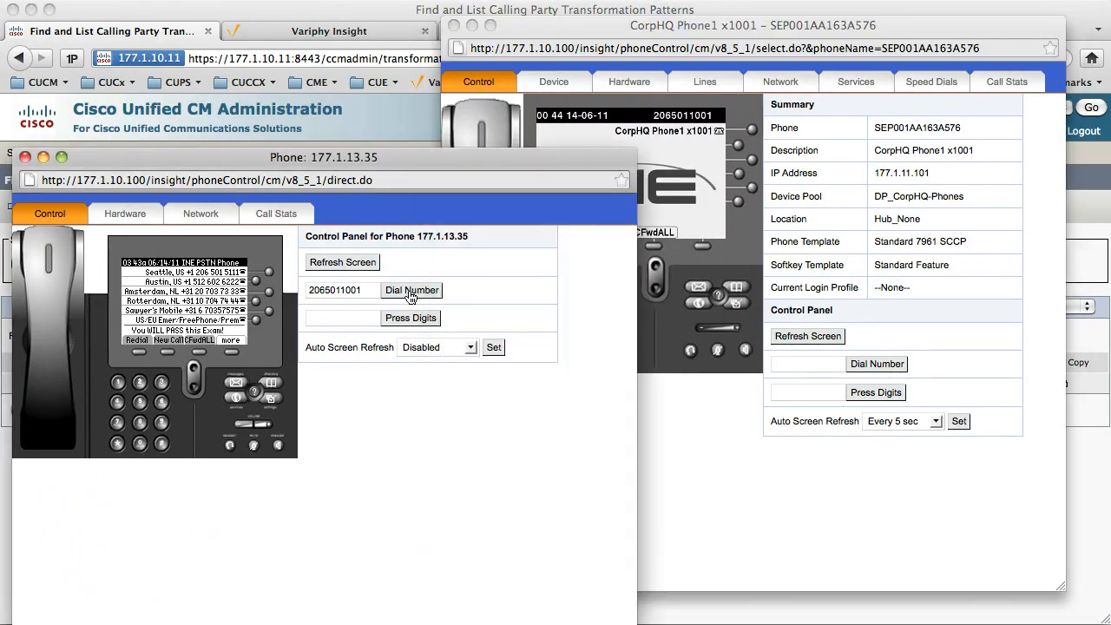
{"action": "left_click", "coordinate": [683, 187]}
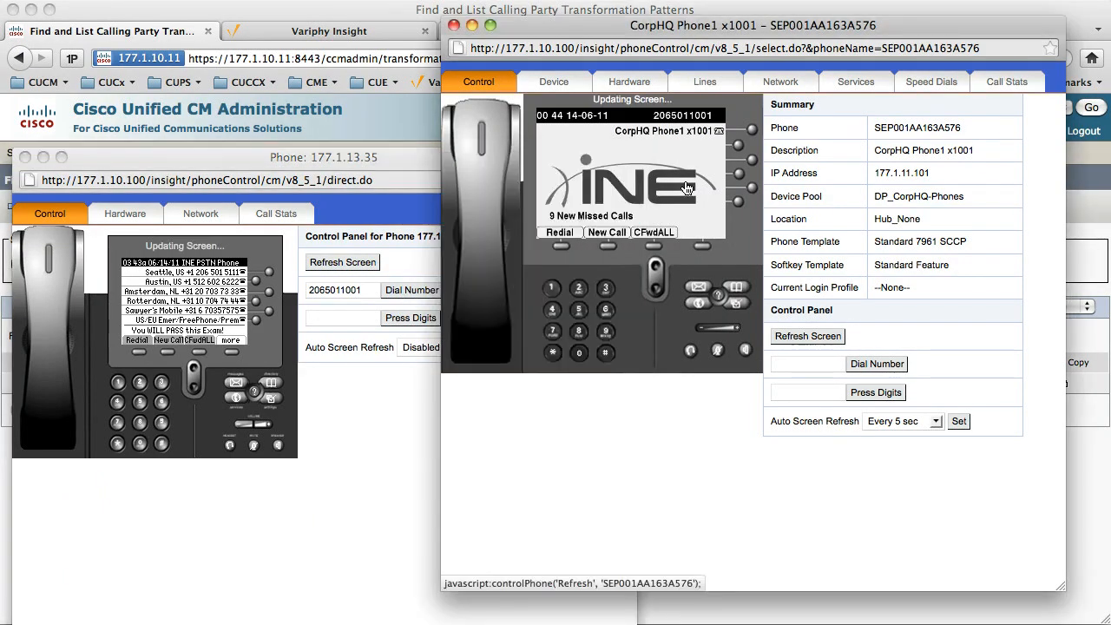
{"action": "left_click", "coordinate": [686, 189]}
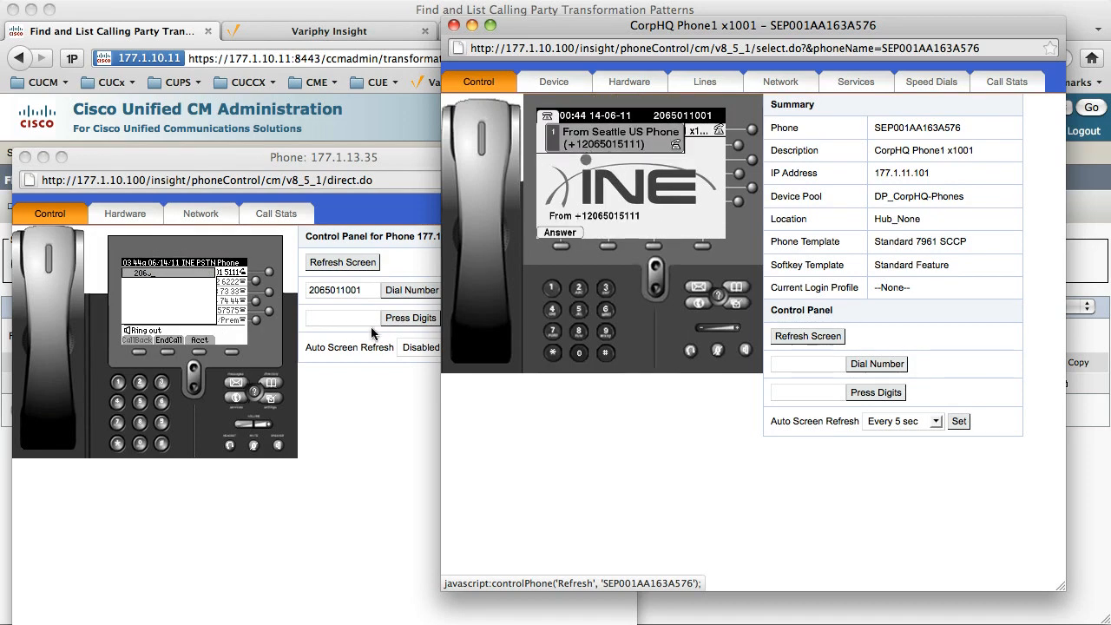
{"action": "left_click", "coordinate": [299, 419]}
{"action": "left_click", "coordinate": [277, 449]}
Return to the R1 terminal, remove voice translation-rule 1 from the CorpHQ gateway, and exit configuration mode.
{"action": "key", "text": "super+Tab"}
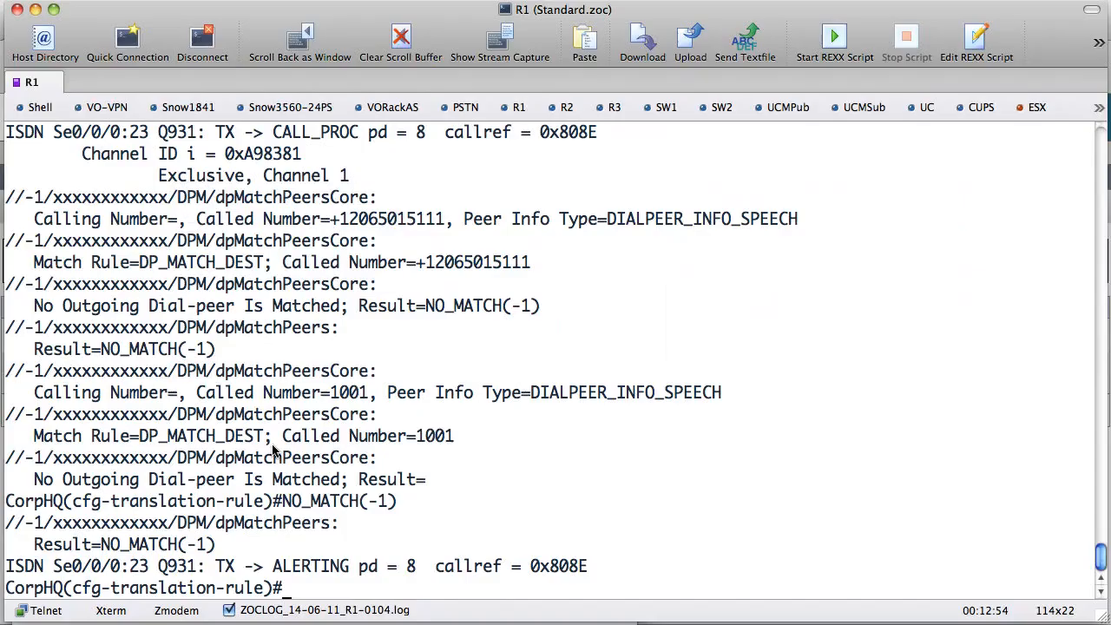
{"action": "key", "text": "Up"}
{"action": "key", "text": "Up"}
{"action": "key", "text": "Up"}
{"action": "key", "text": "Up"}
{"action": "key", "text": "Up"}
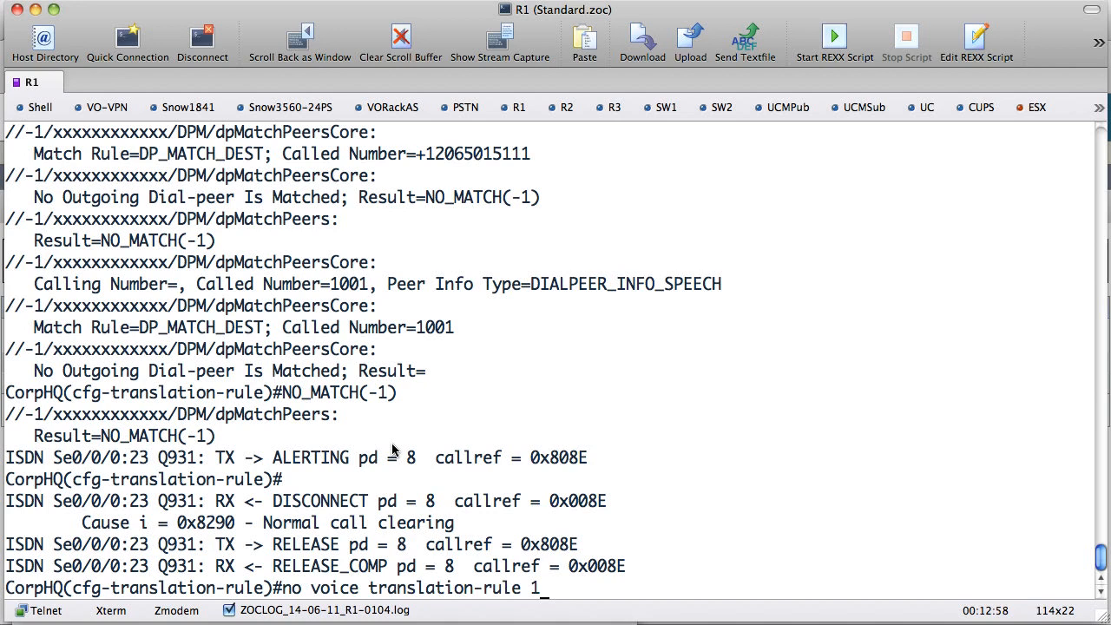
{"action": "key", "text": "Return"}
{"action": "left_click_drag", "start_coordinate": [282, 566], "coordinate": [540, 568]}
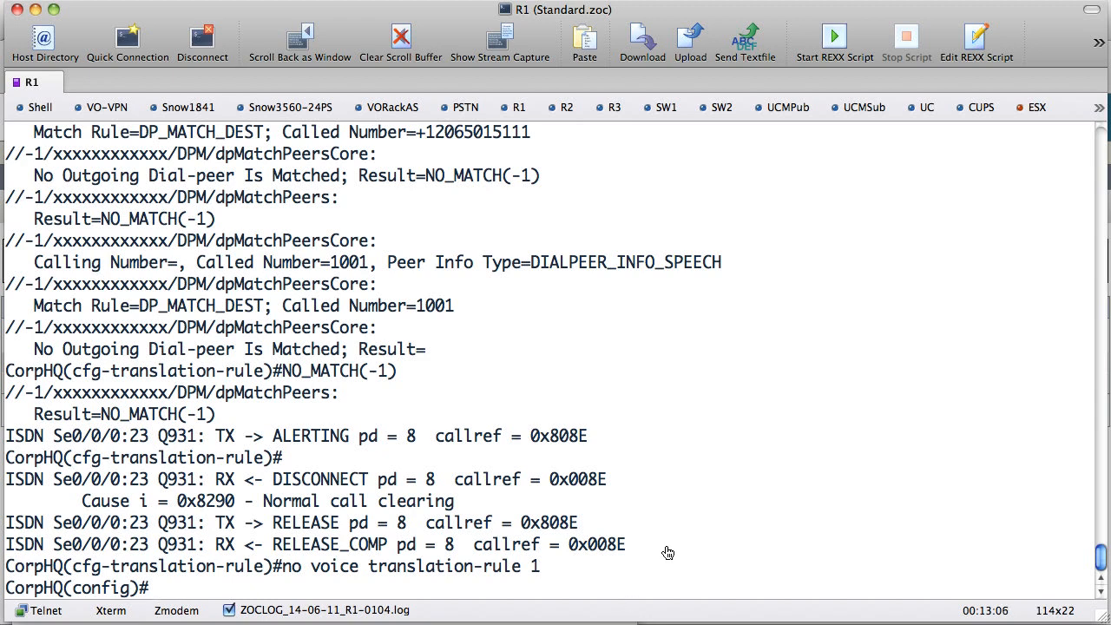
{"action": "type", "text": "end"}
{"action": "key", "text": "Return"}
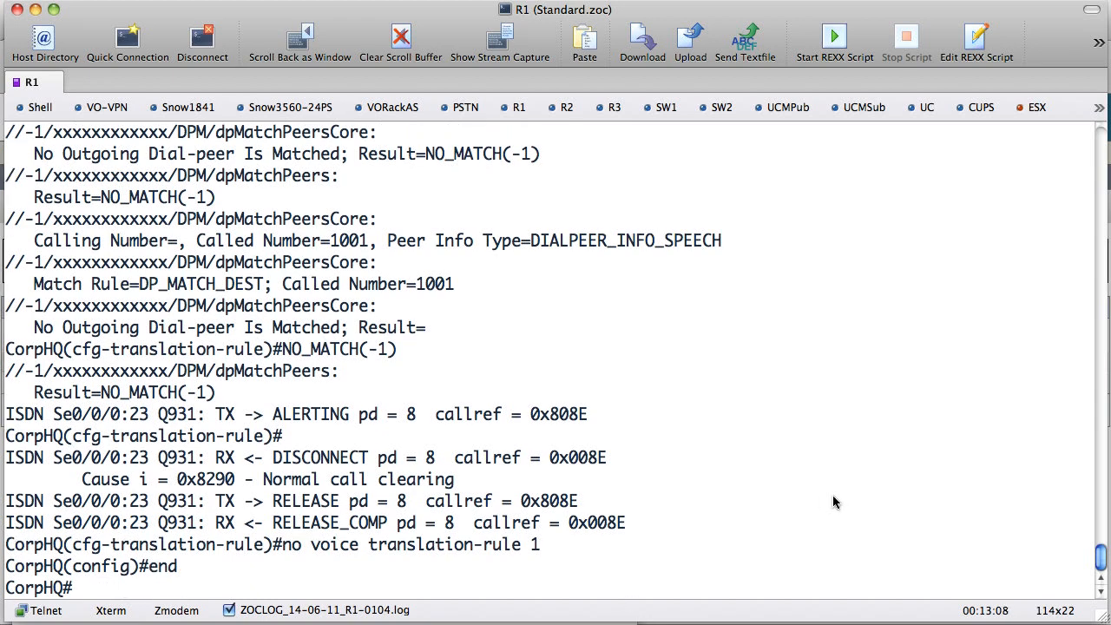
Turn off VoIP dial-peer debugging on the CorpHQ gateway and list the debugs that are still enabled.
{"action": "type", "text": "unde"}
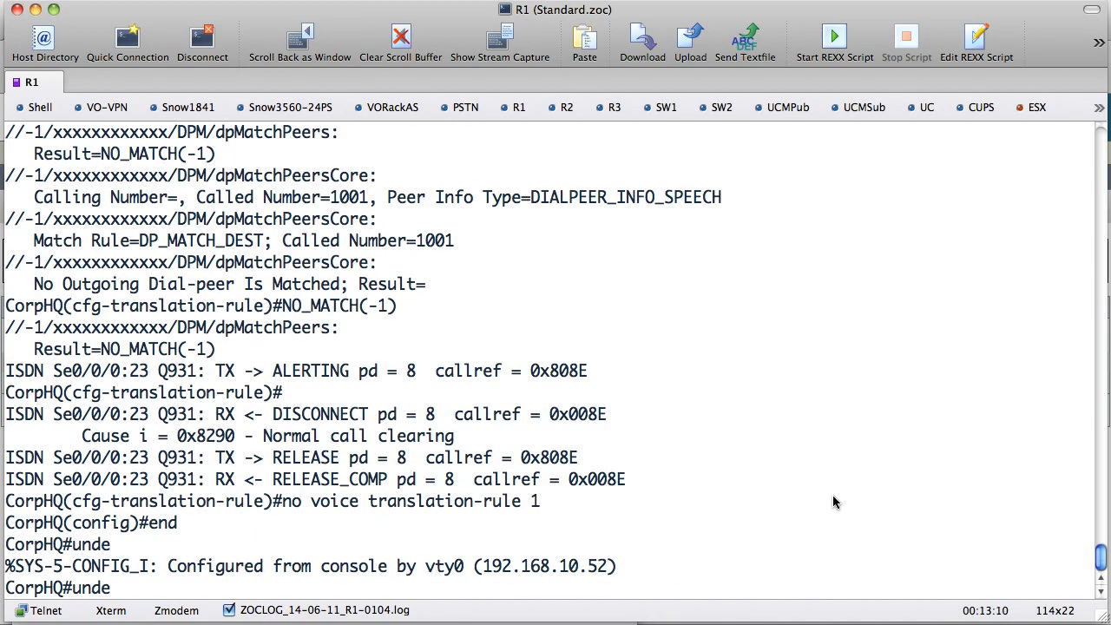
{"action": "type", "text": " voip dial"}
{"action": "key", "text": "Return"}
{"action": "key", "text": "Return"}
{"action": "key", "text": "Return"}
{"action": "type", "text": "sh deb"}
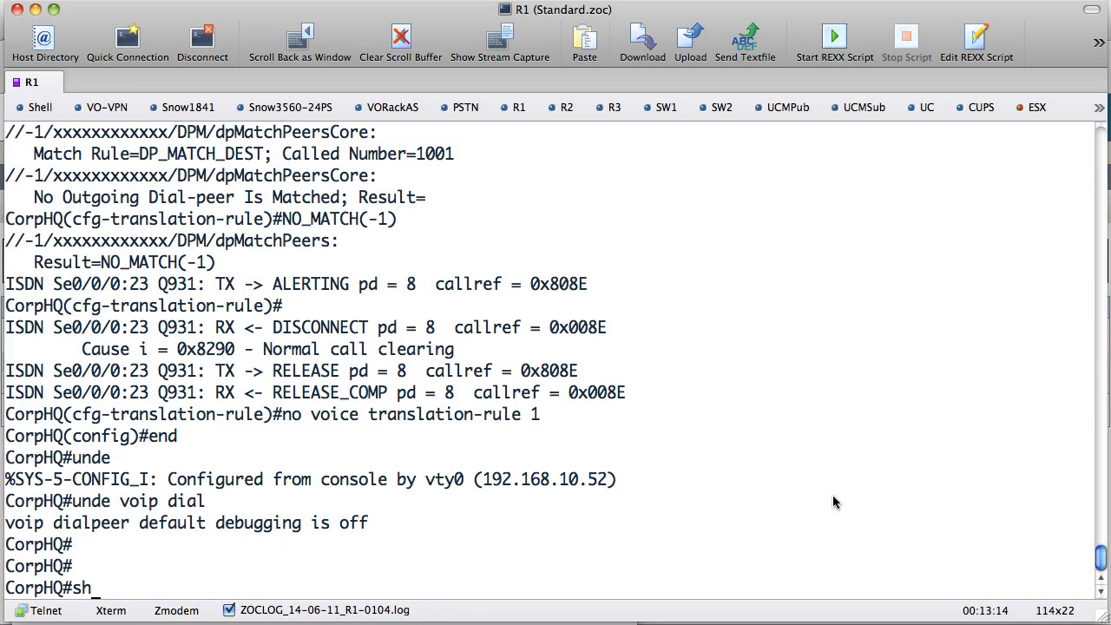
{"action": "key", "text": "Return"}
{"action": "key", "text": "super+Tab"}
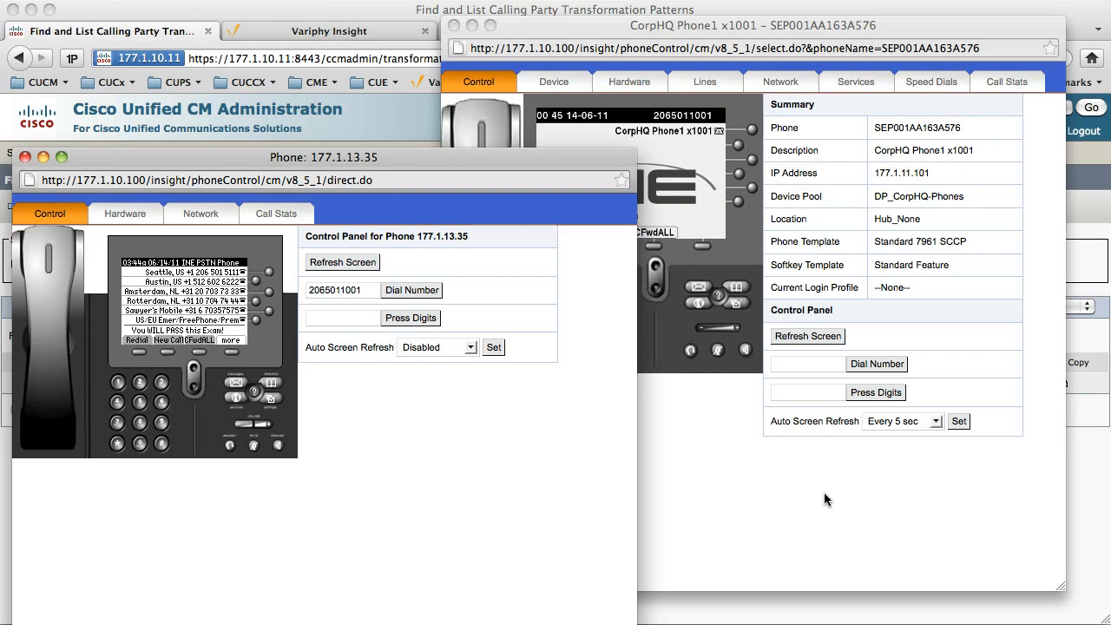
{"action": "key", "text": "super+Tab"}
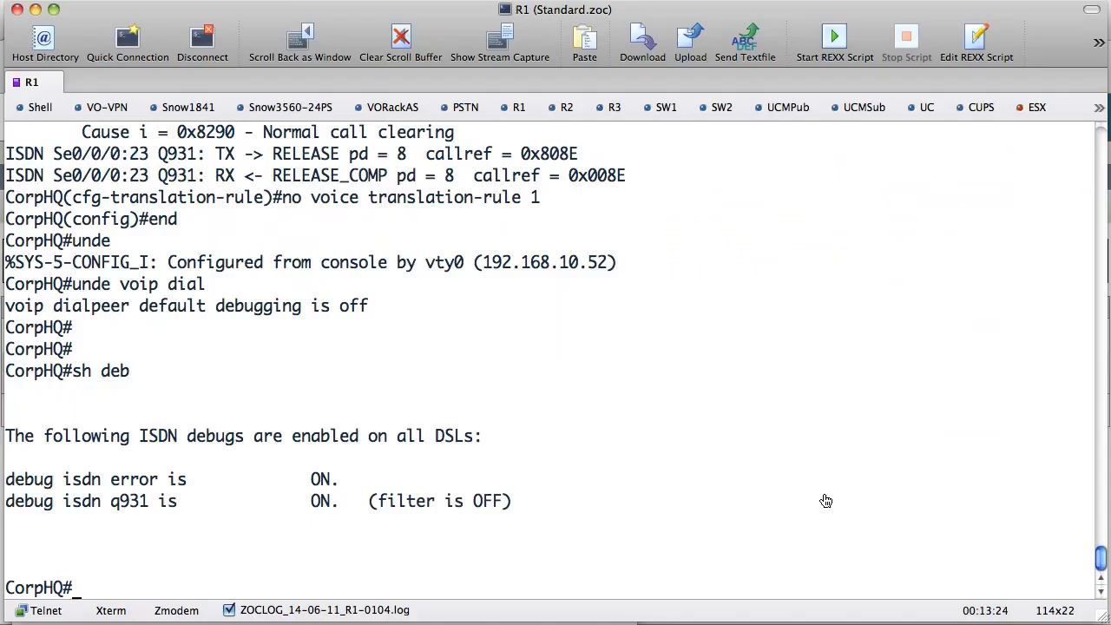
Call CorpHQ Phone1 from the PSTN phone's Amsterdam line in the browser, check the displayed caller ID, and hang up.
{"action": "key", "text": "super+Tab"}
{"action": "left_click", "coordinate": [216, 299]}
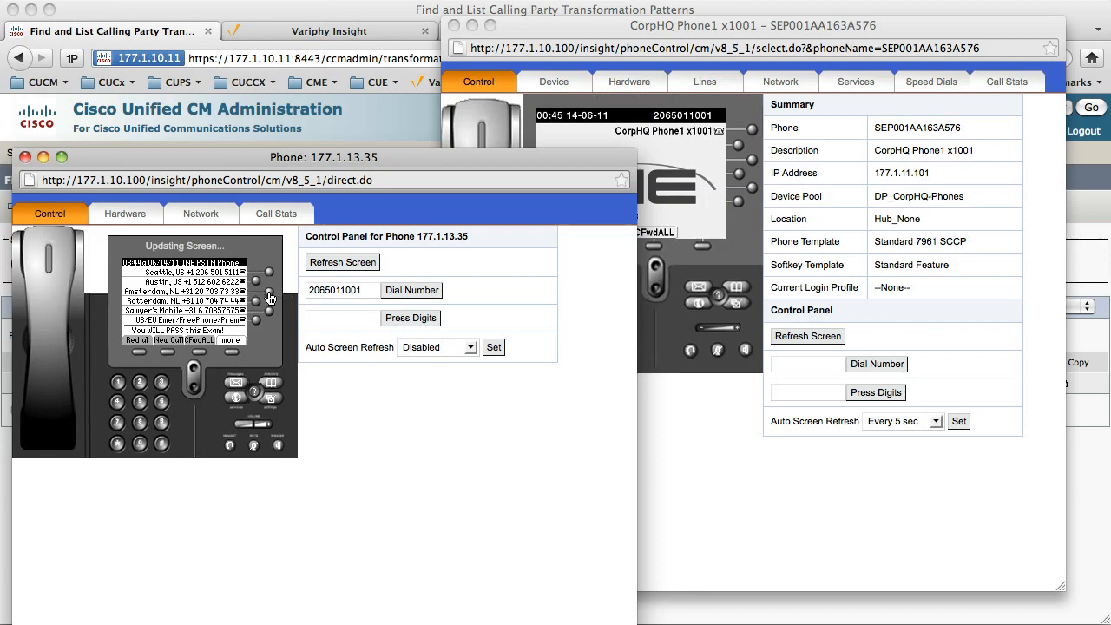
{"action": "left_click", "coordinate": [411, 290]}
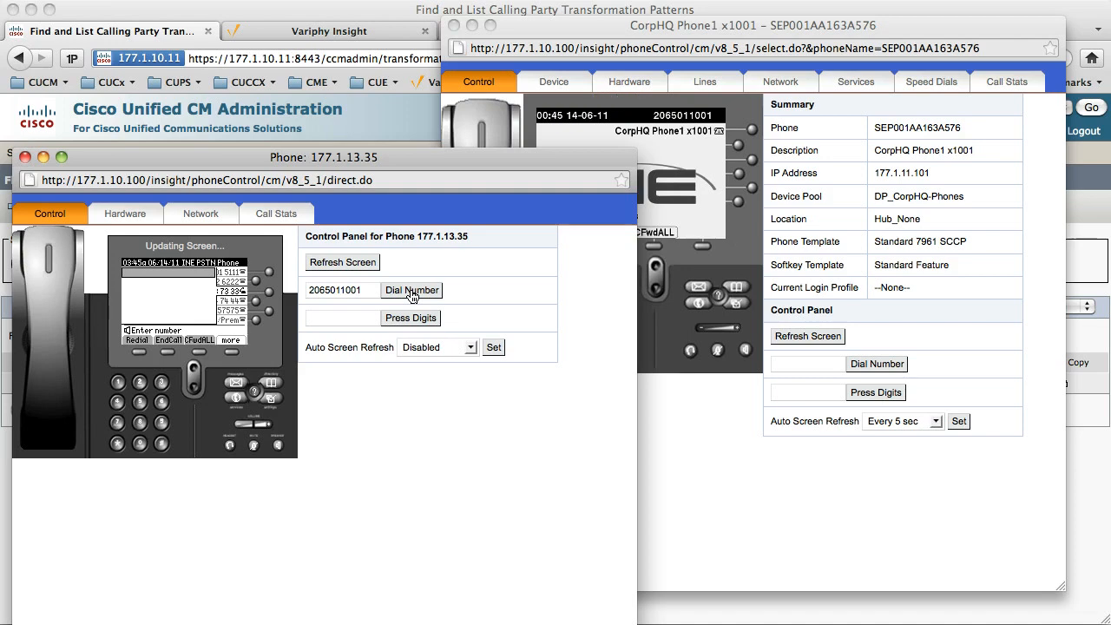
{"action": "left_click", "coordinate": [722, 196]}
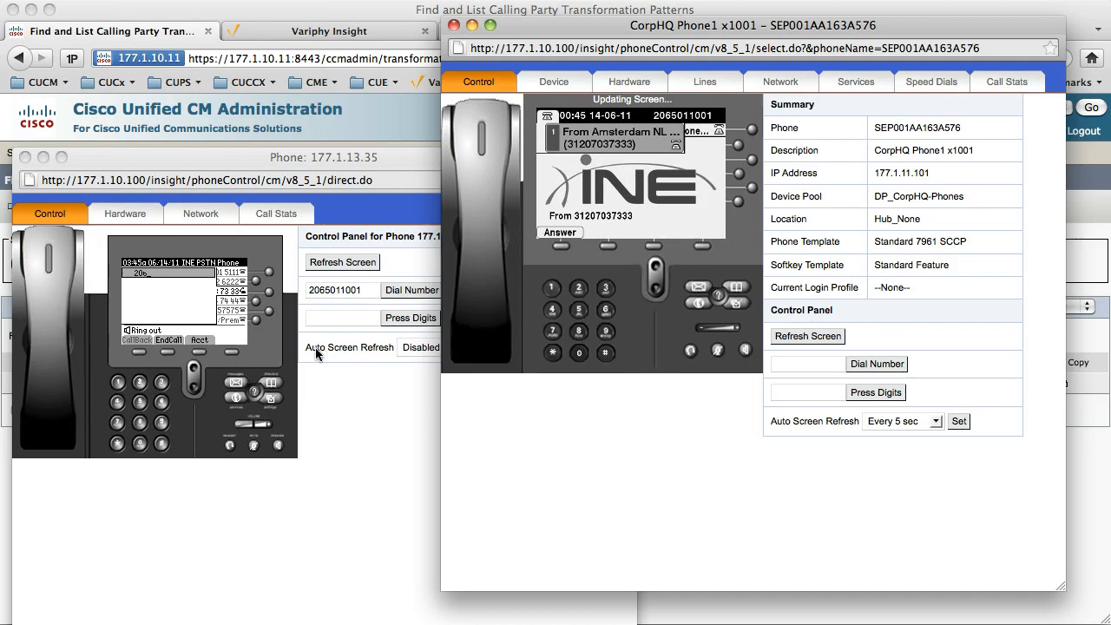
{"action": "left_click", "coordinate": [293, 452]}
{"action": "left_click", "coordinate": [278, 447]}
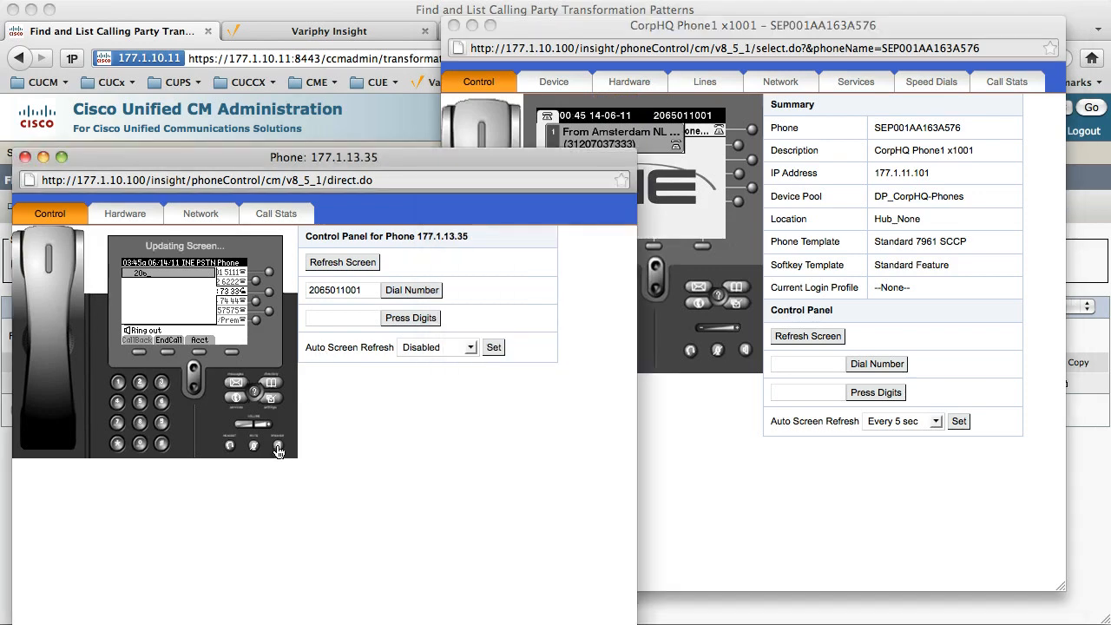
Open the CorpHQ-PSTN-GW SIP trunk in the administration page and review its Incoming Calling Party Settings for inbound calls.
{"action": "left_click", "coordinate": [685, 190]}
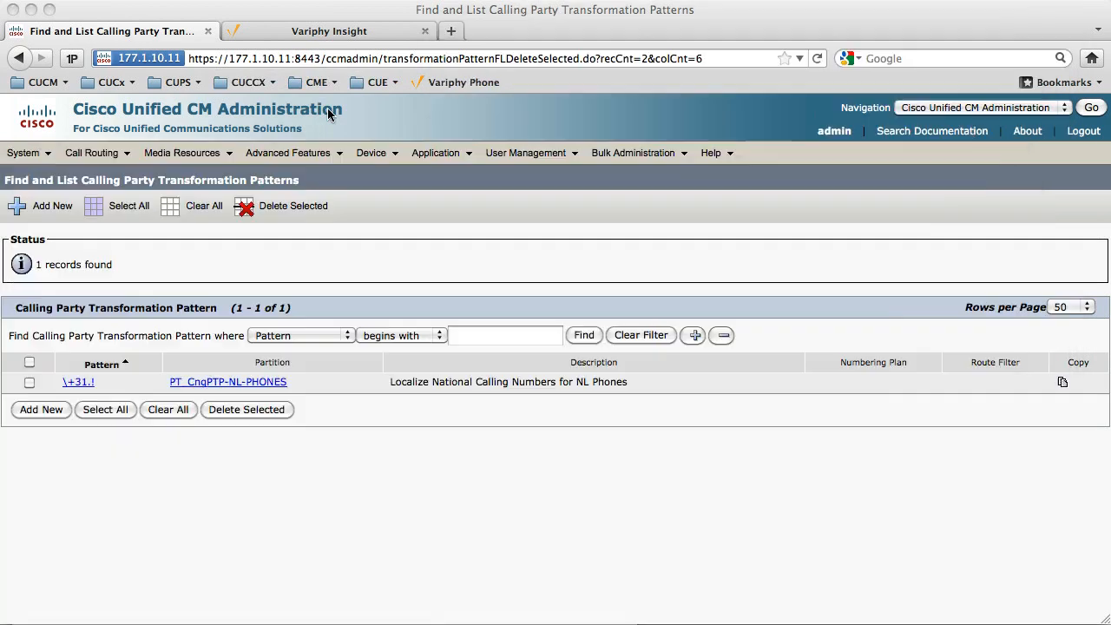
{"action": "left_click", "coordinate": [338, 115]}
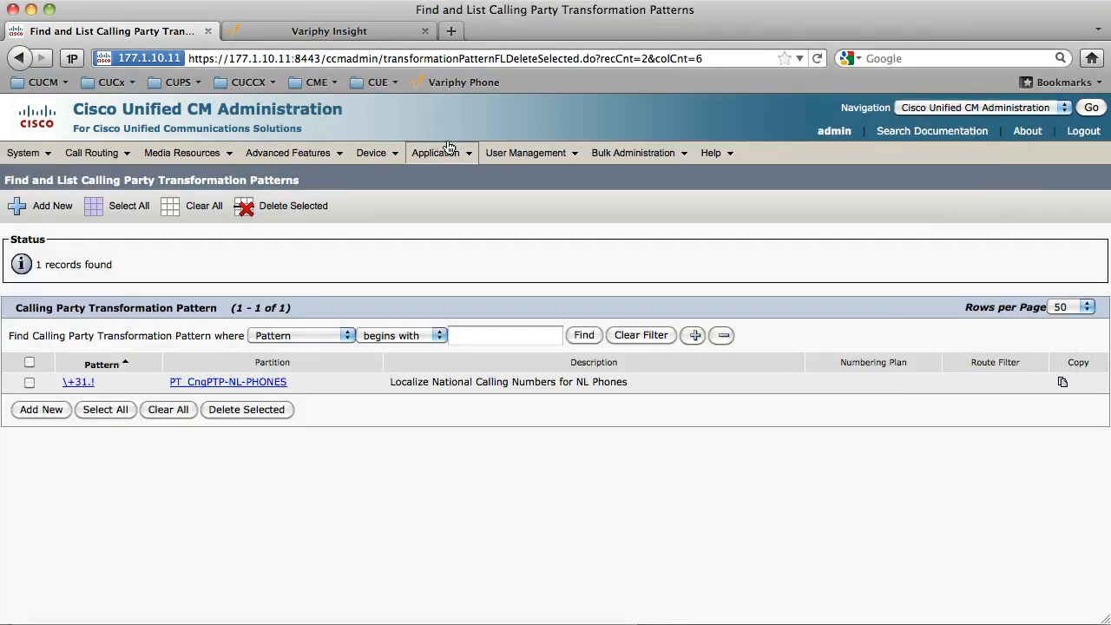
{"action": "mouse_move", "coordinate": [369, 154]}
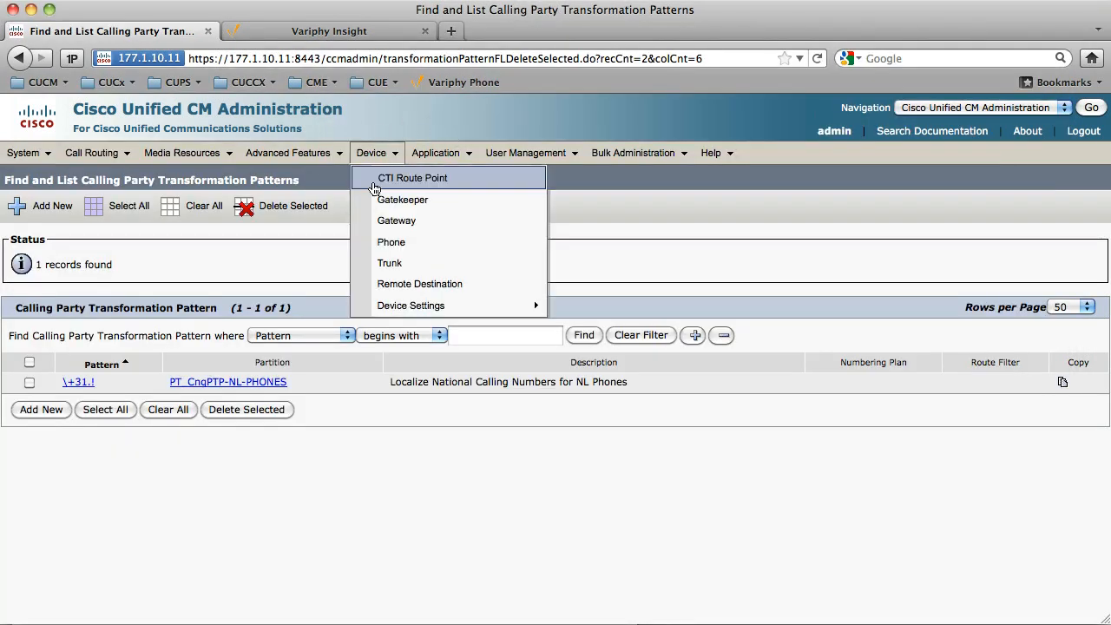
{"action": "left_click", "coordinate": [382, 264]}
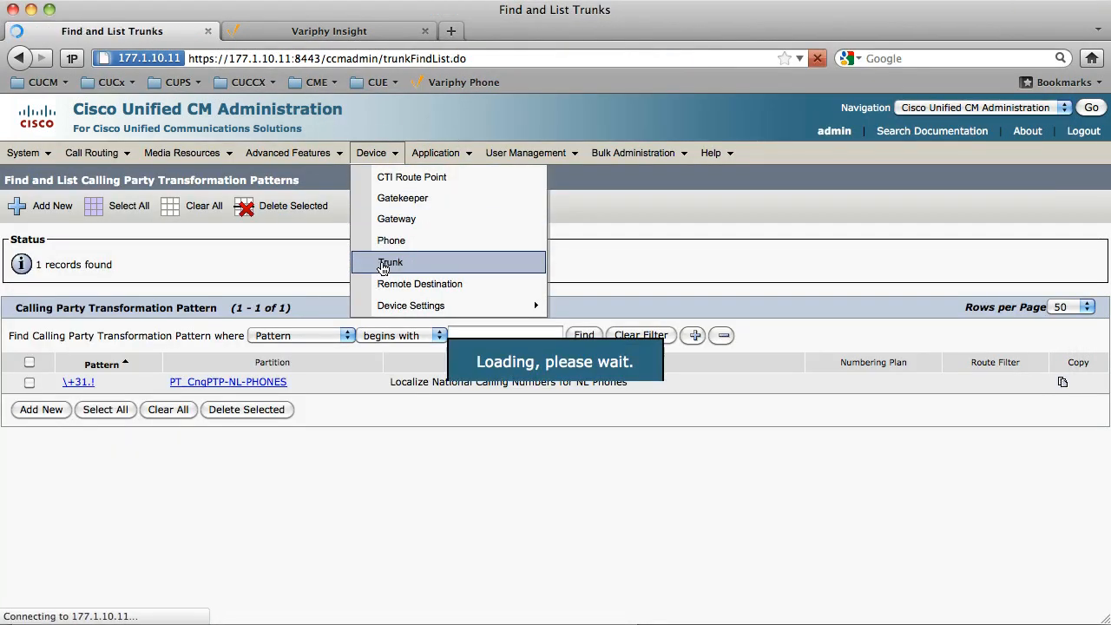
{"action": "left_click", "coordinate": [143, 399]}
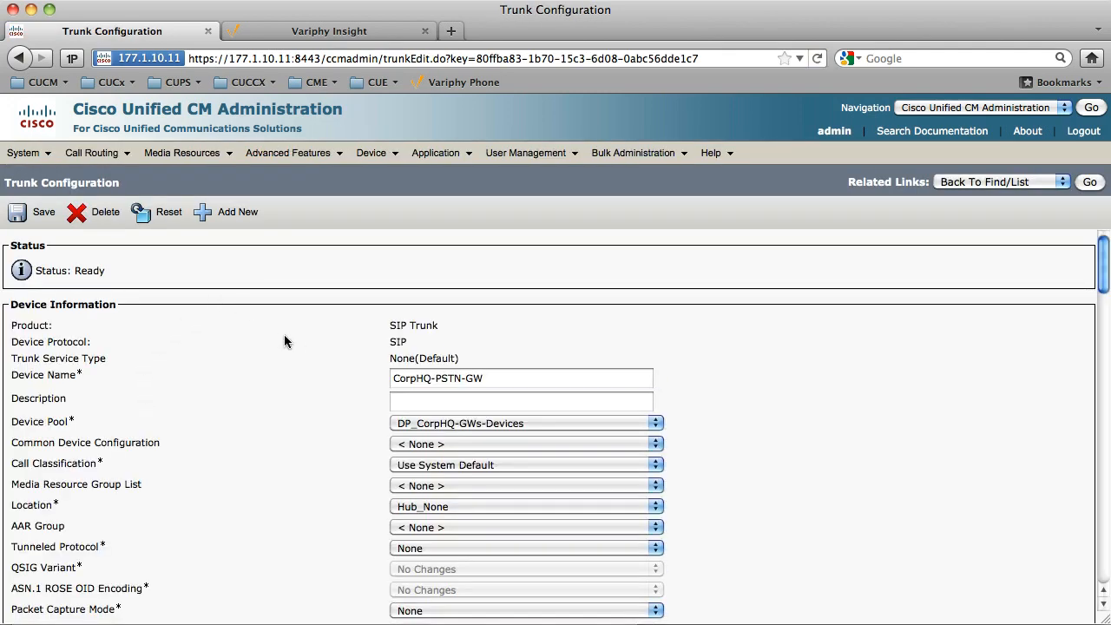
{"action": "scroll", "coordinate": [298, 345], "scroll_direction": "down", "scroll_amount": 10}
{"action": "scroll", "coordinate": [300, 345], "scroll_direction": "down", "scroll_amount": 7}
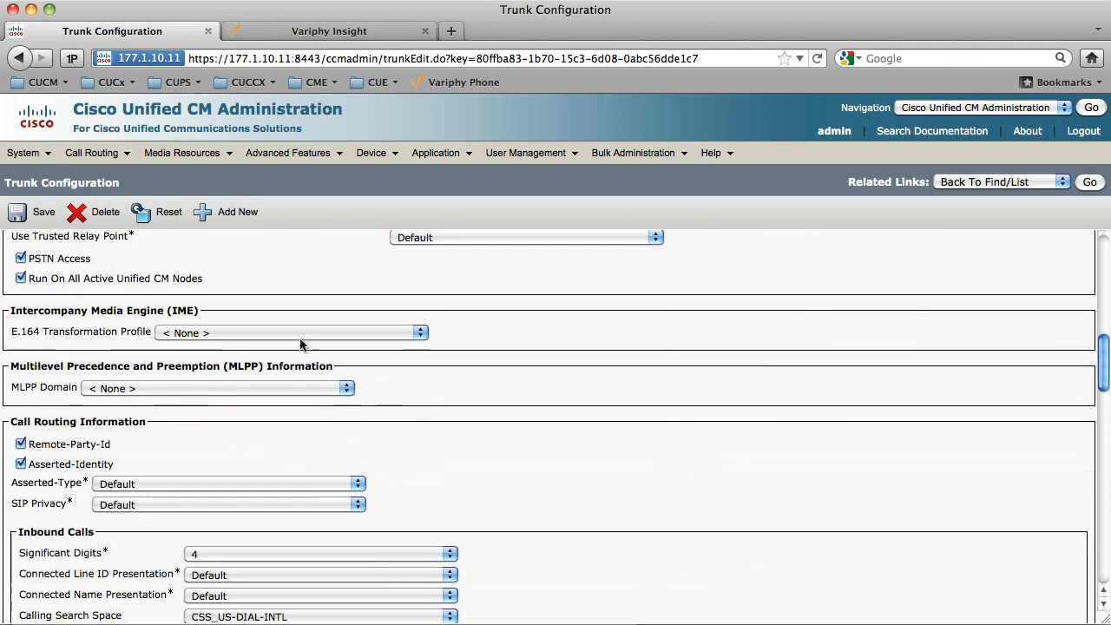
{"action": "scroll", "coordinate": [301, 343], "scroll_direction": "down", "scroll_amount": 7}
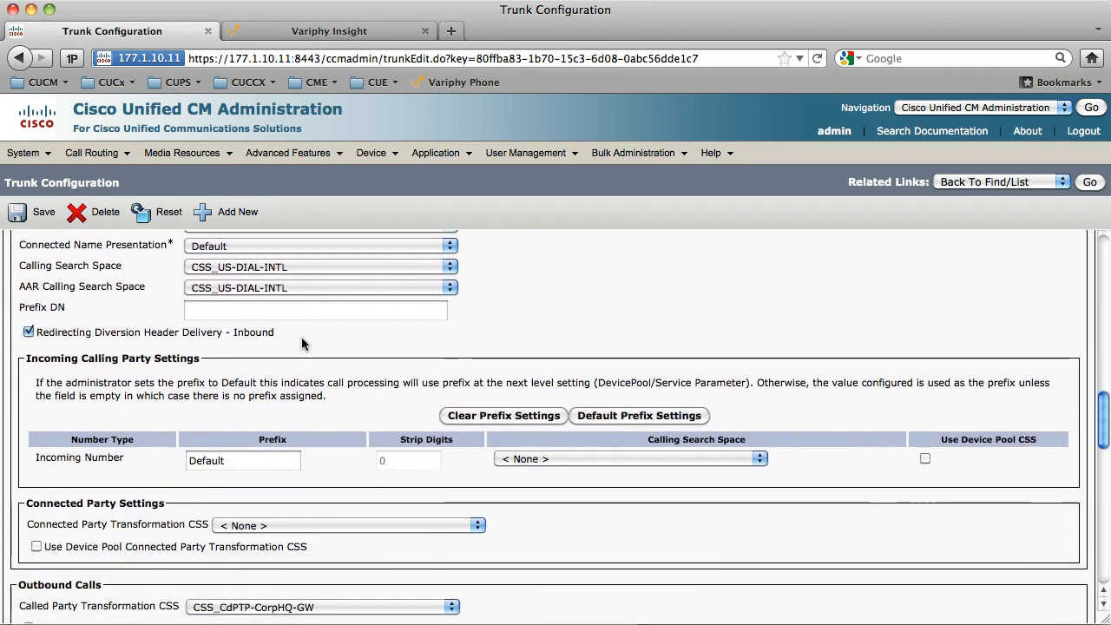
{"action": "left_click_drag", "start_coordinate": [27, 351], "coordinate": [217, 356]}
{"action": "left_click_drag", "start_coordinate": [238, 458], "coordinate": [148, 453]}
{"action": "left_click_drag", "start_coordinate": [243, 455], "coordinate": [148, 457]}
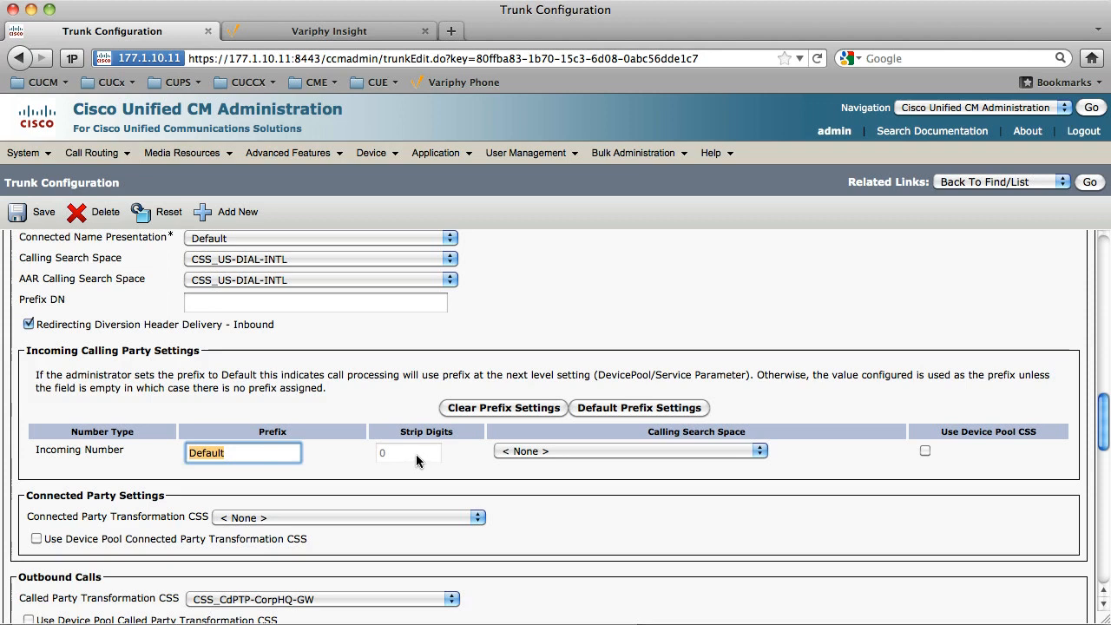
Set the incoming number prefix to +31 in the trunk's Incoming Calling Party Settings.
{"action": "left_click", "coordinate": [245, 453]}
{"action": "left_click_drag", "start_coordinate": [231, 454], "coordinate": [124, 450]}
{"action": "type", "text": "+31"}
{"action": "key", "text": "shift+Left"}
{"action": "key", "text": "shift+Left"}
{"action": "key", "text": "Left"}
{"action": "key", "text": "shift+Left"}
{"action": "key", "text": "shift+Left"}
{"action": "key", "text": "shift+Left"}
{"action": "key", "text": "Right"}
{"action": "key", "text": "Right"}
{"action": "key", "text": "Delete"}
{"action": "key", "text": "Tab"}
{"action": "left_click", "coordinate": [398, 453]}
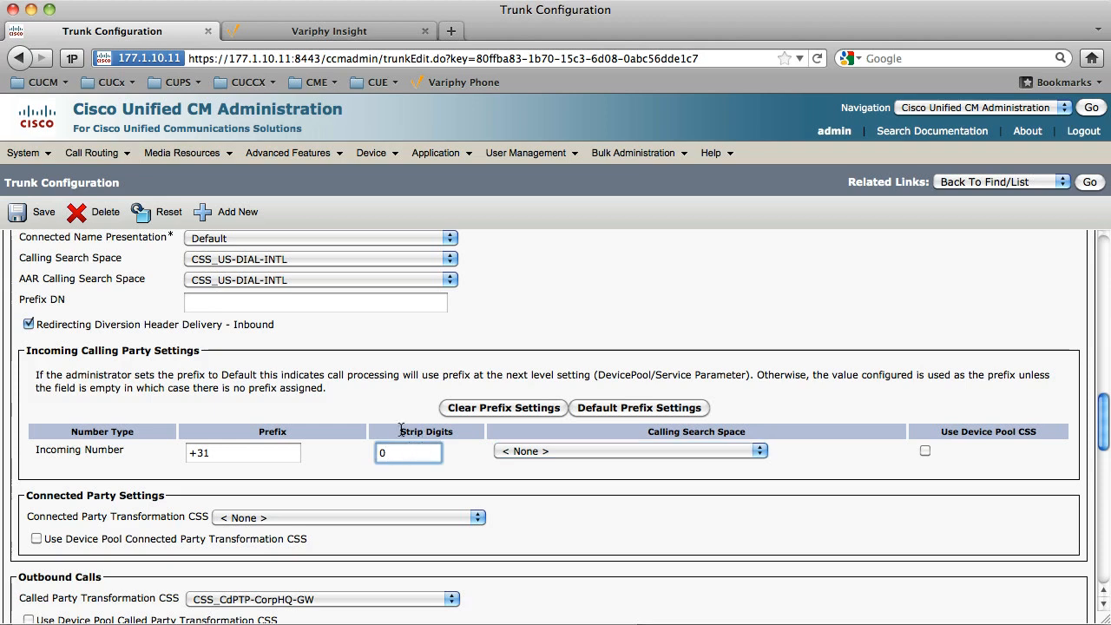
Try stripping 1 digit from the incoming number, and clear both the strip digits and prefix values without saving.
{"action": "left_click", "coordinate": [254, 454]}
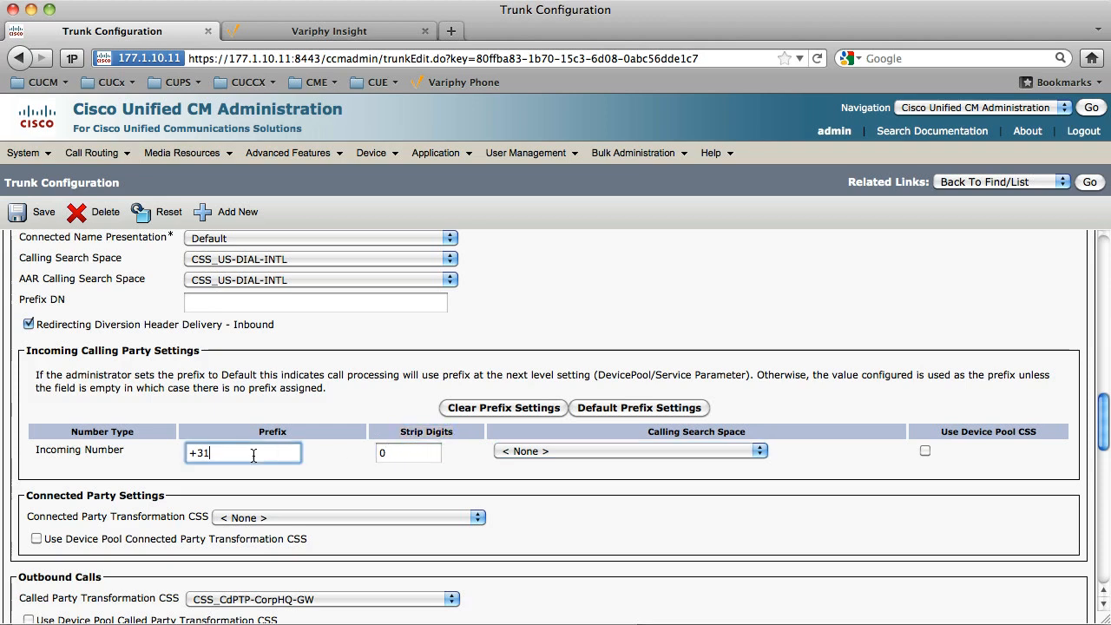
{"action": "left_click", "coordinate": [385, 456]}
{"action": "left_click_drag", "start_coordinate": [403, 454], "coordinate": [358, 454]}
{"action": "type", "text": "1"}
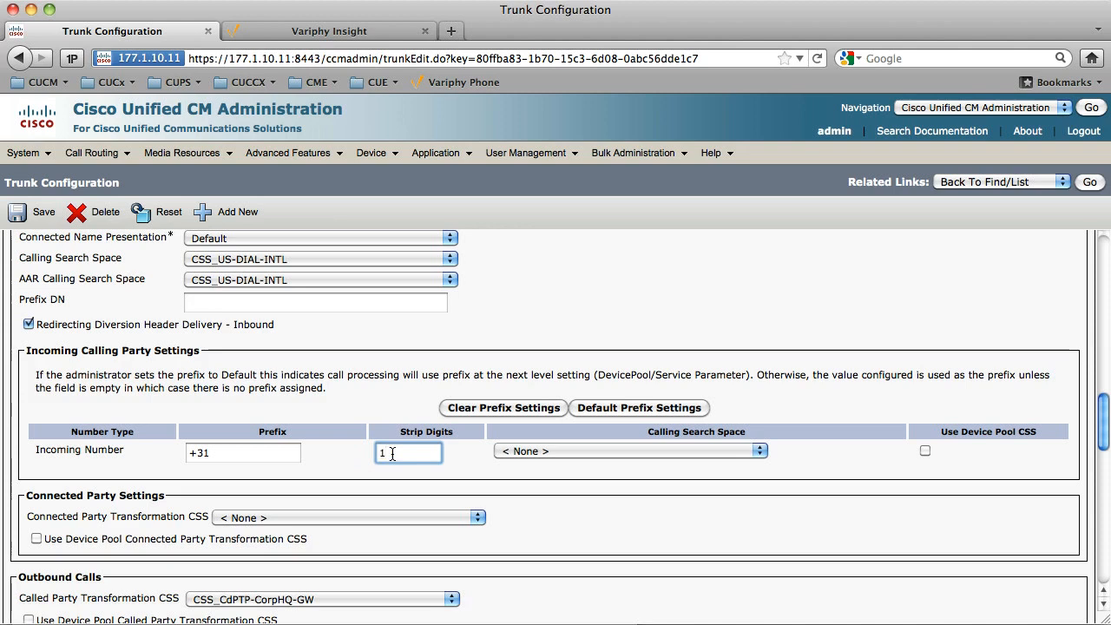
{"action": "key", "text": "BackSpace"}
{"action": "key", "text": "shift+Tab"}
{"action": "key", "text": "BackSpace"}
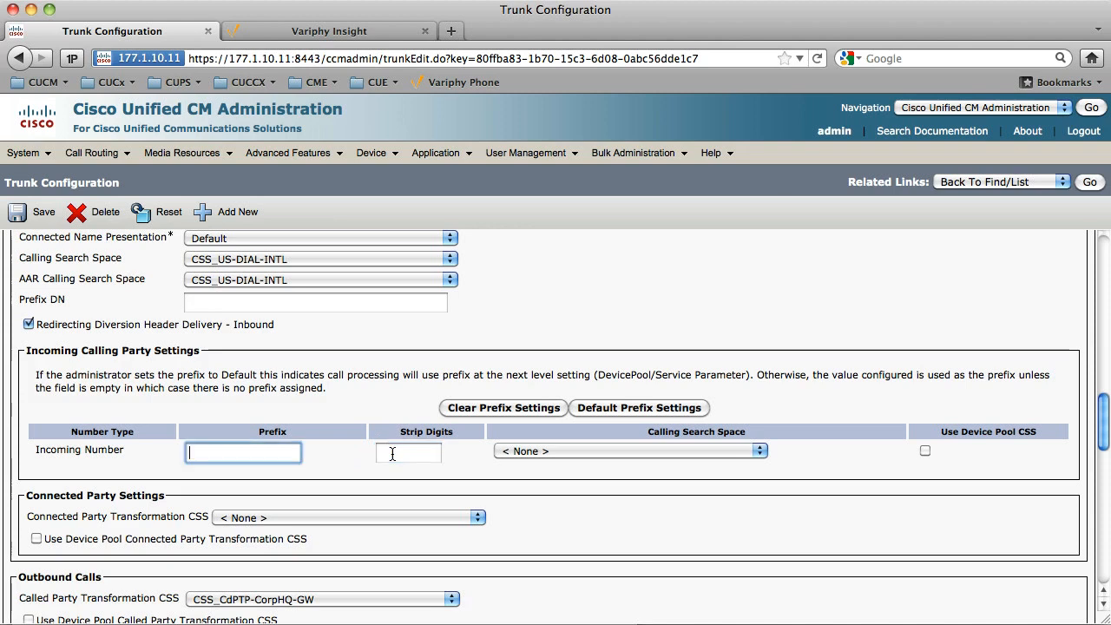
Check which number types the trunk's Incoming Calling Party Settings offer.
{"action": "mouse_move", "coordinate": [137, 453]}
{"action": "left_mouse_down"}
{"action": "mouse_move", "coordinate": [23, 451]}
{"action": "mouse_move", "coordinate": [70, 433]}
{"action": "mouse_move", "coordinate": [139, 437]}
{"action": "left_mouse_up"}
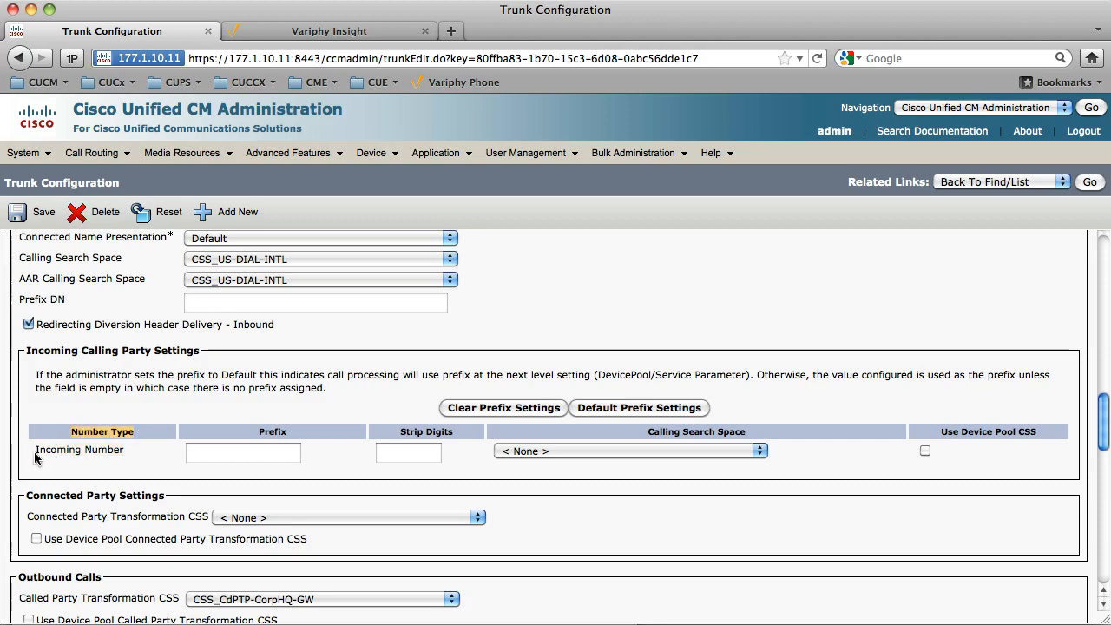
{"action": "left_click_drag", "start_coordinate": [34, 449], "coordinate": [125, 451]}
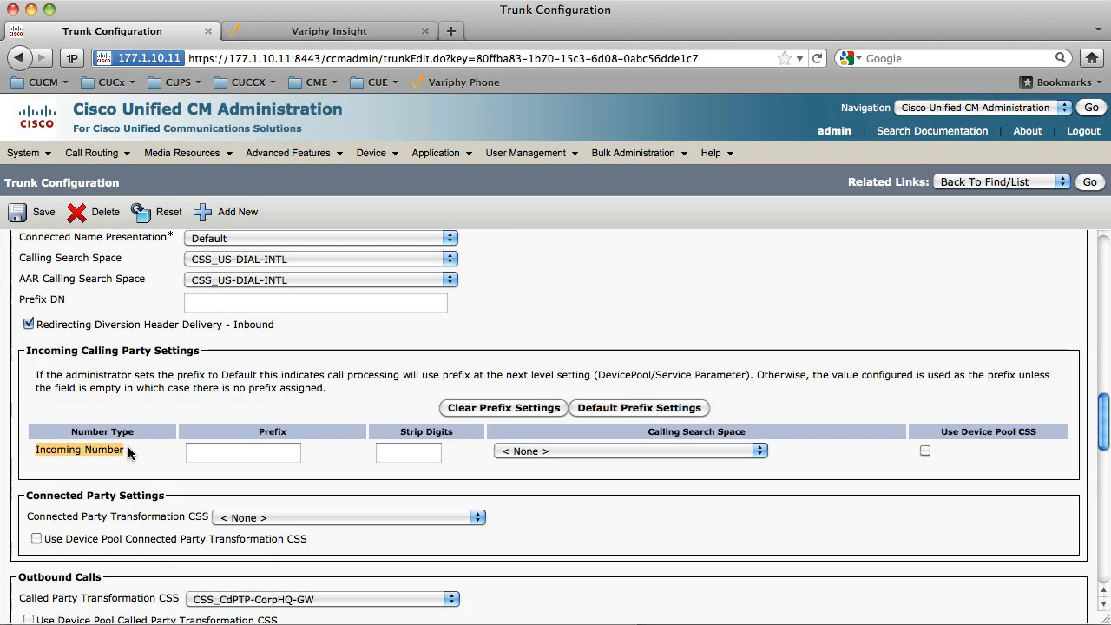
{"action": "left_click", "coordinate": [127, 451]}
{"action": "left_click_drag", "start_coordinate": [127, 451], "coordinate": [26, 460]}
Find the gateways, open the Branch1 H.323 gateway 177.1.254.2, and review its incoming calling party settings per number type.
{"action": "mouse_move", "coordinate": [371, 153]}
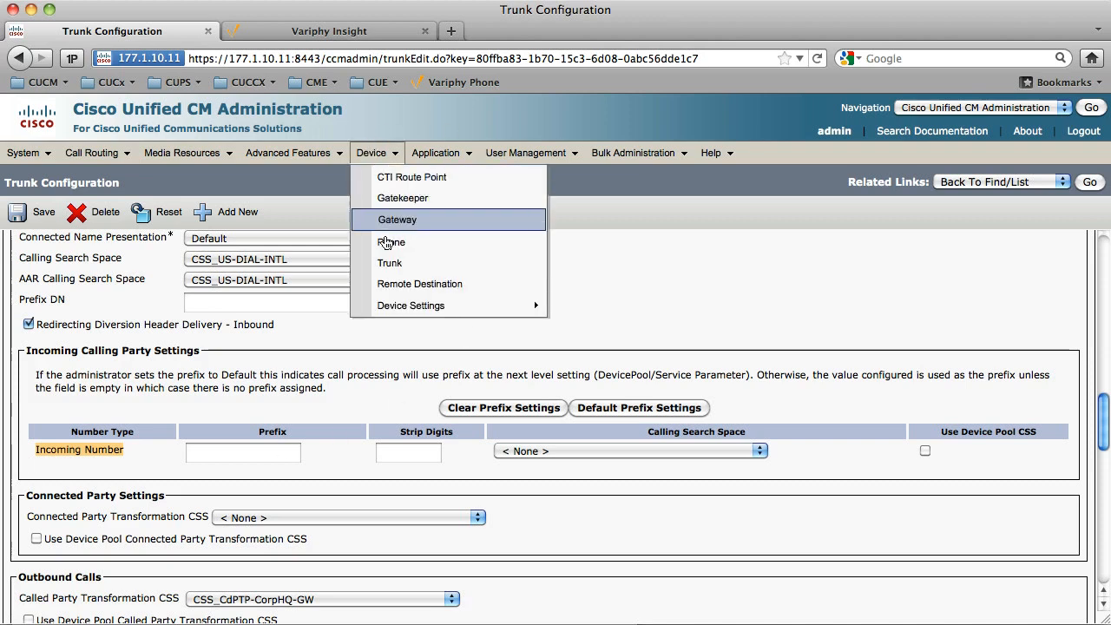
{"action": "left_click", "coordinate": [387, 229]}
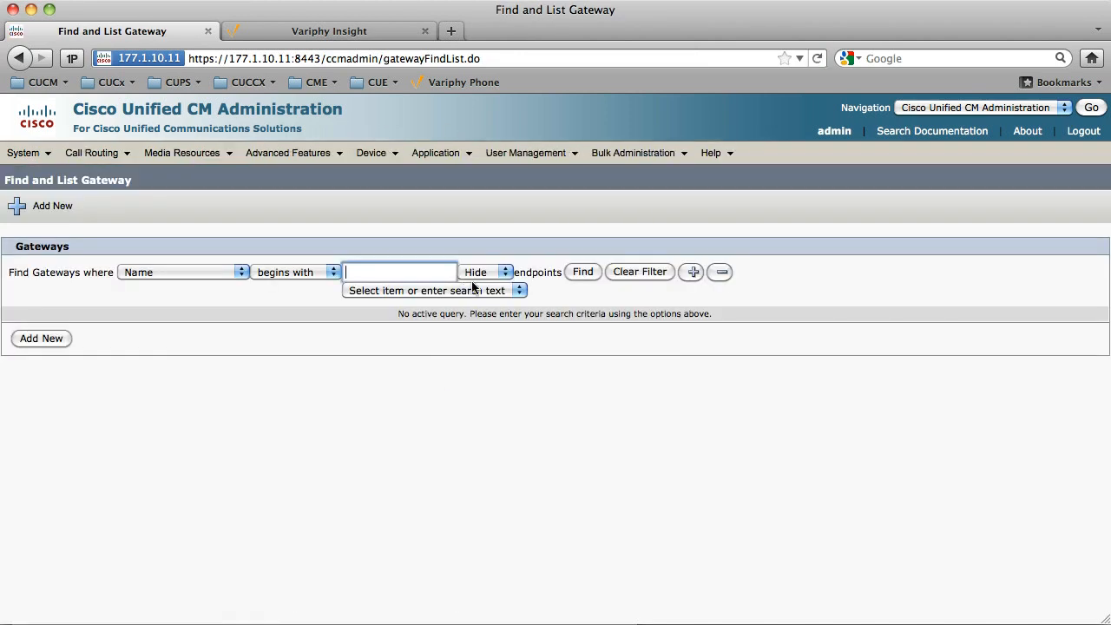
{"action": "left_click", "coordinate": [577, 275]}
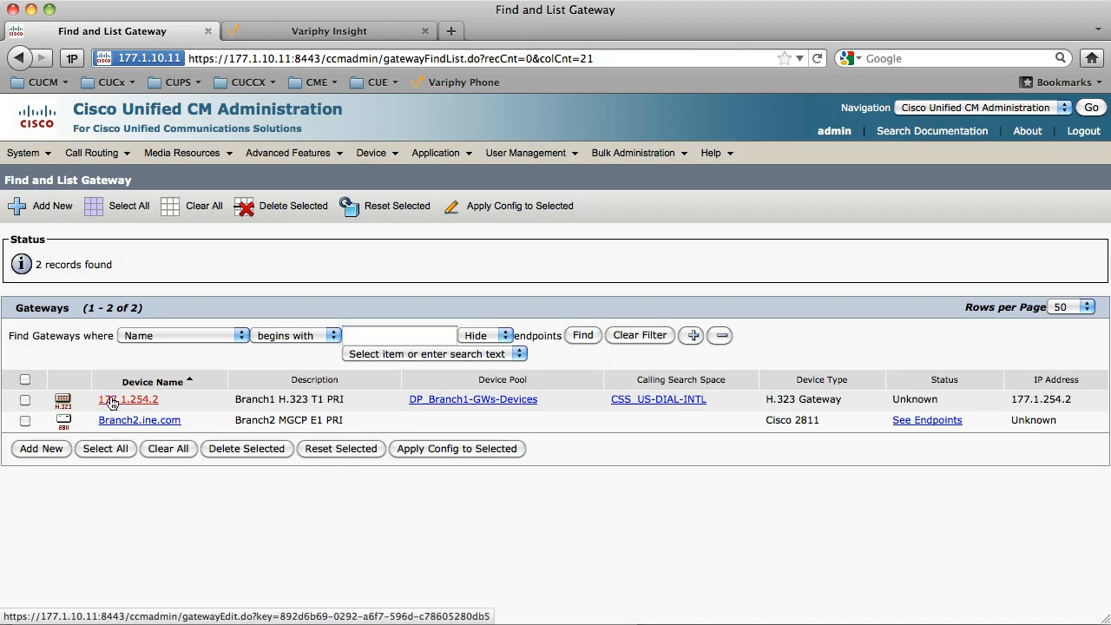
{"action": "left_click", "coordinate": [109, 399]}
{"action": "scroll", "coordinate": [169, 405], "scroll_direction": "down", "scroll_amount": 20}
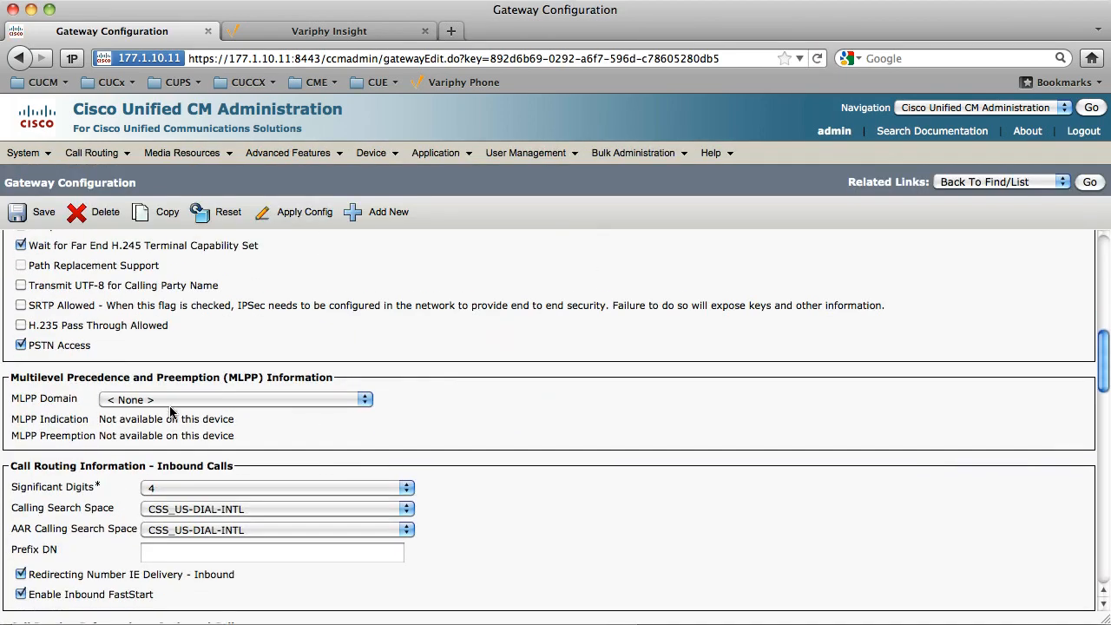
{"action": "scroll", "coordinate": [170, 410], "scroll_direction": "down", "scroll_amount": 5}
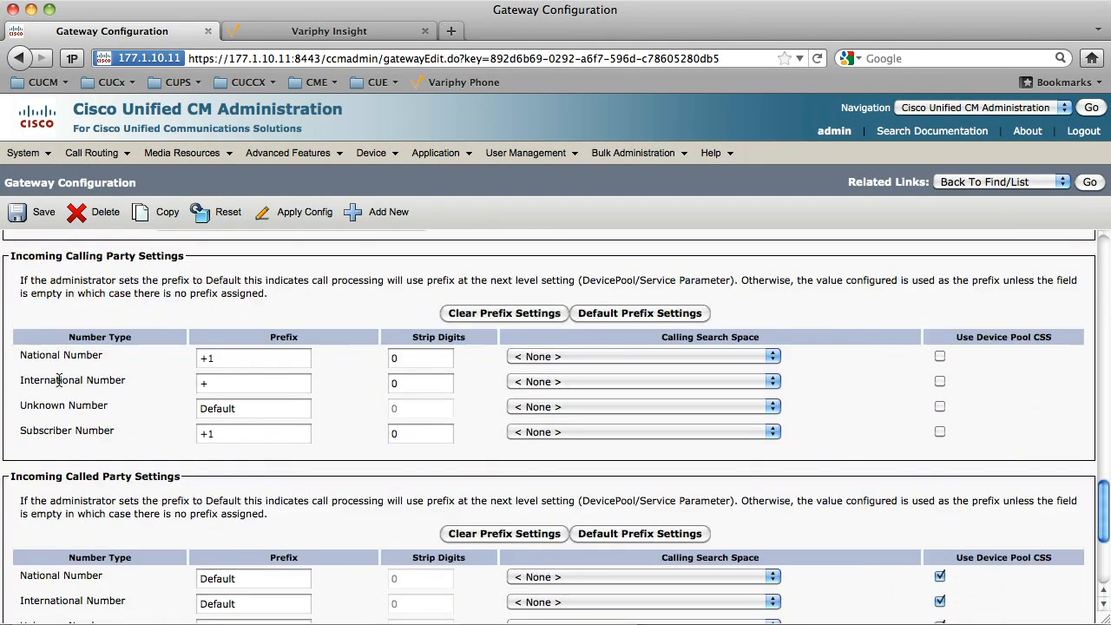
{"action": "left_click_drag", "start_coordinate": [17, 406], "coordinate": [124, 405]}
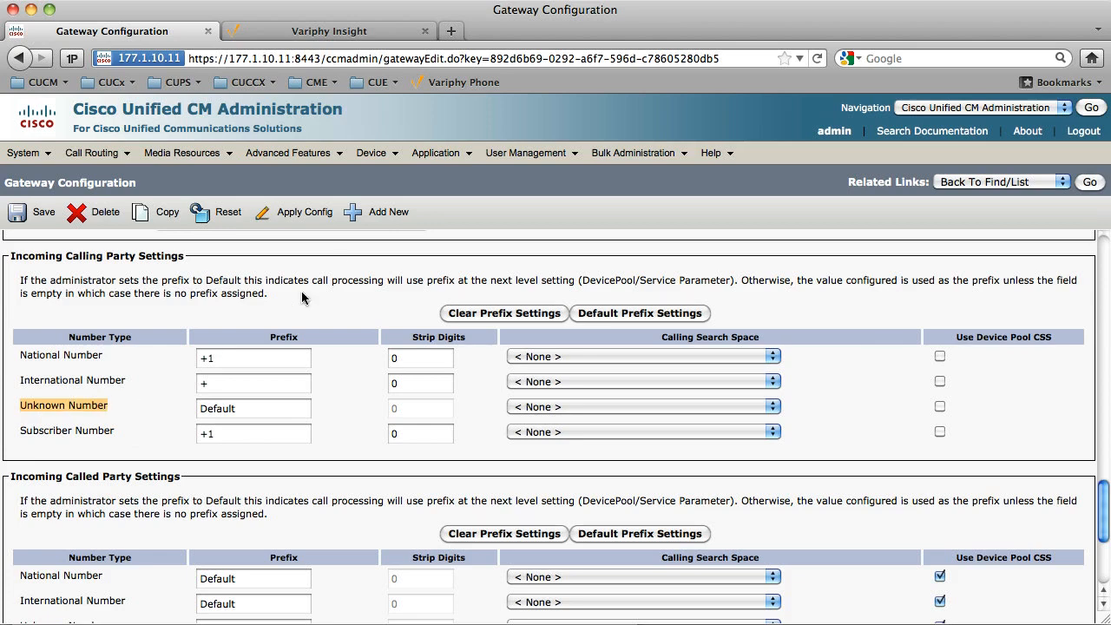
Reopen the CorpHQ-PSTN-GW trunk and check the number type and prefix in its Incoming Calling Party Settings.
{"action": "mouse_move", "coordinate": [369, 155]}
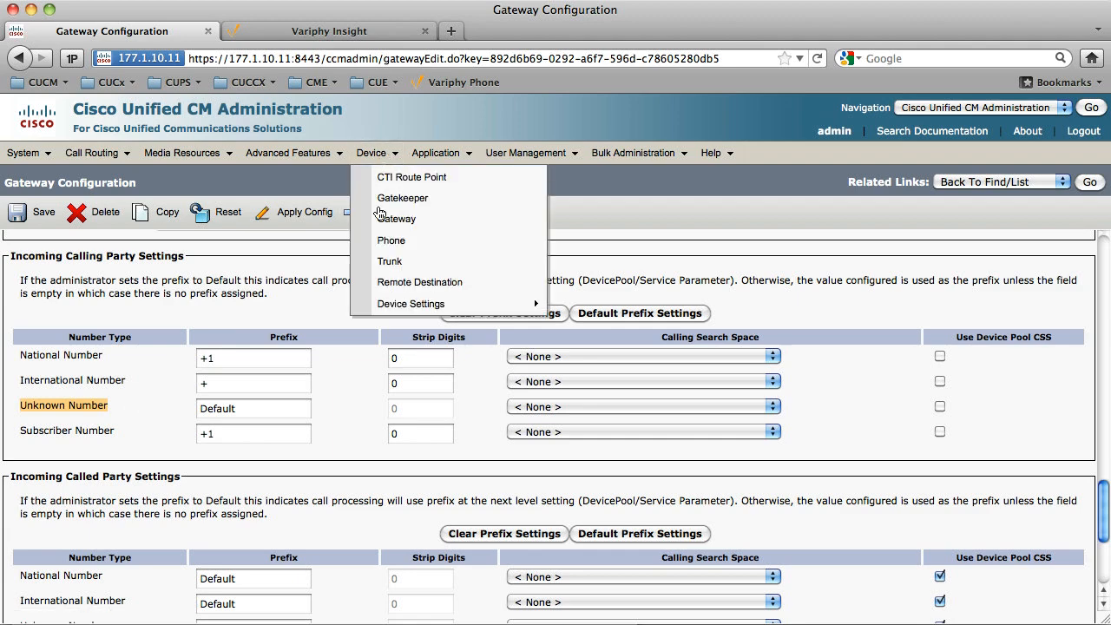
{"action": "left_click", "coordinate": [380, 272]}
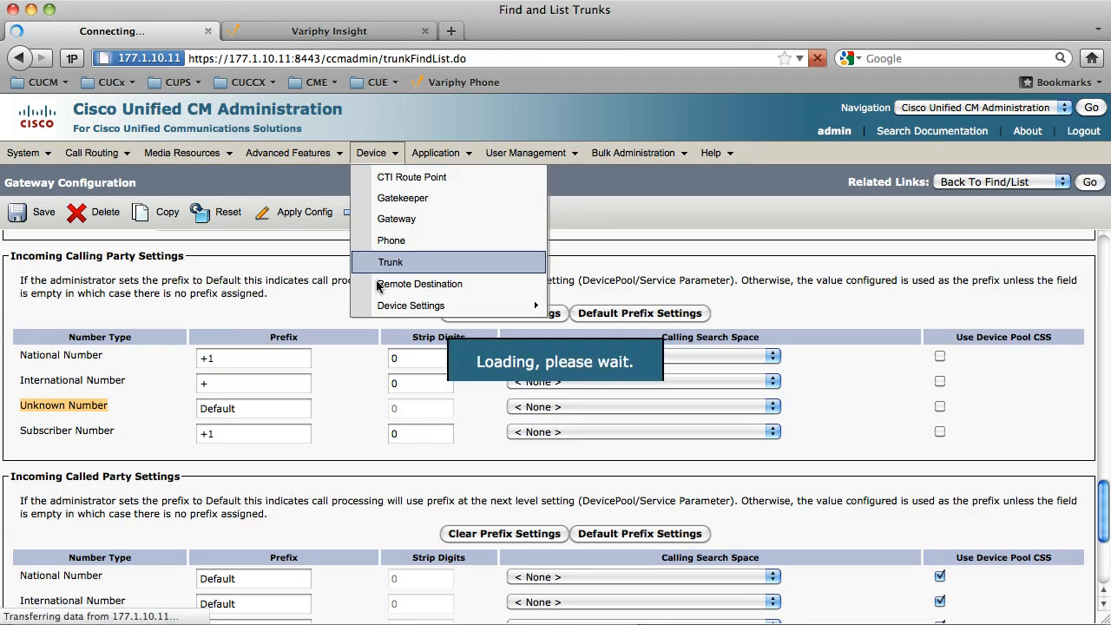
{"action": "left_click", "coordinate": [111, 402]}
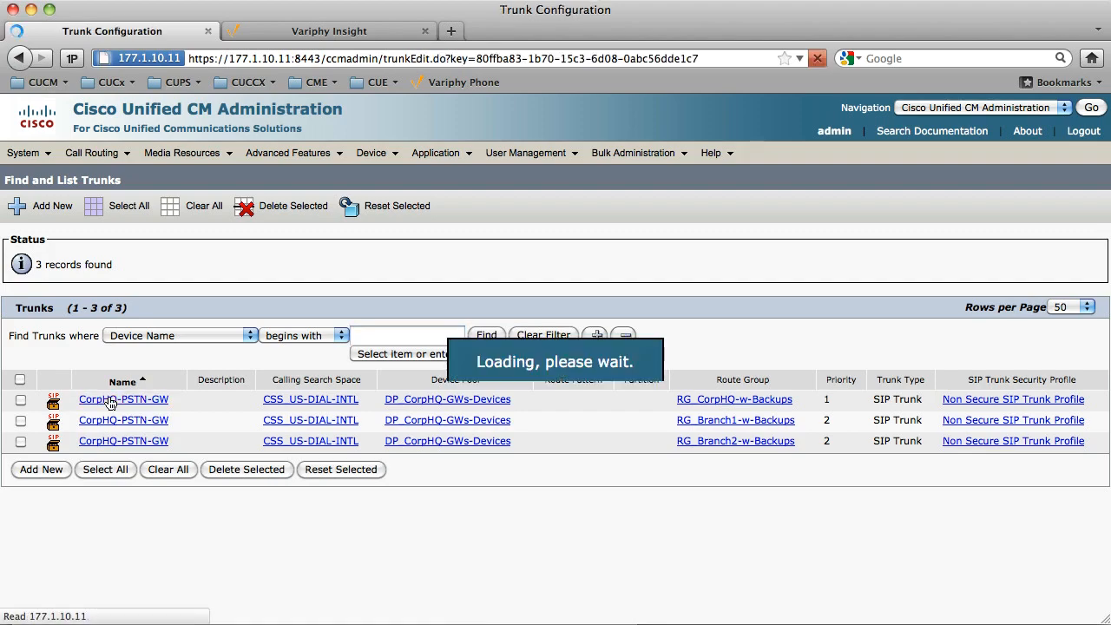
{"action": "scroll", "coordinate": [119, 403], "scroll_direction": "down", "scroll_amount": 15}
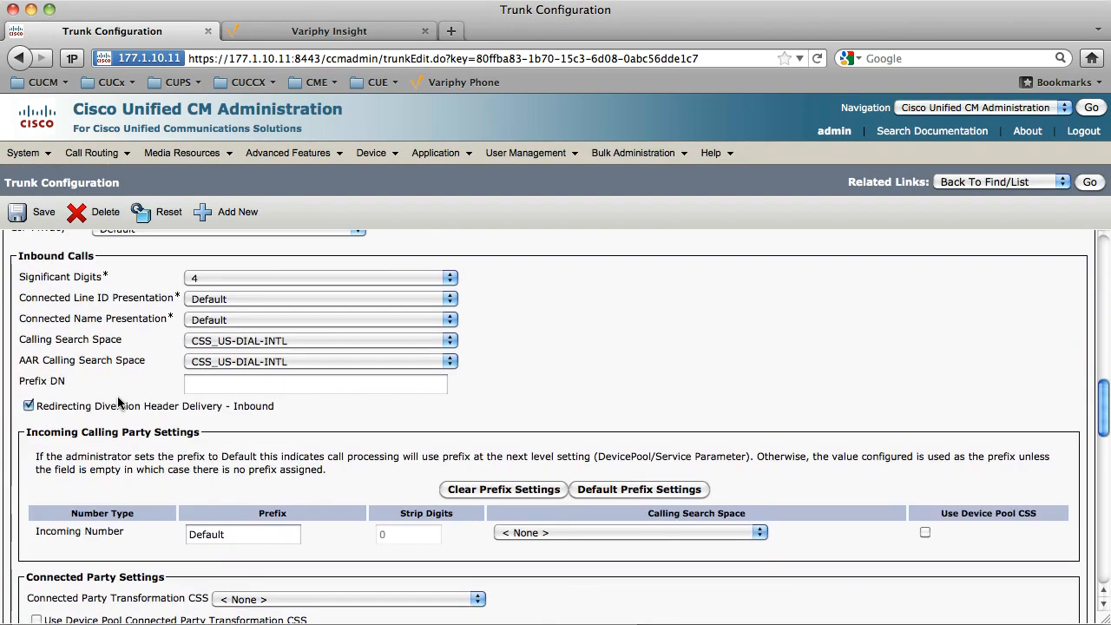
{"action": "left_click_drag", "start_coordinate": [52, 404], "coordinate": [124, 404]}
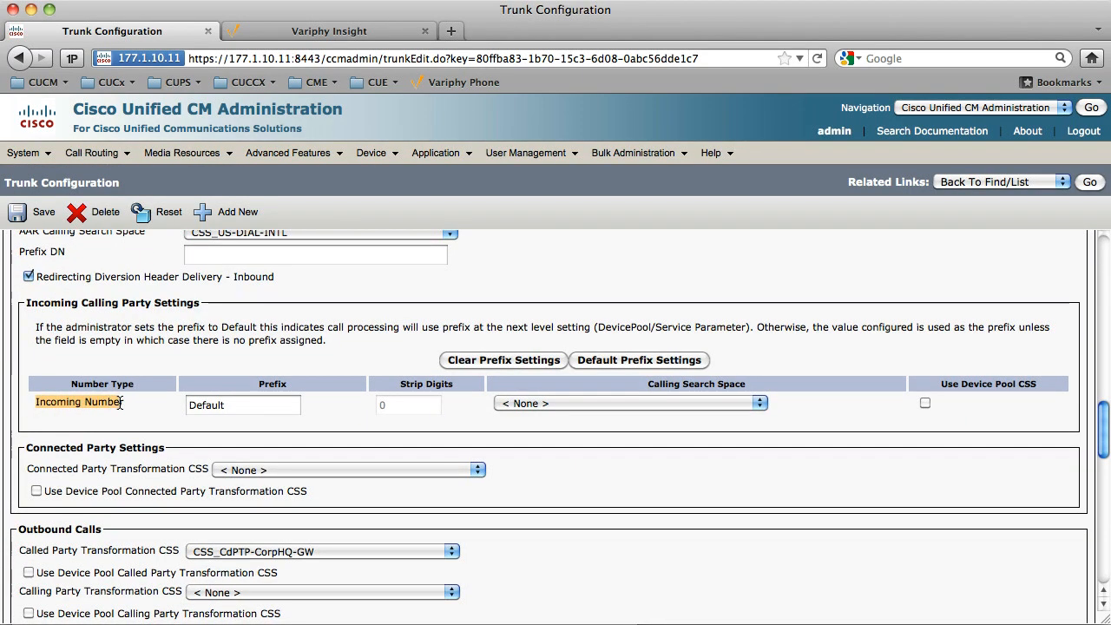
{"action": "left_click", "coordinate": [261, 412]}
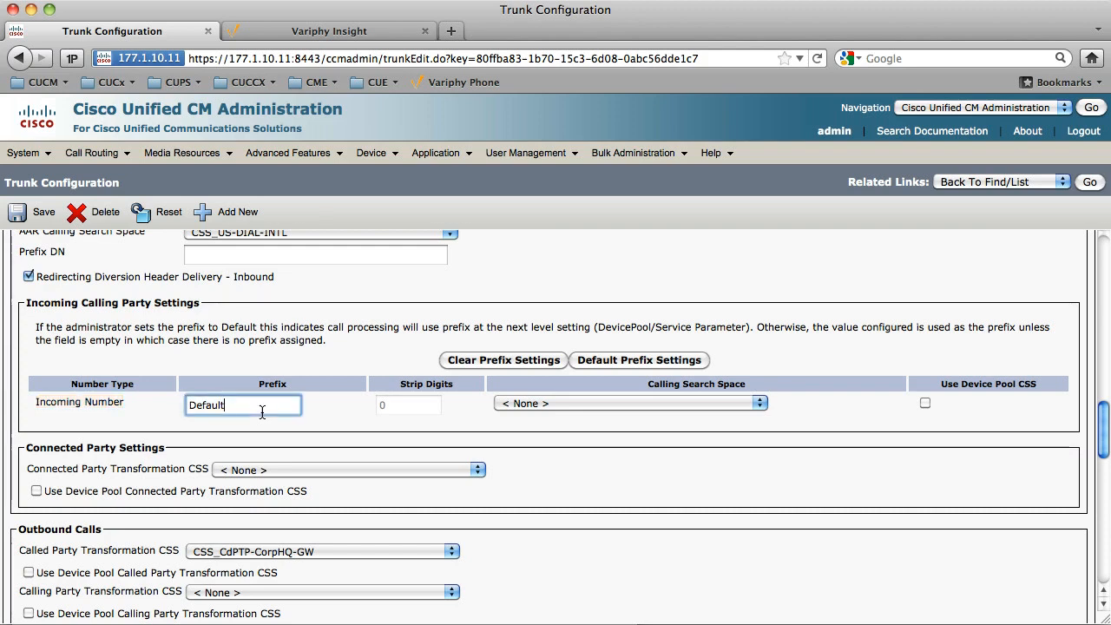
Switch to the R1 terminal and review the prefixes and number types in the earlier voice translation-rule 1 output.
{"action": "key", "text": "super+Tab"}
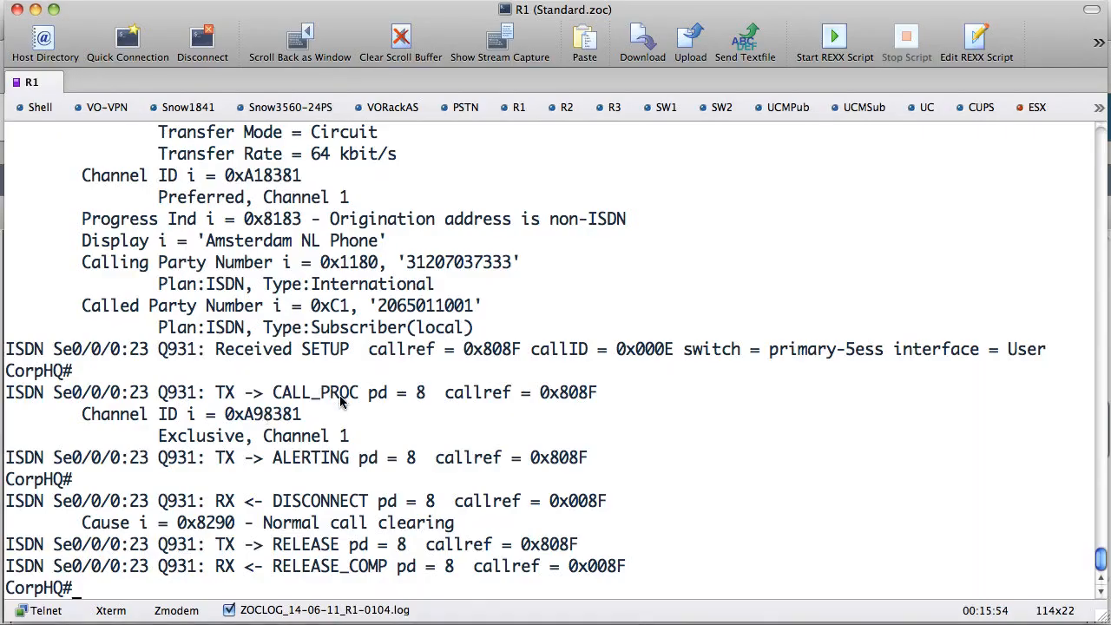
{"action": "scroll", "coordinate": [339, 398], "scroll_direction": "up", "scroll_amount": 10}
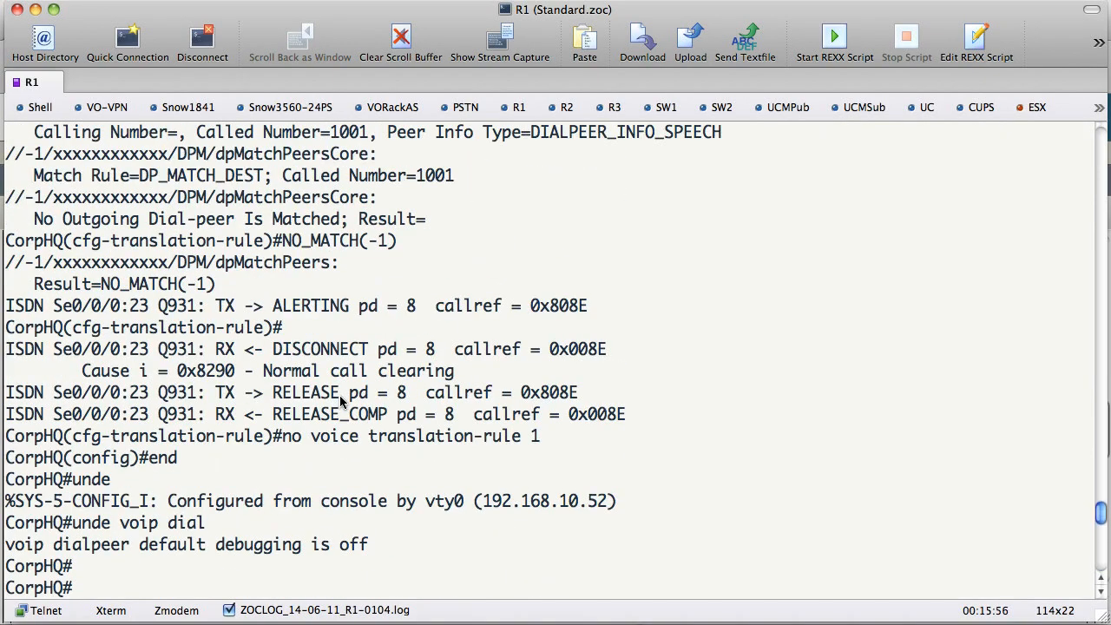
{"action": "scroll", "coordinate": [340, 398], "scroll_direction": "up", "scroll_amount": 10}
{"action": "scroll", "coordinate": [340, 397], "scroll_direction": "up", "scroll_amount": 15}
{"action": "scroll", "coordinate": [339, 395], "scroll_direction": "up", "scroll_amount": 20}
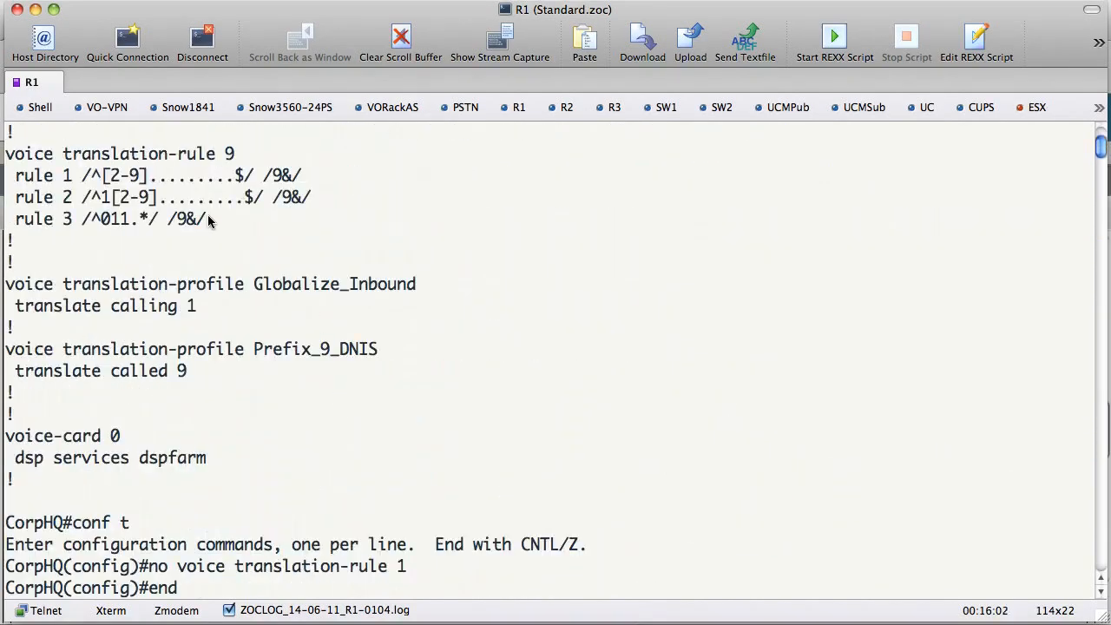
{"action": "scroll", "coordinate": [214, 220], "scroll_direction": "up", "scroll_amount": 2}
{"action": "left_click_drag", "start_coordinate": [139, 197], "coordinate": [123, 198]}
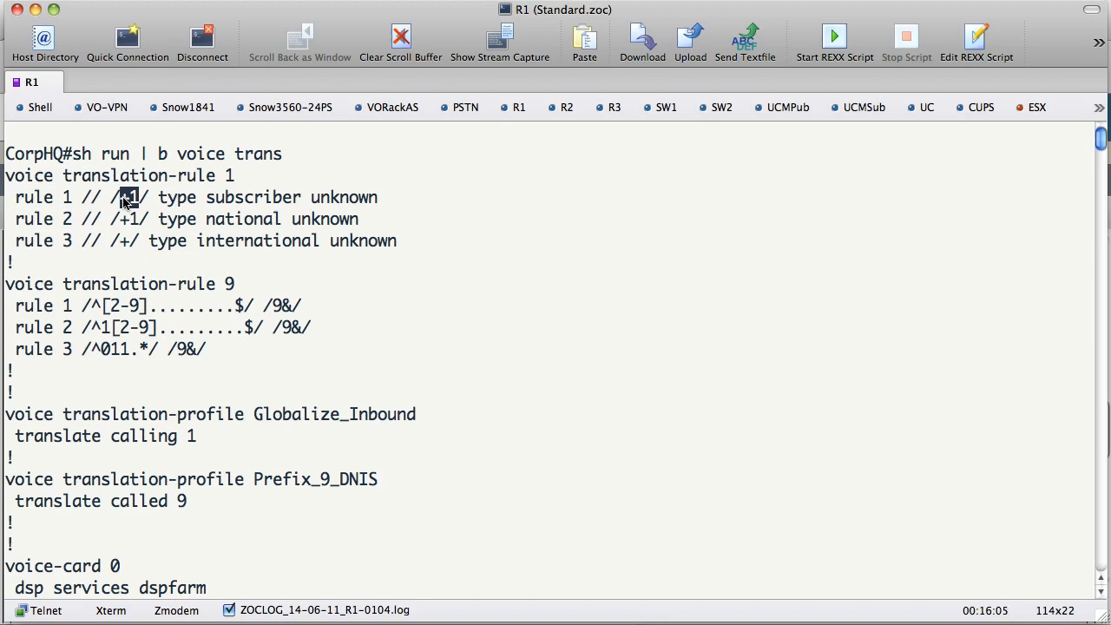
{"action": "left_click_drag", "start_coordinate": [139, 219], "coordinate": [125, 223]}
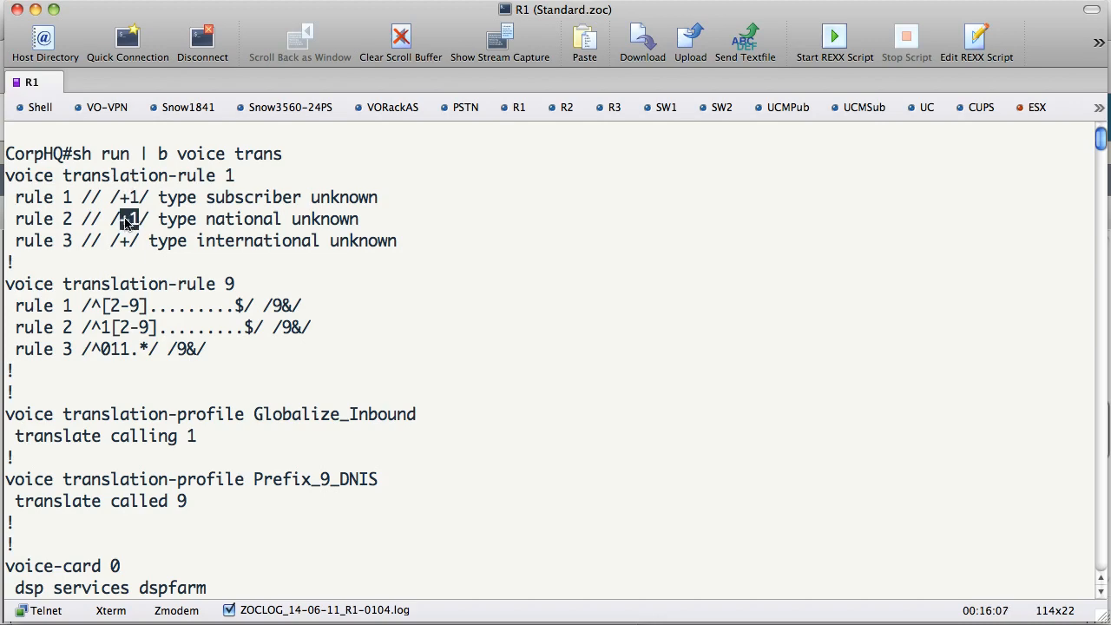
{"action": "left_click_drag", "start_coordinate": [138, 240], "coordinate": [124, 246]}
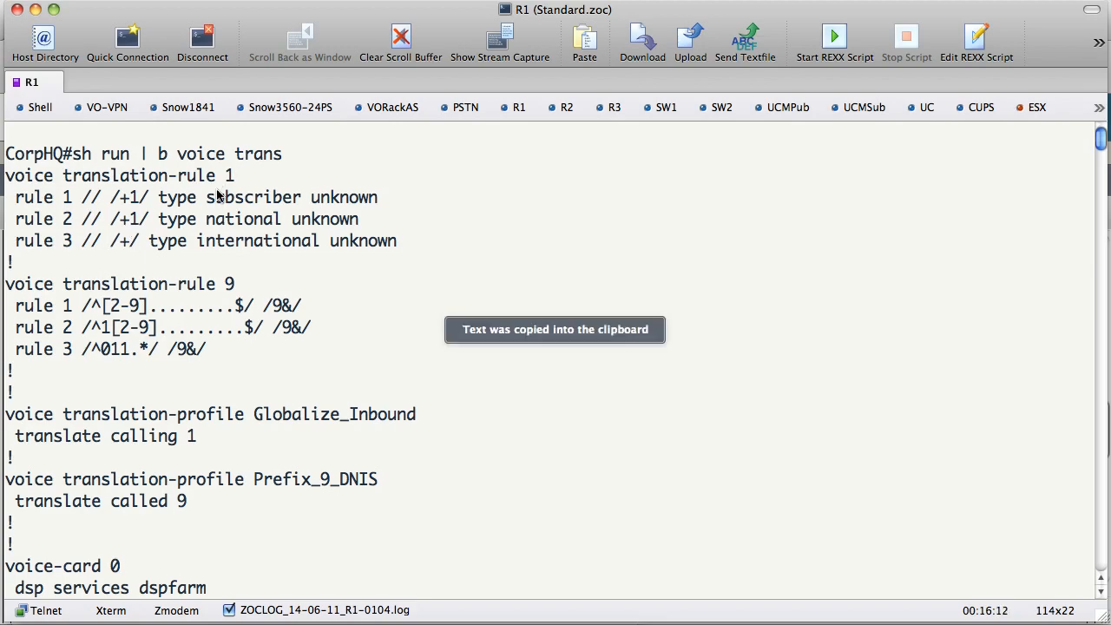
{"action": "left_click_drag", "start_coordinate": [209, 198], "coordinate": [285, 223]}
{"action": "left_click_drag", "start_coordinate": [200, 242], "coordinate": [317, 244]}
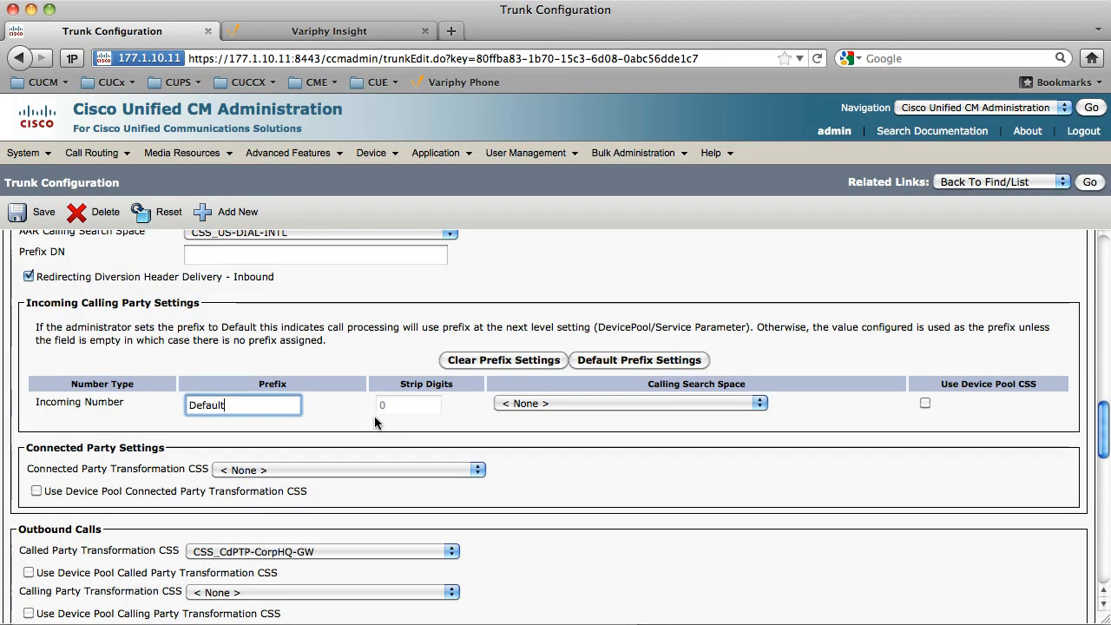
Return to the trunk configuration in the browser and check the incoming number's calling search space setting.
{"action": "left_click_drag", "start_coordinate": [35, 406], "coordinate": [132, 402]}
{"action": "left_click", "coordinate": [131, 403]}
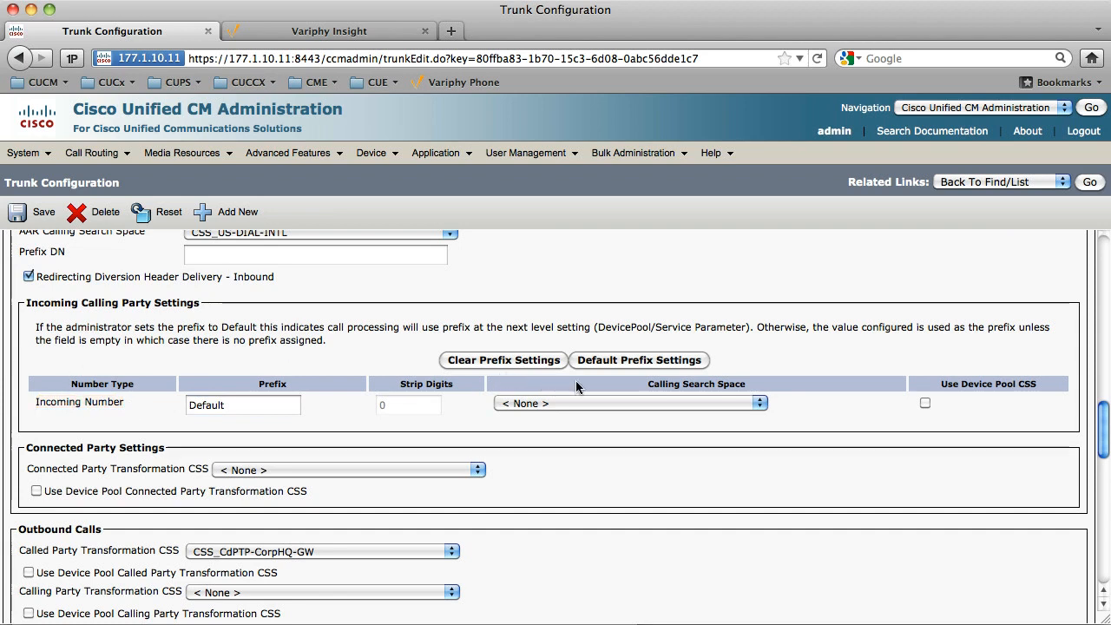
{"action": "left_click_drag", "start_coordinate": [647, 385], "coordinate": [755, 387]}
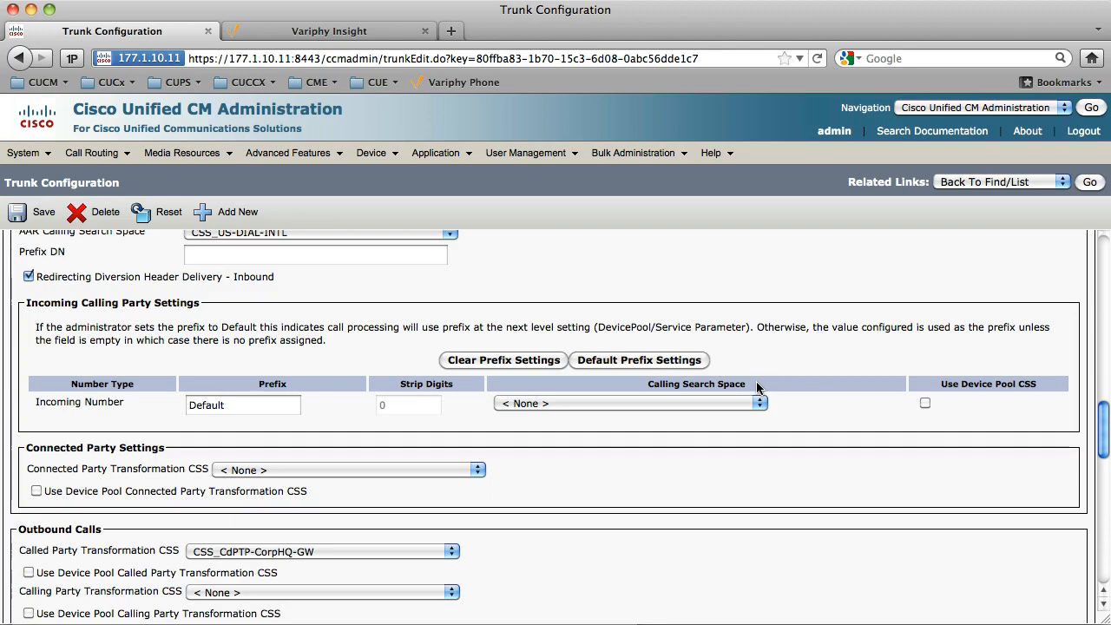
Try the Use Device Pool CSS option for the trunk's incoming number, and clear it again.
{"action": "left_click", "coordinate": [925, 403]}
{"action": "left_click_drag", "start_coordinate": [948, 391], "coordinate": [1052, 385]}
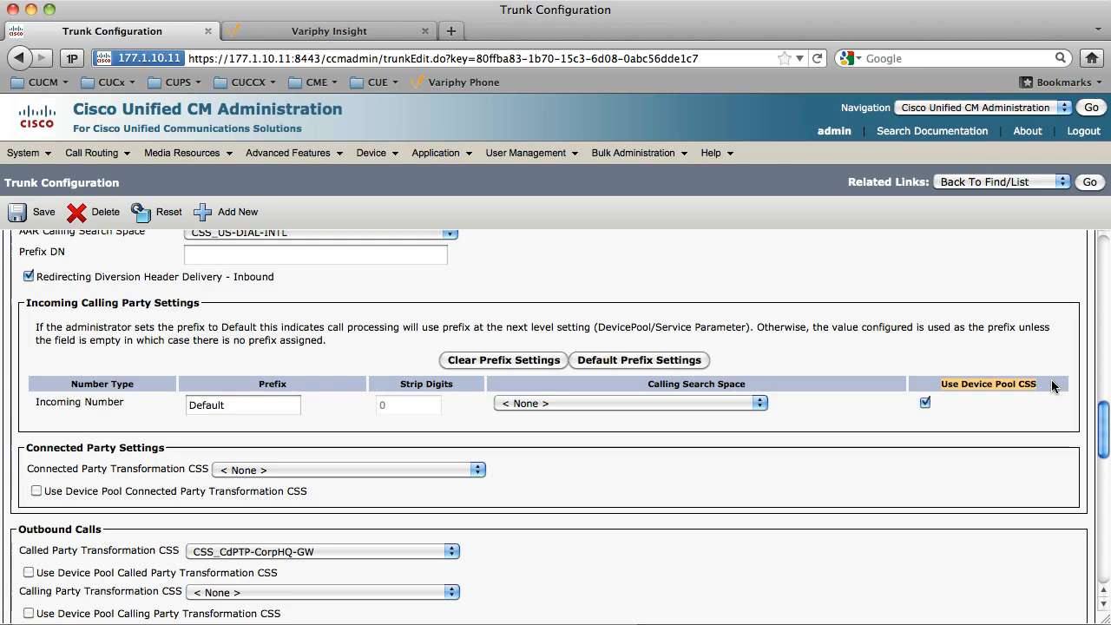
{"action": "left_click", "coordinate": [1042, 387]}
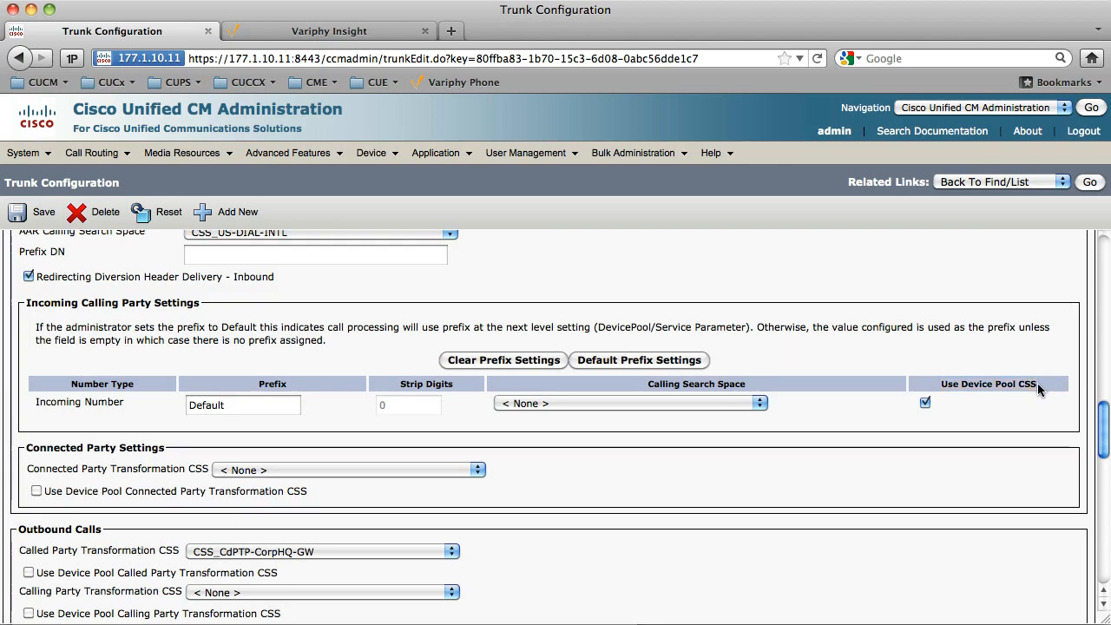
{"action": "left_click_drag", "start_coordinate": [940, 385], "coordinate": [966, 386]}
{"action": "left_click", "coordinate": [927, 404]}
Check the CorpHQ-PSTN-GW trunk's Device Pool assignment and look through the available device pools.
{"action": "scroll", "coordinate": [536, 415], "scroll_direction": "up", "scroll_amount": 15}
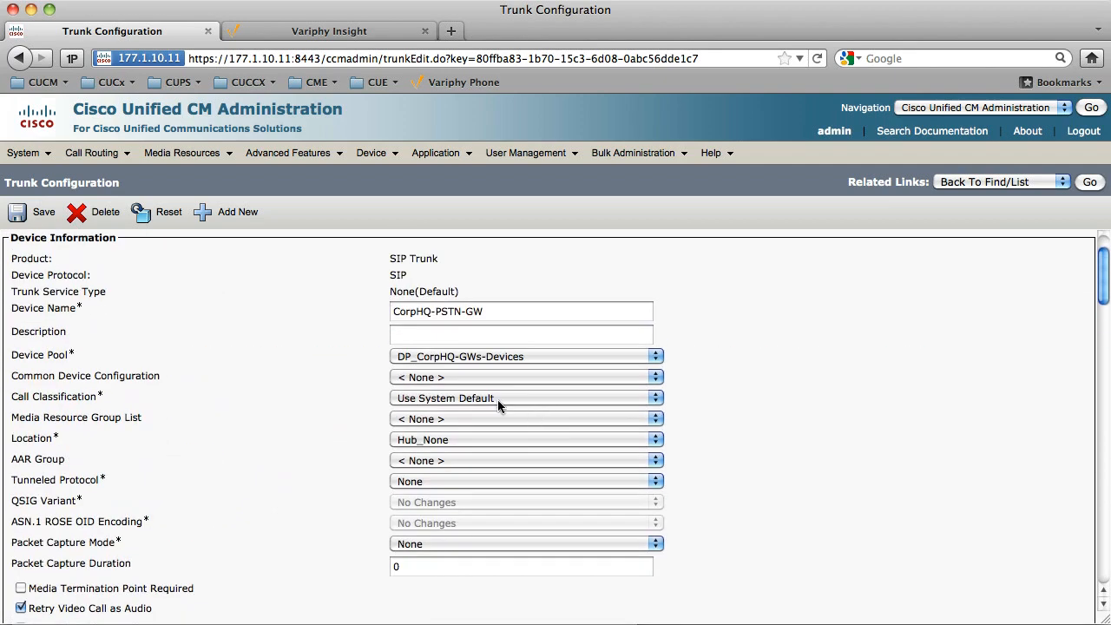
{"action": "left_click", "coordinate": [431, 362]}
{"action": "left_click", "coordinate": [440, 358]}
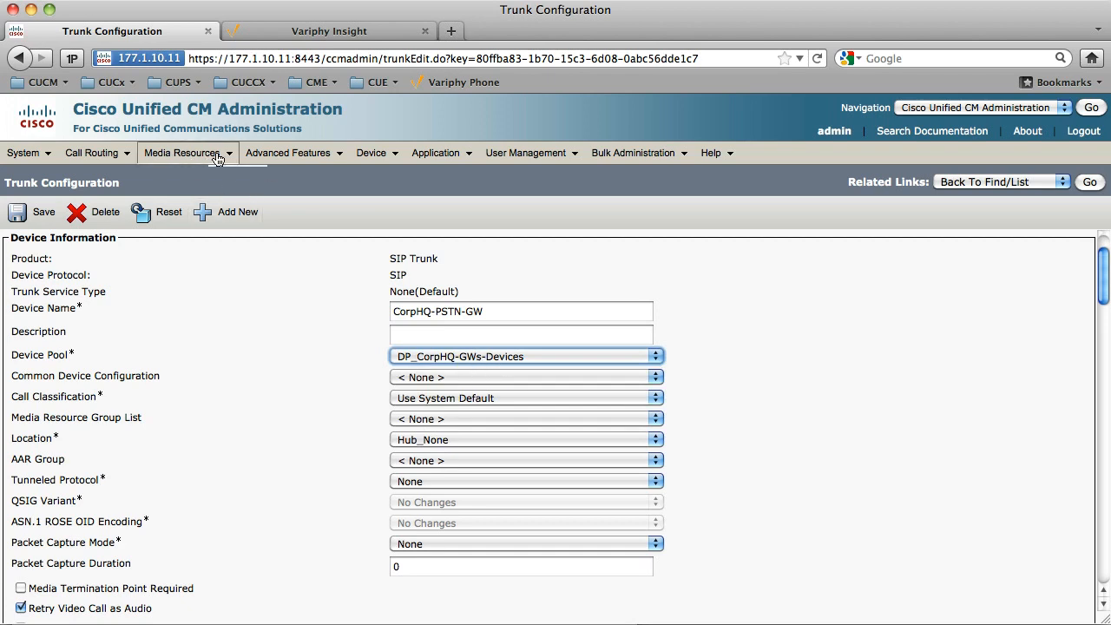
{"action": "mouse_move", "coordinate": [233, 164]}
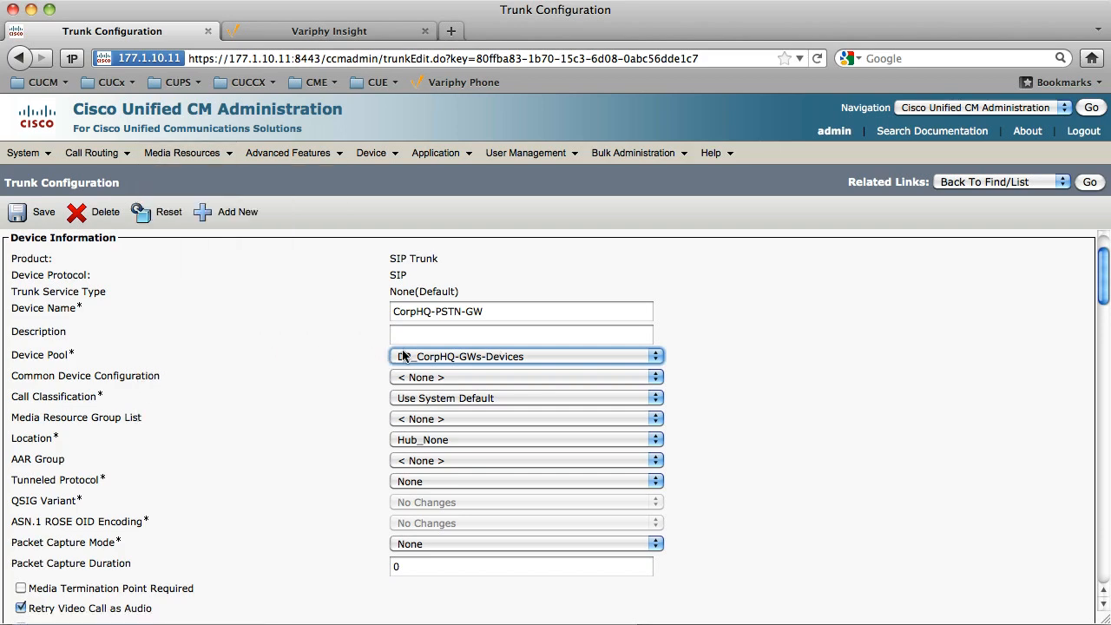
{"action": "left_click", "coordinate": [446, 363]}
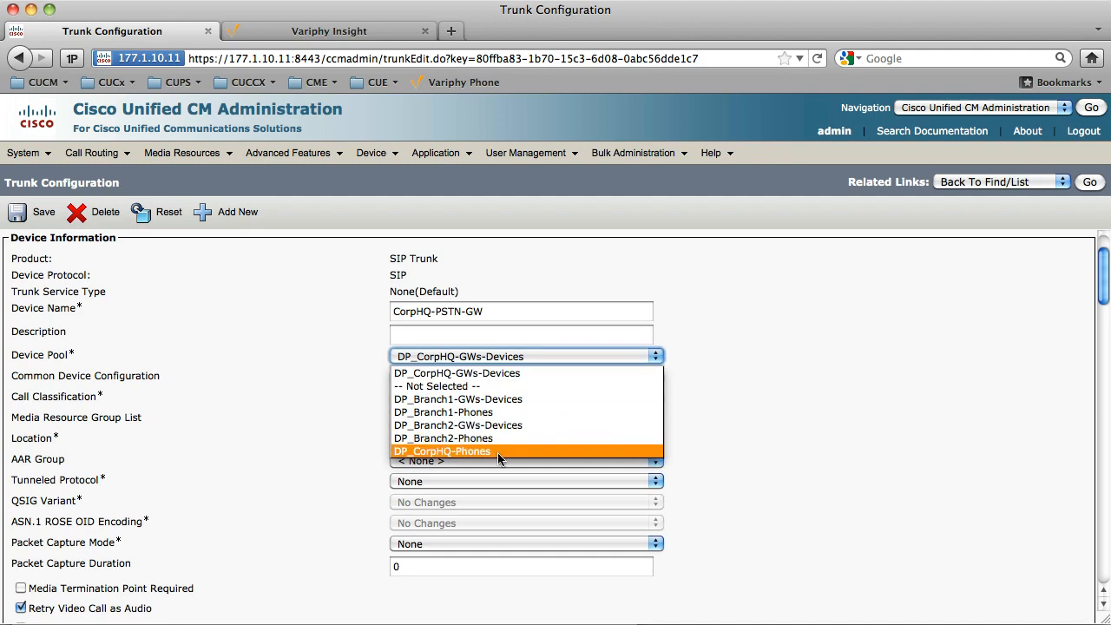
{"action": "left_click", "coordinate": [345, 463]}
Return to the Incoming Calling Party Settings and review the calling search spaces offered for the incoming number.
{"action": "scroll", "coordinate": [339, 460], "scroll_direction": "down", "scroll_amount": 15}
{"action": "scroll", "coordinate": [334, 457], "scroll_direction": "up", "scroll_amount": 5}
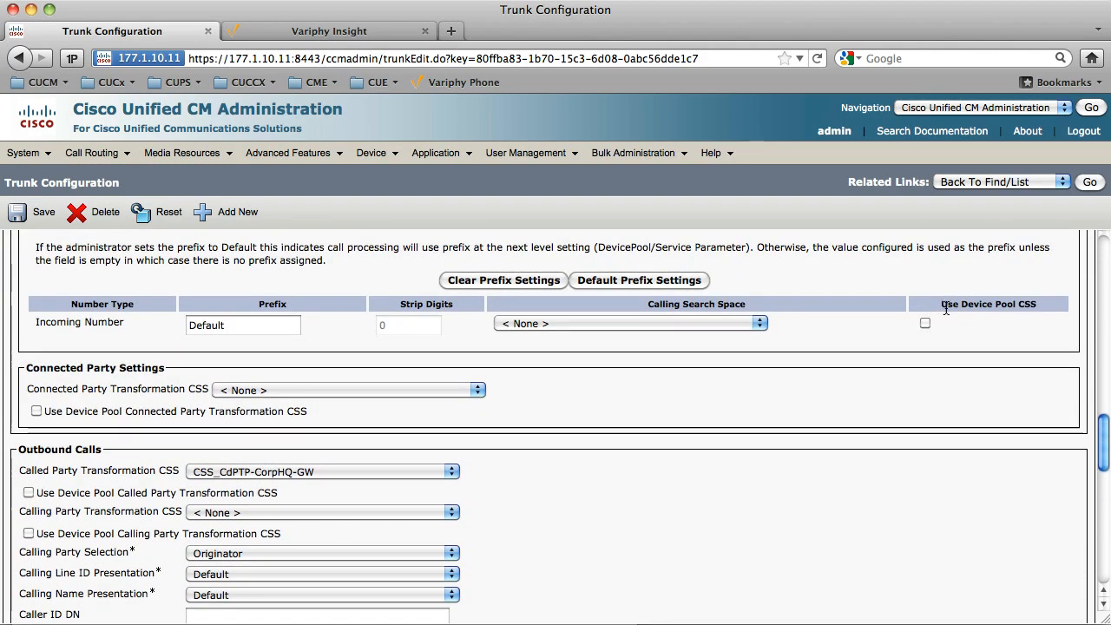
{"action": "left_click_drag", "start_coordinate": [925, 322], "coordinate": [1040, 305]}
{"action": "left_click", "coordinate": [1038, 306]}
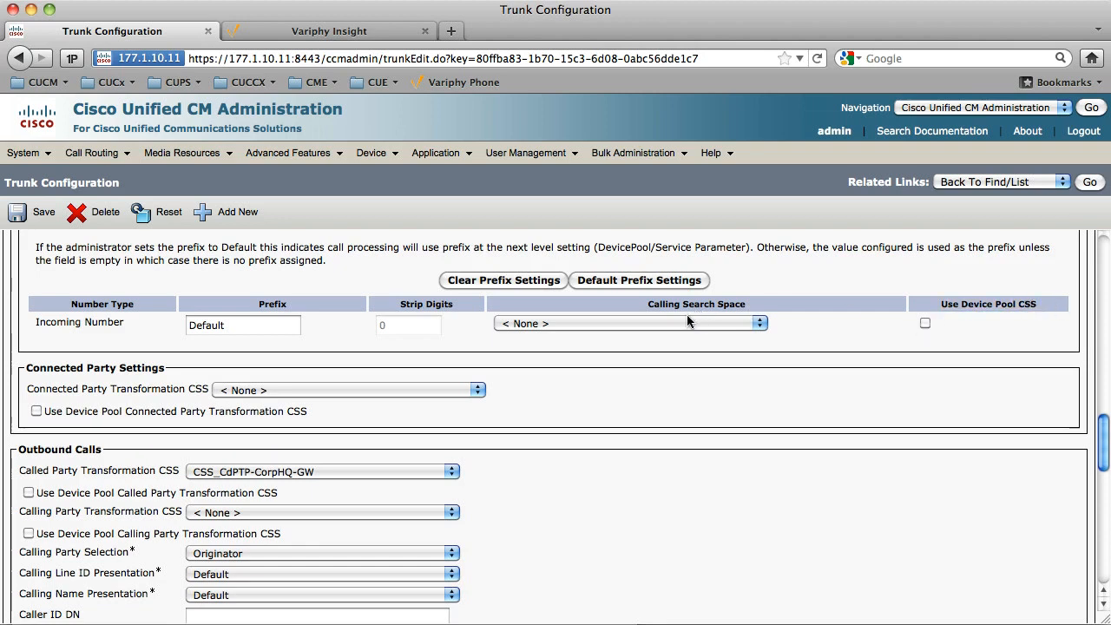
{"action": "left_click_drag", "start_coordinate": [647, 306], "coordinate": [747, 306]}
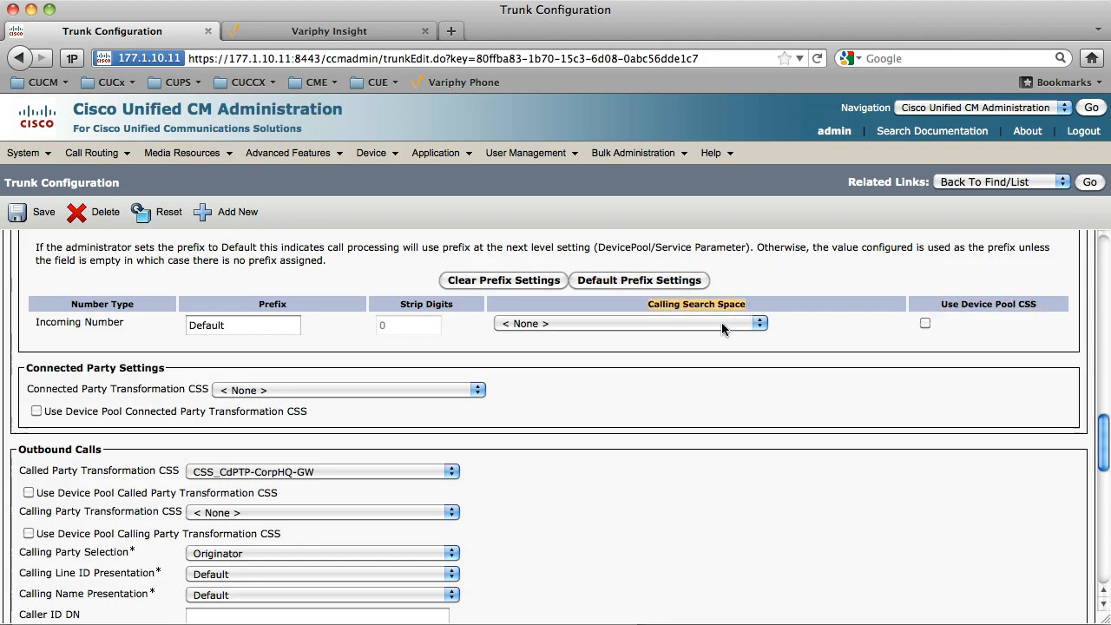
{"action": "left_click", "coordinate": [721, 322]}
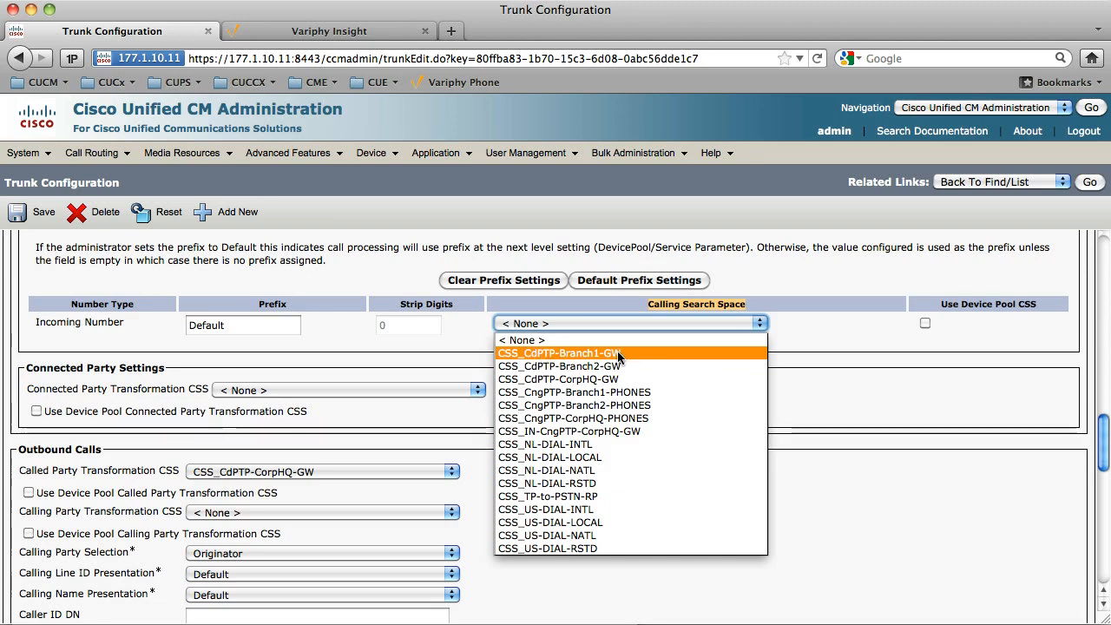
{"action": "left_click", "coordinate": [436, 359]}
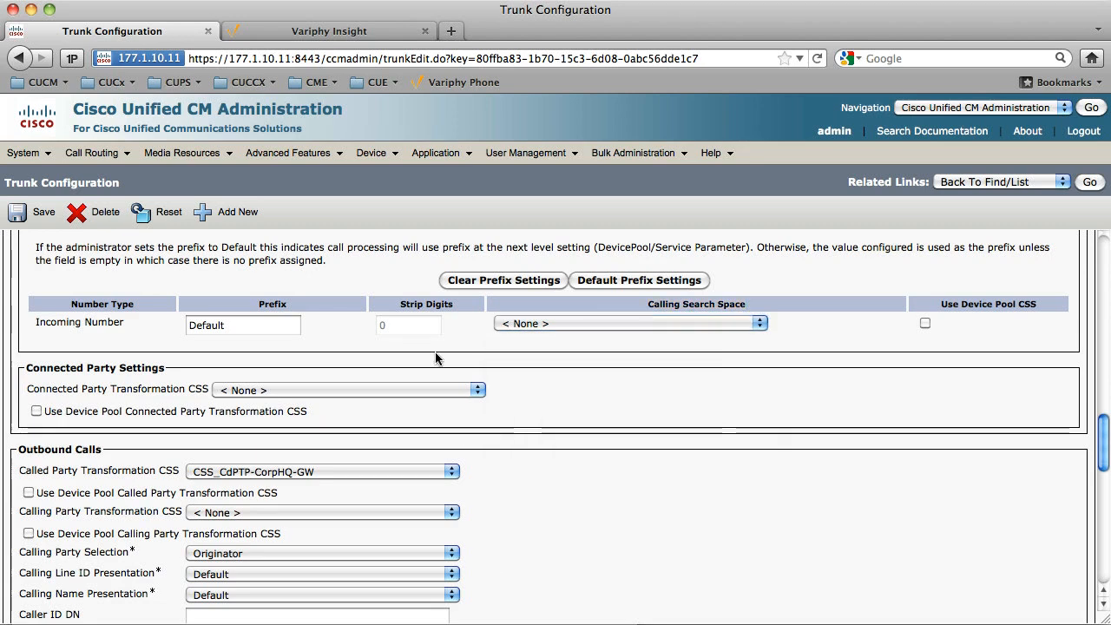
Examine the Calling Party Transformation CSS choices under the trunk's Outbound Calls without assigning one.
{"action": "scroll", "coordinate": [436, 359], "scroll_direction": "down", "scroll_amount": 2}
{"action": "left_click_drag", "start_coordinate": [19, 420], "coordinate": [172, 420]}
{"action": "left_click_drag", "start_coordinate": [22, 465], "coordinate": [180, 465]}
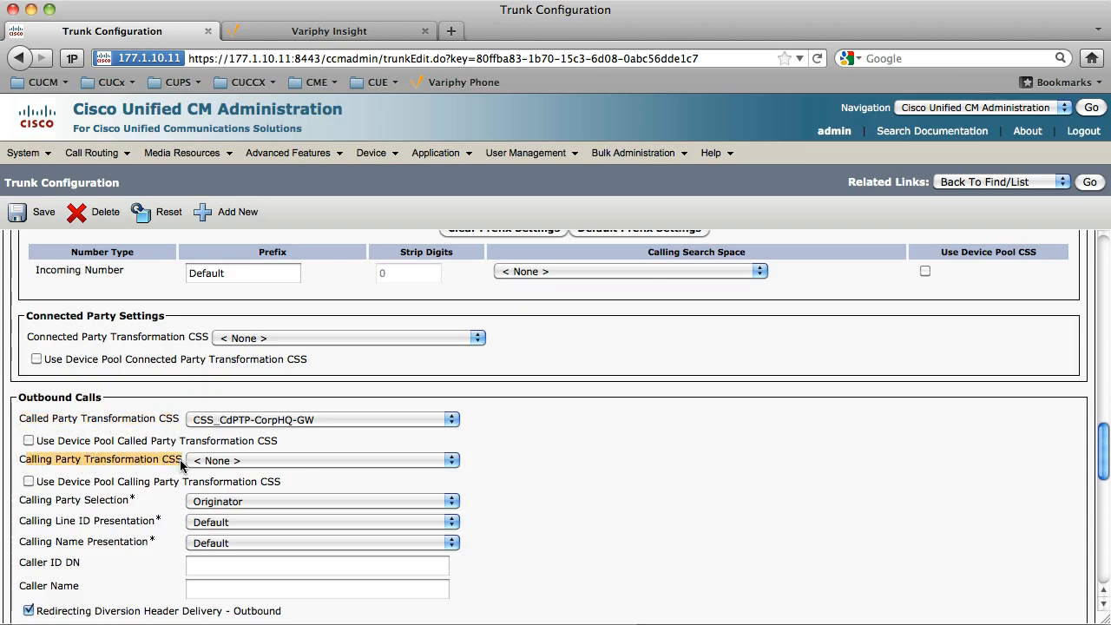
{"action": "left_click", "coordinate": [215, 462]}
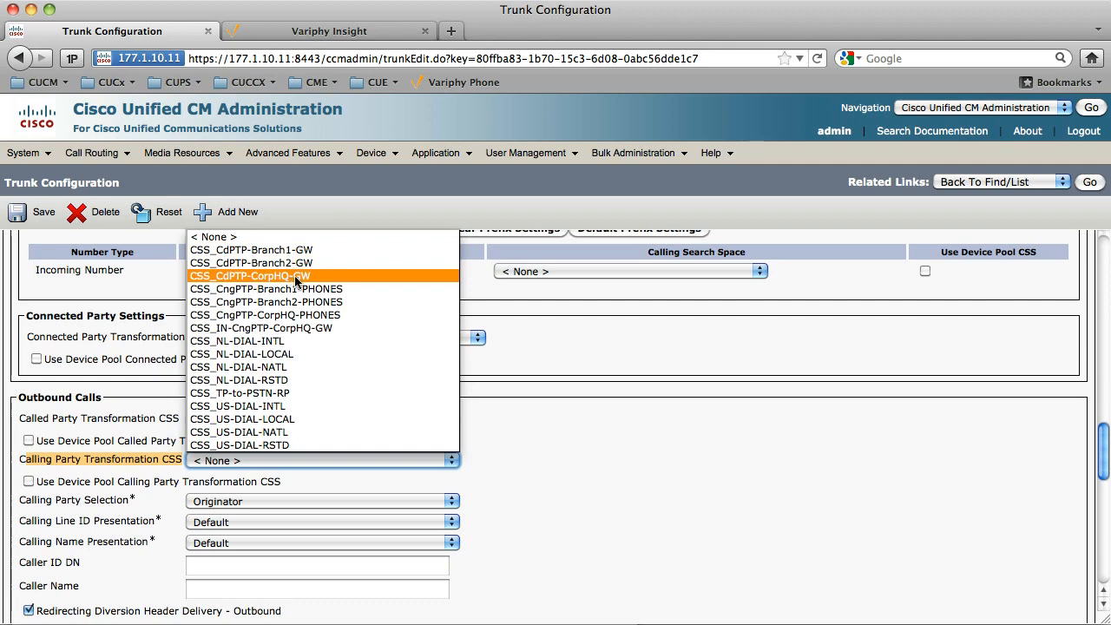
{"action": "left_click", "coordinate": [236, 278]}
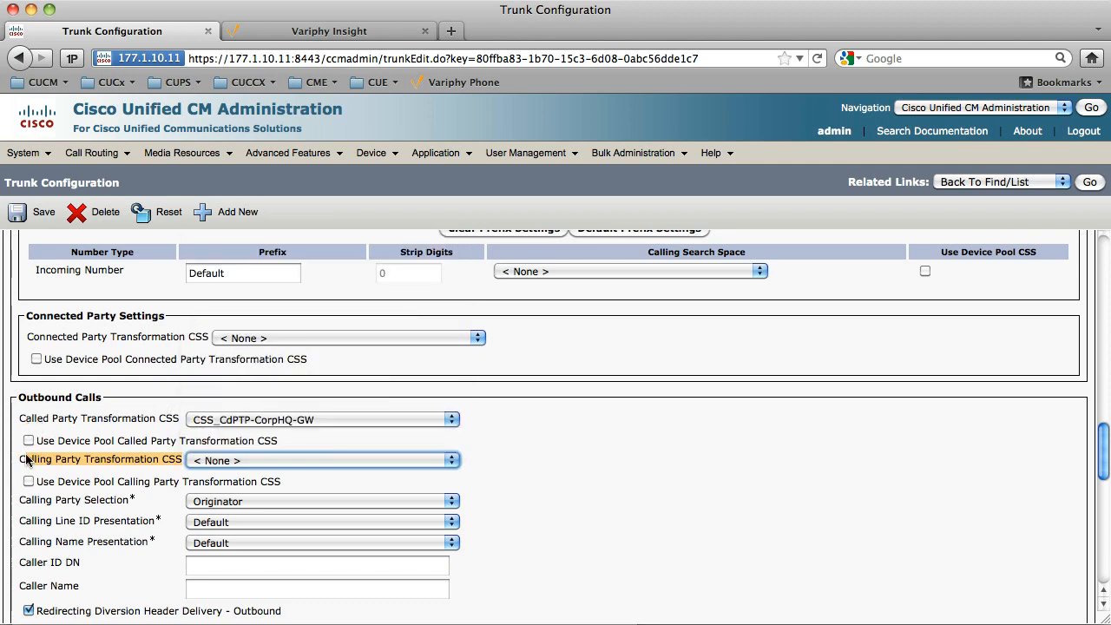
{"action": "left_click_drag", "start_coordinate": [20, 460], "coordinate": [178, 462]}
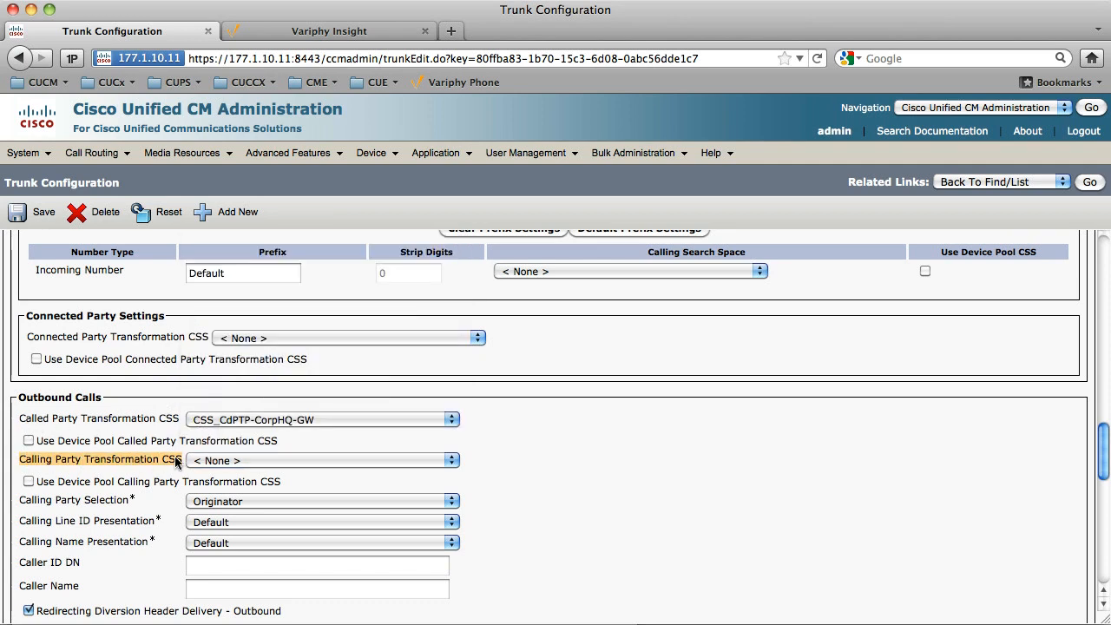
Examine the Called Party Transformation CSS choices under Outbound Calls and compare the naming of the calling search spaces.
{"action": "left_click", "coordinate": [20, 399]}
{"action": "left_click_drag", "start_coordinate": [19, 399], "coordinate": [103, 401]}
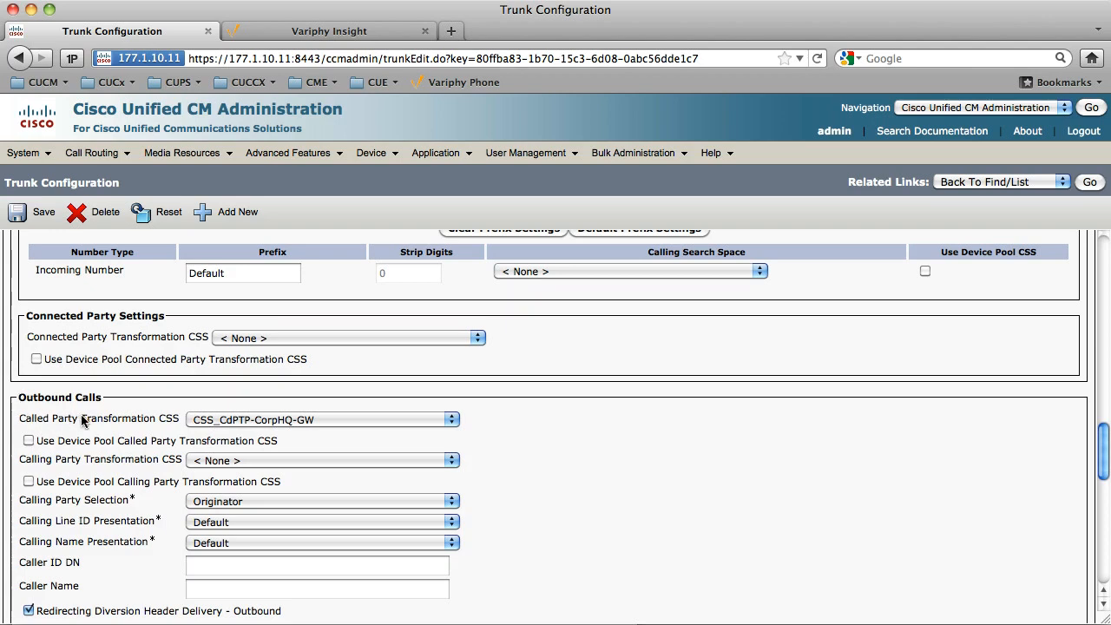
{"action": "left_click_drag", "start_coordinate": [19, 400], "coordinate": [113, 405]}
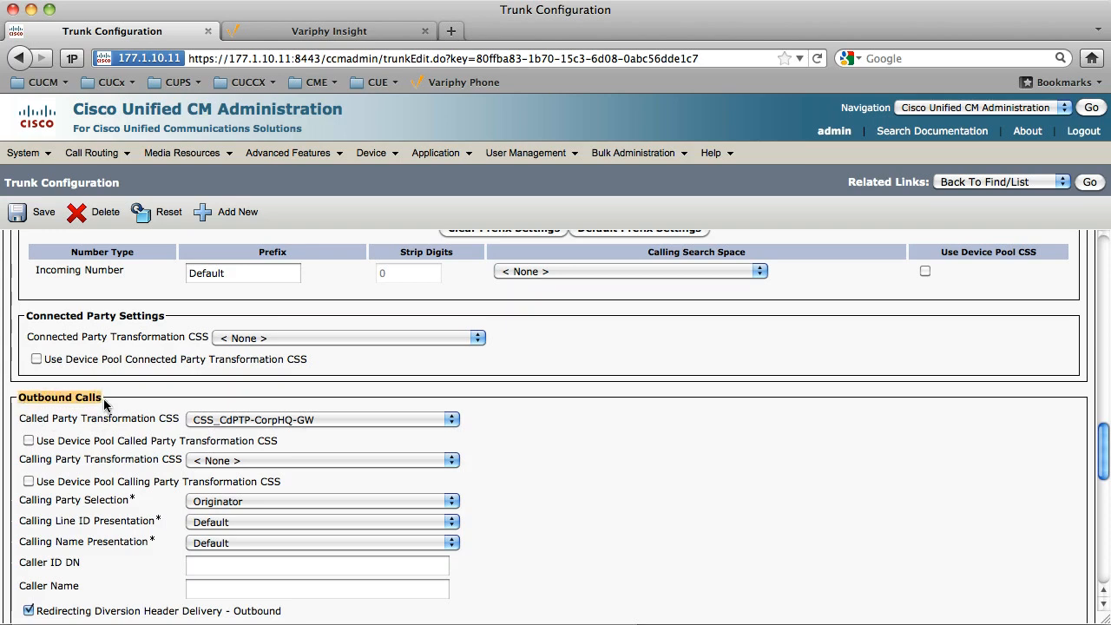
{"action": "left_click", "coordinate": [113, 408]}
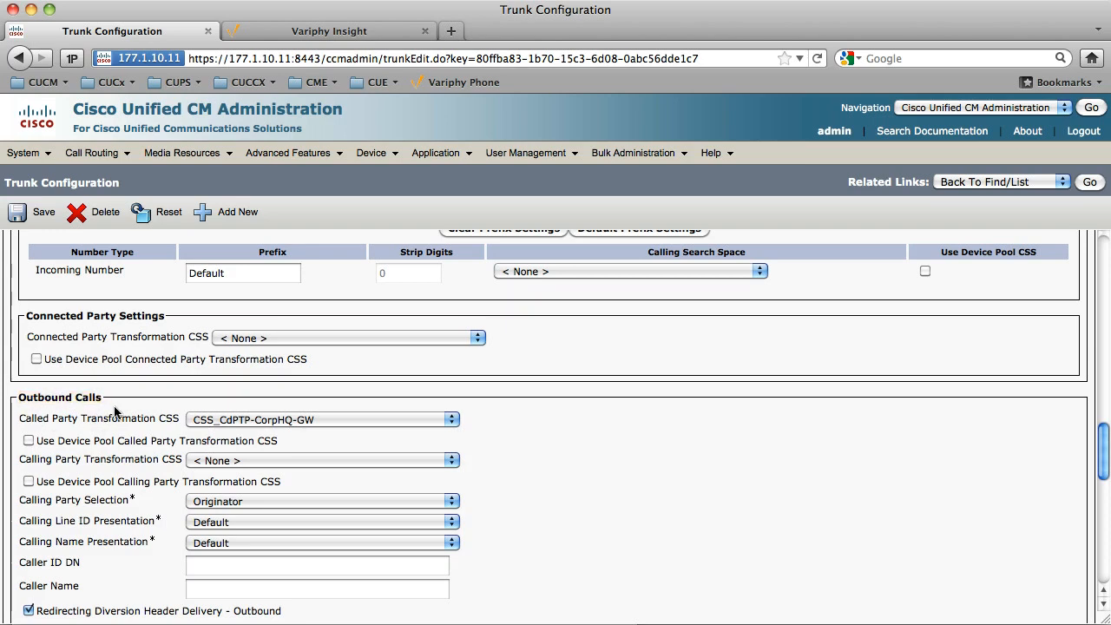
{"action": "left_click_drag", "start_coordinate": [19, 423], "coordinate": [240, 425]}
{"action": "left_click", "coordinate": [240, 420]}
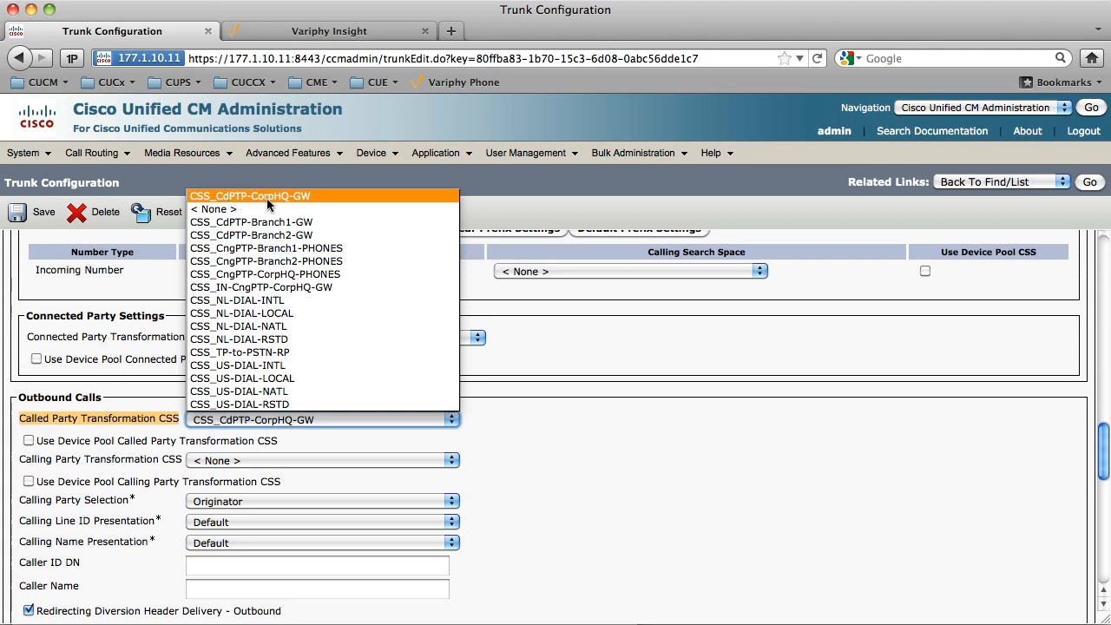
{"action": "left_click", "coordinate": [319, 196]}
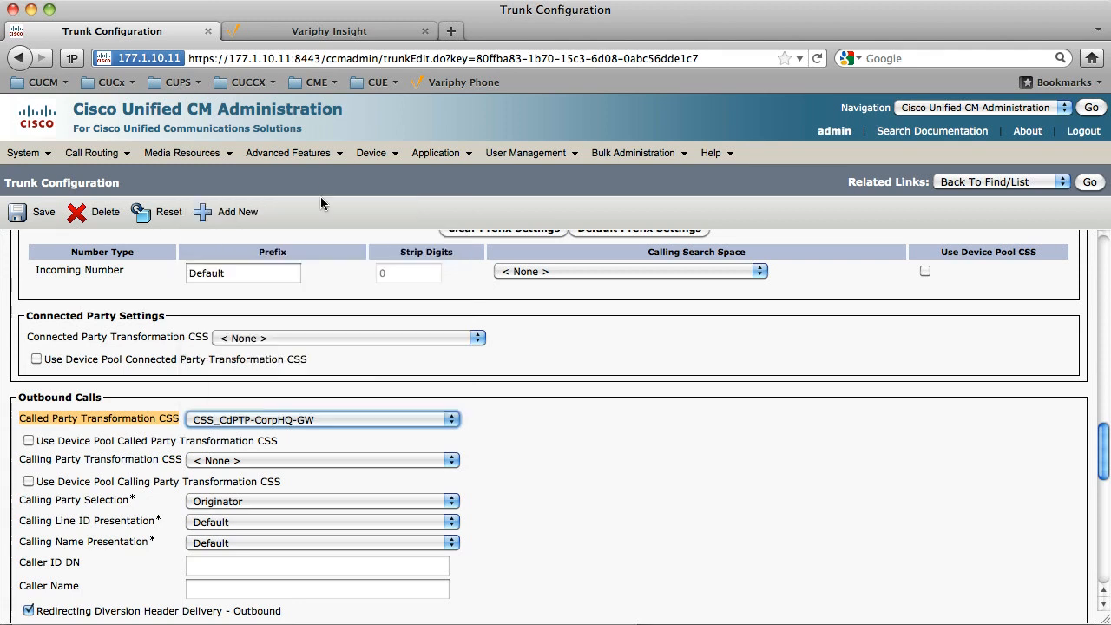
{"action": "left_click", "coordinate": [246, 421]}
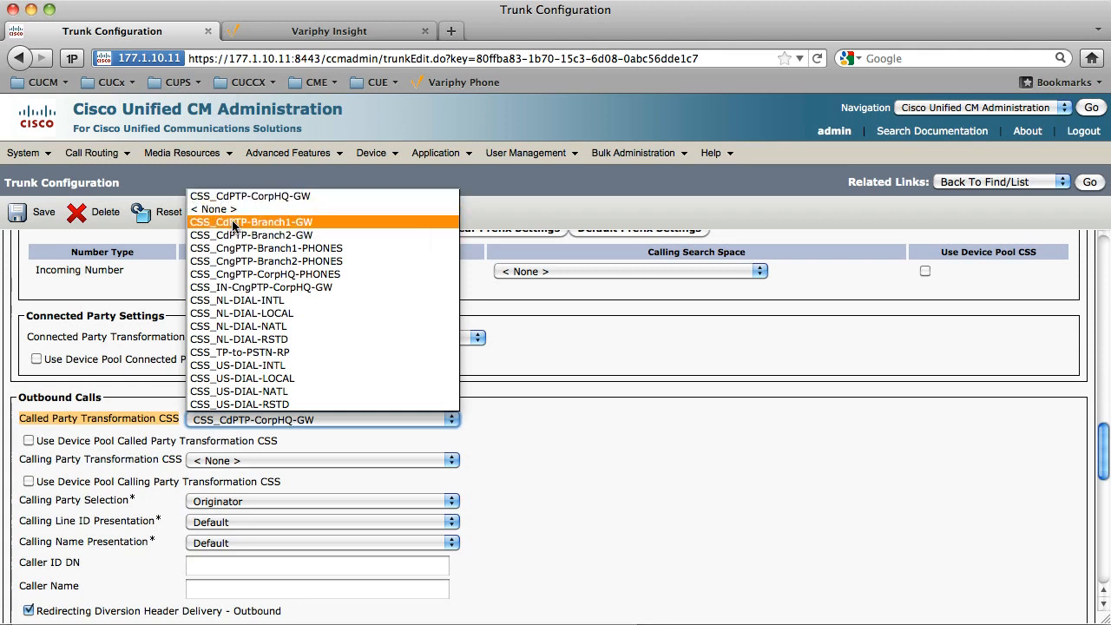
{"action": "left_click", "coordinate": [119, 281]}
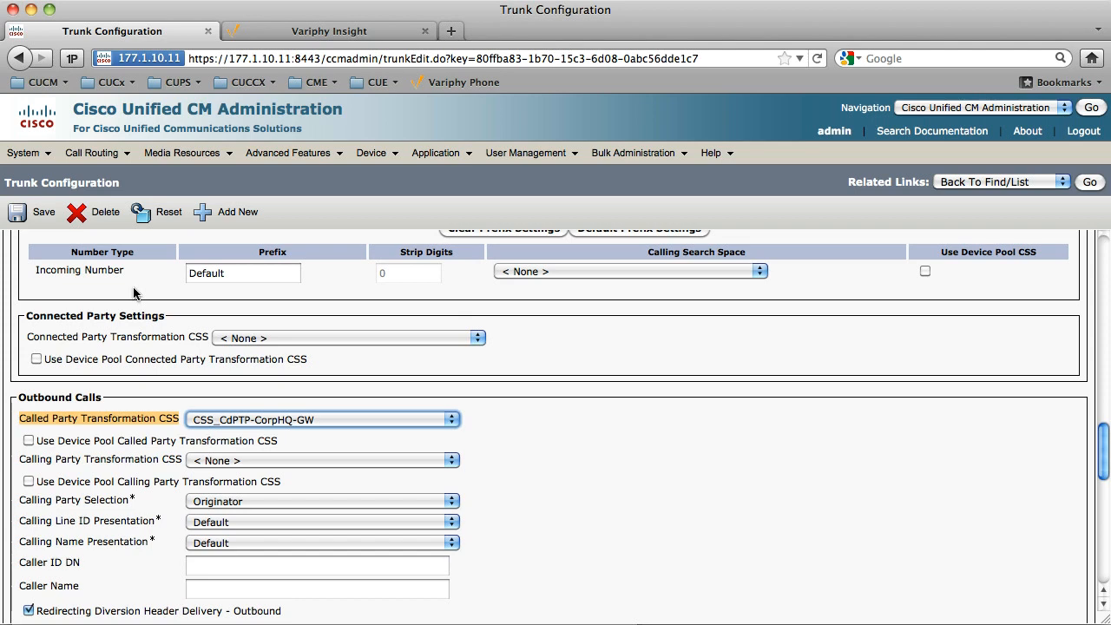
List all calling search spaces and open CSS_CdPTP-Branch1-GW for editing.
{"action": "mouse_move", "coordinate": [121, 156]}
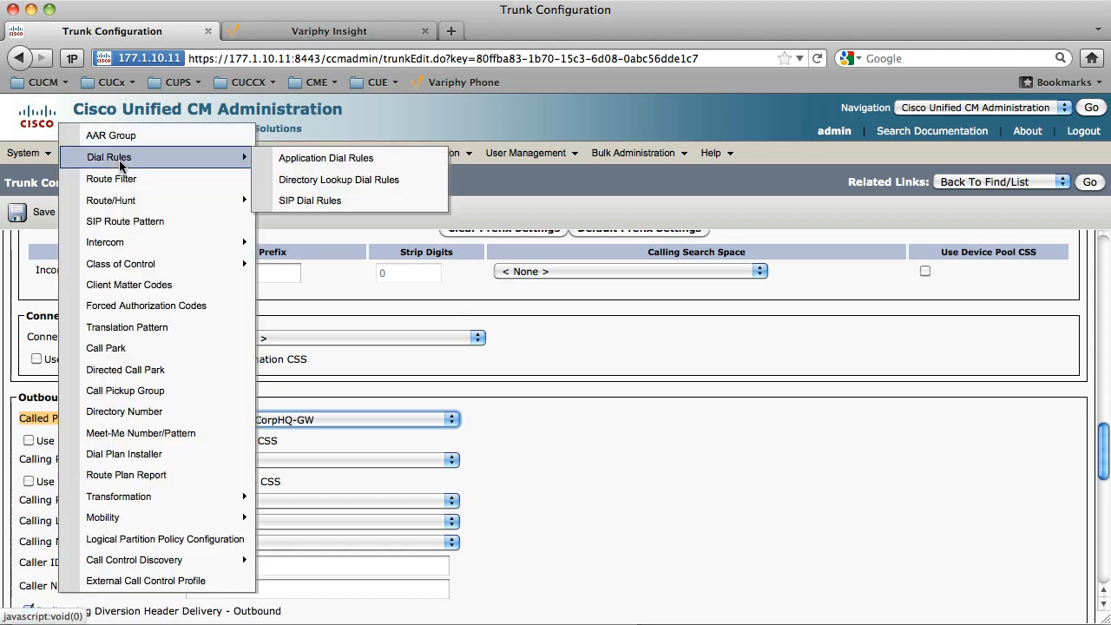
{"action": "mouse_move", "coordinate": [105, 265]}
{"action": "left_click", "coordinate": [293, 352]}
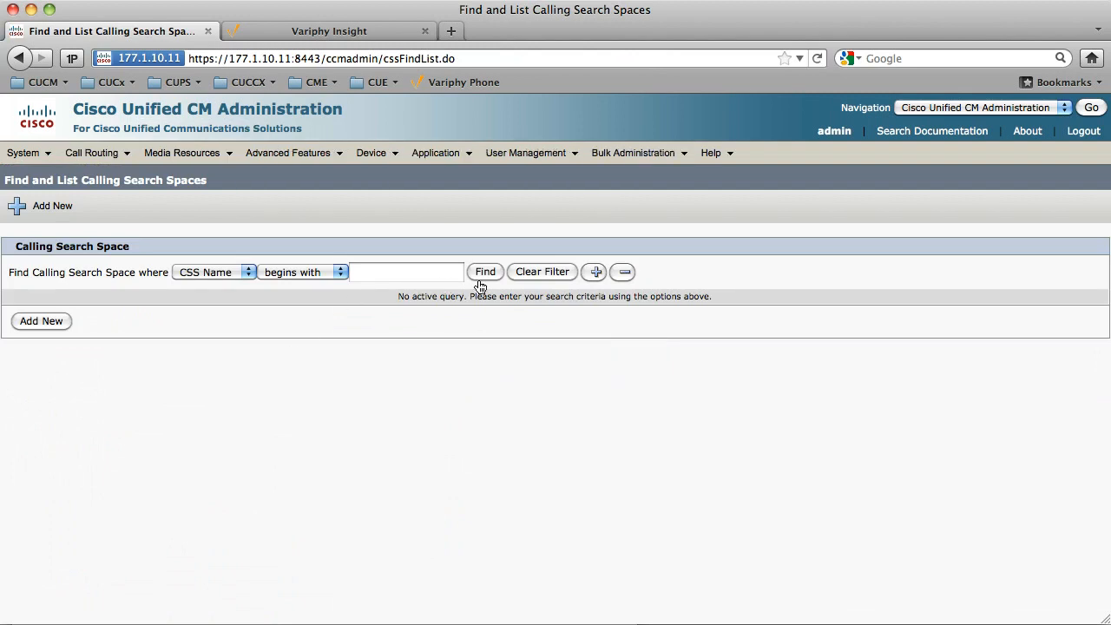
{"action": "left_click", "coordinate": [480, 279]}
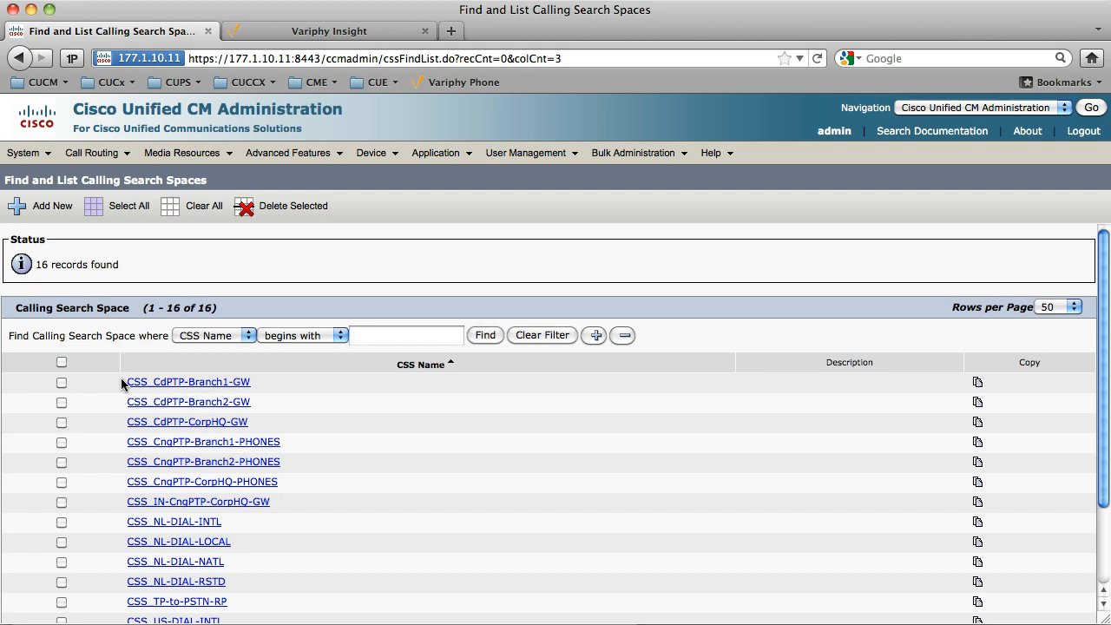
{"action": "left_click", "coordinate": [188, 383]}
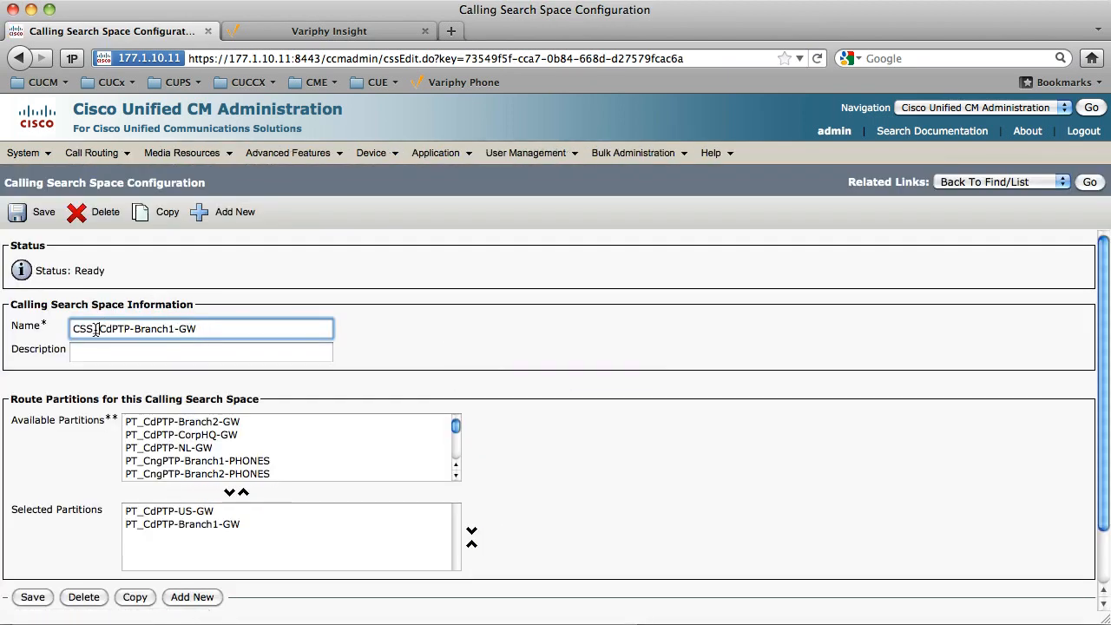
Rename the calling search space as CSS_Egress_CdPTP-Branch1-GW, copy the CSS_Egress_ prefix, and save the change.
{"action": "left_click", "coordinate": [96, 330]}
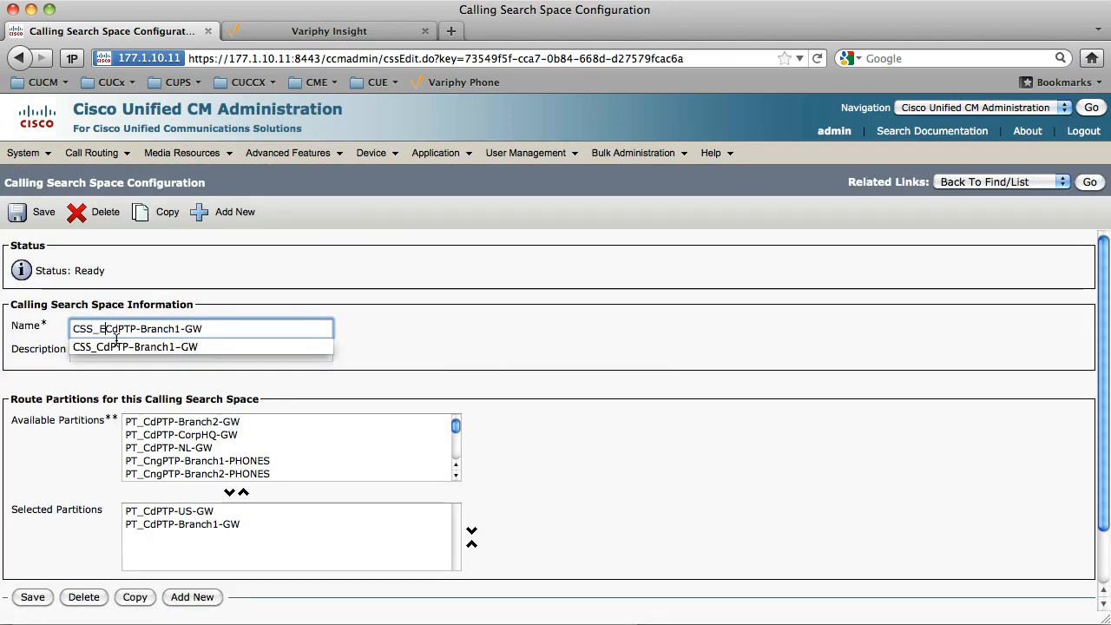
{"action": "type", "text": "Egress_"}
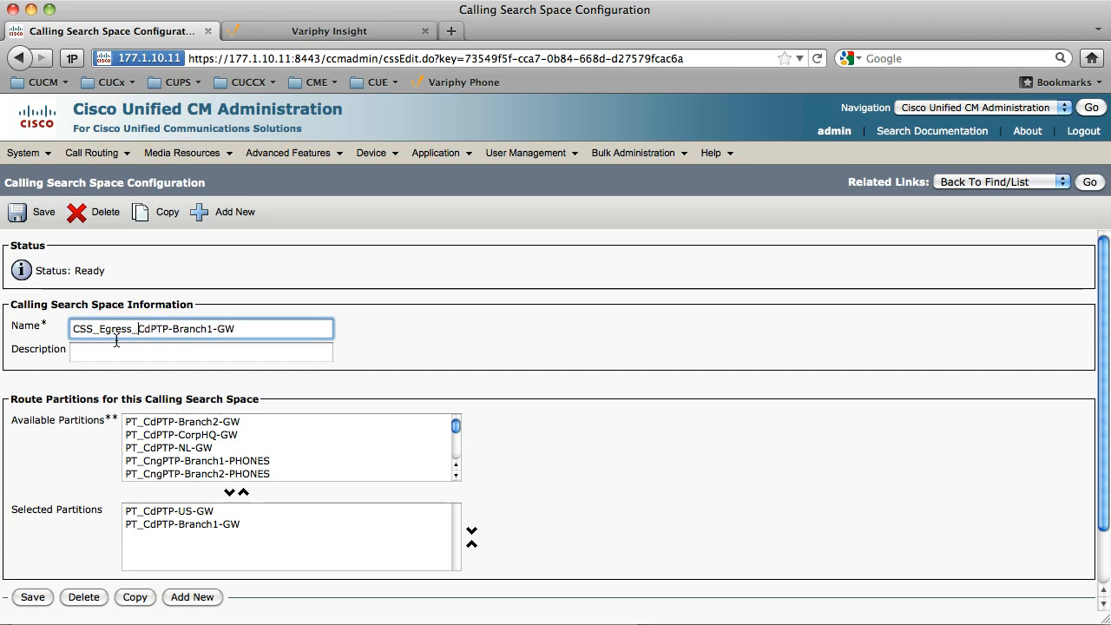
{"action": "key", "text": "shift+Left"}
{"action": "key", "text": "shift+Left"}
{"action": "key", "text": "shift+Left"}
{"action": "key", "text": "shift+Left"}
{"action": "key", "text": "shift+Left"}
{"action": "key", "text": "shift+Left"}
{"action": "key", "text": "shift+Left"}
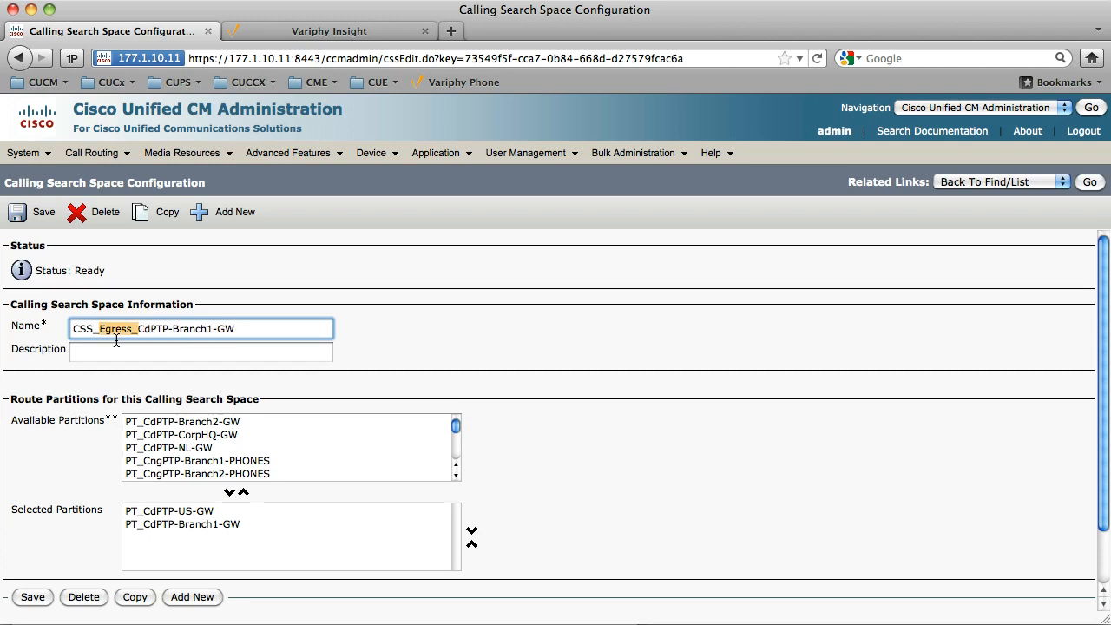
{"action": "key", "text": "shift+Left"}
{"action": "key", "text": "shift+Left"}
{"action": "key", "text": "shift+Left"}
{"action": "key", "text": "shift+Left"}
{"action": "key", "text": "super+c"}
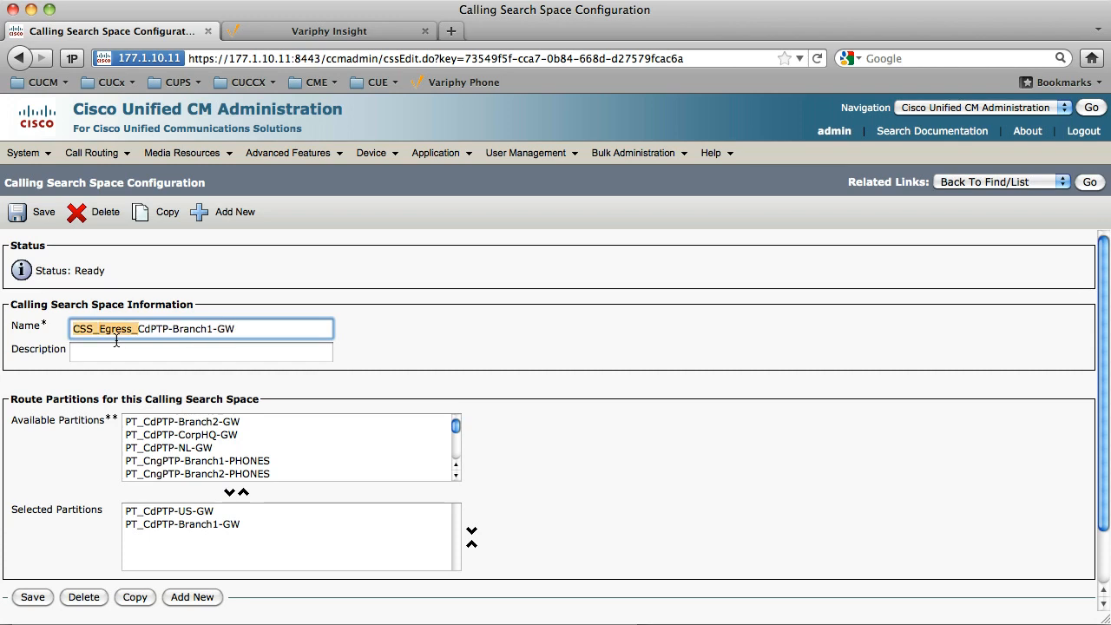
{"action": "left_click", "coordinate": [17, 212]}
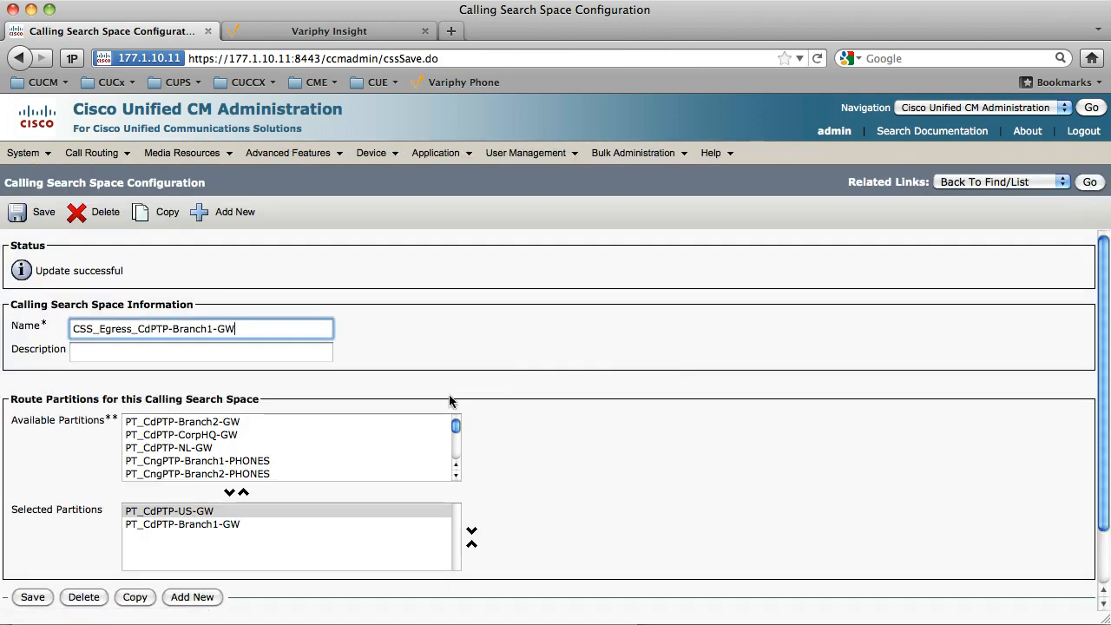
Change the Branch1 gateway calling search space's name to CSS_CdPTP-Branch1_Egress_GW.
{"action": "left_click", "coordinate": [135, 330]}
{"action": "key", "text": "BackSpace"}
{"action": "key", "text": "BackSpace"}
{"action": "key", "text": "BackSpace"}
{"action": "key", "text": "BackSpace"}
{"action": "key", "text": "BackSpace"}
{"action": "key", "text": "BackSpace"}
{"action": "key", "text": "BackSpace"}
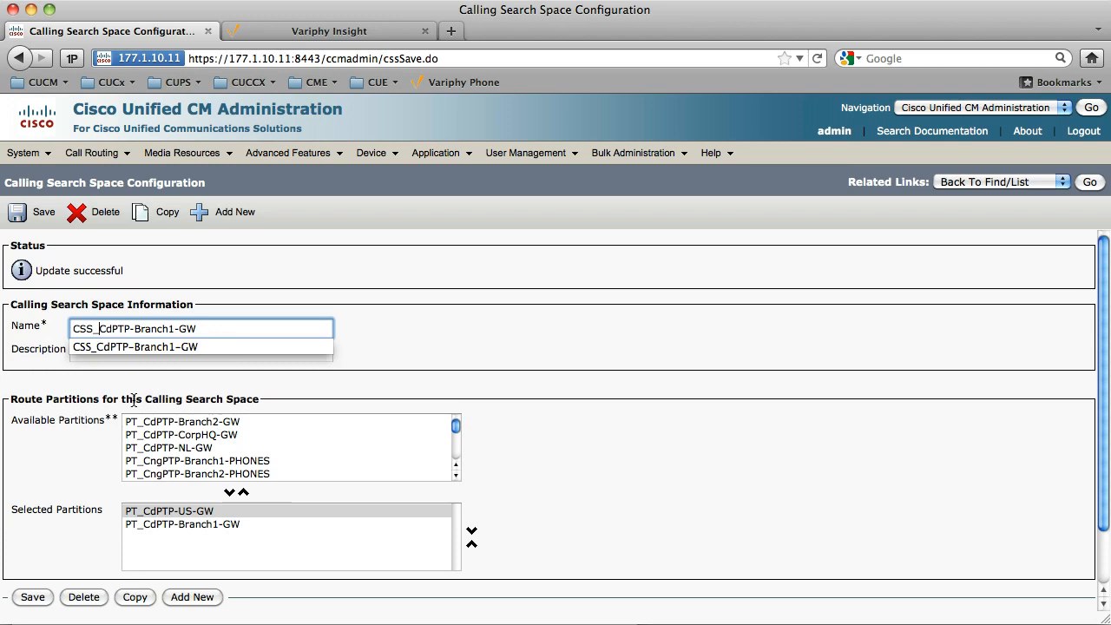
{"action": "key", "text": "Escape"}
{"action": "key", "text": "super+v"}
{"action": "key", "text": "BackSpace"}
{"action": "key", "text": "BackSpace"}
{"action": "key", "text": "BackSpace"}
{"action": "key", "text": "BackSpace"}
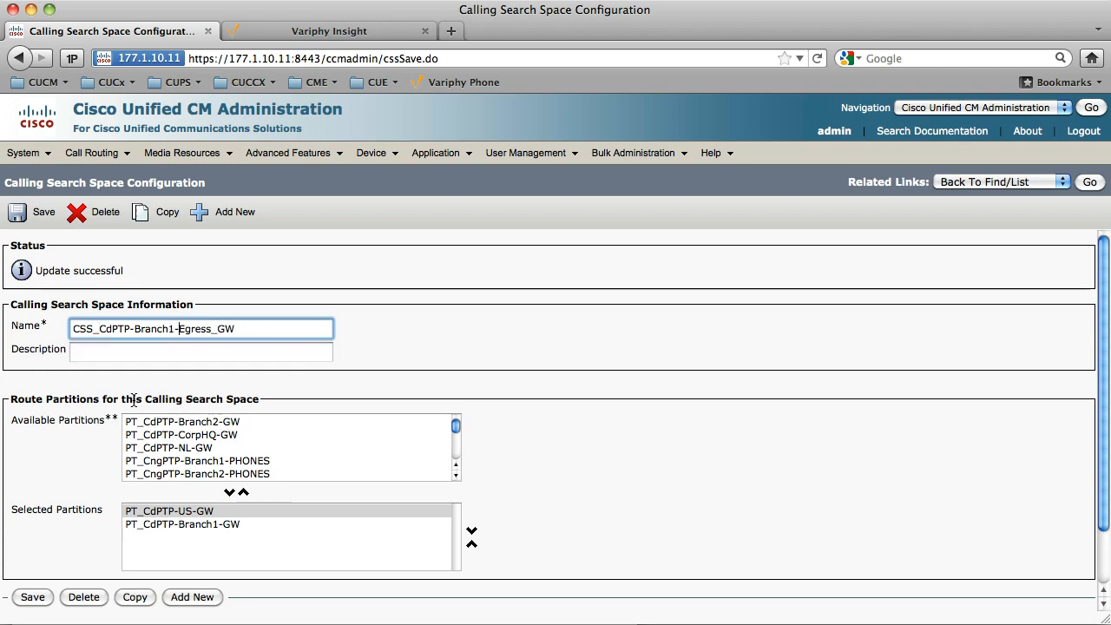
{"action": "key", "text": "BackSpace"}
{"action": "type", "text": "_"}
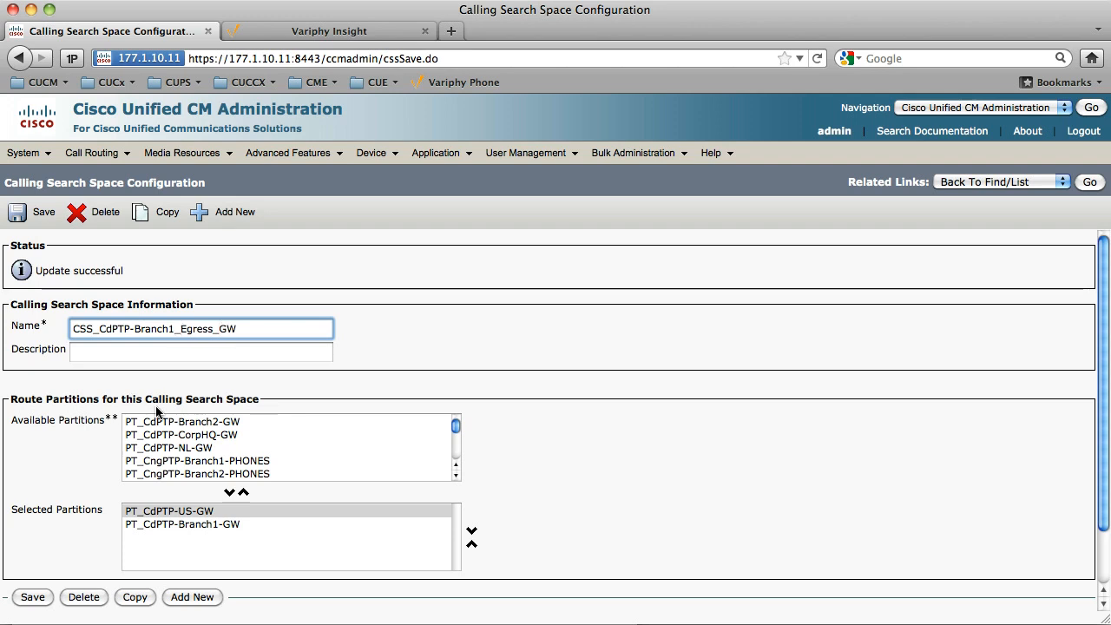
Copy the _Egress_GW ending of the name, save the calling search space, and return to the list.
{"action": "key", "text": "super+a"}
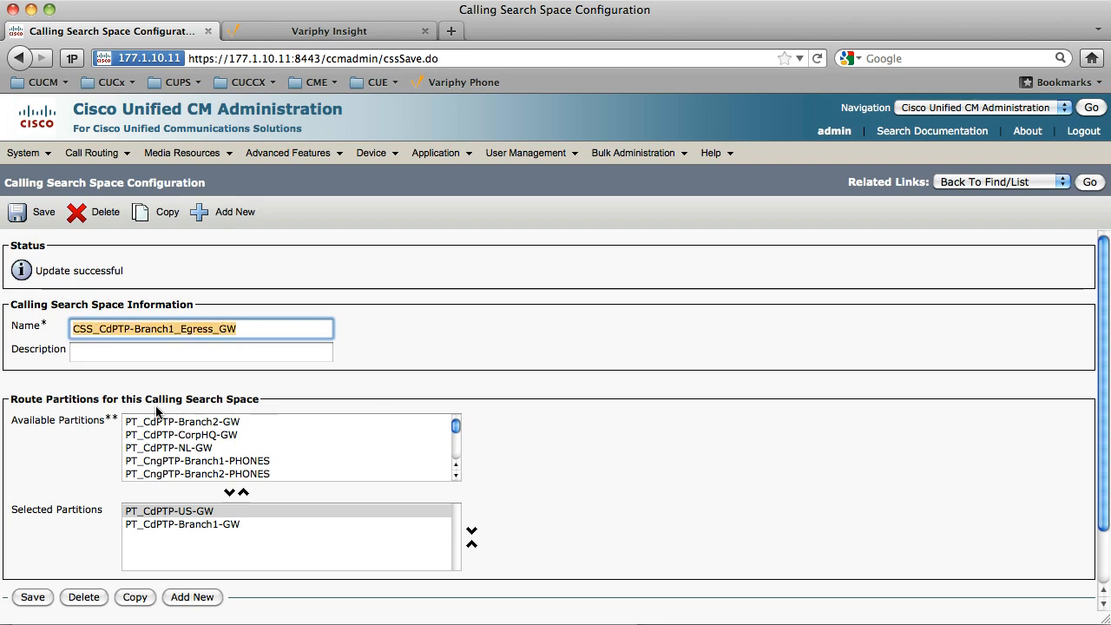
{"action": "left_click", "coordinate": [249, 328]}
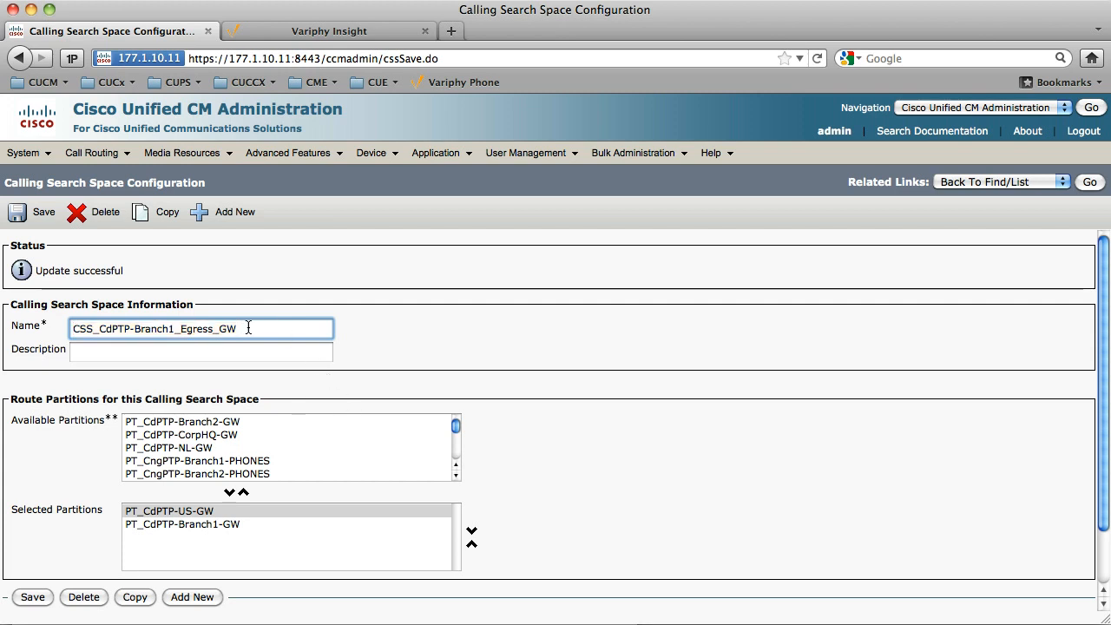
{"action": "key", "text": "shift+alt+Left"}
{"action": "key", "text": "shift+alt+Left"}
{"action": "left_click", "coordinate": [30, 212]}
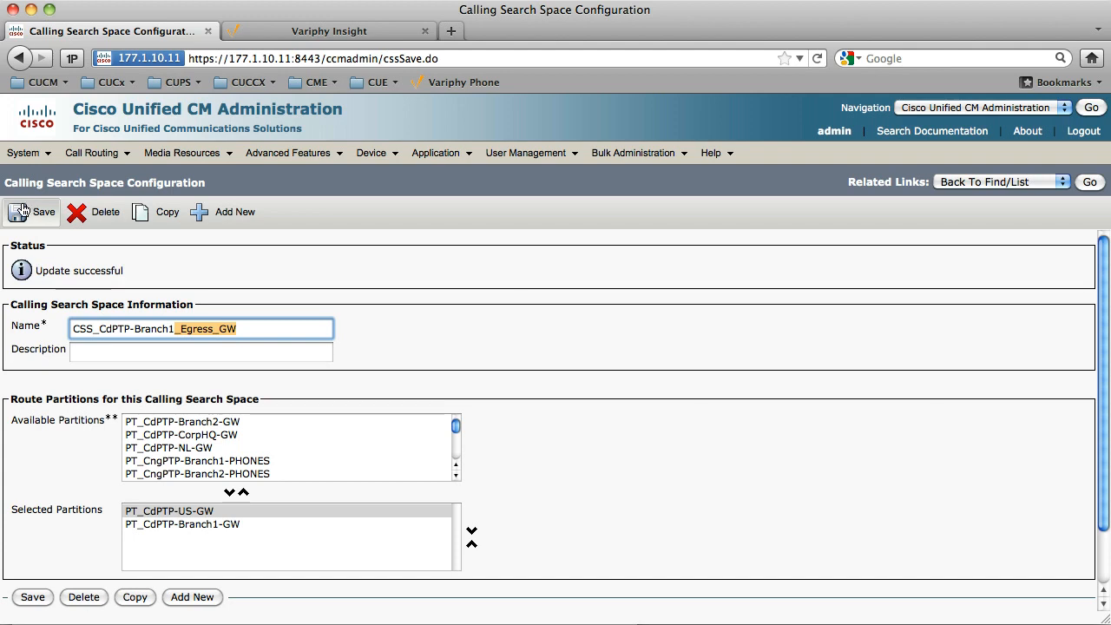
{"action": "left_click", "coordinate": [1090, 183]}
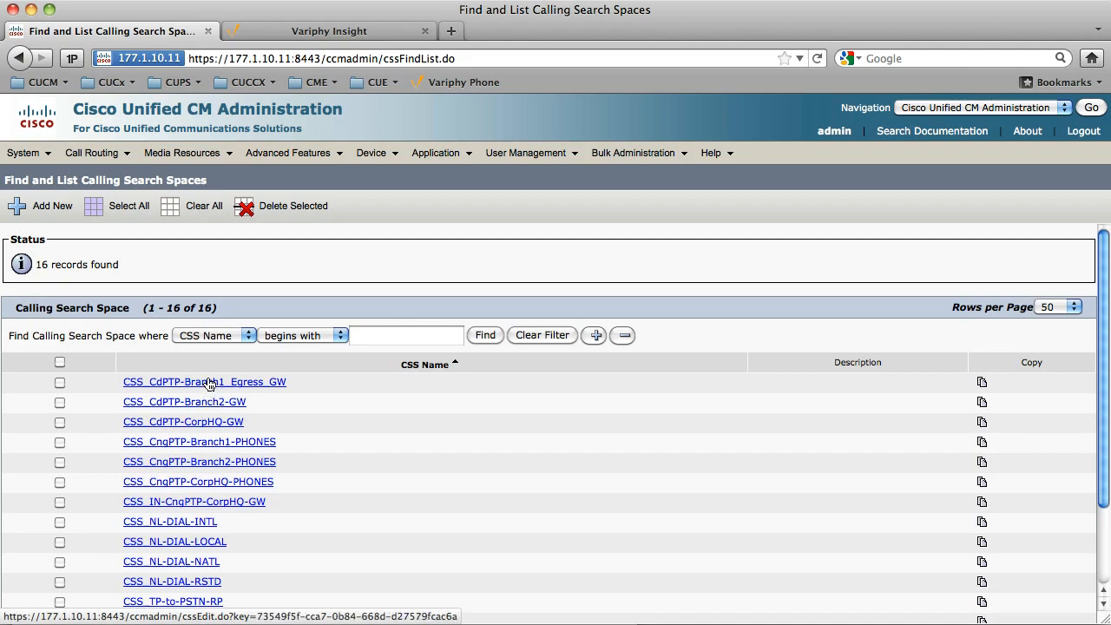
Open CSS_CdPTP-Branch1_Egress_GW and change its name to CSS_CdPTP-Branch1_GW_Egress.
{"action": "left_click", "coordinate": [206, 385]}
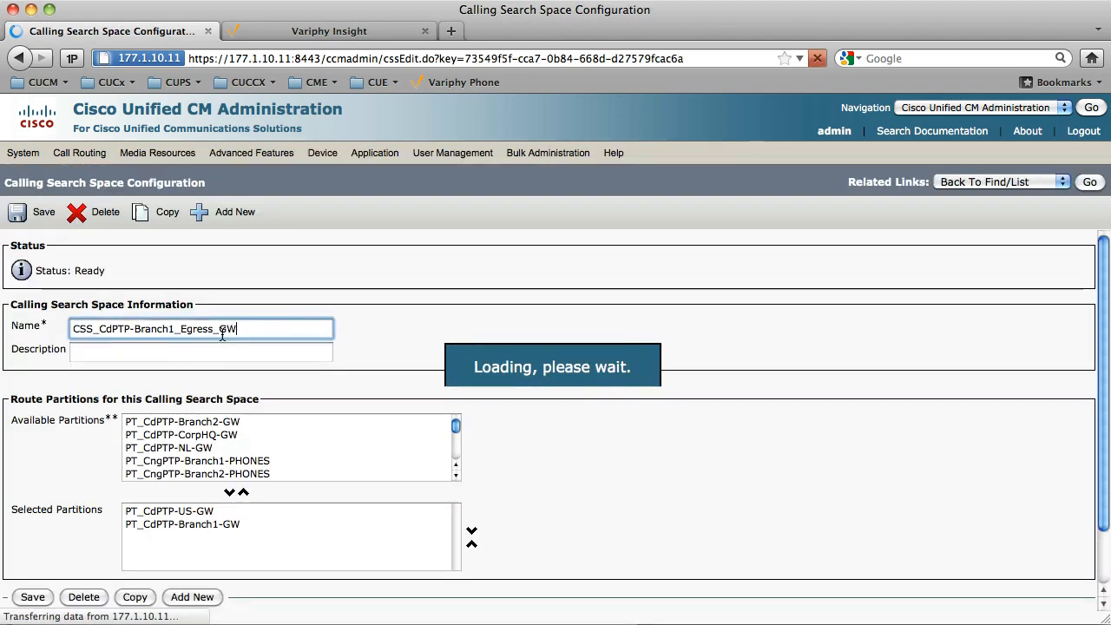
{"action": "left_click", "coordinate": [223, 330]}
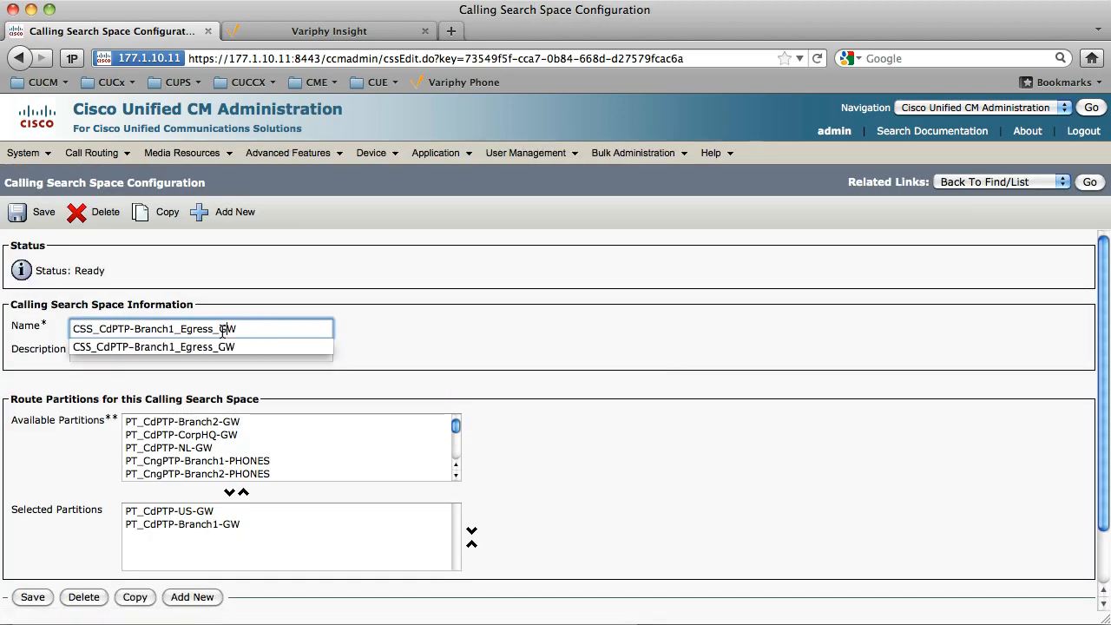
{"action": "left_click", "coordinate": [211, 350]}
{"action": "key", "text": "BackSpace"}
{"action": "key", "text": "BackSpace"}
{"action": "key", "text": "BackSpace"}
{"action": "key", "text": "BackSpace"}
{"action": "key", "text": "BackSpace"}
{"action": "key", "text": "BackSpace"}
{"action": "key", "text": "BackSpace"}
{"action": "key", "text": "BackSpace"}
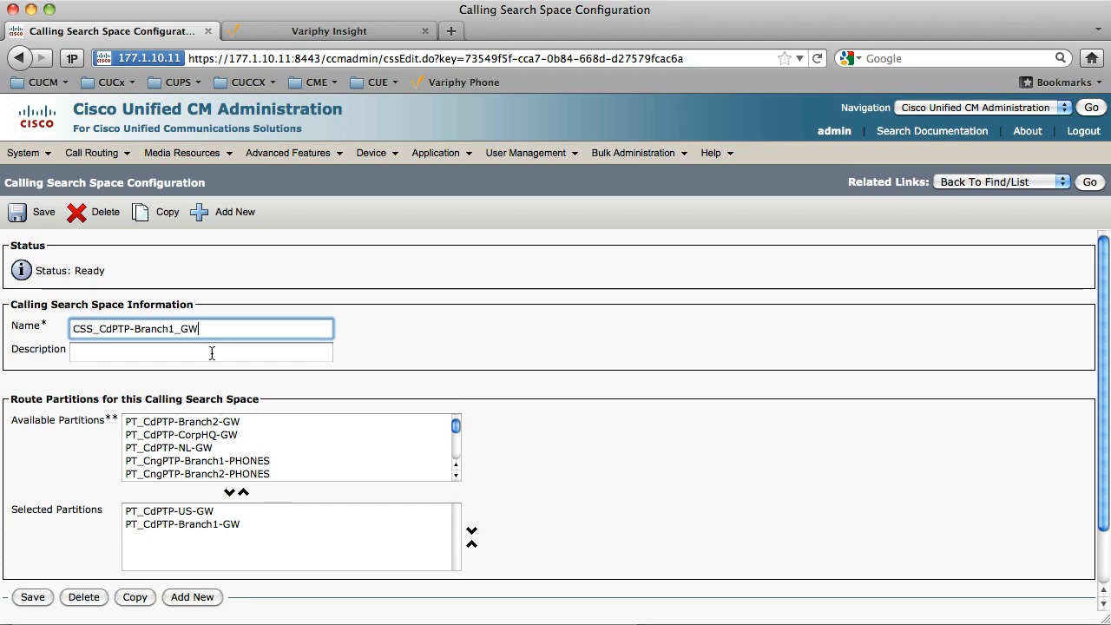
{"action": "type", "text": "ss"}
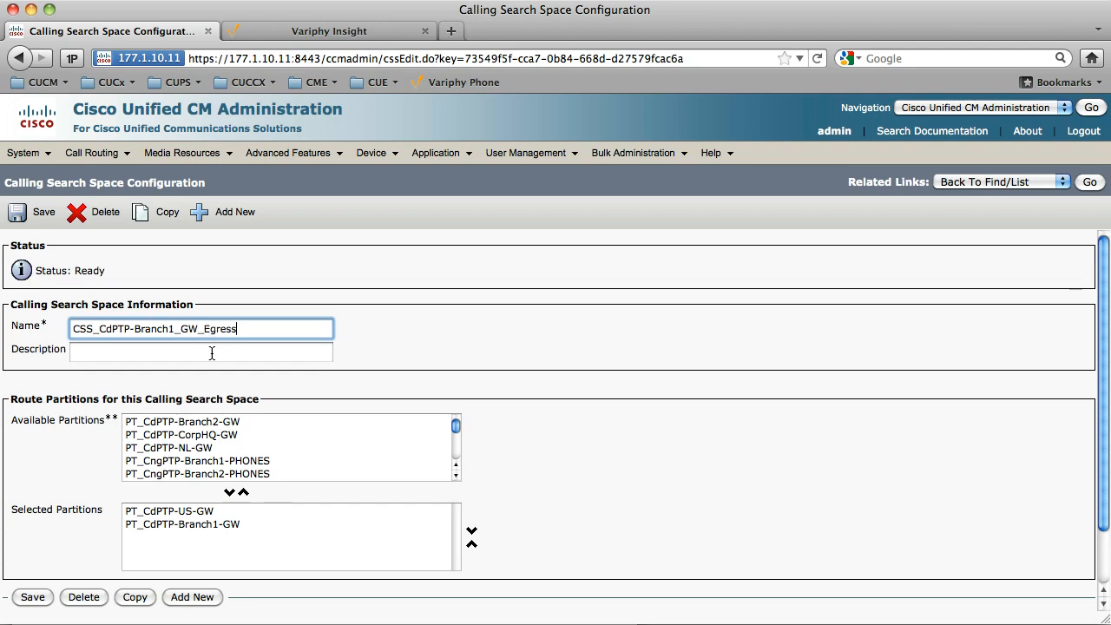
Copy the _GW_Egress suffix, save the renamed calling search space, and return to the list.
{"action": "key", "text": "alt+shift+Left"}
{"action": "key", "text": "alt+shift+Left"}
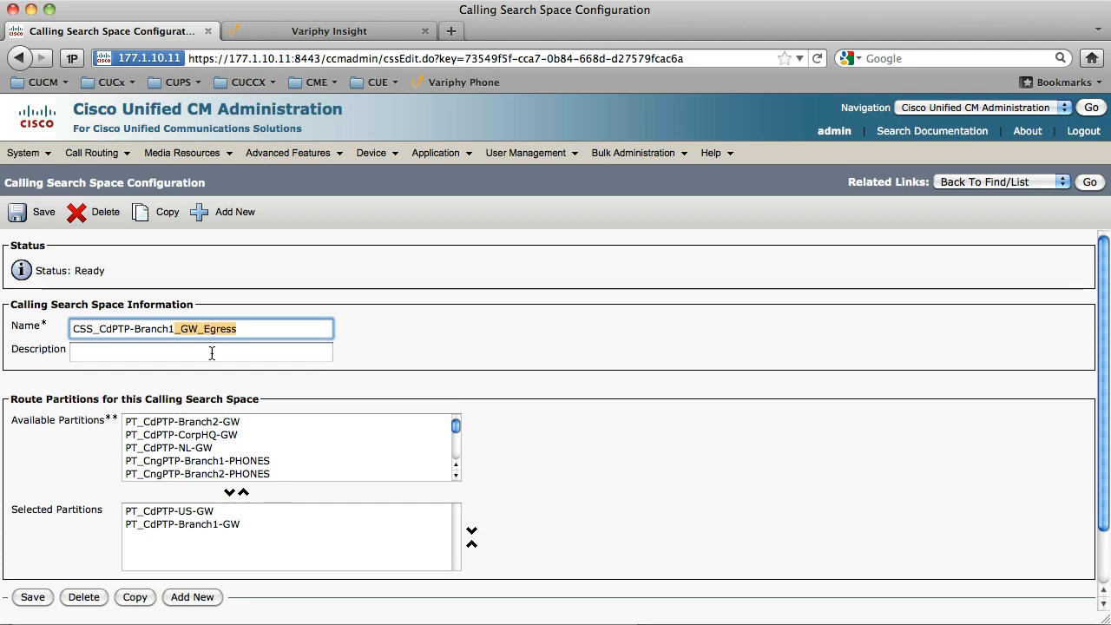
{"action": "left_click", "coordinate": [44, 214]}
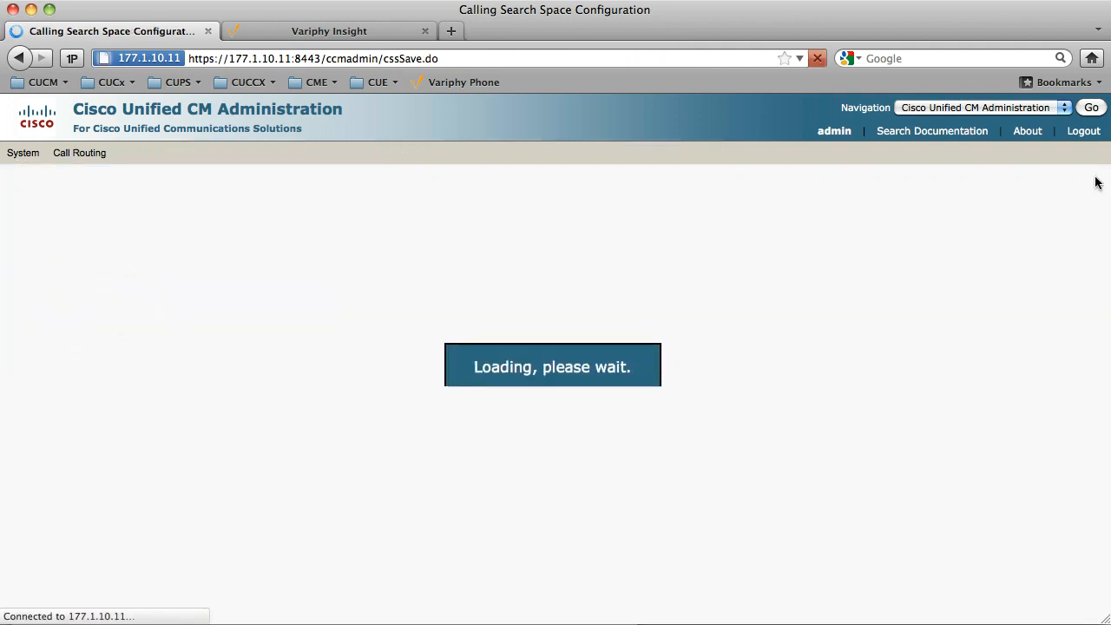
{"action": "left_click", "coordinate": [1089, 181]}
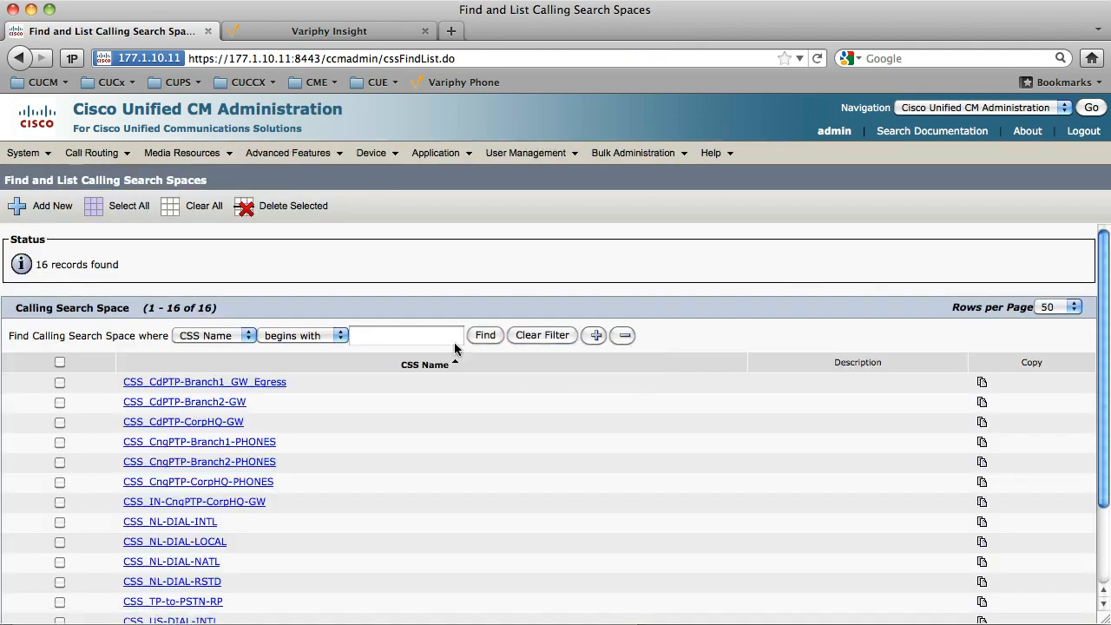
Rename CSS_CdPTP-Branch2-GW as CSS_CdPTP-Branch2_GW_Egress, save it, and return to the calling search space list.
{"action": "left_click", "coordinate": [216, 398]}
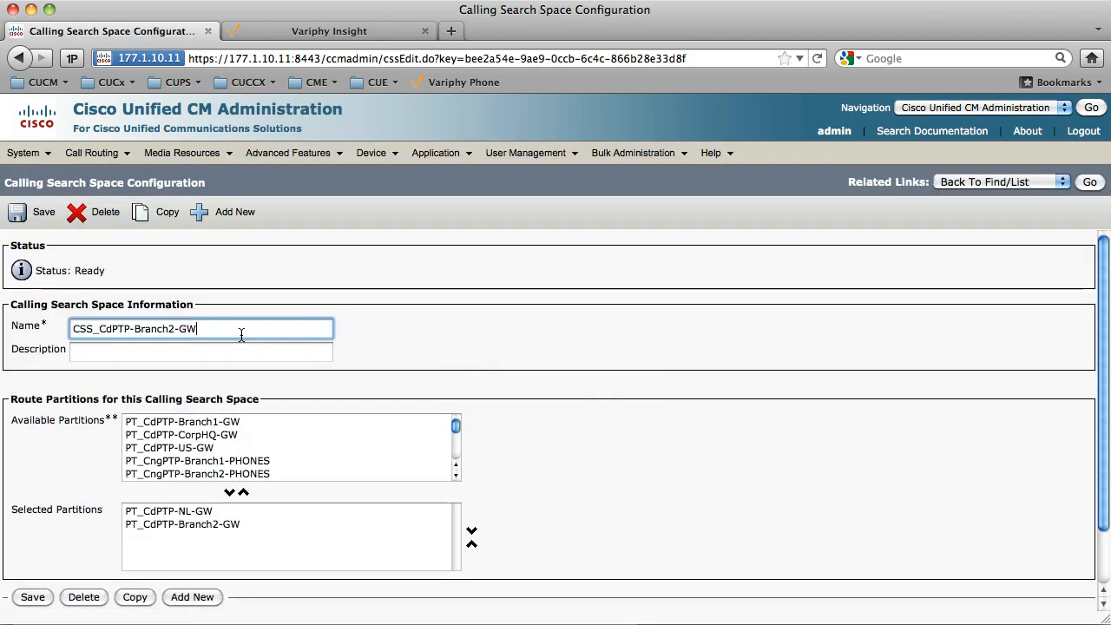
{"action": "key", "text": "BackSpace"}
{"action": "key", "text": "BackSpace"}
{"action": "key", "text": "BackSpace"}
{"action": "type", "text": "_GW_Egress"}
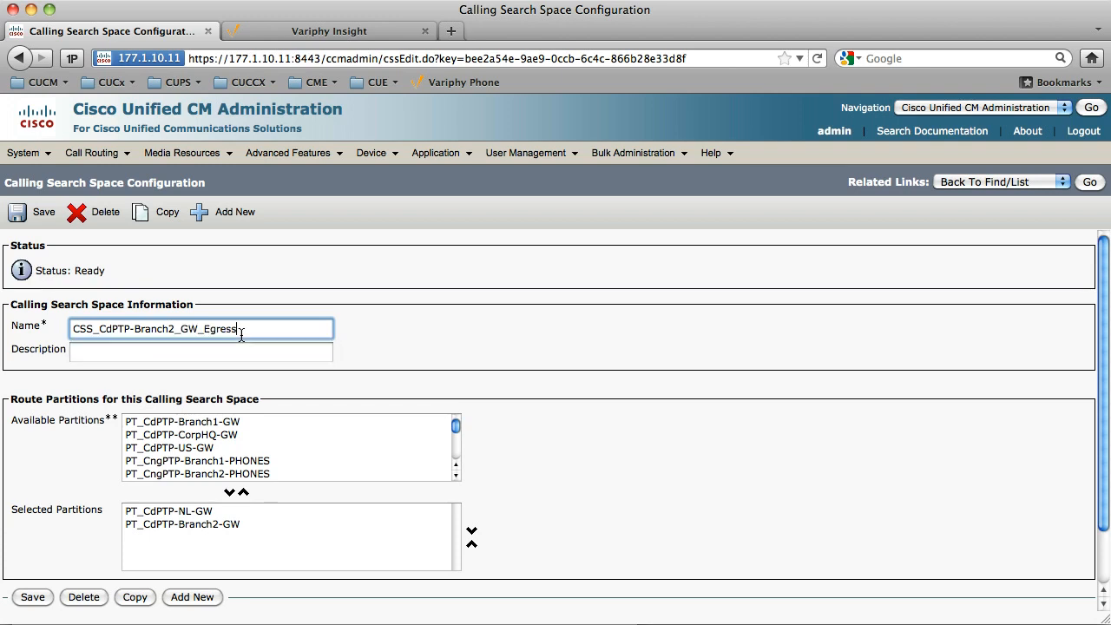
{"action": "left_click", "coordinate": [26, 212]}
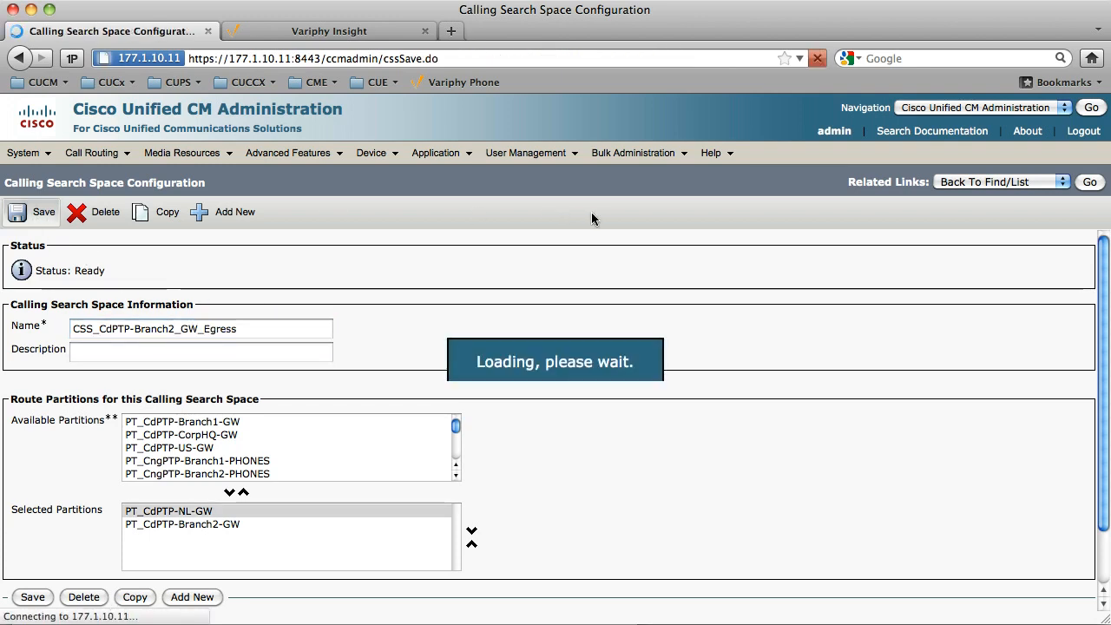
{"action": "left_click", "coordinate": [1090, 181]}
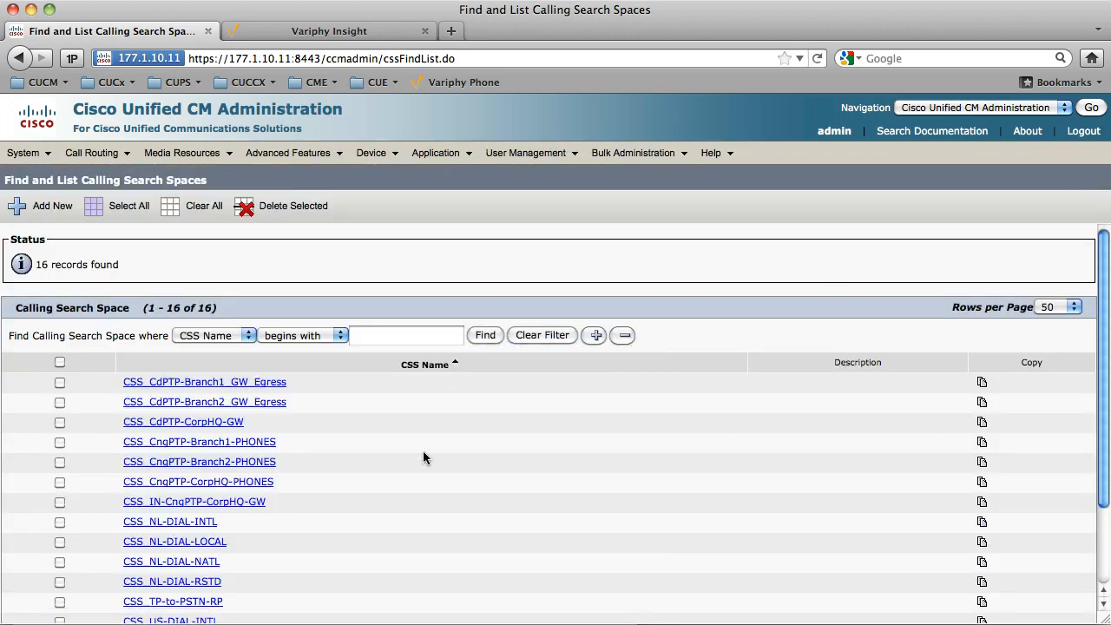
Rename CSS_CdPTP-CorpHQ-GW as CSS_CdPTP-CorpHQ_GW_Egress, save it, and return to the calling search space list.
{"action": "left_click", "coordinate": [213, 423]}
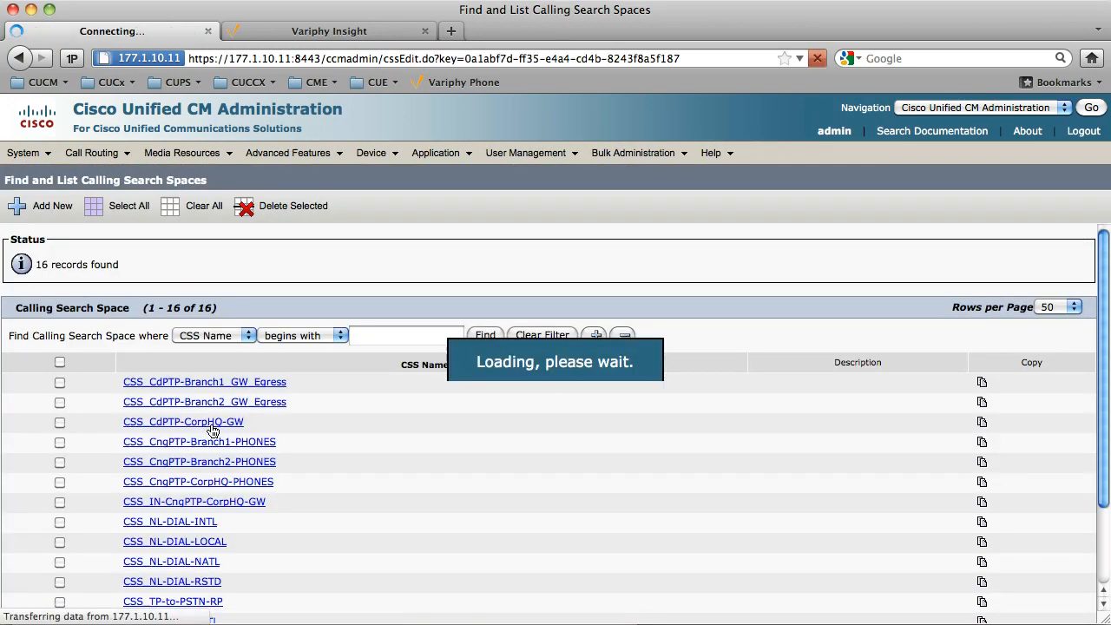
{"action": "left_click", "coordinate": [219, 328]}
{"action": "key", "text": "BackSpace"}
{"action": "key", "text": "BackSpace"}
{"action": "key", "text": "BackSpace"}
{"action": "type", "text": "_GW_Egress"}
{"action": "left_click", "coordinate": [28, 212]}
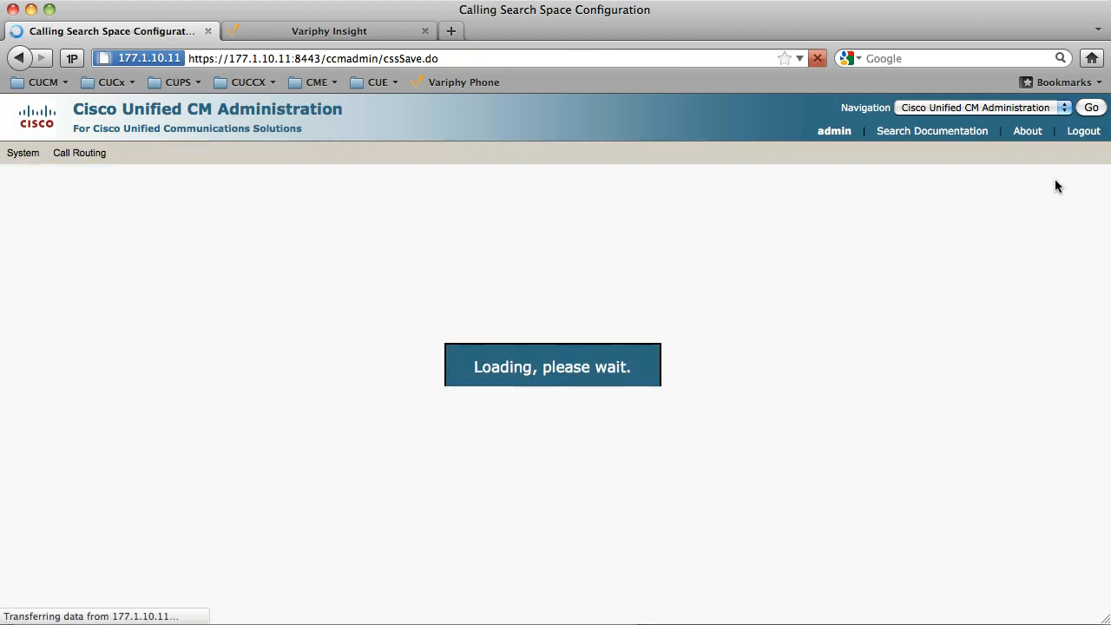
{"action": "left_click", "coordinate": [1091, 183]}
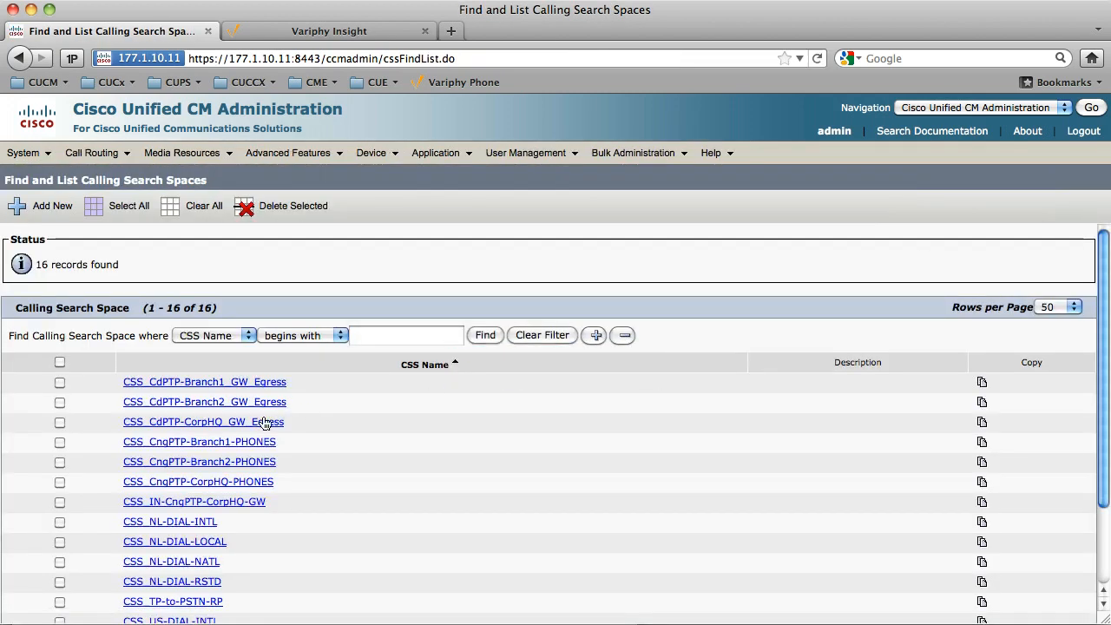
Rename CSS_CngPTP-Branch1-PHONES as CSS_CngPTP-Branch1_PHONES_Egress, copy the _PHONES_Egress suffix, and save before returning to the list.
{"action": "left_click", "coordinate": [202, 443]}
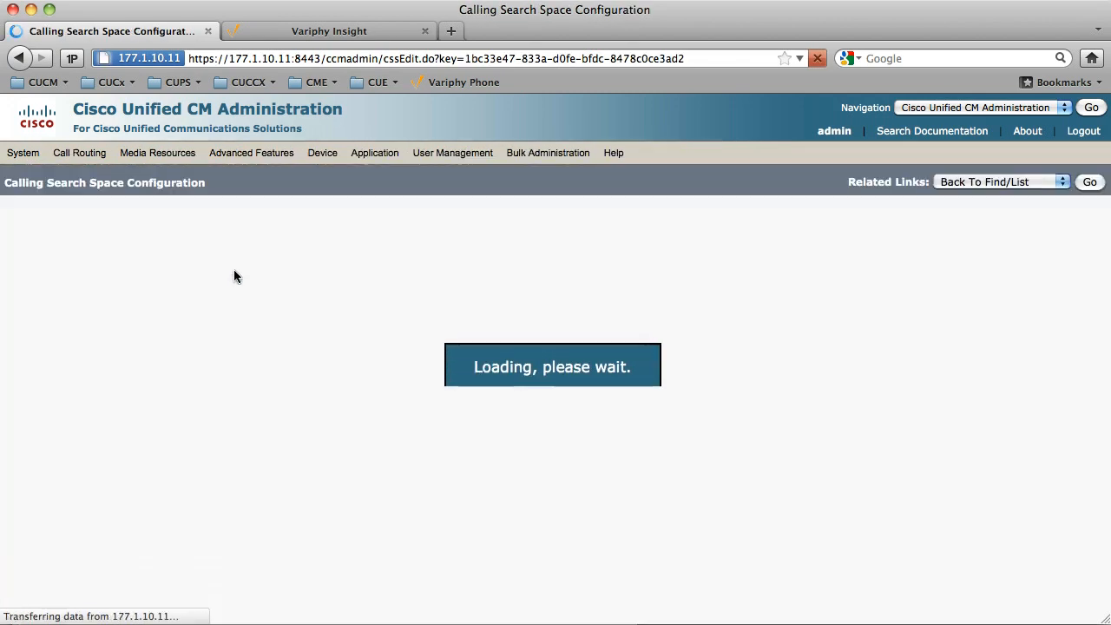
{"action": "type", "text": "_CngPTP-Branch1-PHONES_Egress"}
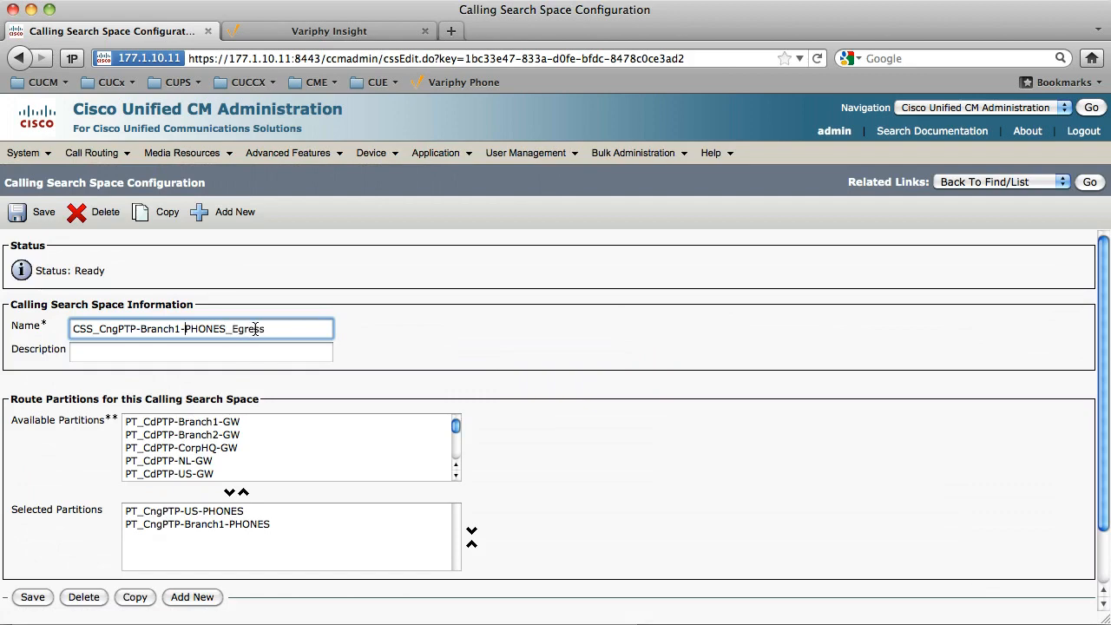
{"action": "key", "text": "BackSpace"}
{"action": "type", "text": "_"}
{"action": "left_click", "coordinate": [266, 328], "text": "shift"}
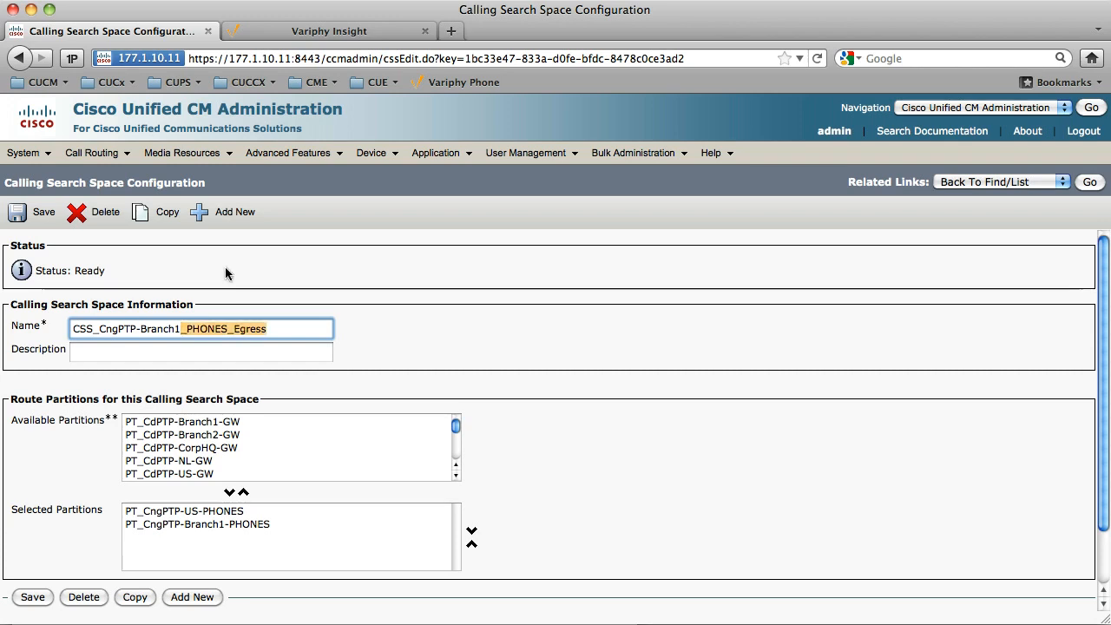
{"action": "left_click", "coordinate": [43, 212]}
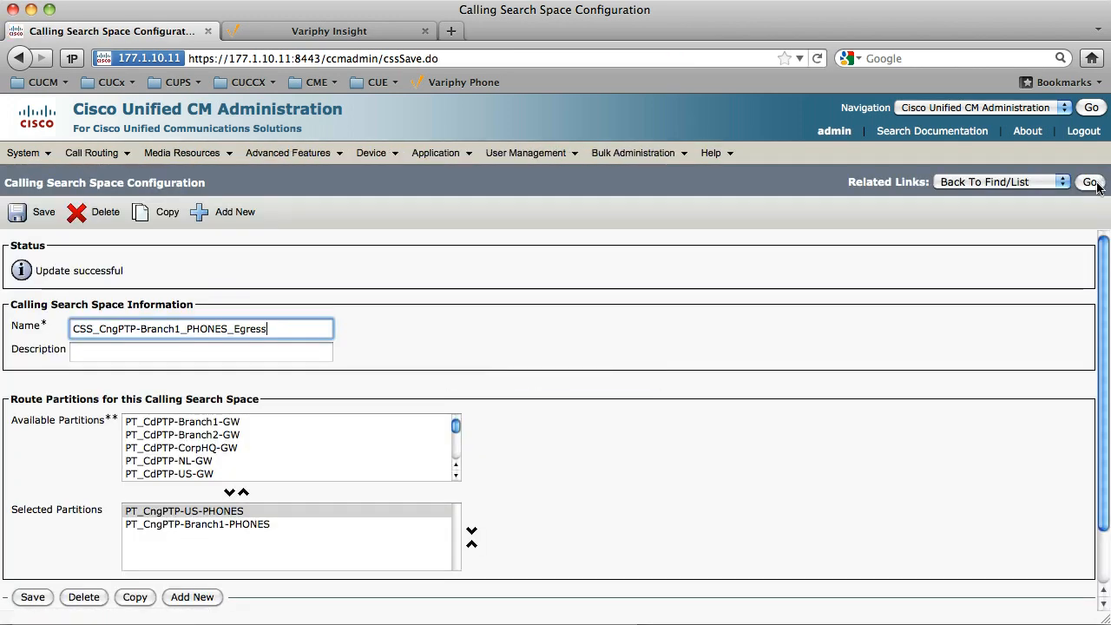
{"action": "left_click", "coordinate": [1090, 182]}
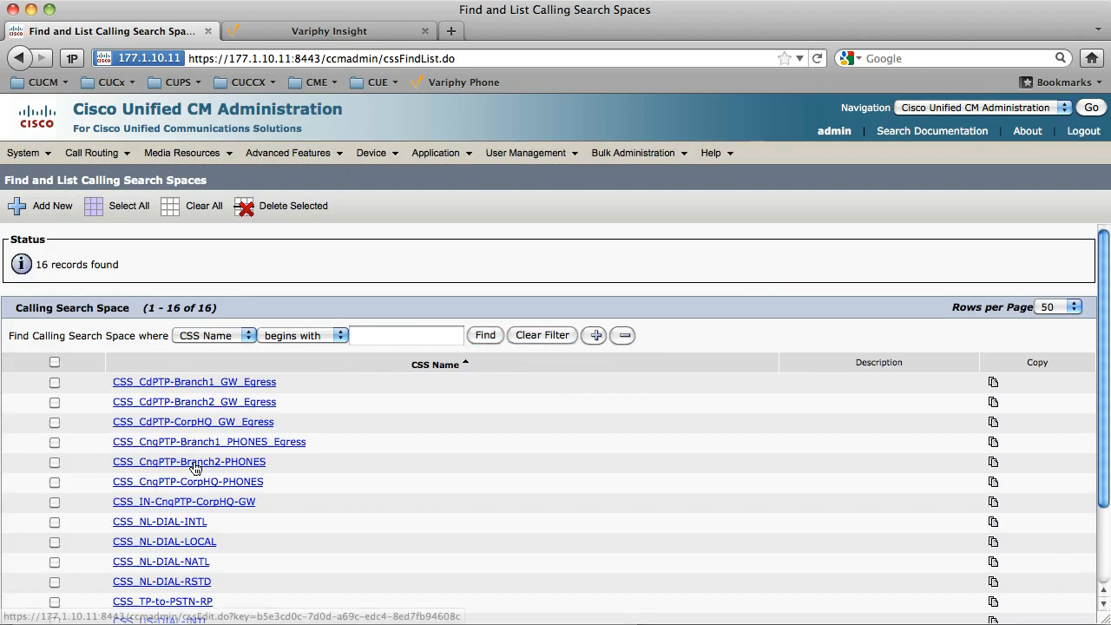
Rename CSS_CngPTP-Branch2-PHONES as CSS_CngPTP-Branch2_PHONES_Egress, save it, and return to the calling search space list.
{"action": "left_click", "coordinate": [183, 461]}
{"action": "left_click", "coordinate": [250, 335]}
{"action": "key", "text": "alt+BackSpace"}
{"action": "key", "text": "BackSpace"}
{"action": "type", "text": "_PHONES_Egress"}
{"action": "left_click", "coordinate": [39, 212]}
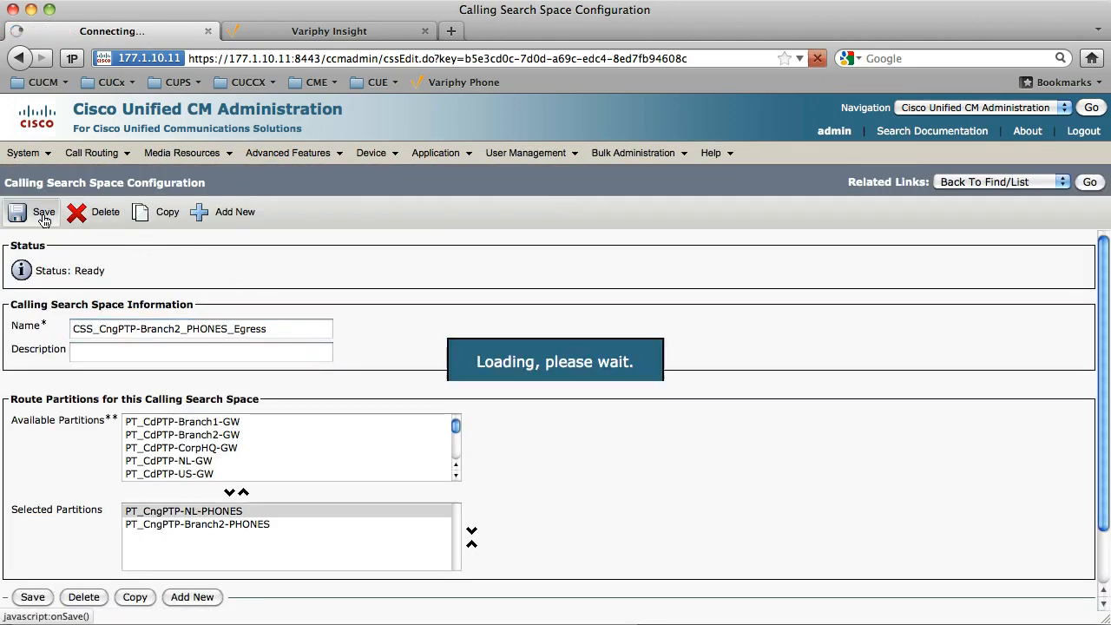
{"action": "left_click", "coordinate": [1089, 183]}
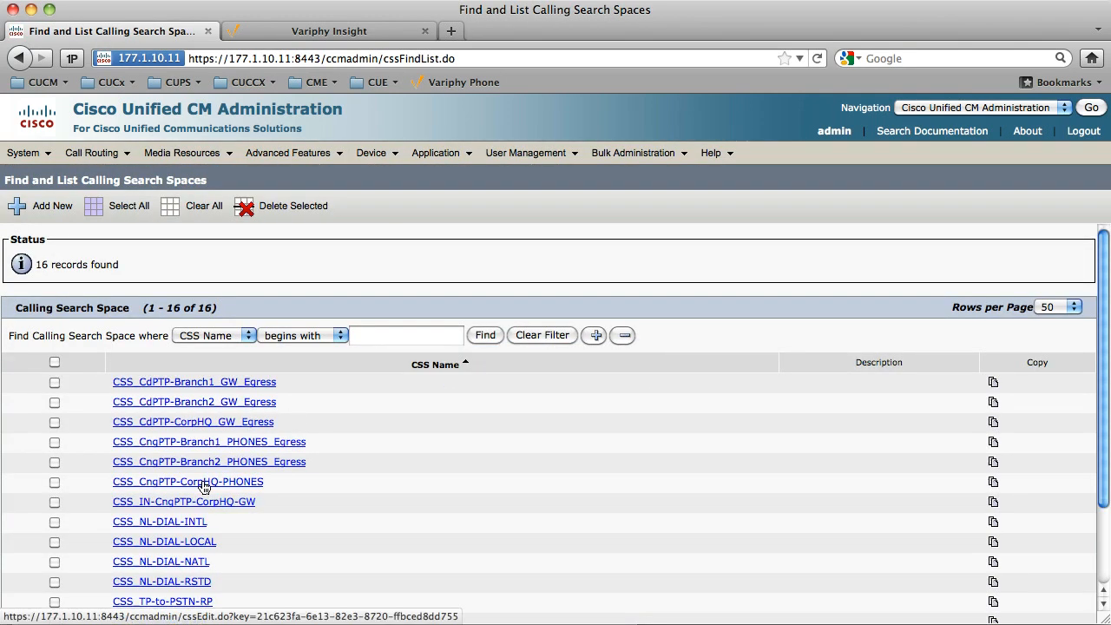
Rename CSS_CngPTP-CorpHQ-PHONES as CSS_CngPTP-CorpHQ_PHONES_Egress, save it, and return to the calling search space list.
{"action": "left_click", "coordinate": [203, 486]}
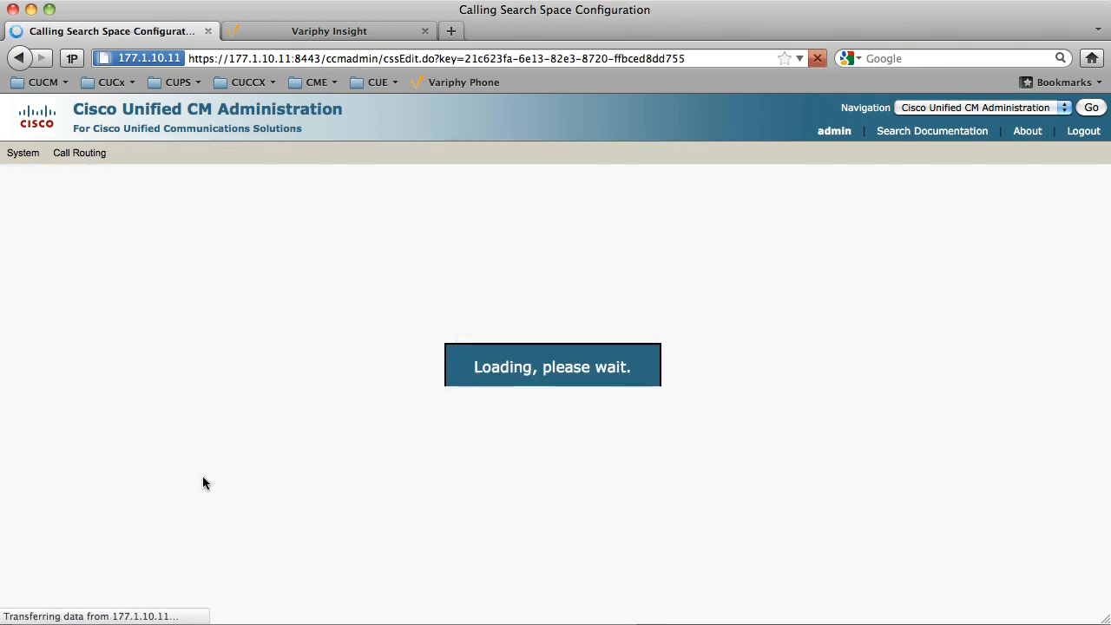
{"action": "left_click", "coordinate": [243, 336]}
{"action": "key", "text": "alt+BackSpace"}
{"action": "key", "text": "BackSpace"}
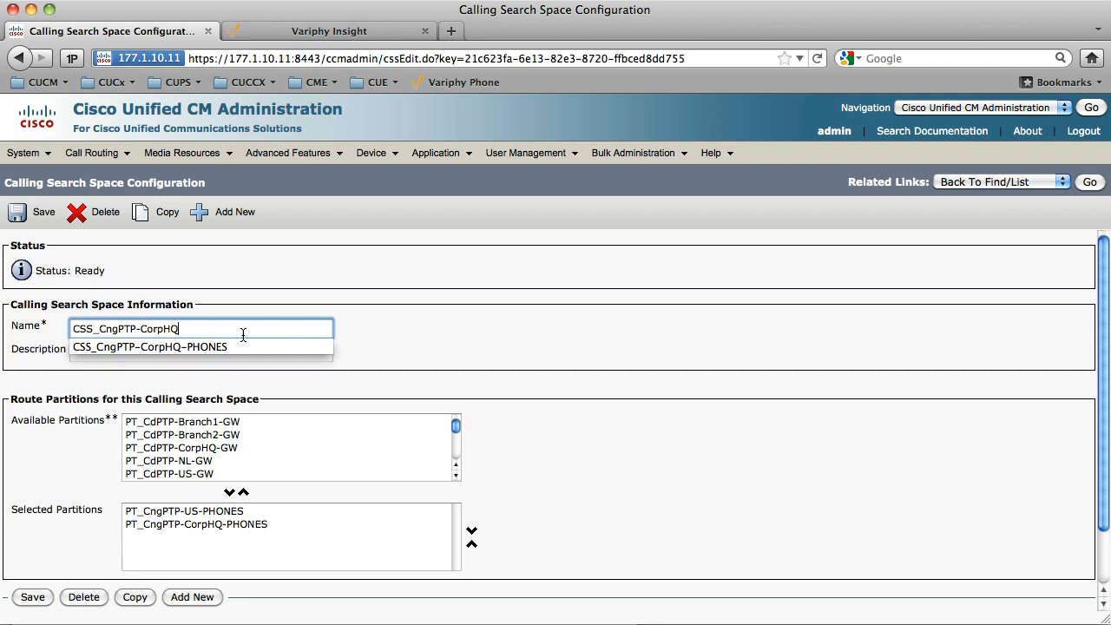
{"action": "type", "text": "_PHONES_Egress"}
{"action": "left_click", "coordinate": [40, 212]}
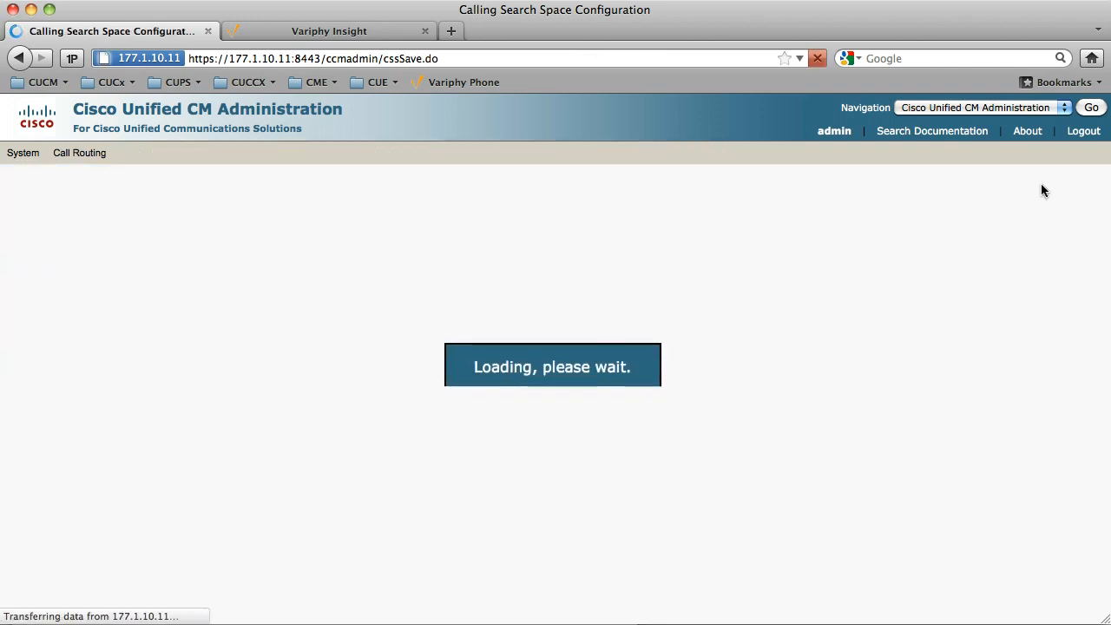
{"action": "left_click", "coordinate": [1088, 183]}
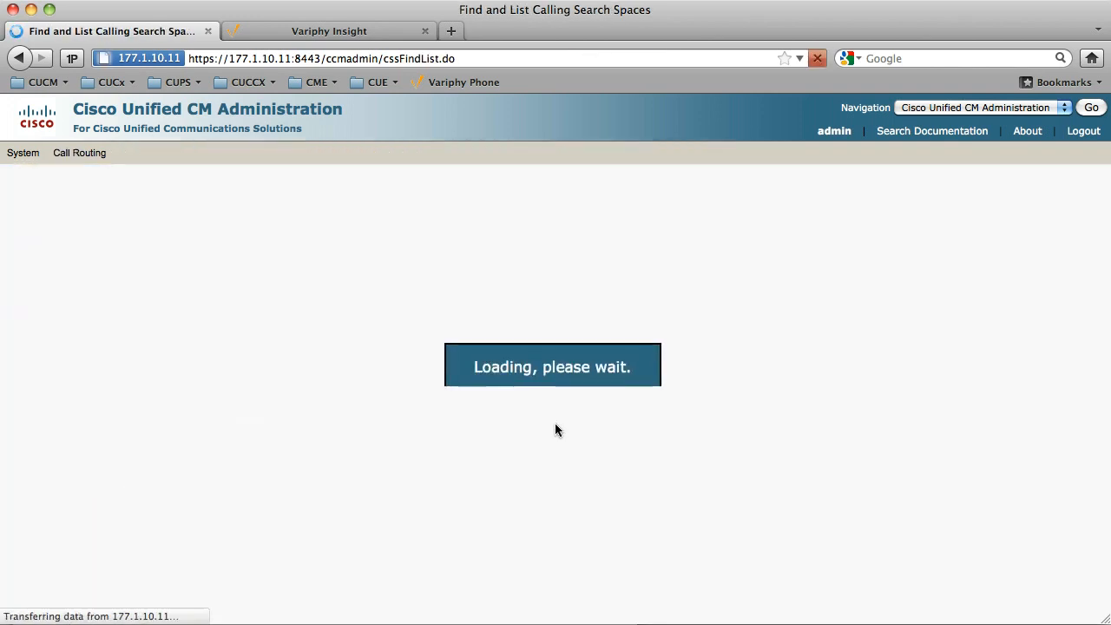
Delete the calling search space CSS_IN-CngPTP-CorpHQ-GW from the list.
{"action": "left_click", "coordinate": [55, 502]}
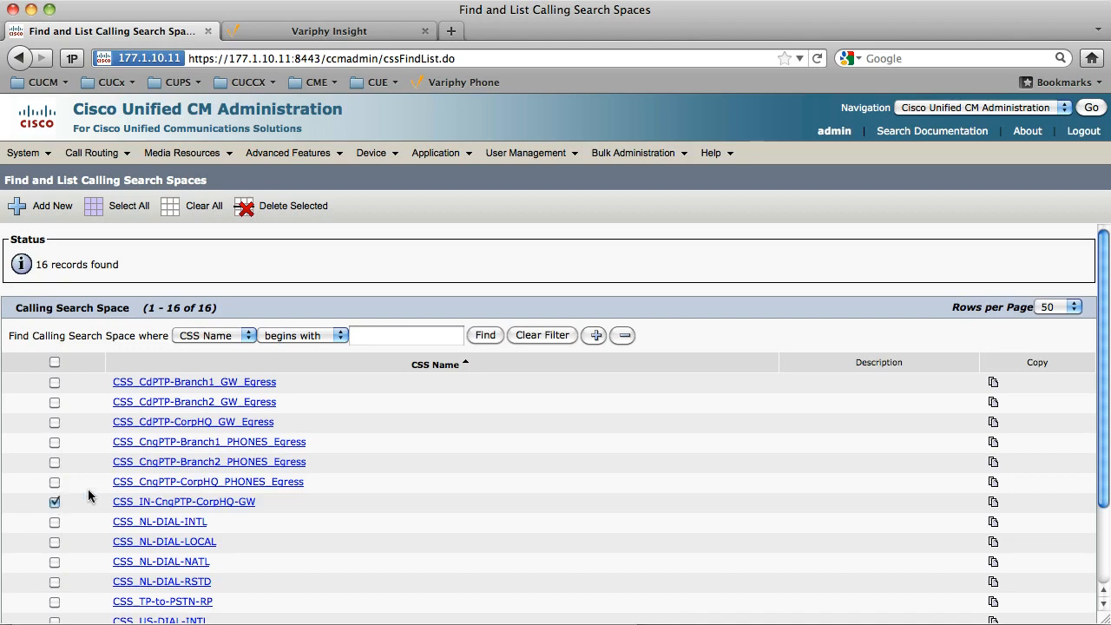
{"action": "left_click", "coordinate": [277, 207]}
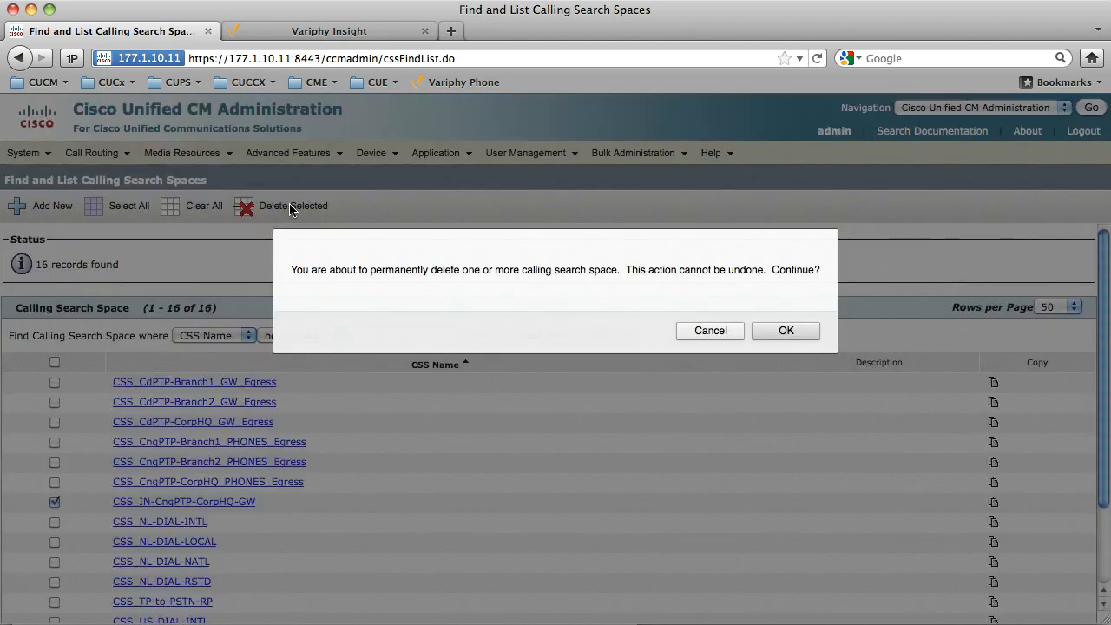
{"action": "key", "text": "Return"}
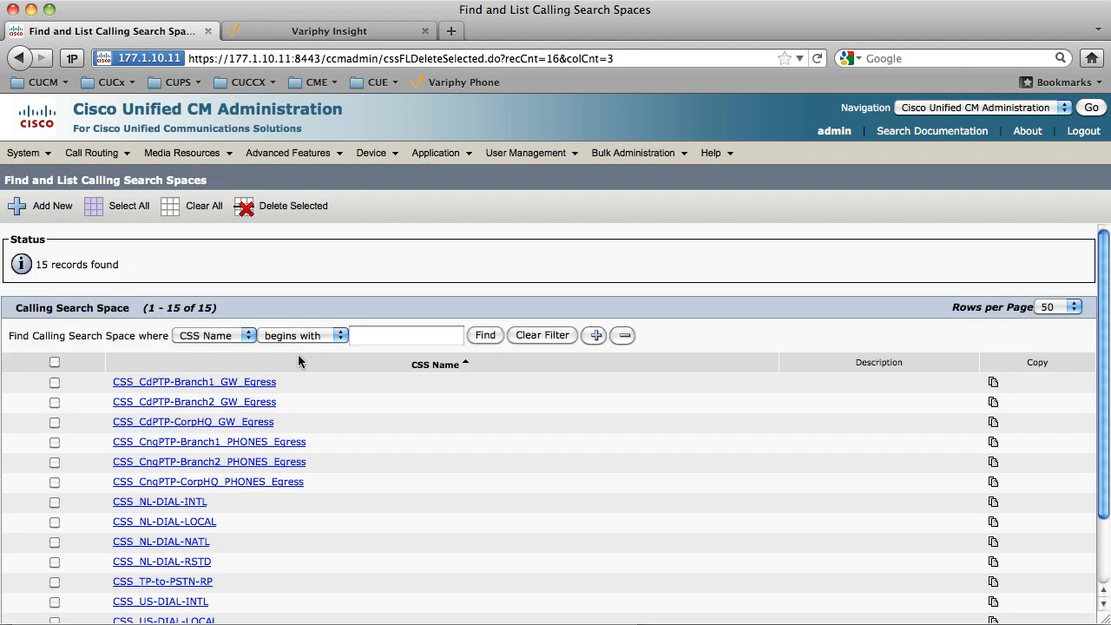
List all partitions and delete the partition PT_IN-CngPTP-CorpHQ-GW.
{"action": "mouse_move", "coordinate": [87, 154]}
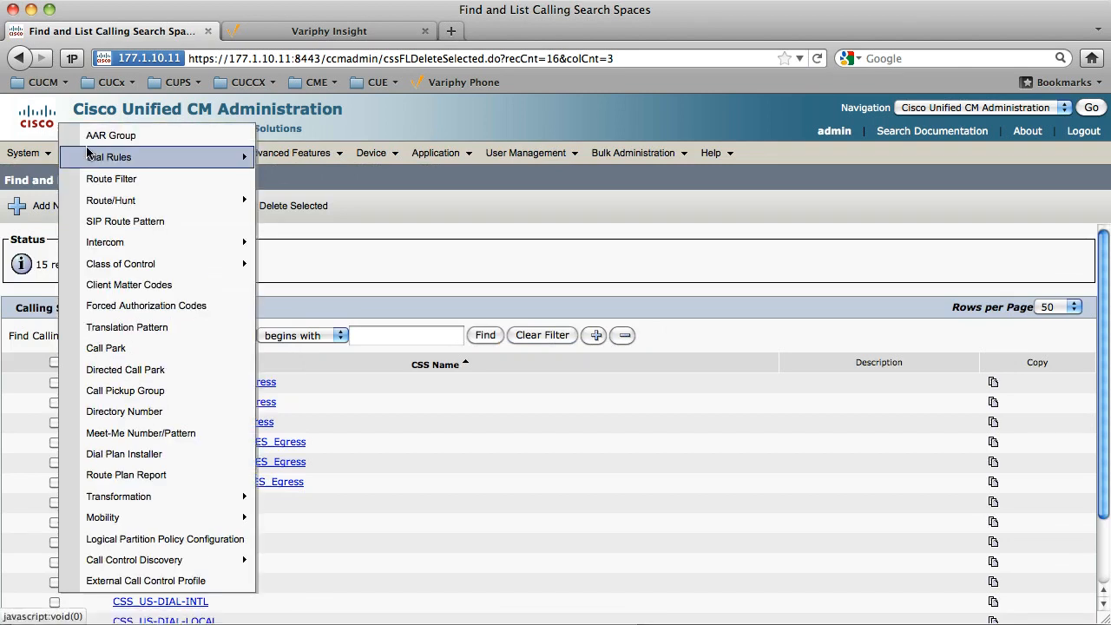
{"action": "mouse_move", "coordinate": [165, 263]}
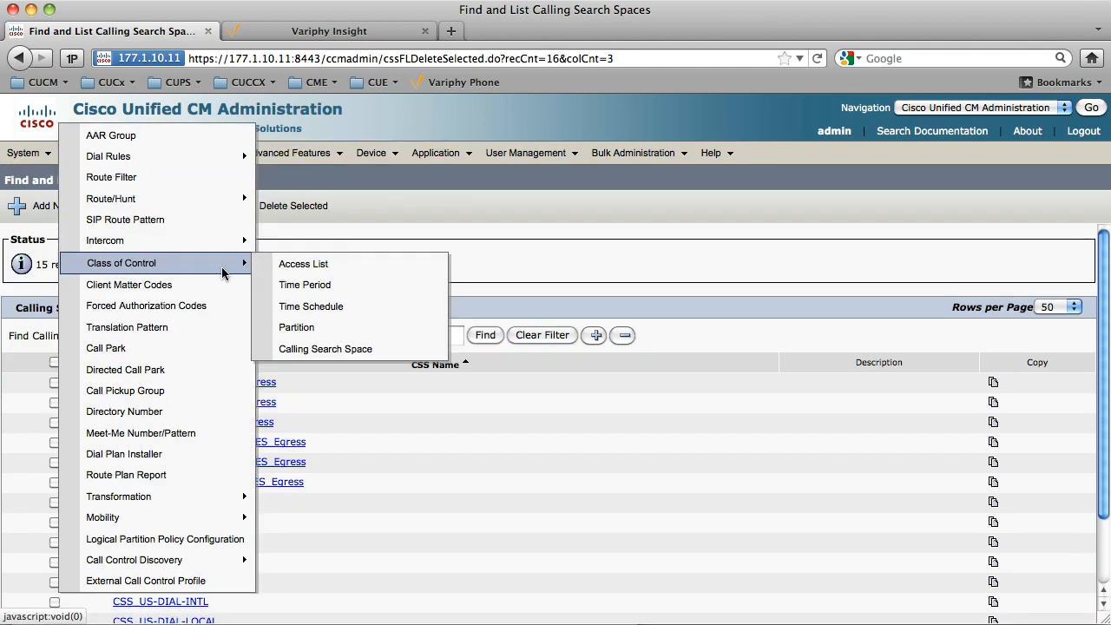
{"action": "left_click", "coordinate": [295, 331]}
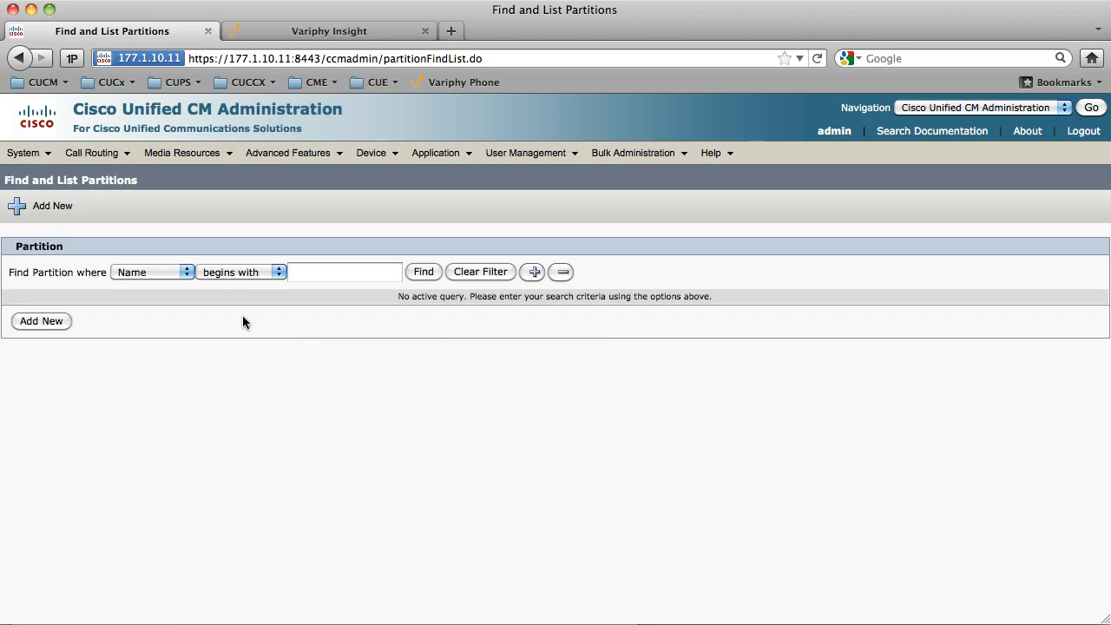
{"action": "left_click", "coordinate": [424, 273]}
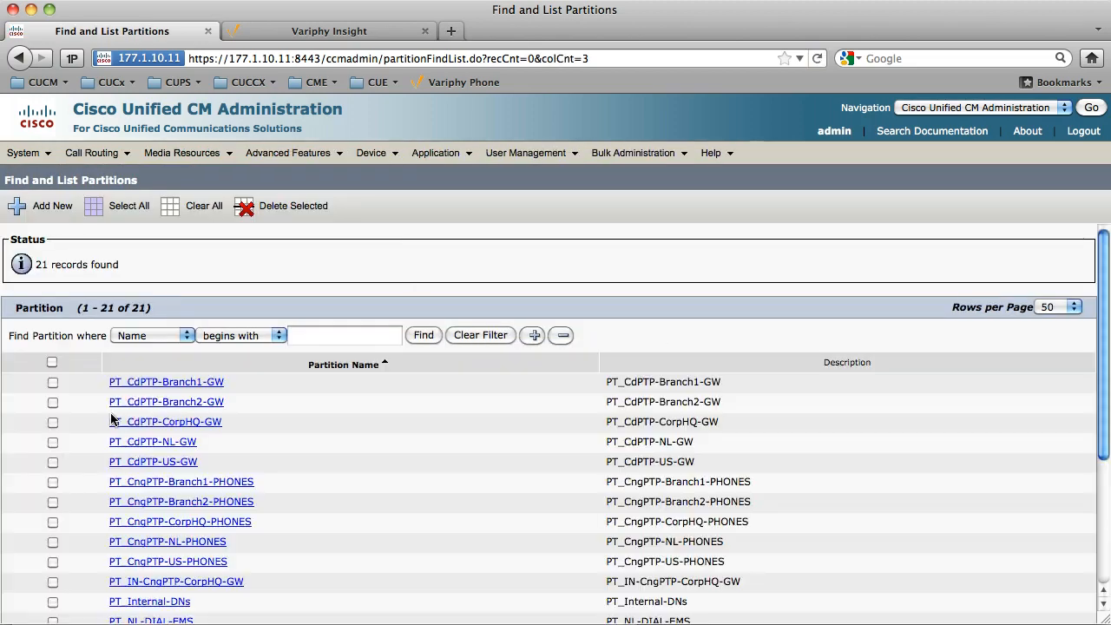
{"action": "left_click", "coordinate": [53, 581]}
{"action": "left_click", "coordinate": [289, 209]}
{"action": "key", "text": "Return"}
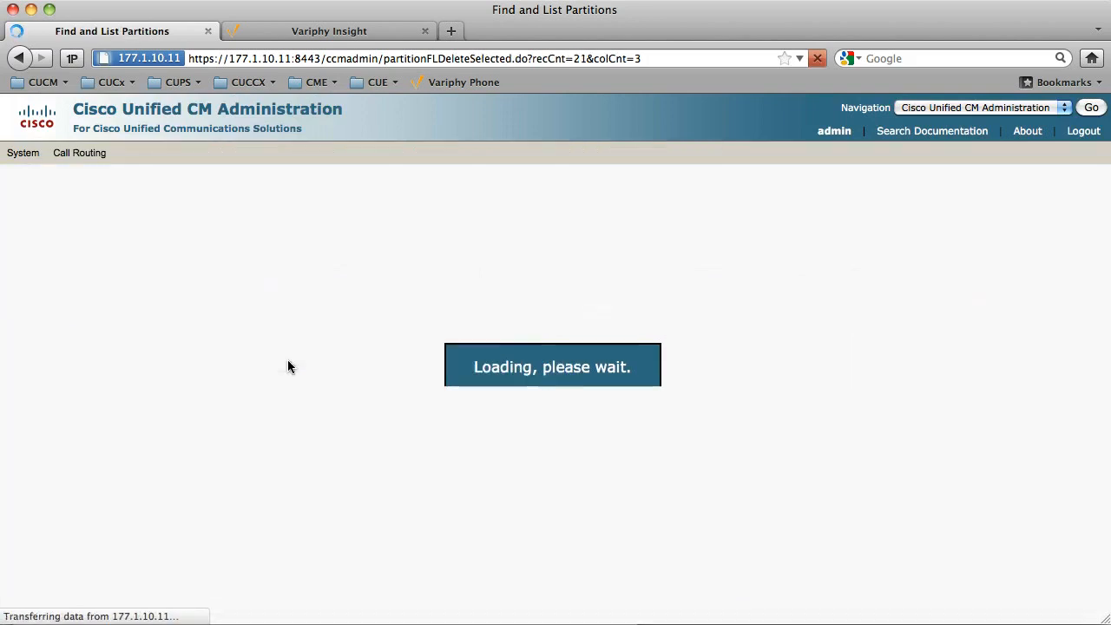
Rename PT_CdPTP-Branch1-GW as PT_CdPTP-Branch1_GW_Egress, copy the _GW_Egress suffix, and save before returning to the partition list.
{"action": "left_click", "coordinate": [141, 382]}
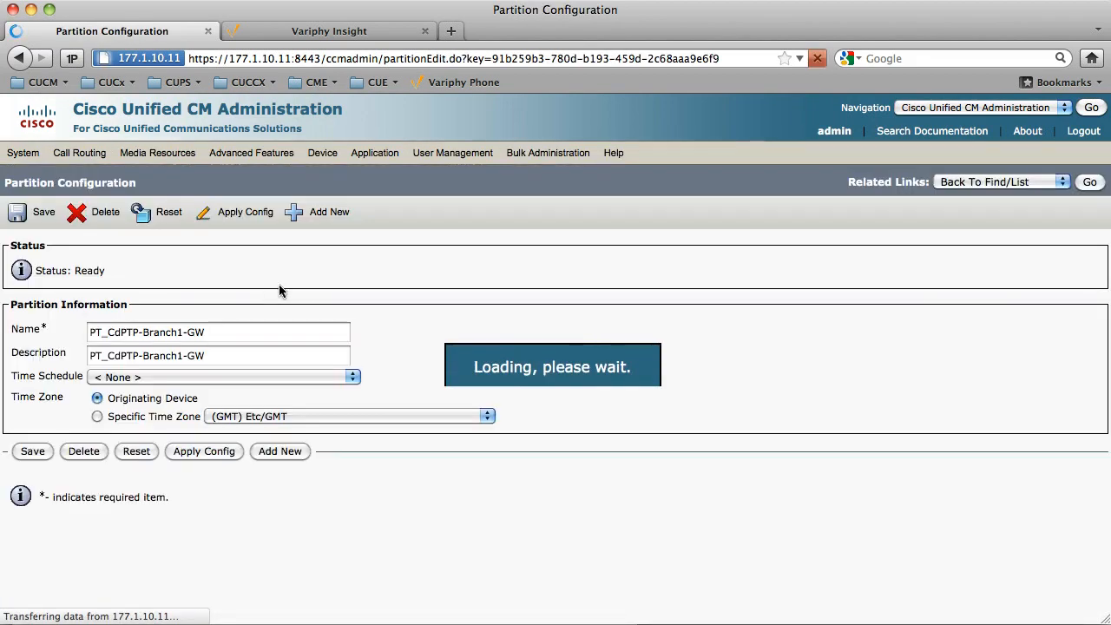
{"action": "key", "text": "BackSpace"}
{"action": "key", "text": "BackSpace"}
{"action": "key", "text": "BackSpace"}
{"action": "type", "text": "_PHONES_Egress"}
{"action": "key", "text": "alt+Left"}
{"action": "key", "text": "Left"}
{"action": "key", "text": "alt+BackSpace"}
{"action": "type", "text": "GW"}
{"action": "key", "text": "Left"}
{"action": "key", "text": "shift+super+Right"}
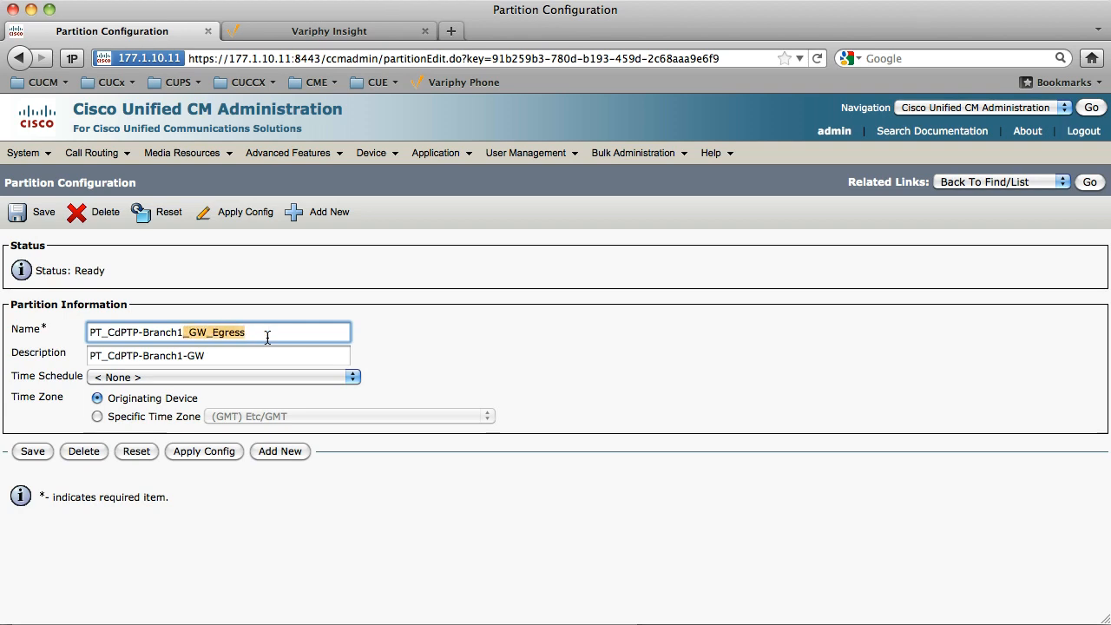
{"action": "left_click", "coordinate": [34, 212]}
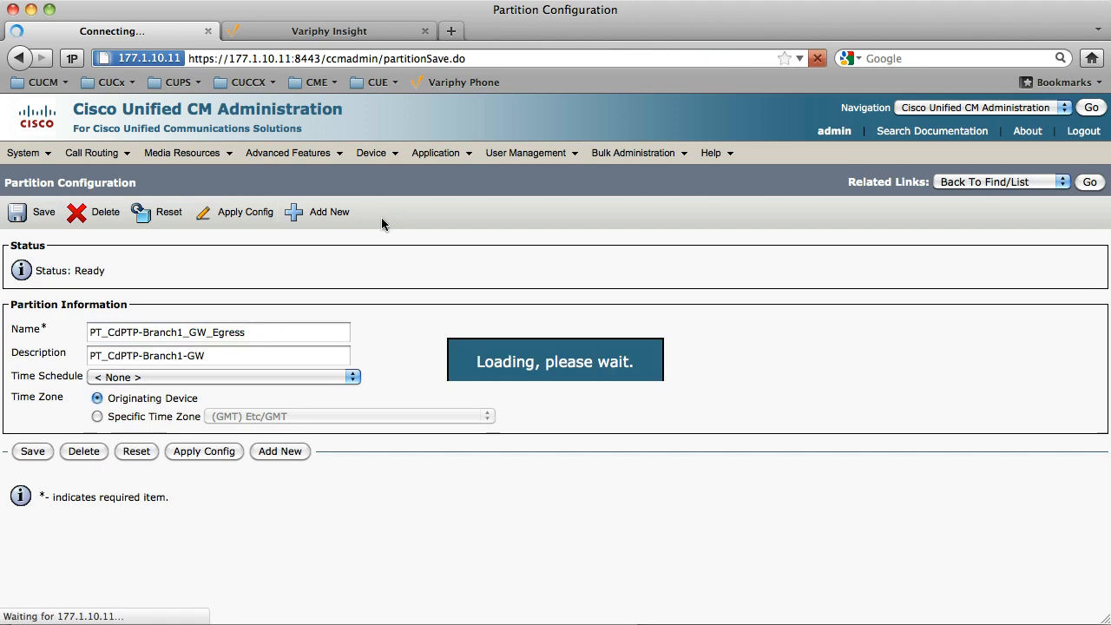
{"action": "left_click", "coordinate": [1079, 187]}
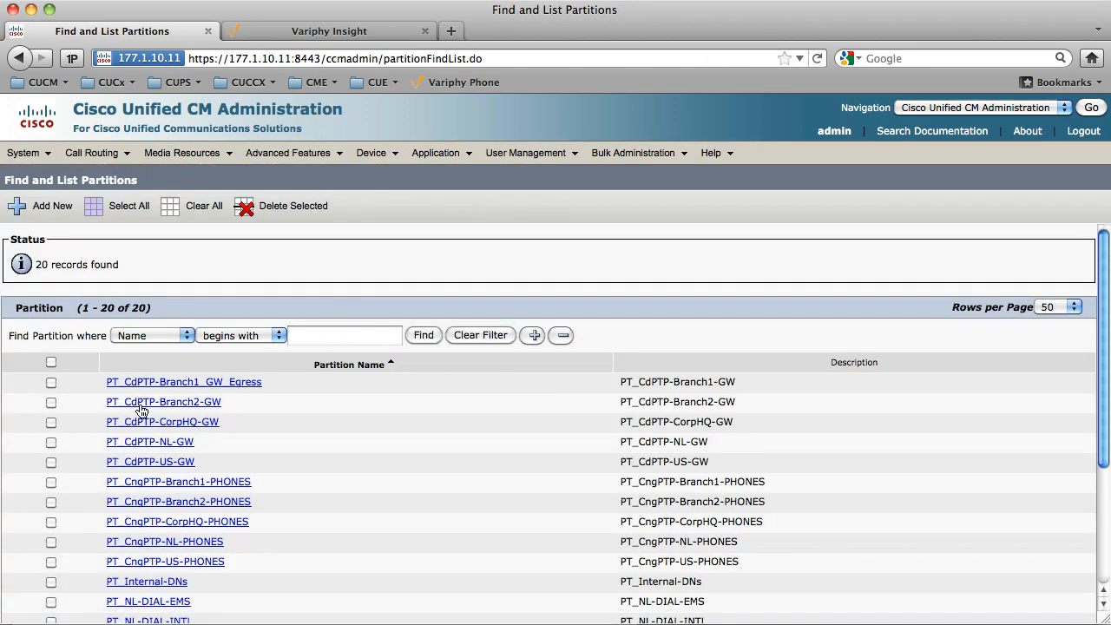
Rename PT_CdPTP-Branch2-GW as PT_CdPTP-Branch2_GW_Egress, save it, and return to the partition list.
{"action": "left_click", "coordinate": [167, 402]}
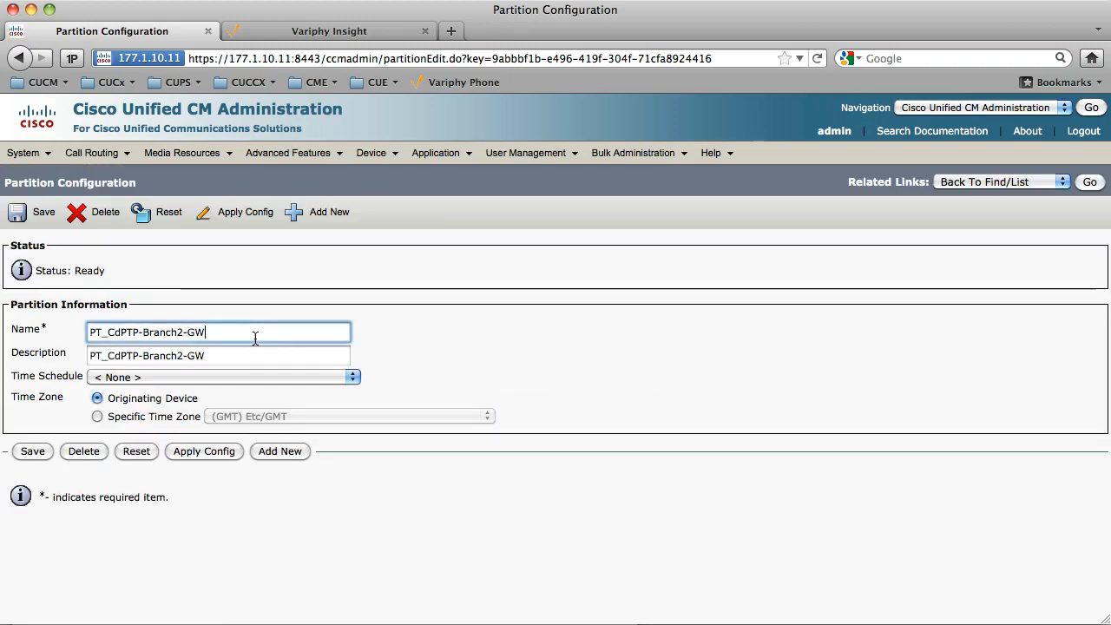
{"action": "key", "text": "BackSpace"}
{"action": "type", "text": "_GW_Egress"}
{"action": "left_click", "coordinate": [39, 213]}
{"action": "left_click", "coordinate": [1090, 184]}
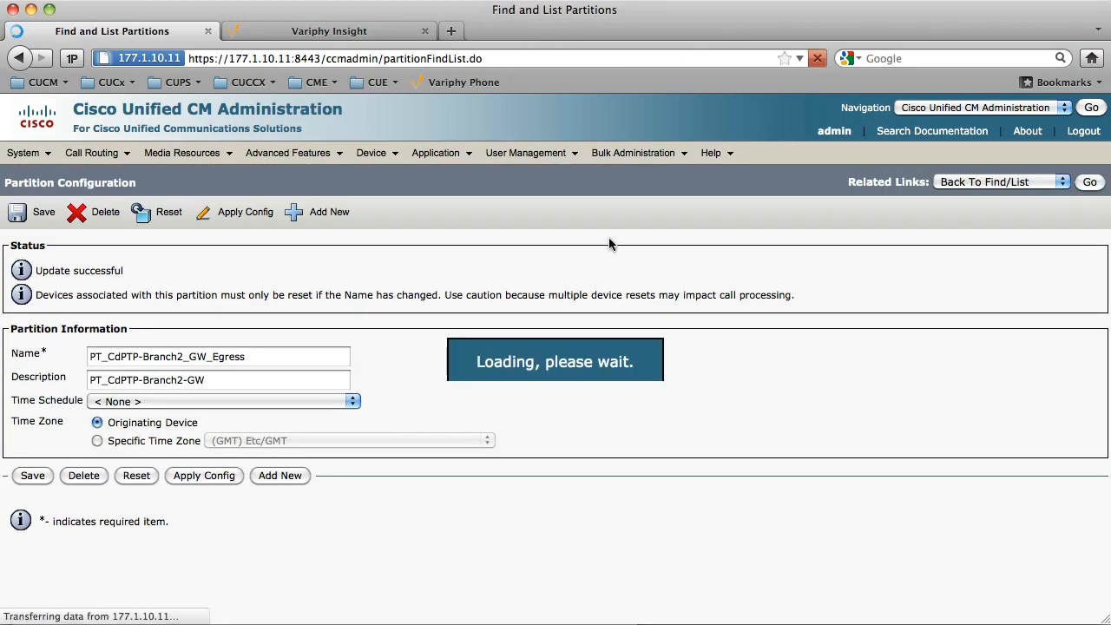
Rename PT_CdPTP-CorpHQ-GW as PT_CdPTP-CorpHQ_GW_Egress, save it, and return to the partition list.
{"action": "left_click", "coordinate": [193, 427]}
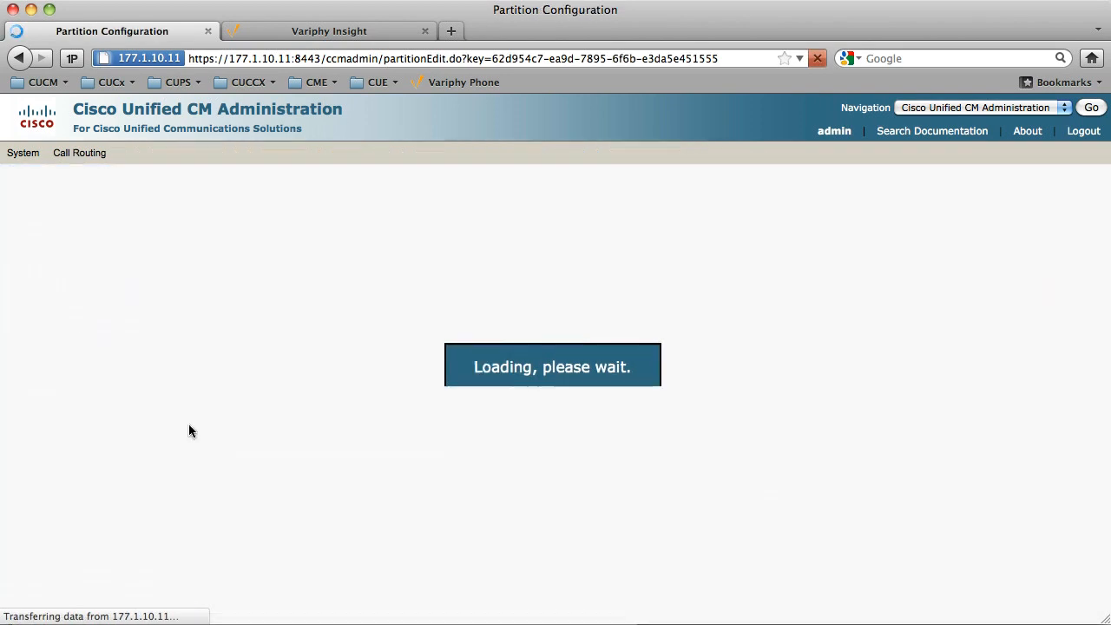
{"action": "type", "text": "_GW_Egress"}
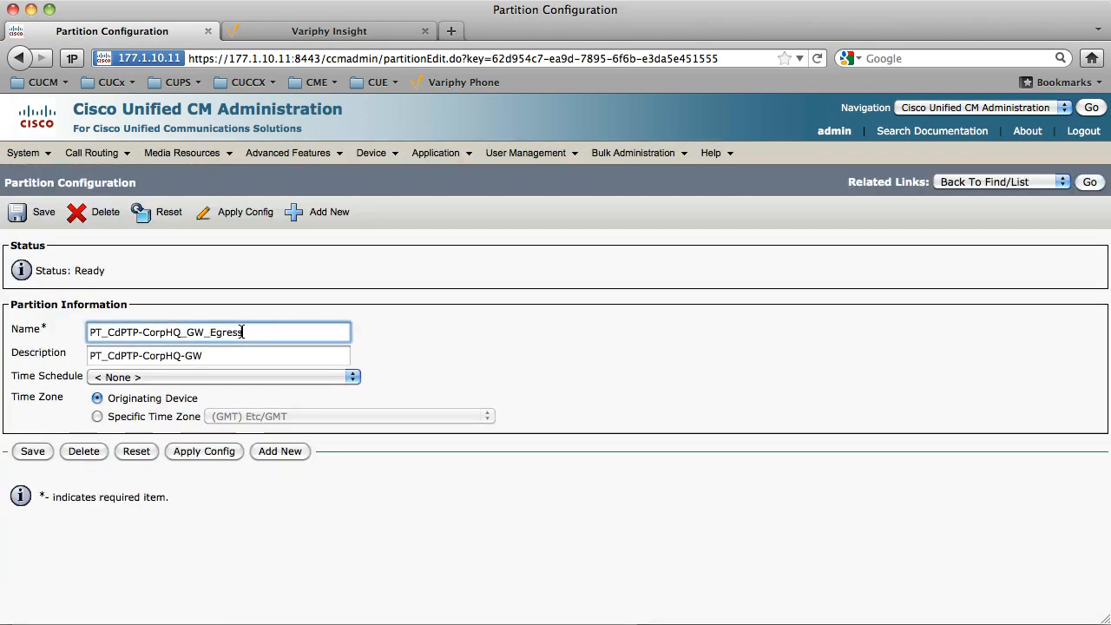
{"action": "left_click", "coordinate": [17, 212]}
{"action": "left_click", "coordinate": [1090, 185]}
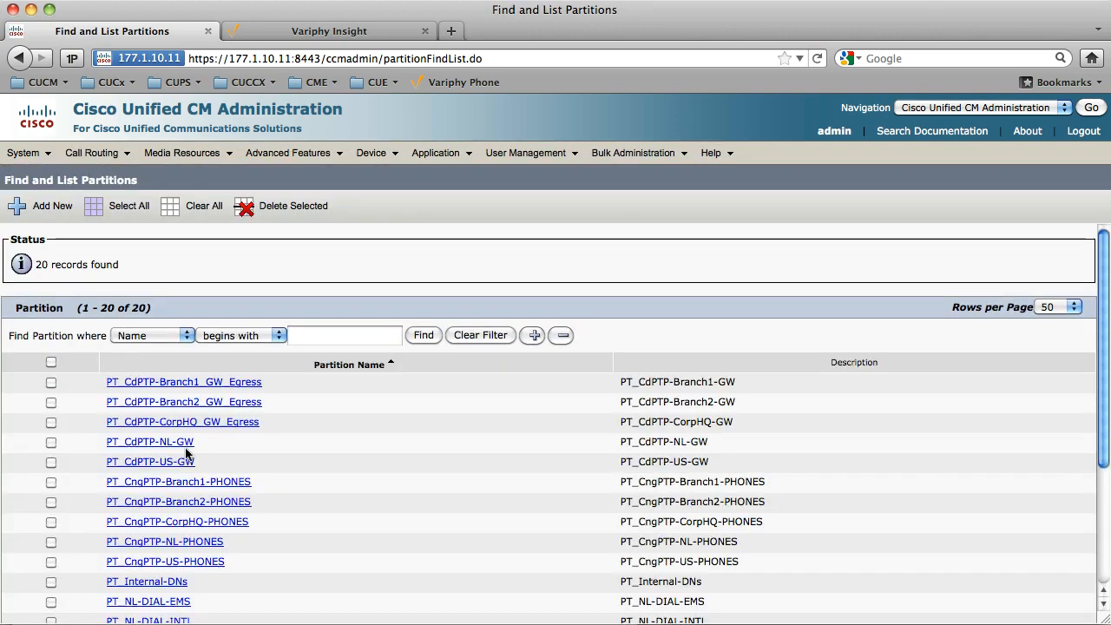
Rename PT_CdPTP-NL-GW as PT_CdPTP-NL_GW_Egress, save it, and return to the partition list.
{"action": "left_click", "coordinate": [157, 449]}
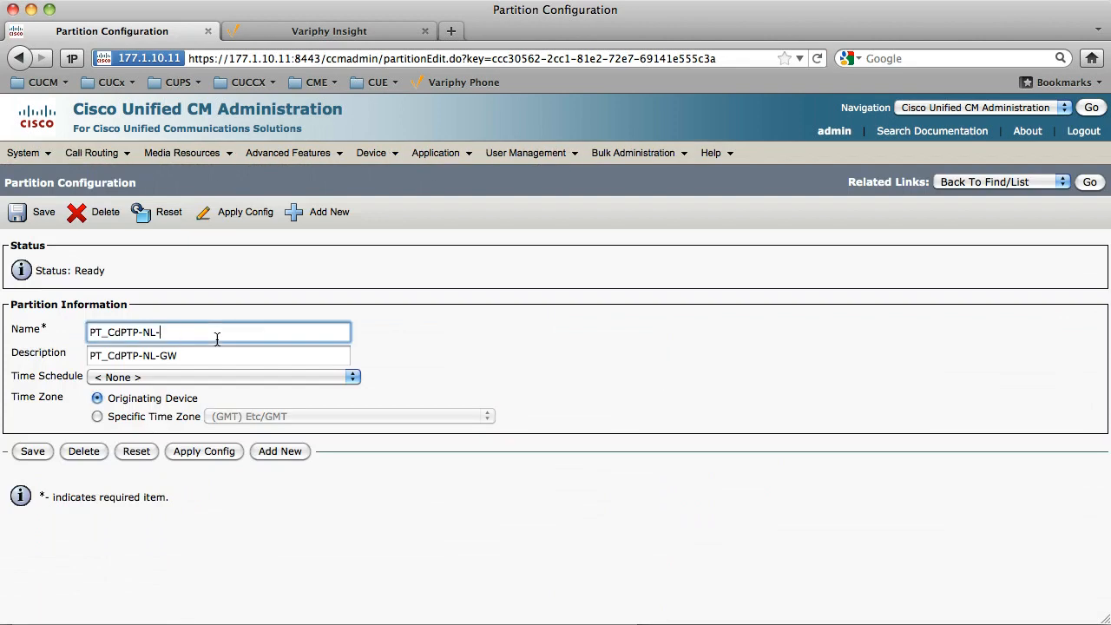
{"action": "key", "text": "BackSpace"}
{"action": "type", "text": "_GW_Egress"}
{"action": "left_click", "coordinate": [34, 212]}
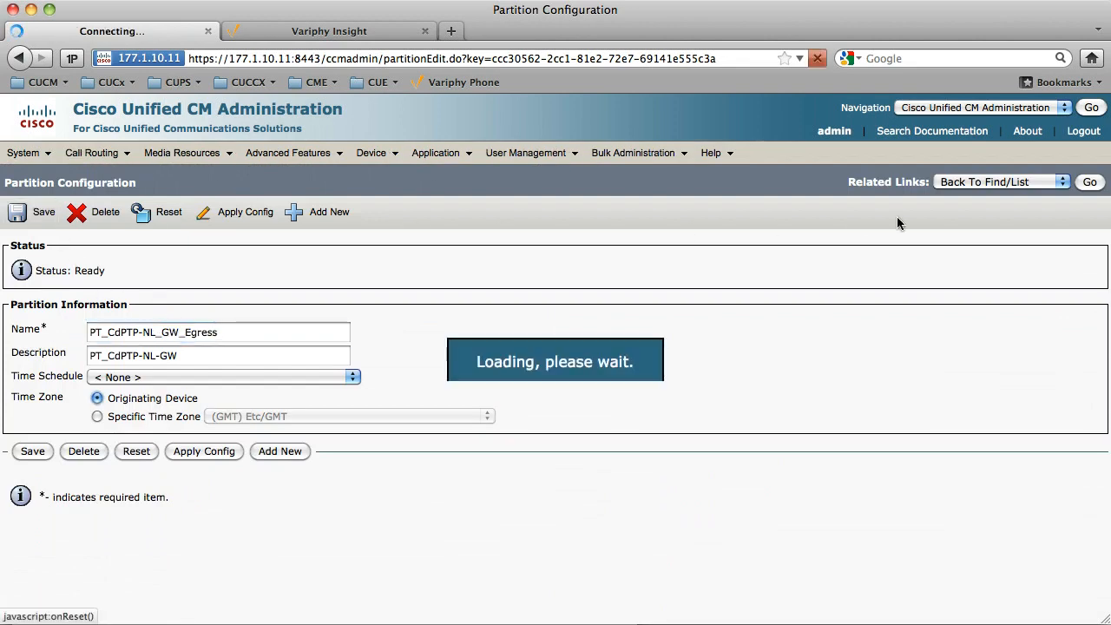
{"action": "left_click", "coordinate": [1090, 182]}
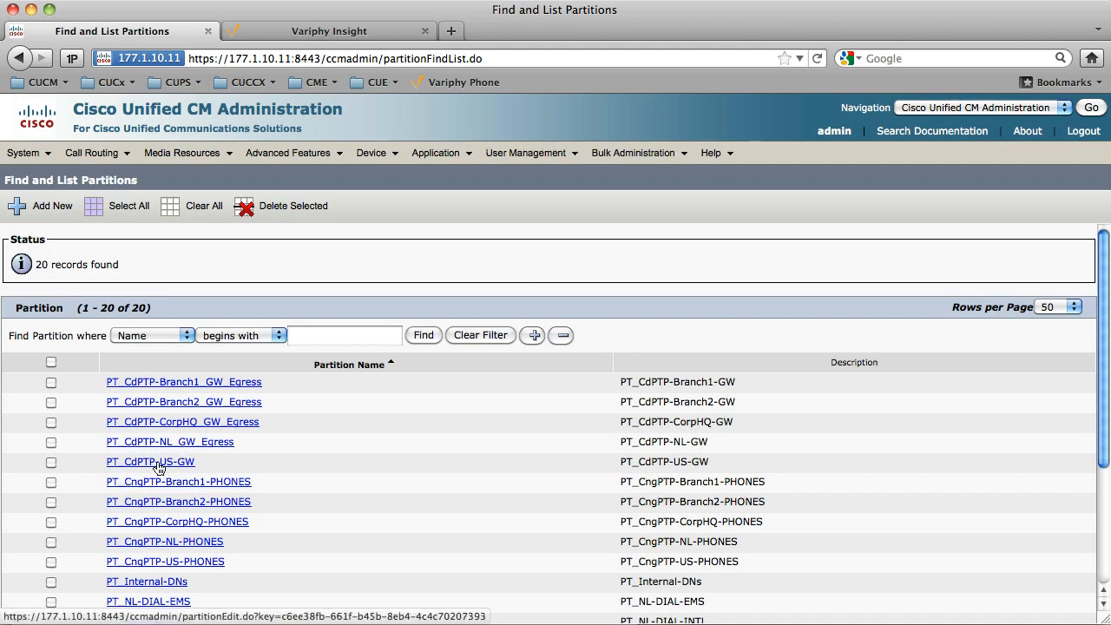
Rename PT_CdPTP-US-GW as PT_CdPTP-US_GW_Egress, save it, and return to the partition list.
{"action": "left_click", "coordinate": [159, 464]}
{"action": "left_click", "coordinate": [226, 332]}
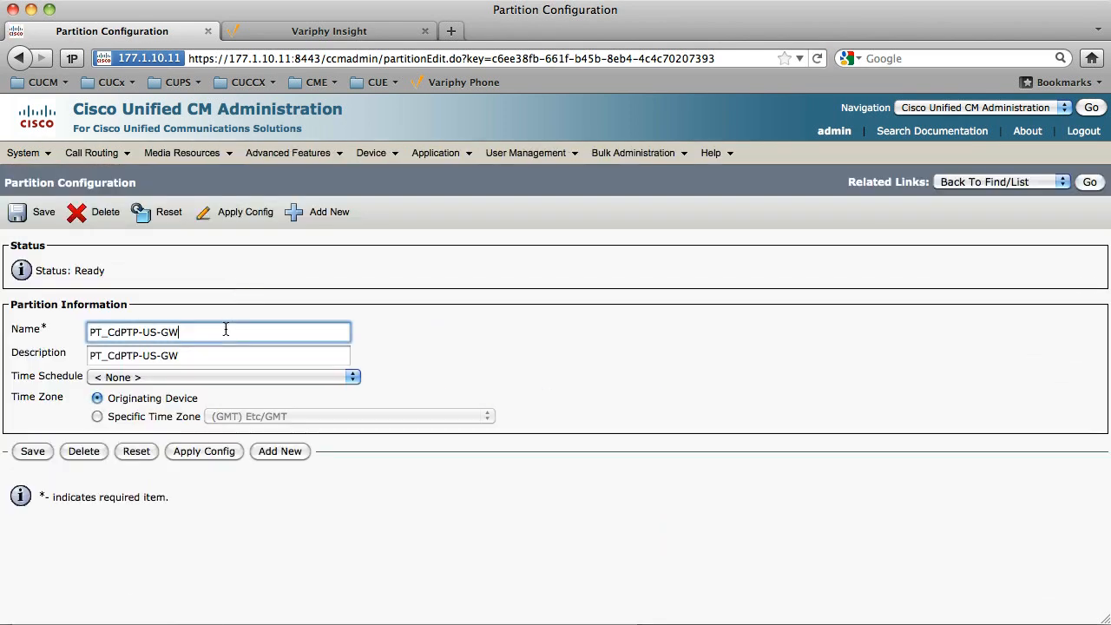
{"action": "type", "text": "_GW_Egress"}
{"action": "left_click", "coordinate": [42, 213]}
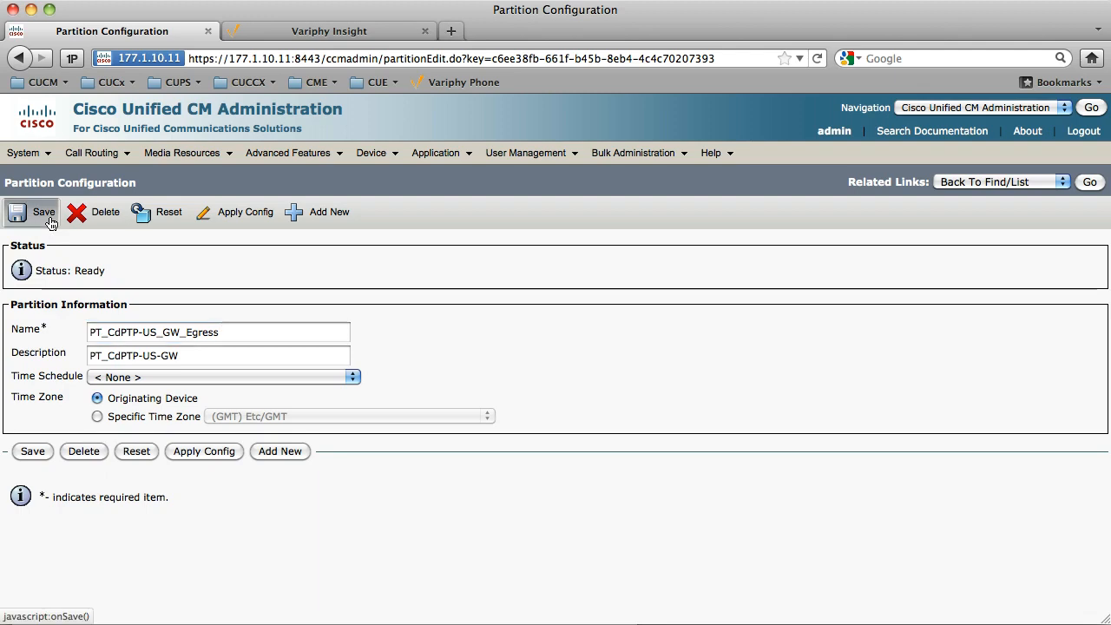
{"action": "left_click", "coordinate": [1089, 182]}
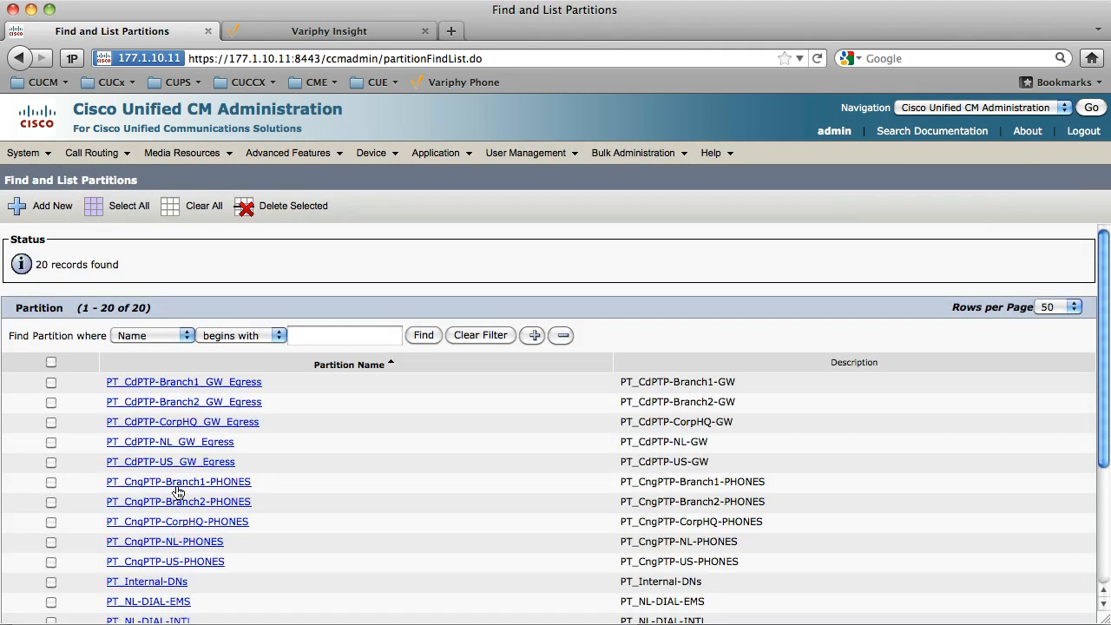
Rename PT_CngPTP-Branch1-PHONES as PT_CngPTP-Branch1_PHONES_Egress, copy the _PHONES_Egress suffix, and save before returning to the partition list.
{"action": "left_click", "coordinate": [178, 483]}
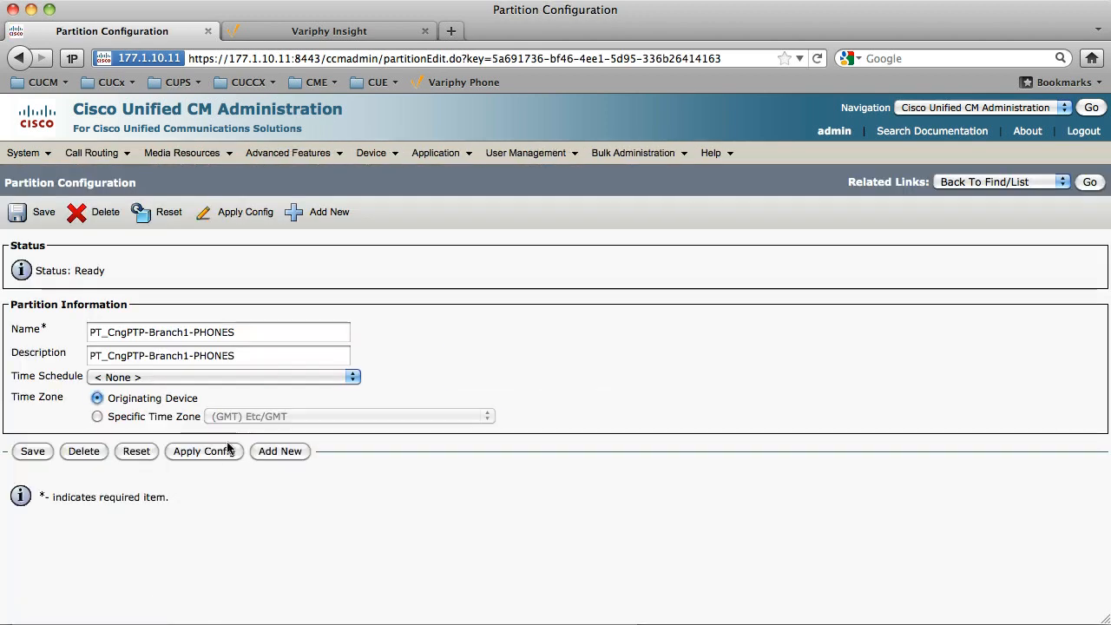
{"action": "left_click", "coordinate": [266, 337]}
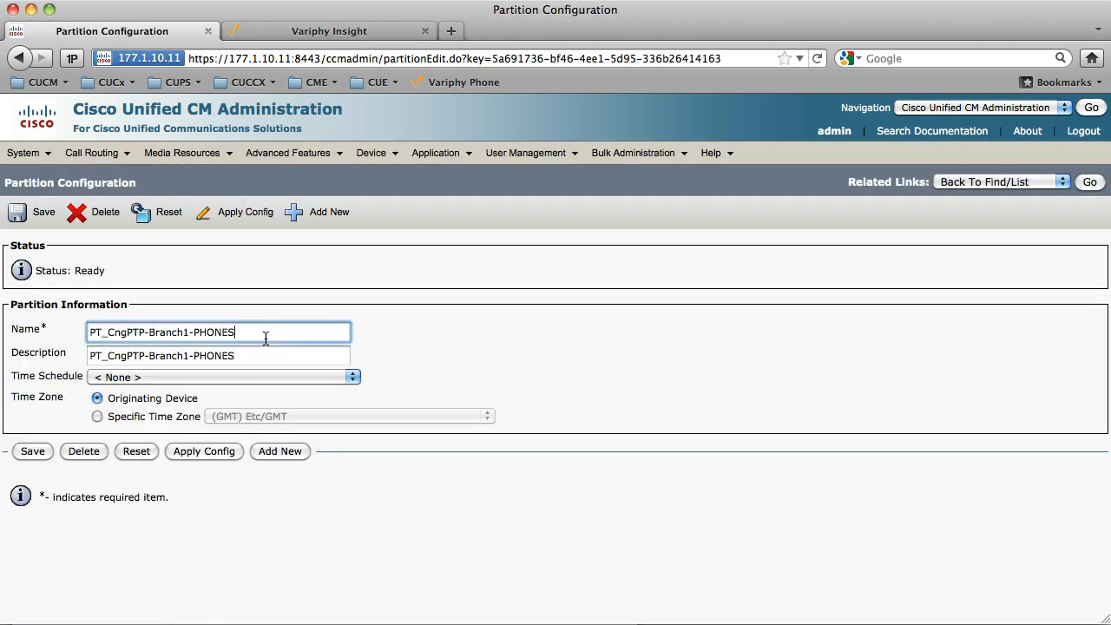
{"action": "type", "text": "__GW_Egress"}
{"action": "key", "text": "BackSpace"}
{"action": "key", "text": "BackSpace"}
{"action": "key", "text": "BackSpace"}
{"action": "key", "text": "BackSpace"}
{"action": "key", "text": "BackSpace"}
{"action": "type", "text": "_"}
{"action": "key", "text": "Left"}
{"action": "key", "text": "shift+super+Right"}
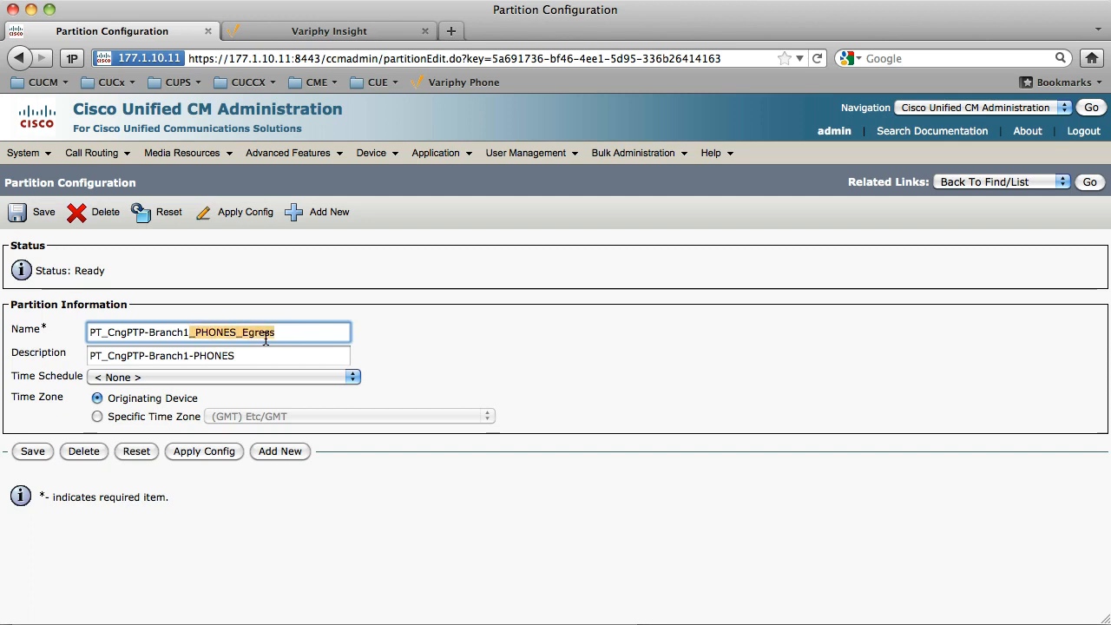
{"action": "left_click", "coordinate": [35, 212]}
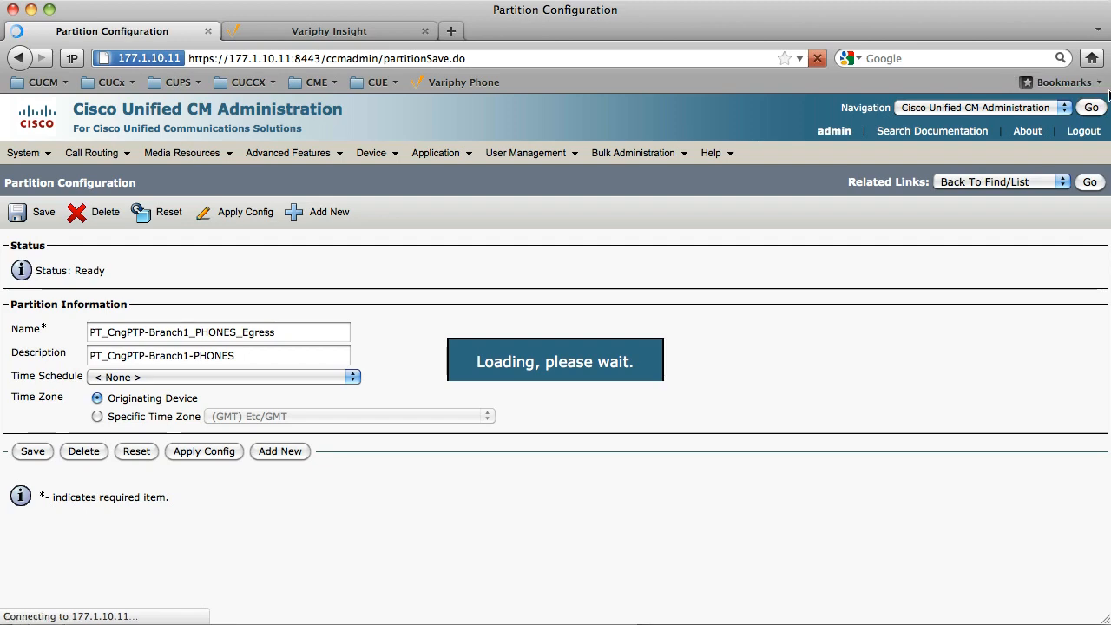
{"action": "left_click", "coordinate": [1089, 183]}
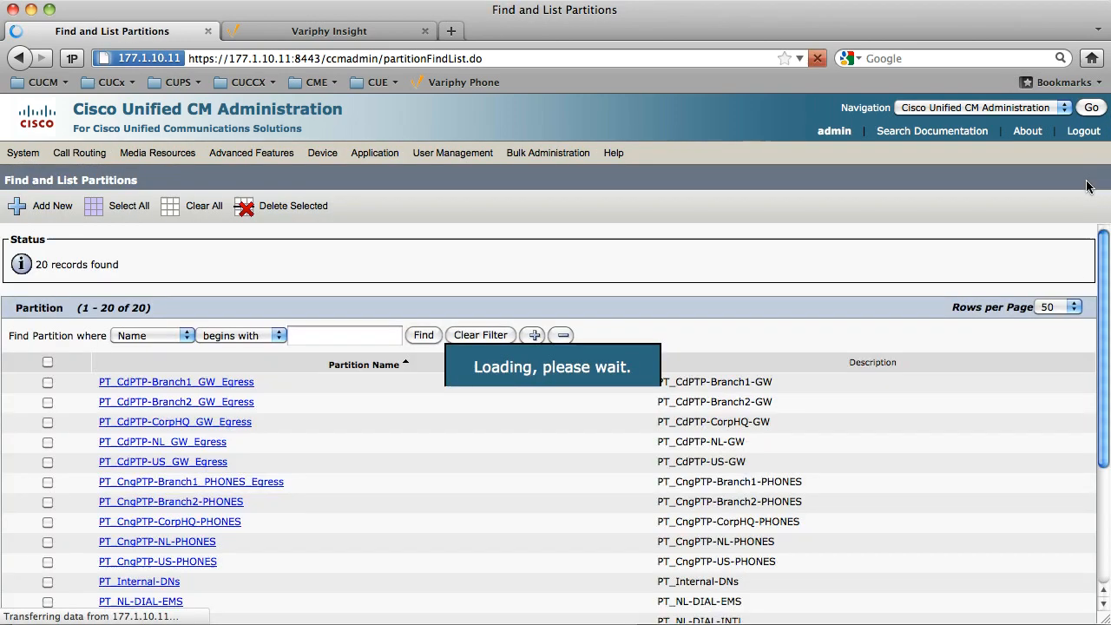
Rename PT_CngPTP-Branch2-PHONES as PT_CngPTP-Branch2_PHONES_Egress, save it, and return to the partition list.
{"action": "left_click", "coordinate": [161, 503]}
{"action": "key", "text": "BackSpace"}
{"action": "key", "text": "BackSpace"}
{"action": "key", "text": "BackSpace"}
{"action": "key", "text": "BackSpace"}
{"action": "key", "text": "BackSpace"}
{"action": "key", "text": "BackSpace"}
{"action": "key", "text": "BackSpace"}
{"action": "type", "text": "_PHONES_Egress"}
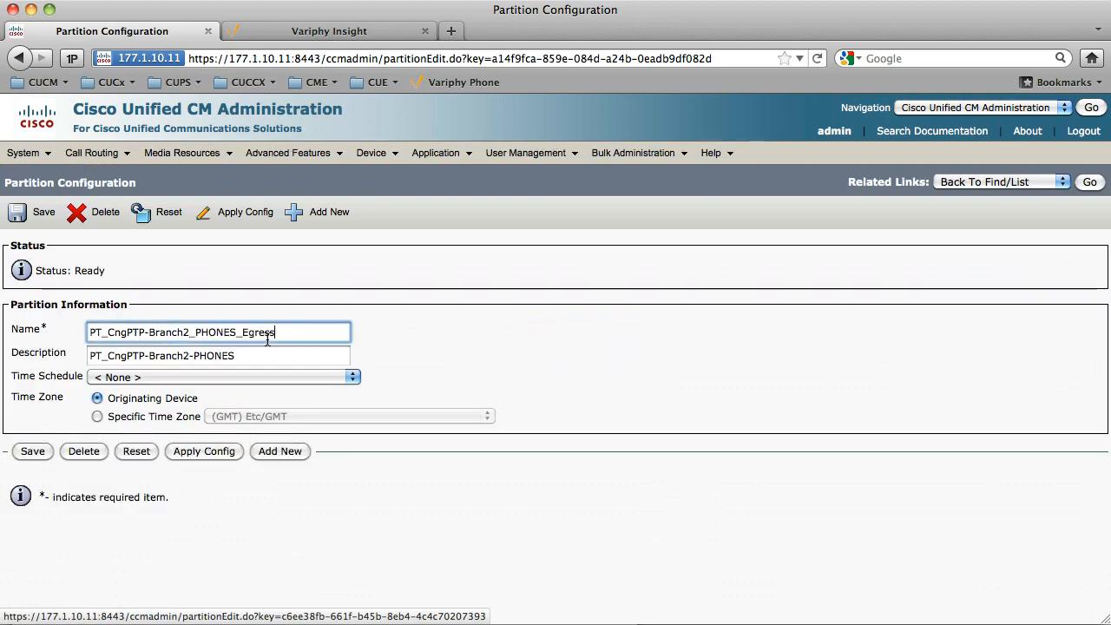
{"action": "left_click", "coordinate": [16, 214]}
{"action": "left_click", "coordinate": [1094, 184]}
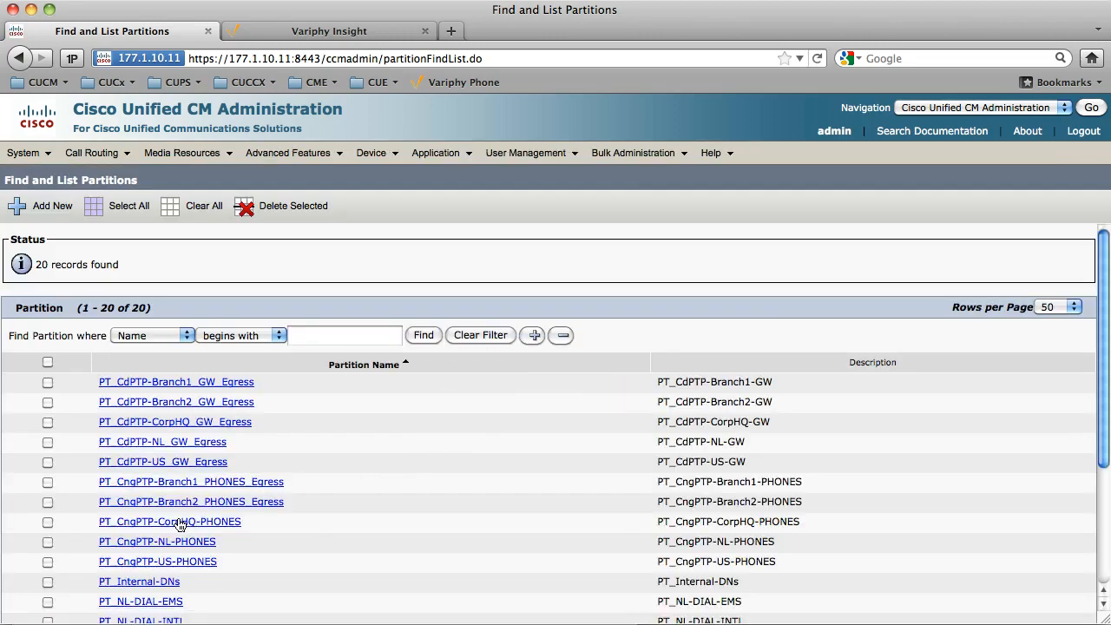
Rename PT_CngPTP-CorpHQ-PHONES as PT_CngPTP-CorpHQ_PHONES_Egress, save it, and return to the partition list.
{"action": "left_click", "coordinate": [180, 522]}
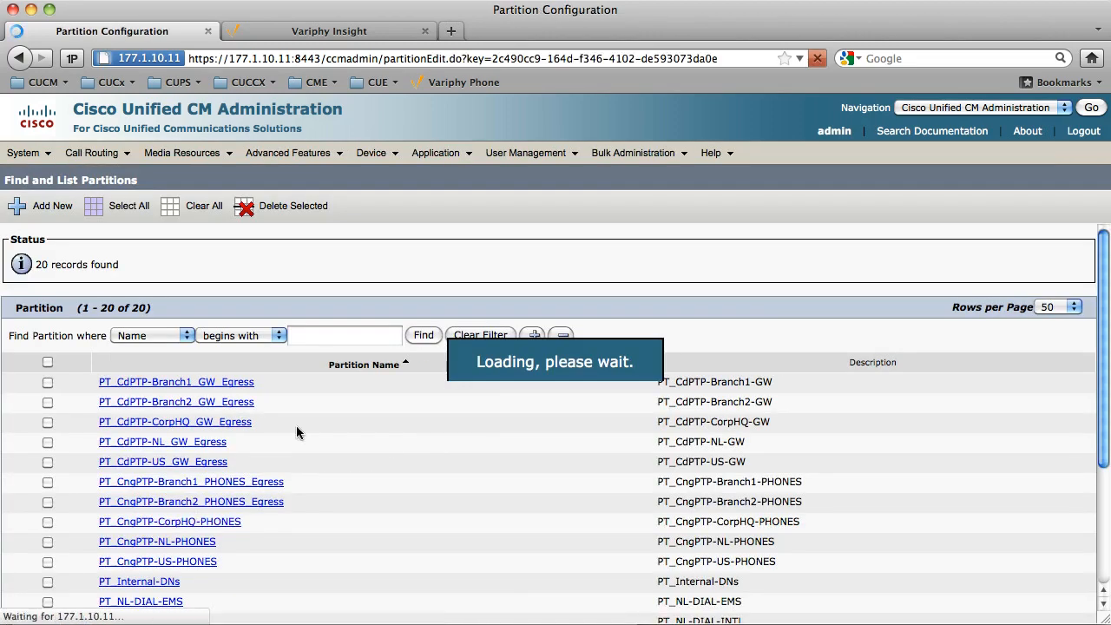
{"action": "key", "text": "BackSpace"}
{"action": "type", "text": "_PHONES_Egress"}
{"action": "left_click", "coordinate": [38, 214]}
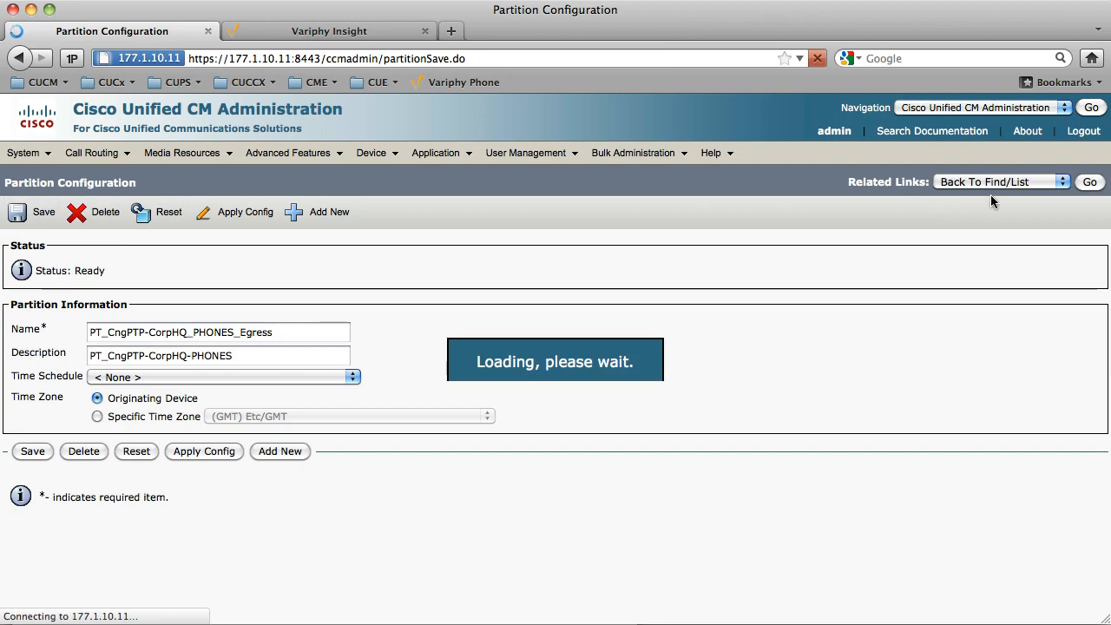
{"action": "left_click", "coordinate": [1090, 181]}
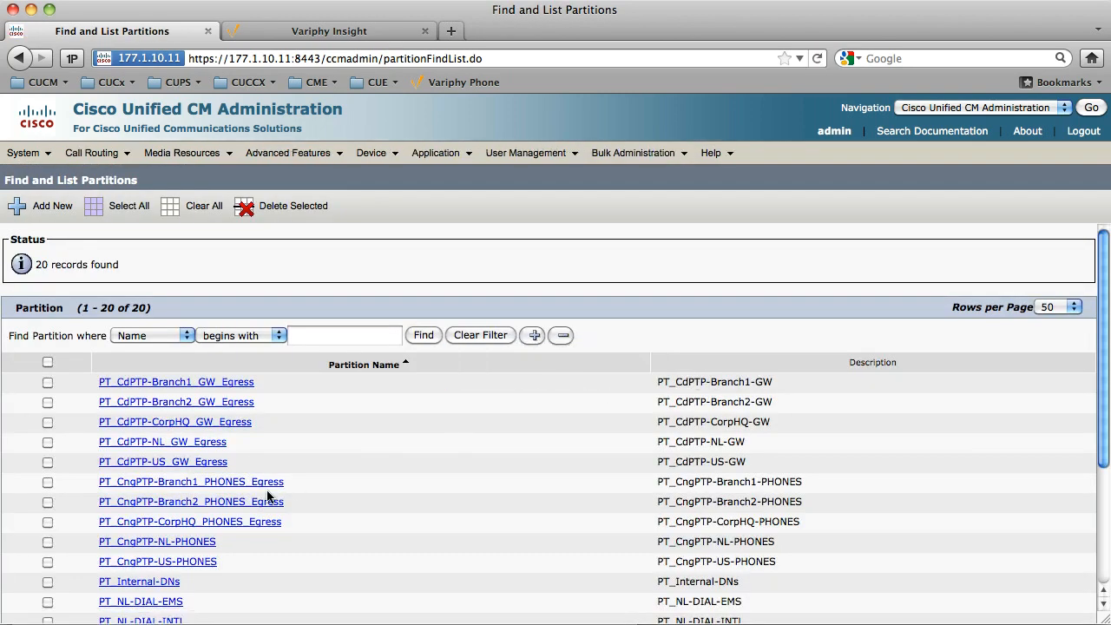
Rename PT_CngPTP-NL-PHONES as PT_CngPTP-NL_PHONES_Egress, save it, and return to the partition list.
{"action": "left_click", "coordinate": [209, 541]}
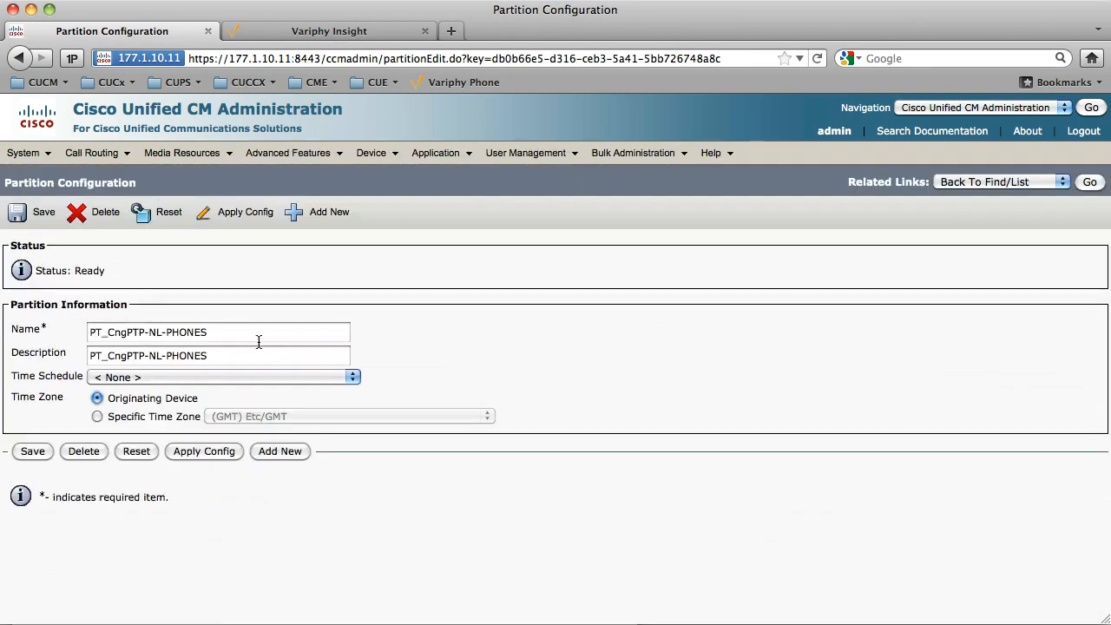
{"action": "left_click", "coordinate": [259, 337]}
{"action": "key", "text": "BackSpace"}
{"action": "key", "text": "BackSpace"}
{"action": "key", "text": "BackSpace"}
{"action": "key", "text": "BackSpace"}
{"action": "key", "text": "BackSpace"}
{"action": "key", "text": "BackSpace"}
{"action": "key", "text": "BackSpace"}
{"action": "type", "text": "_PHONES_Egress"}
{"action": "left_click", "coordinate": [41, 212]}
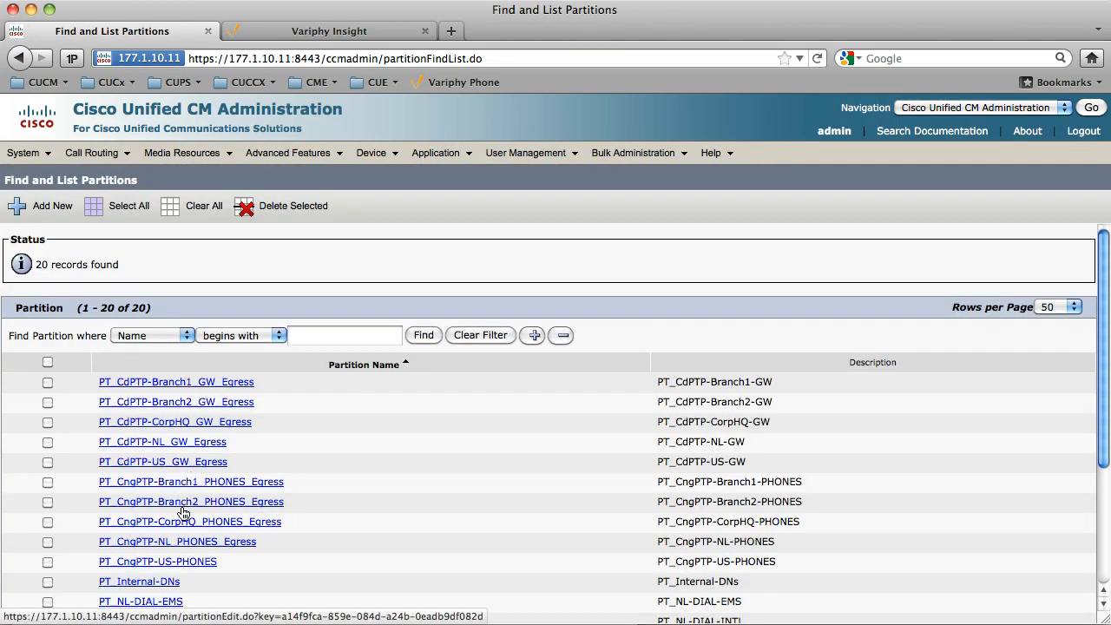
Rename PT_CngPTP-US-PHONES as PT_CngPTP-US_PHONES_Egress, save it, and return to the partition list.
{"action": "left_click", "coordinate": [179, 561]}
{"action": "left_click", "coordinate": [238, 339]}
{"action": "key", "text": "BackSpace"}
{"action": "key", "text": "BackSpace"}
{"action": "key", "text": "BackSpace"}
{"action": "key", "text": "BackSpace"}
{"action": "key", "text": "BackSpace"}
{"action": "key", "text": "BackSpace"}
{"action": "key", "text": "BackSpace"}
{"action": "type", "text": "_PHONES_Egress"}
{"action": "left_click", "coordinate": [40, 220]}
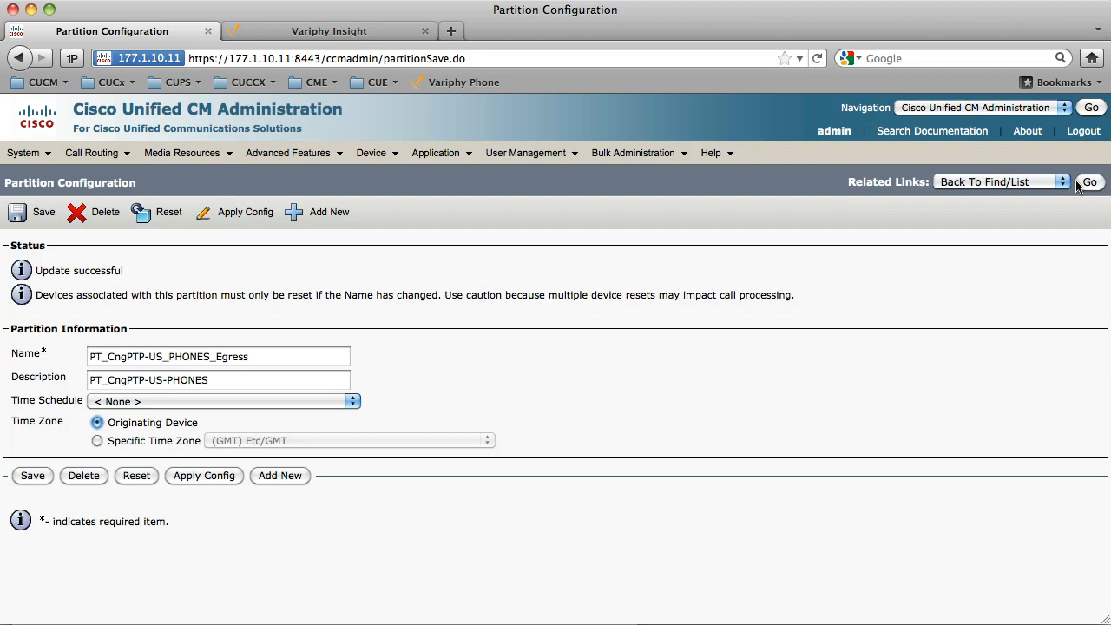
{"action": "left_click", "coordinate": [1088, 182]}
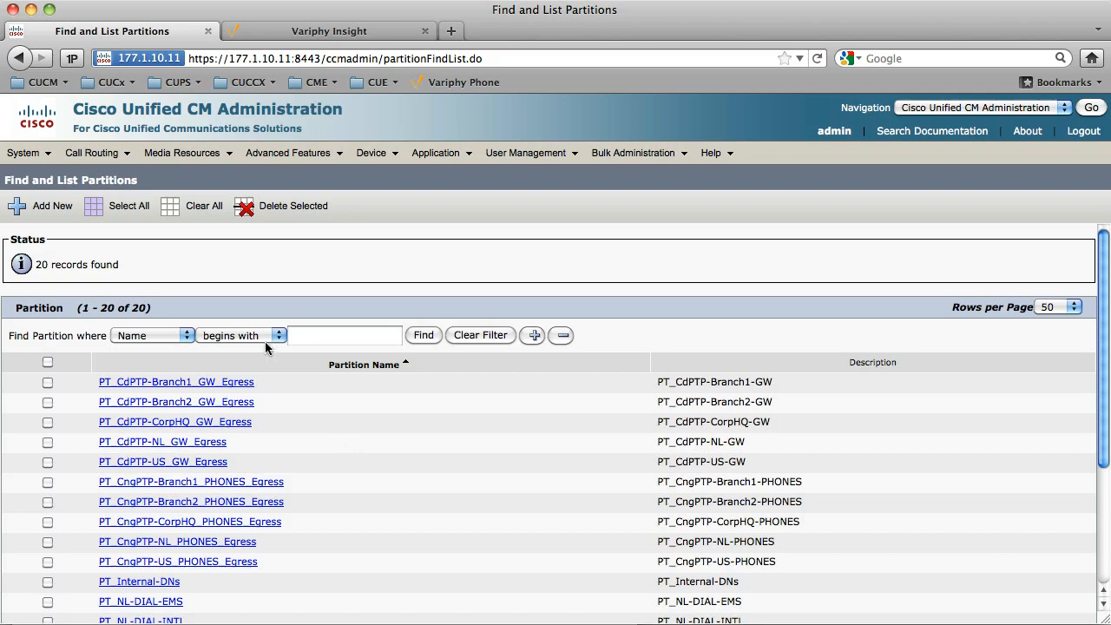
Start a new partition entry and name its first partition PT_CngPTP-Branch1_GW_Ingress, based on the name PT_CdPTP-Branch1_GW_Egress.
{"action": "left_click_drag", "start_coordinate": [257, 389], "coordinate": [76, 388]}
{"action": "key", "text": "super+c"}
{"action": "left_click", "coordinate": [52, 201]}
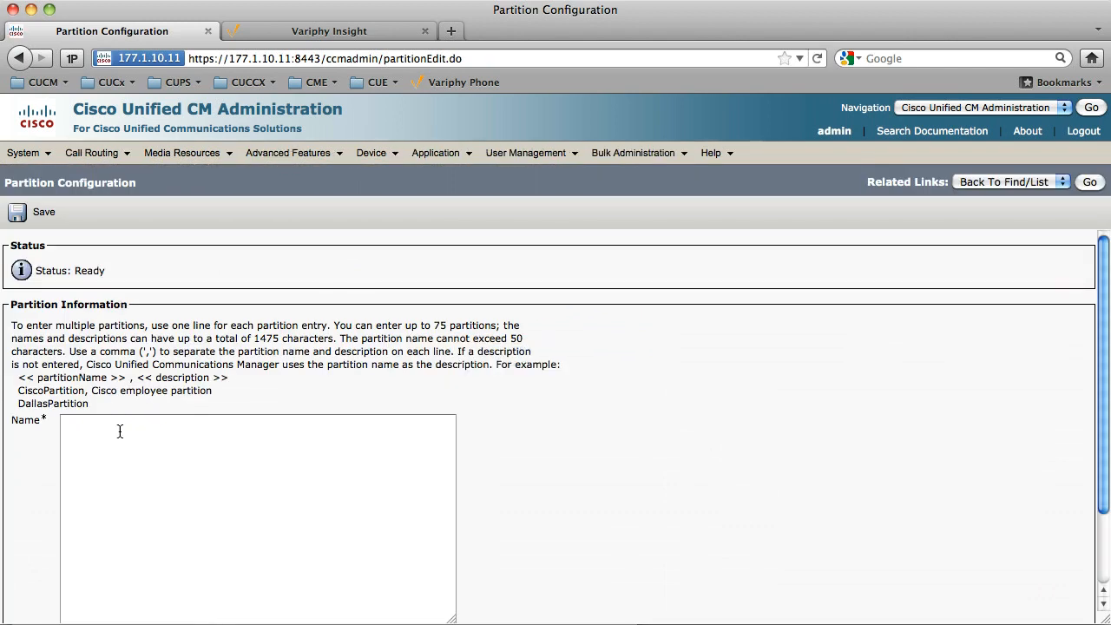
{"action": "left_click", "coordinate": [165, 452]}
{"action": "key", "text": "super+v"}
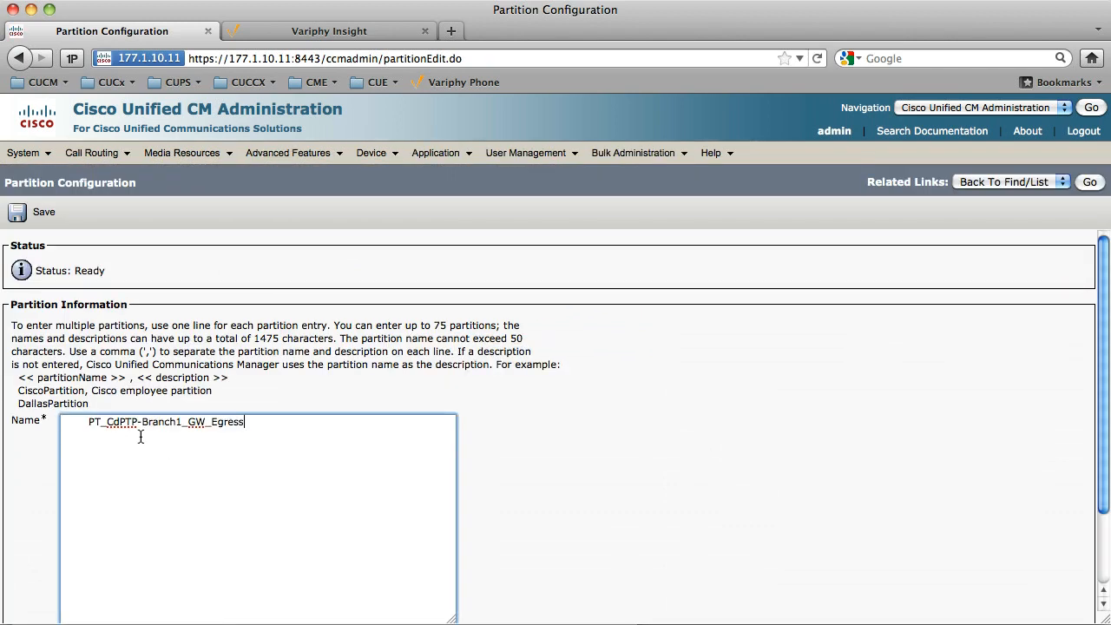
{"action": "key", "text": "BackSpace"}
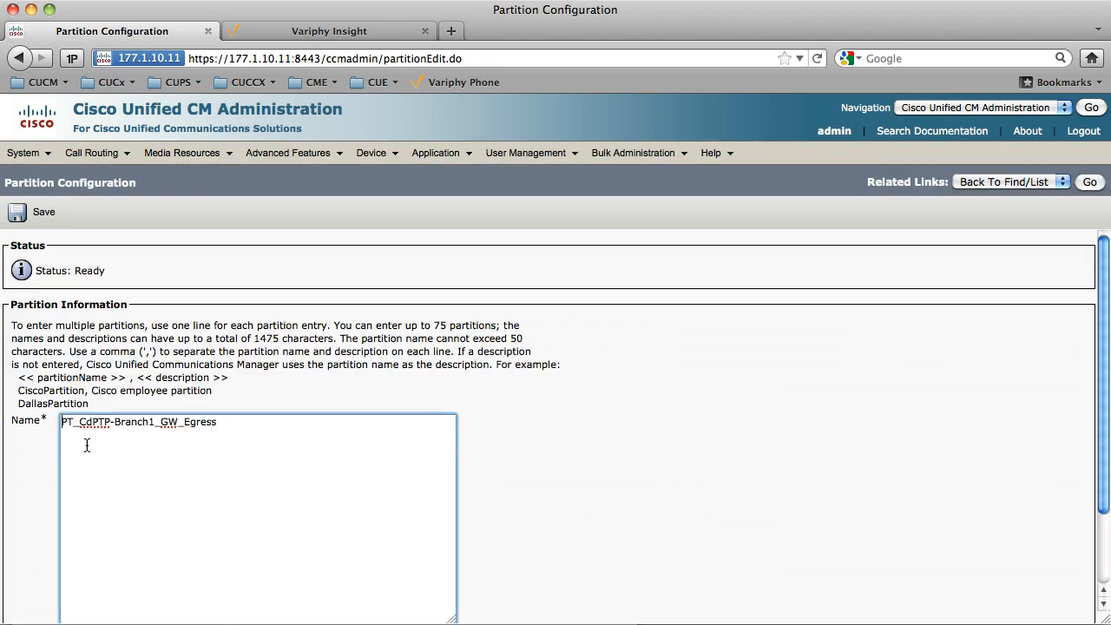
{"action": "key", "text": "BackSpace"}
{"action": "type", "text": "ng"}
{"action": "key", "text": "super+a"}
{"action": "key", "text": "Right"}
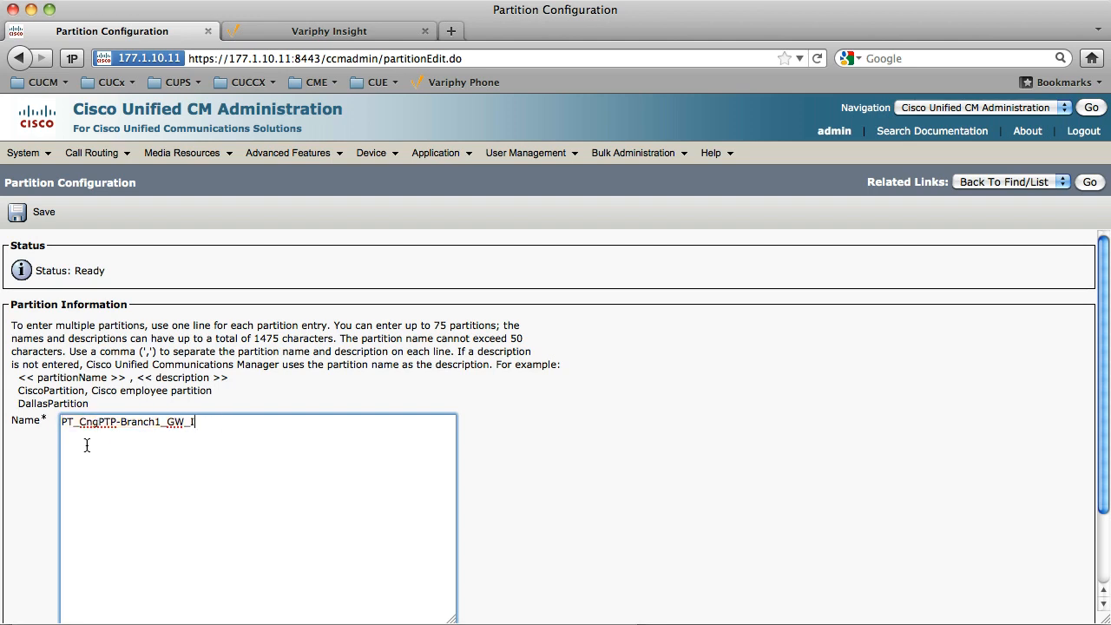
Add a second line to the partition names, copied from the first and changed to PT_CngPTP-Branch2_GW_Ingress.
{"action": "key", "text": "super+a"}
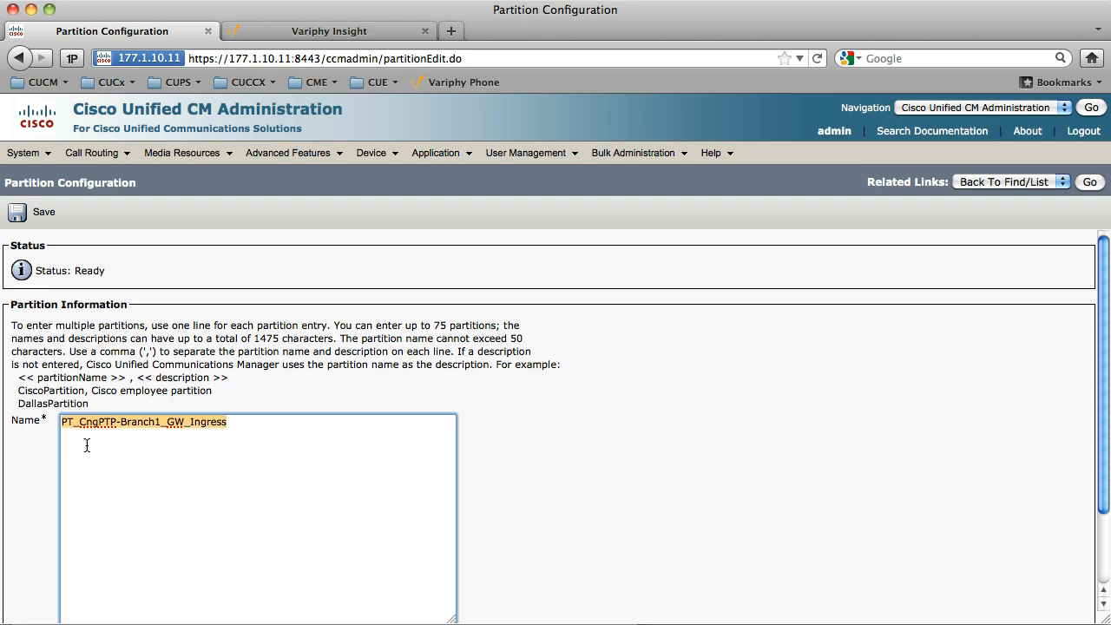
{"action": "key", "text": "super+c"}
{"action": "key", "text": "Right"}
{"action": "key", "text": "Return"}
{"action": "key", "text": "super+v"}
{"action": "key", "text": "Left"}
{"action": "key", "text": "Left"}
{"action": "key", "text": "Left"}
{"action": "key", "text": "Left"}
{"action": "key", "text": "BackSpace"}
{"action": "type", "text": "2"}
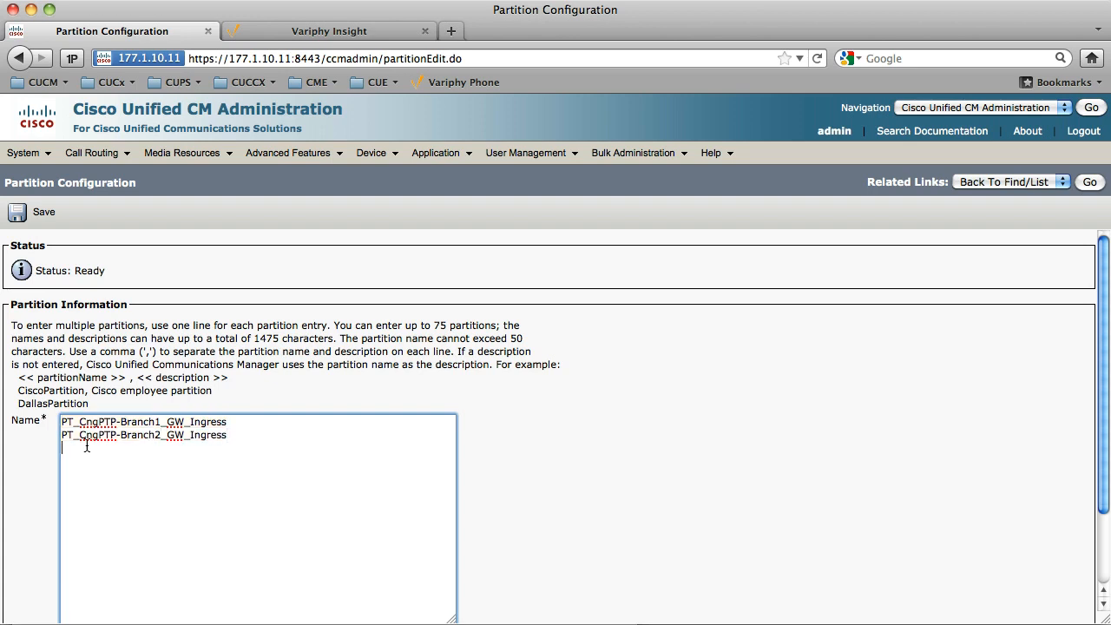
Add a third partition name line reading PT_CngPTP-CorpHQ_GW_Ingress.
{"action": "key", "text": "super+v"}
{"action": "key", "text": "BackSpace"}
{"action": "key", "text": "BackSpace"}
{"action": "key", "text": "BackSpace"}
{"action": "key", "text": "BackSpace"}
{"action": "key", "text": "BackSpace"}
{"action": "key", "text": "BackSpace"}
{"action": "key", "text": "BackSpace"}
{"action": "type", "text": "CorpHQ"}
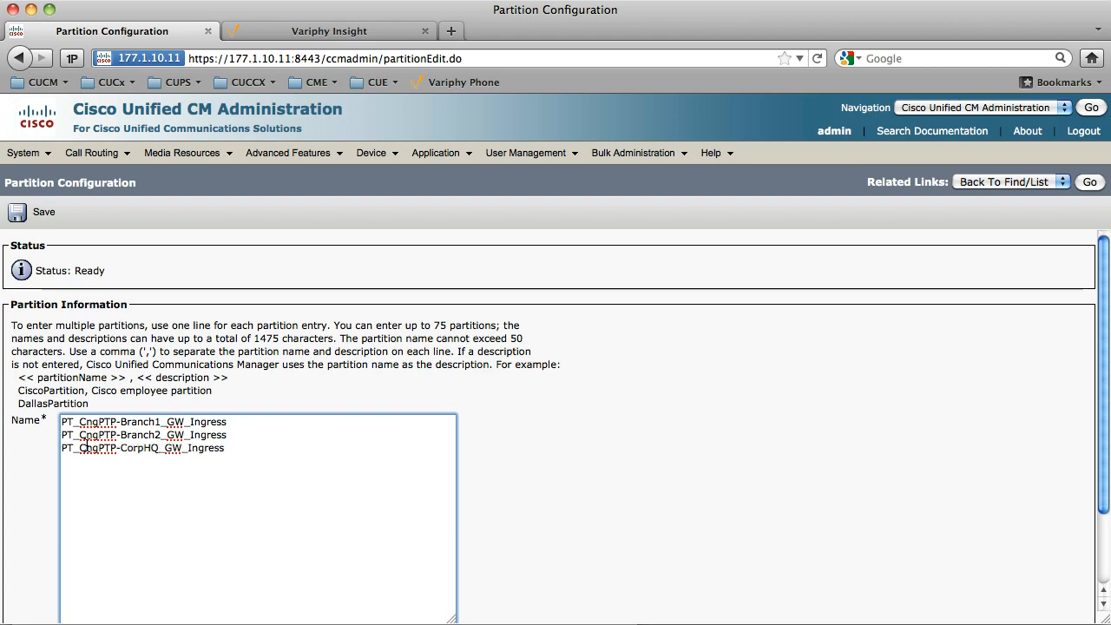
Duplicate the three ingress partition names below the existing lines.
{"action": "key", "text": "super+a"}
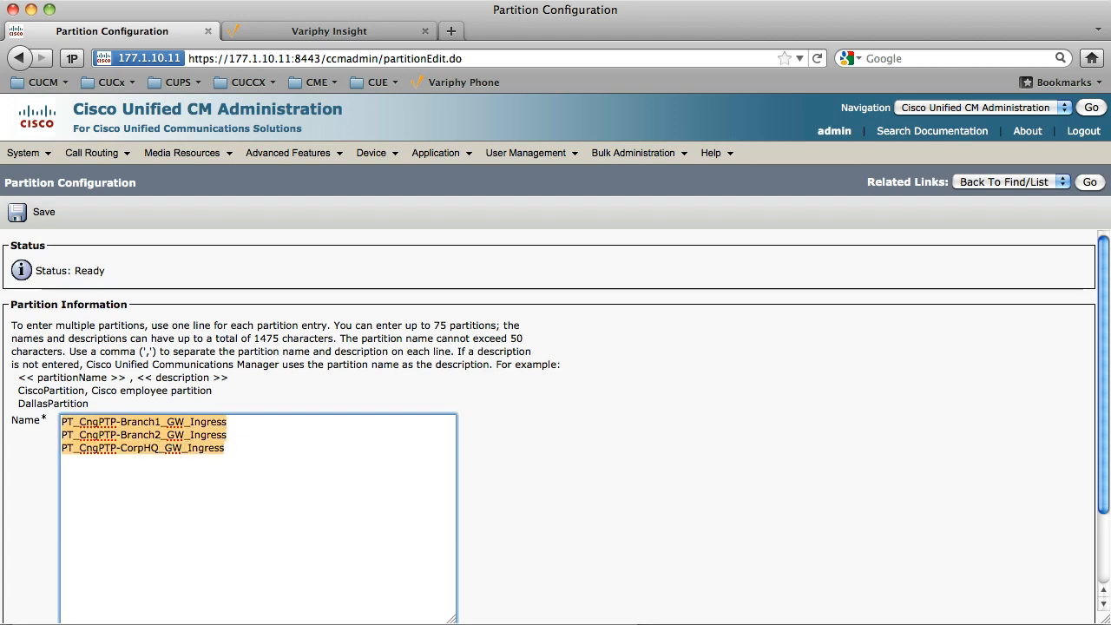
{"action": "key", "text": "super+c"}
{"action": "left_click", "coordinate": [227, 478]}
{"action": "key", "text": "Return"}
{"action": "key", "text": "super+v"}
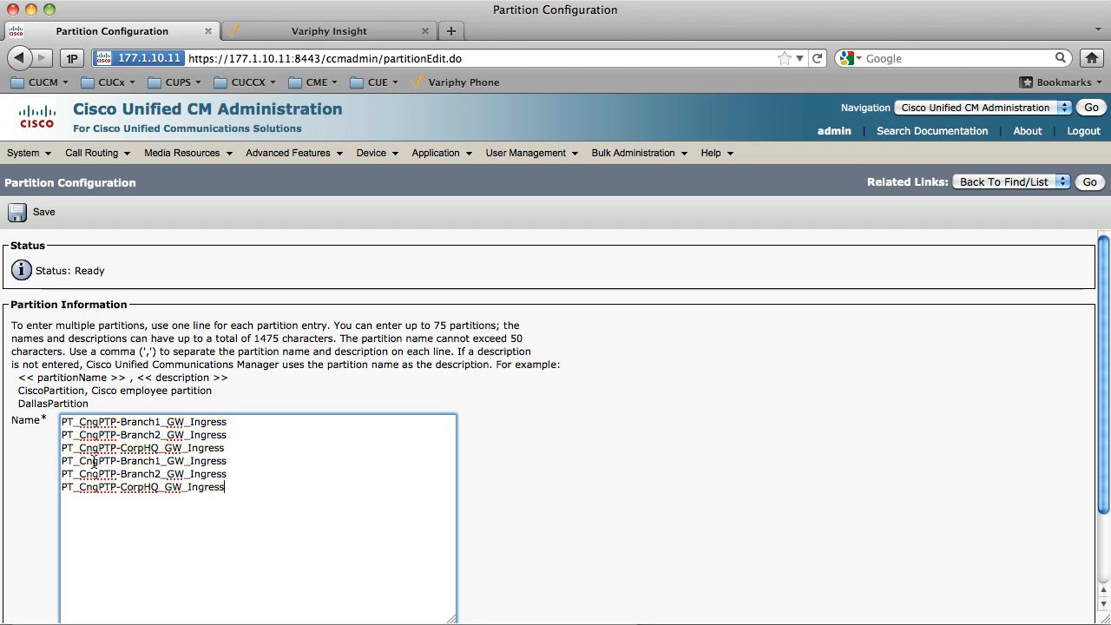
Change CngPTP to CdPTP in the three duplicated Branch1, Branch2 and CorpHQ names and save the new partitions.
{"action": "key", "text": "BackSpace"}
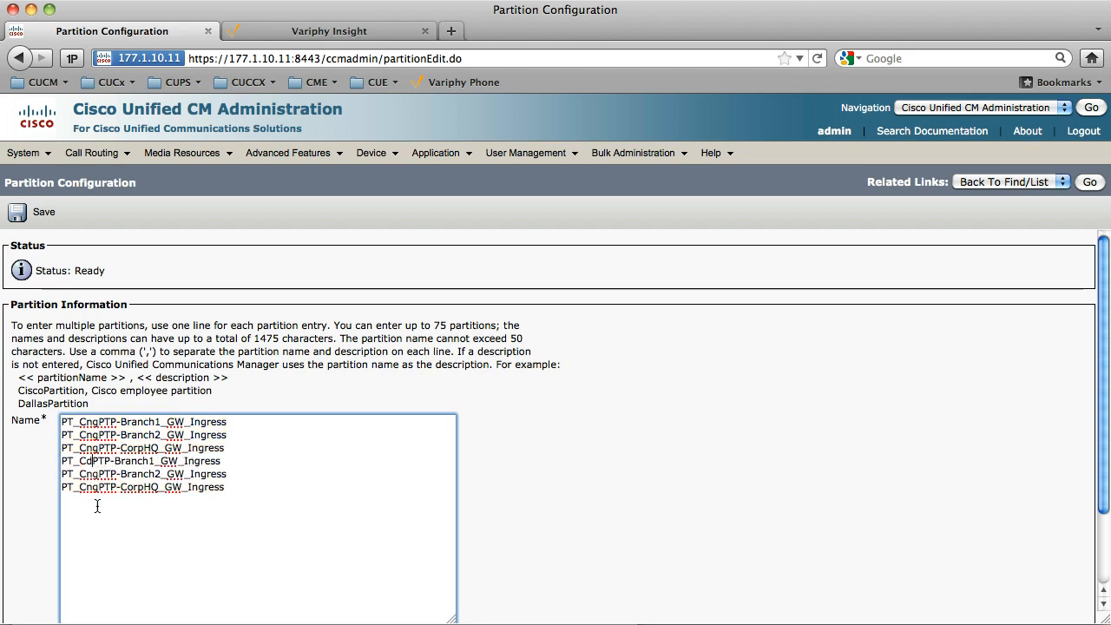
{"action": "key", "text": "BackSpace"}
{"action": "key", "text": "BackSpace"}
{"action": "type", "text": "d"}
{"action": "key", "text": "Down"}
{"action": "key", "text": "BackSpace"}
{"action": "key", "text": "BackSpace"}
{"action": "type", "text": "d"}
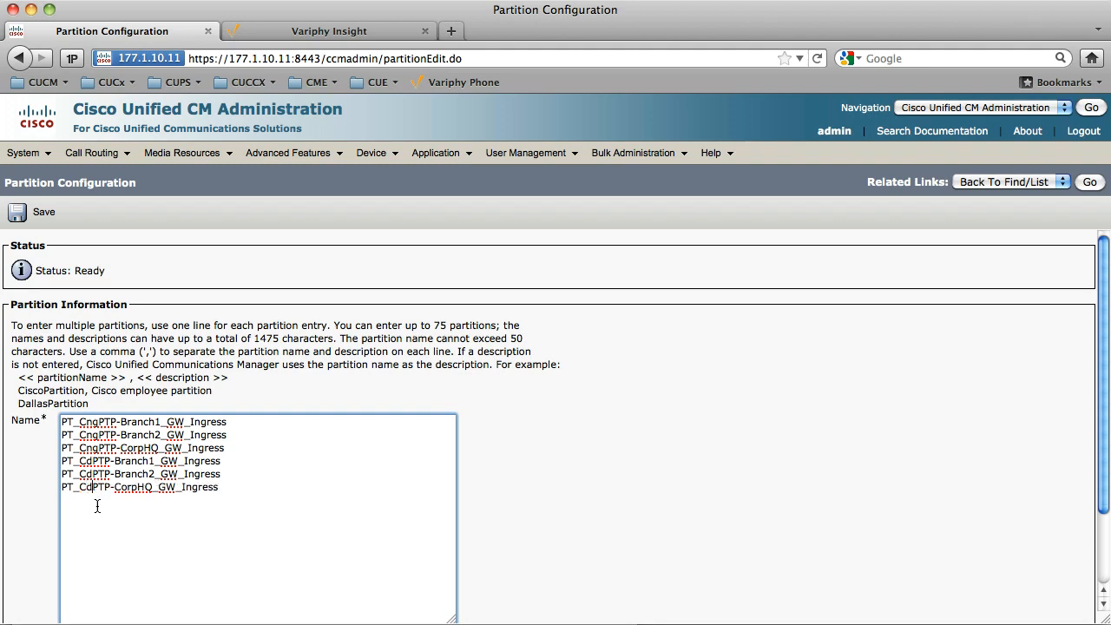
{"action": "left_click", "coordinate": [26, 222]}
Start a new calling search space and name it CSS_CngPTP-Branch1_GW_Ingress.
{"action": "mouse_move", "coordinate": [111, 154]}
{"action": "mouse_move", "coordinate": [111, 261]}
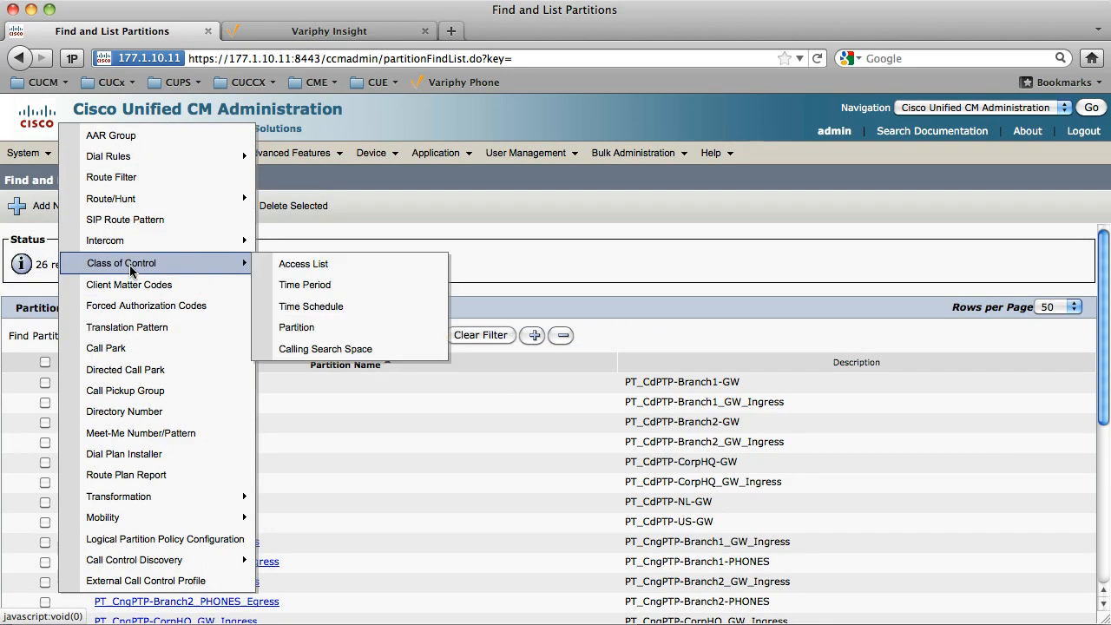
{"action": "left_click", "coordinate": [327, 349]}
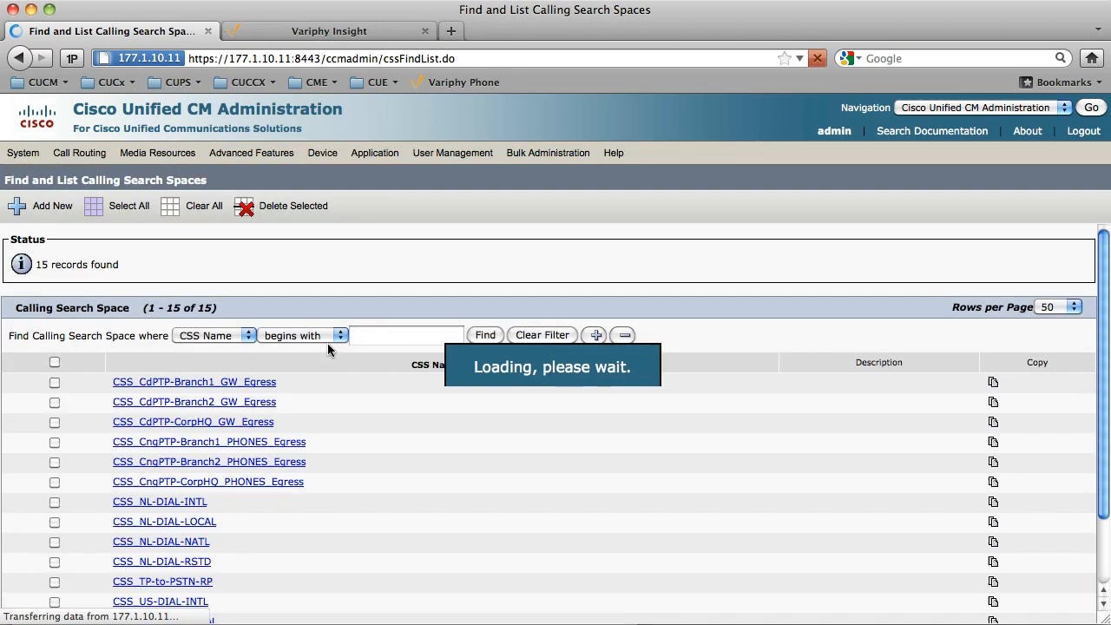
{"action": "left_click", "coordinate": [39, 206]}
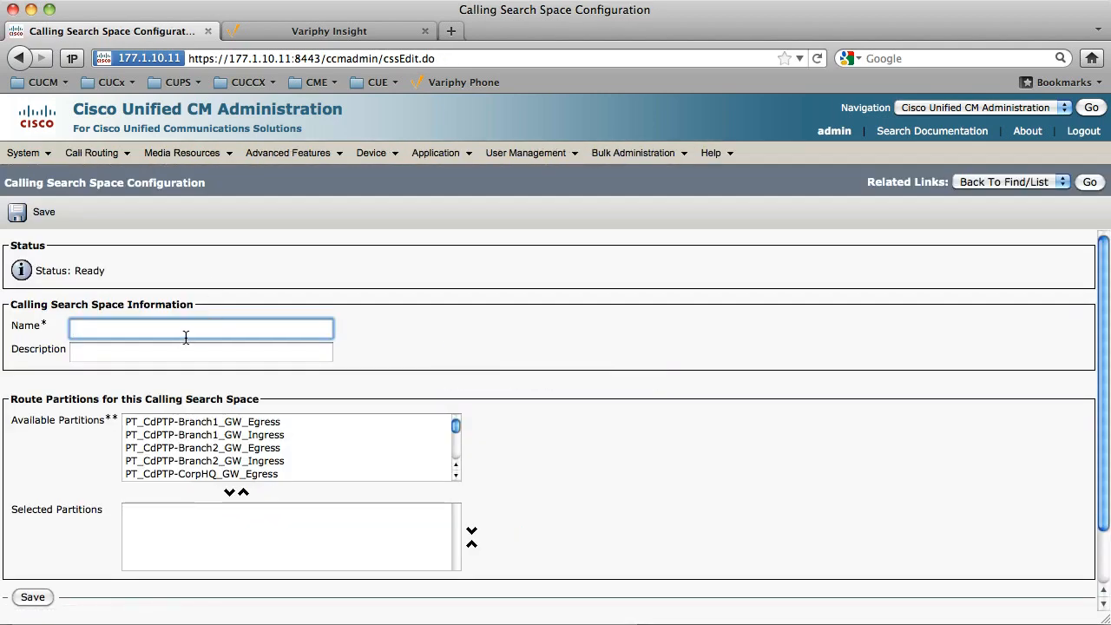
{"action": "key", "text": "super+v"}
{"action": "key", "text": "super+z"}
{"action": "key", "text": "super+v"}
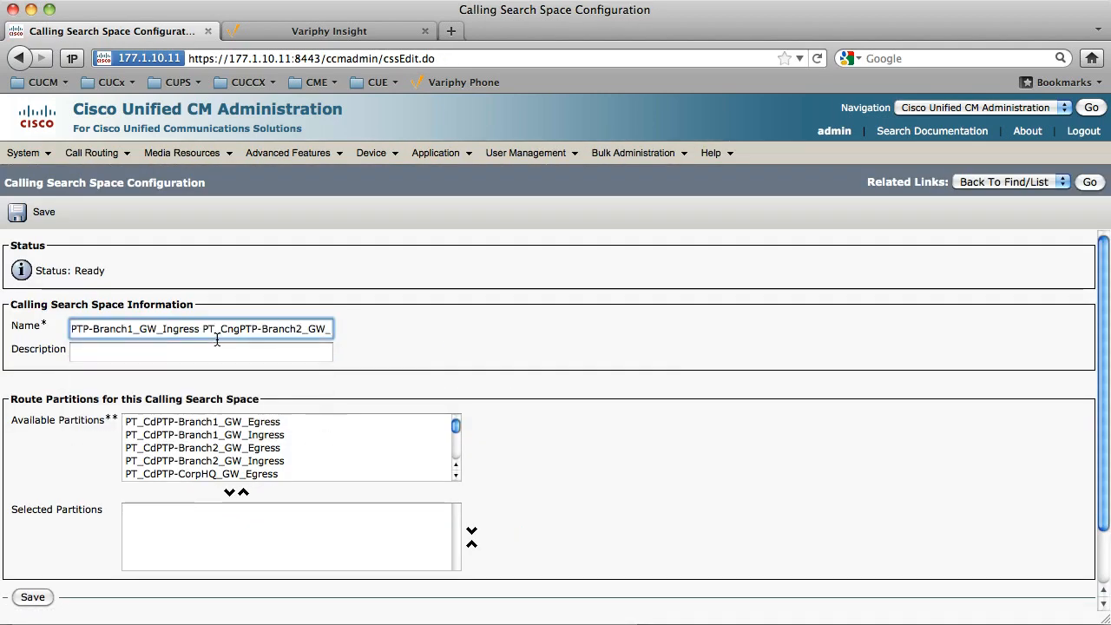
{"action": "key", "text": "BackSpace"}
{"action": "key", "text": "BackSpace"}
{"action": "key", "text": "BackSpace"}
{"action": "key", "text": "BackSpace"}
{"action": "key", "text": "BackSpace"}
{"action": "key", "text": "BackSpace"}
{"action": "key", "text": "BackSpace"}
{"action": "key", "text": "BackSpace"}
{"action": "key", "text": "BackSpace"}
{"action": "key", "text": "BackSpace"}
{"action": "key", "text": "BackSpace"}
{"action": "key", "text": "BackSpace"}
{"action": "key", "text": "BackSpace"}
{"action": "key", "text": "BackSpace"}
{"action": "key", "text": "BackSpace"}
{"action": "key", "text": "BackSpace"}
{"action": "key", "text": "BackSpace"}
{"action": "key", "text": "BackSpace"}
{"action": "key", "text": "BackSpace"}
{"action": "key", "text": "BackSpace"}
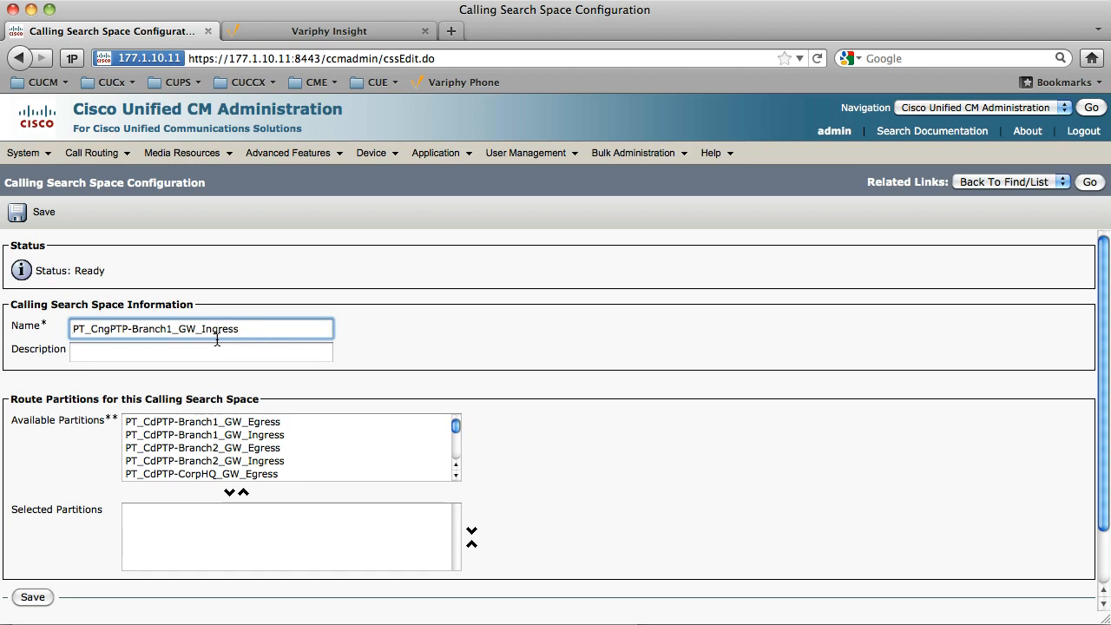
{"action": "key", "text": "BackSpace"}
{"action": "key", "text": "Delete"}
{"action": "type", "text": "CSS"}
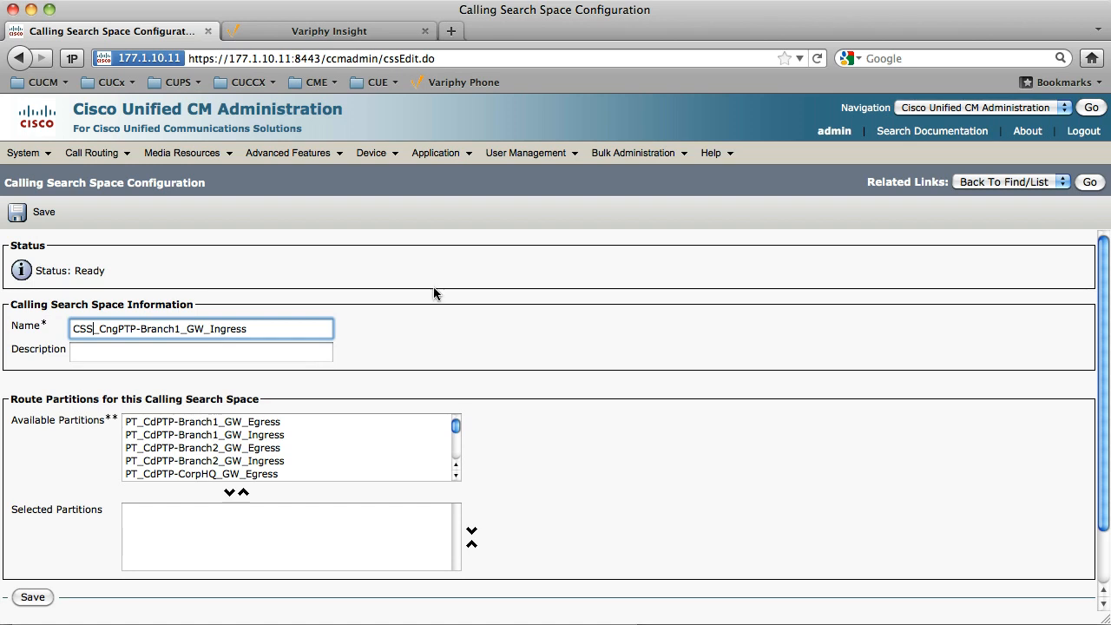
Assign the partition PT_CngPTP-Branch1_GW_Ingress to the new calling search space and save it.
{"action": "scroll", "coordinate": [206, 426], "scroll_direction": "down", "scroll_amount": 3}
{"action": "scroll", "coordinate": [206, 426], "scroll_direction": "up", "scroll_amount": 3}
{"action": "scroll", "coordinate": [207, 427], "scroll_direction": "down", "scroll_amount": 3}
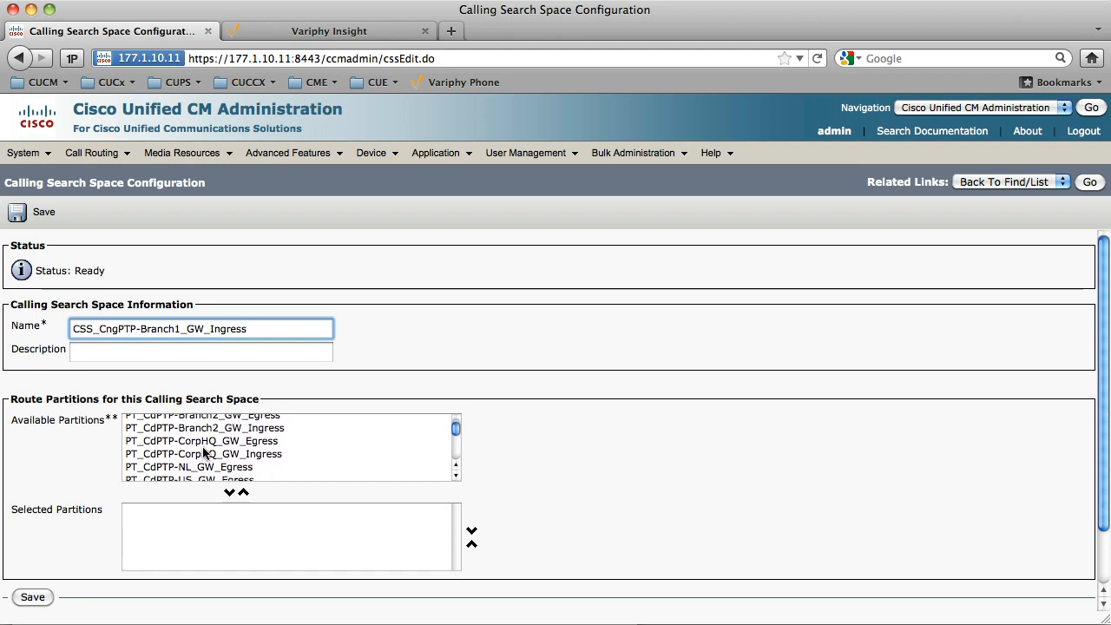
{"action": "scroll", "coordinate": [198, 434], "scroll_direction": "down", "scroll_amount": 2}
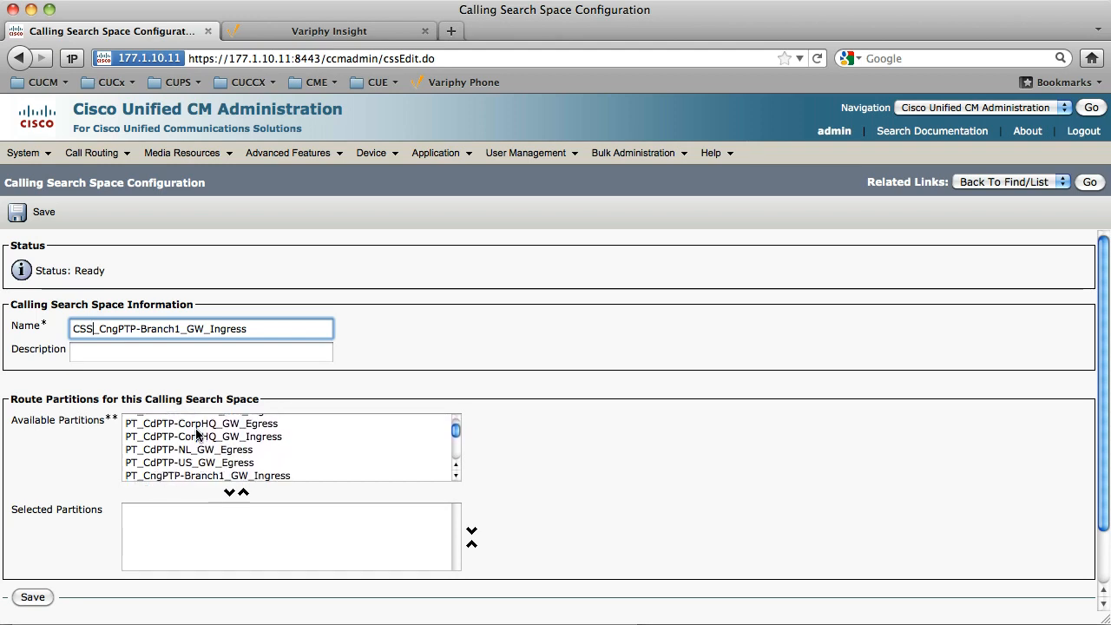
{"action": "scroll", "coordinate": [198, 436], "scroll_direction": "down", "scroll_amount": 2}
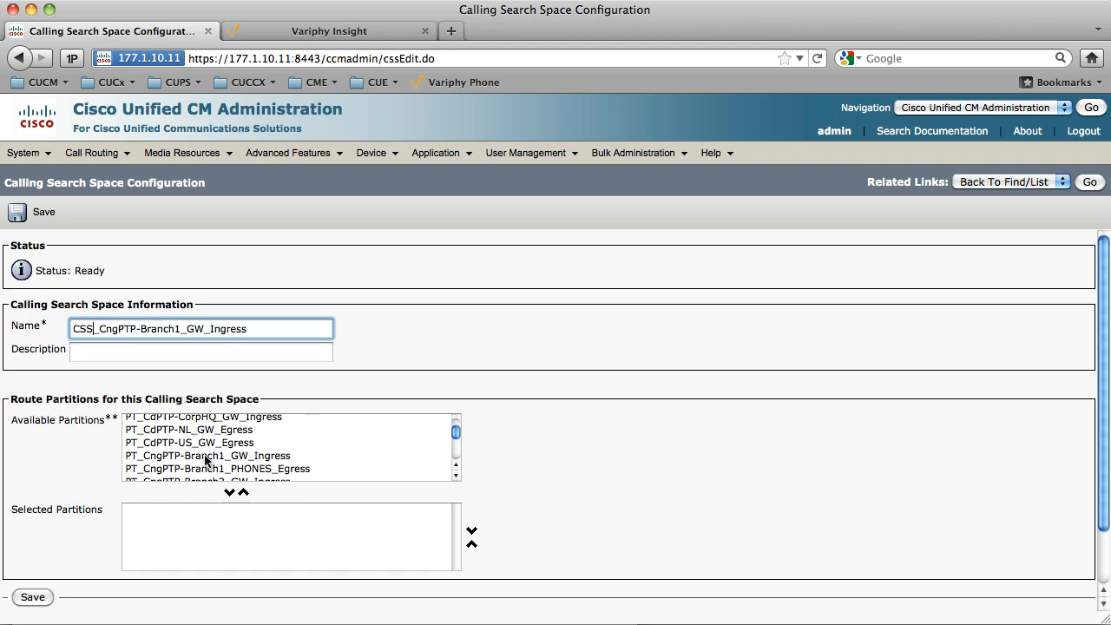
{"action": "left_click", "coordinate": [207, 457]}
{"action": "left_click", "coordinate": [230, 492]}
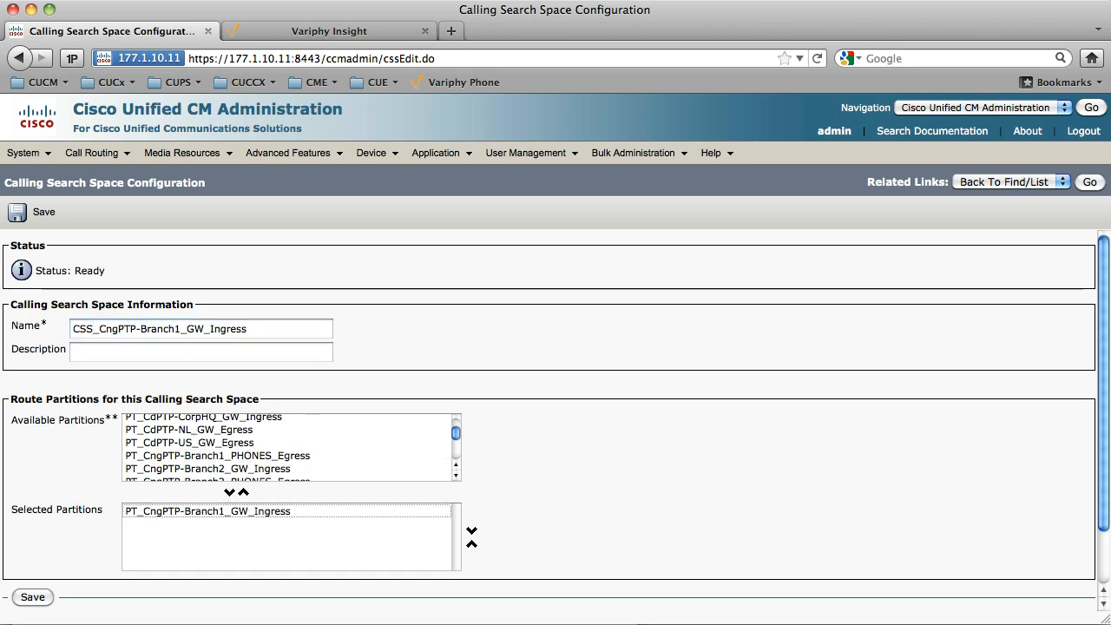
{"action": "left_click", "coordinate": [35, 599]}
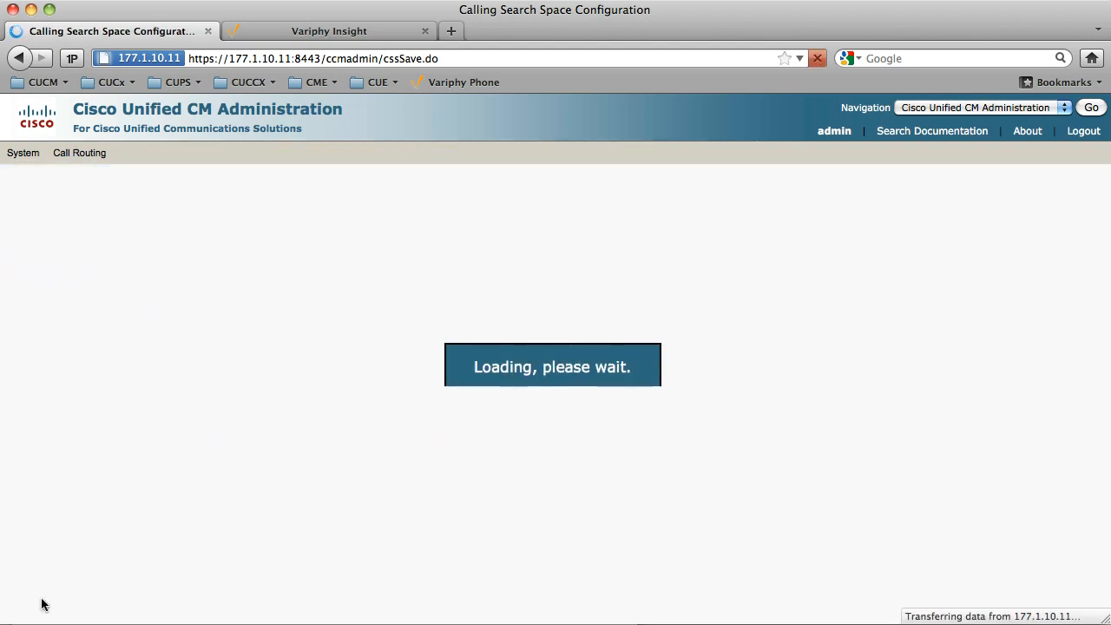
Copy the saved calling search space and name the copy CSS_CngPTP-Branch2_GW_Ingress.
{"action": "left_click", "coordinate": [163, 211]}
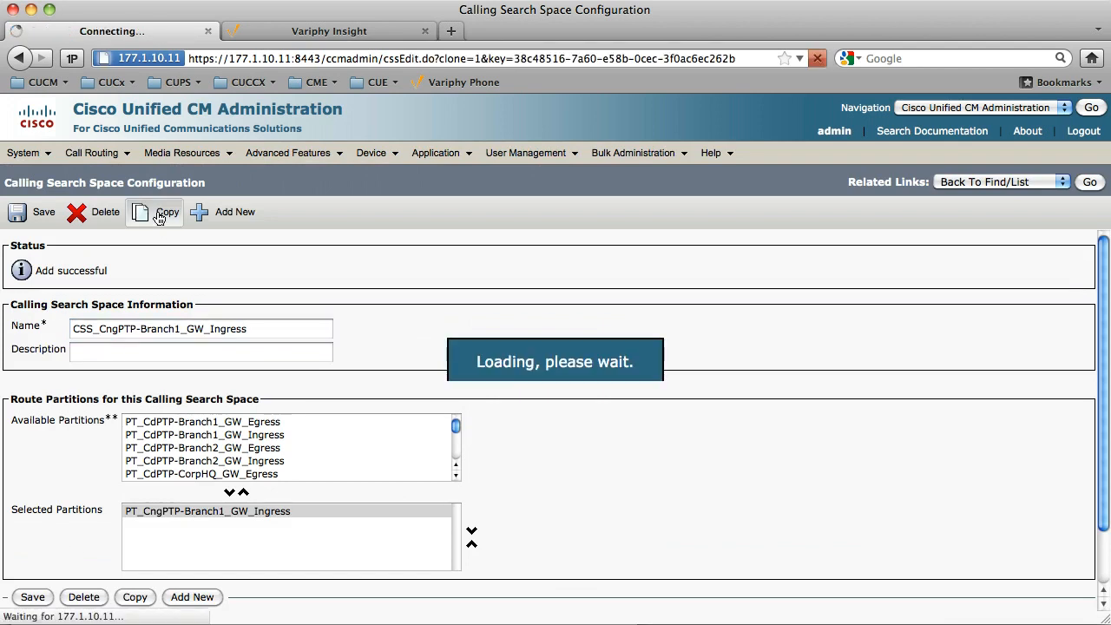
{"action": "left_click", "coordinate": [179, 330]}
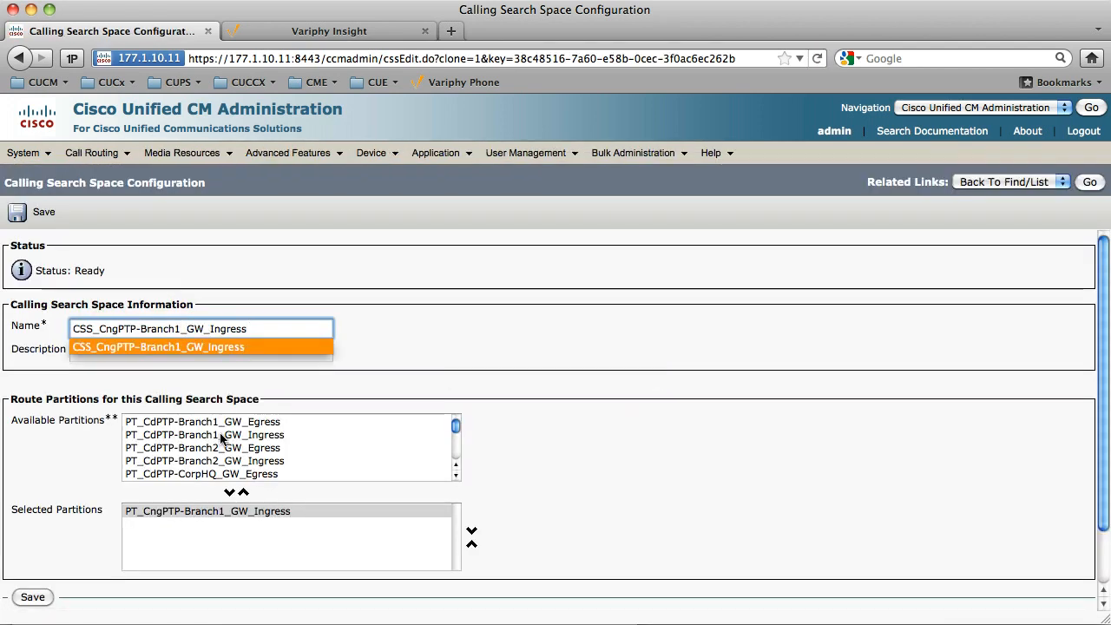
{"action": "key", "text": "BackSpace"}
{"action": "type", "text": "2"}
Replace the copy's selected partition with PT_CngPTP-Branch2_GW_Ingress and save the calling search space.
{"action": "double_click", "coordinate": [276, 511]}
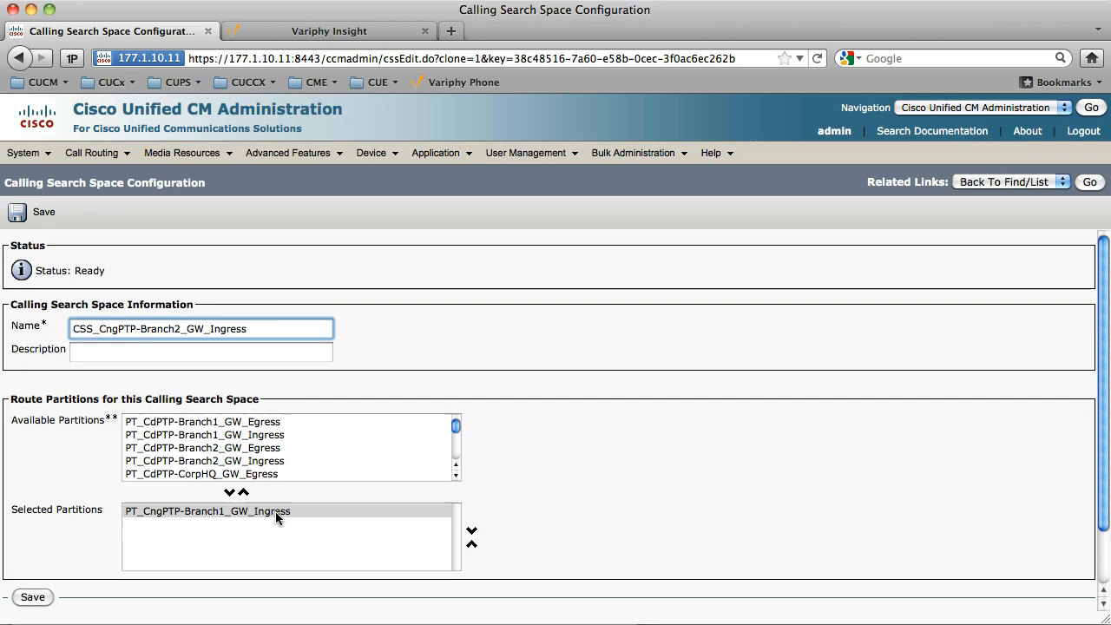
{"action": "left_click", "coordinate": [247, 465]}
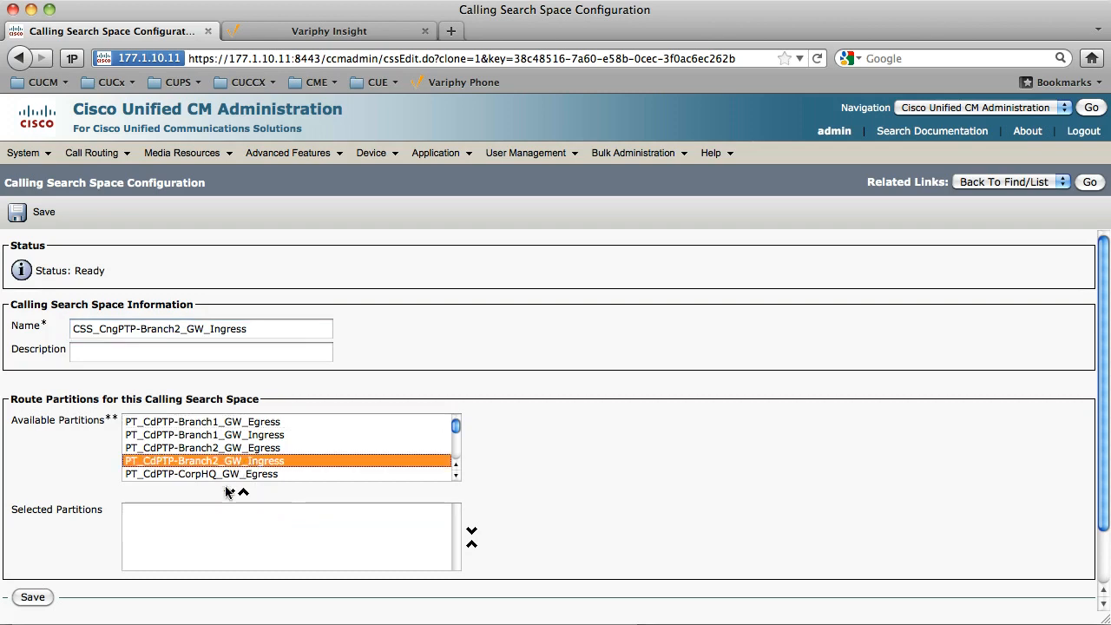
{"action": "scroll", "coordinate": [232, 477], "scroll_direction": "down", "scroll_amount": 4}
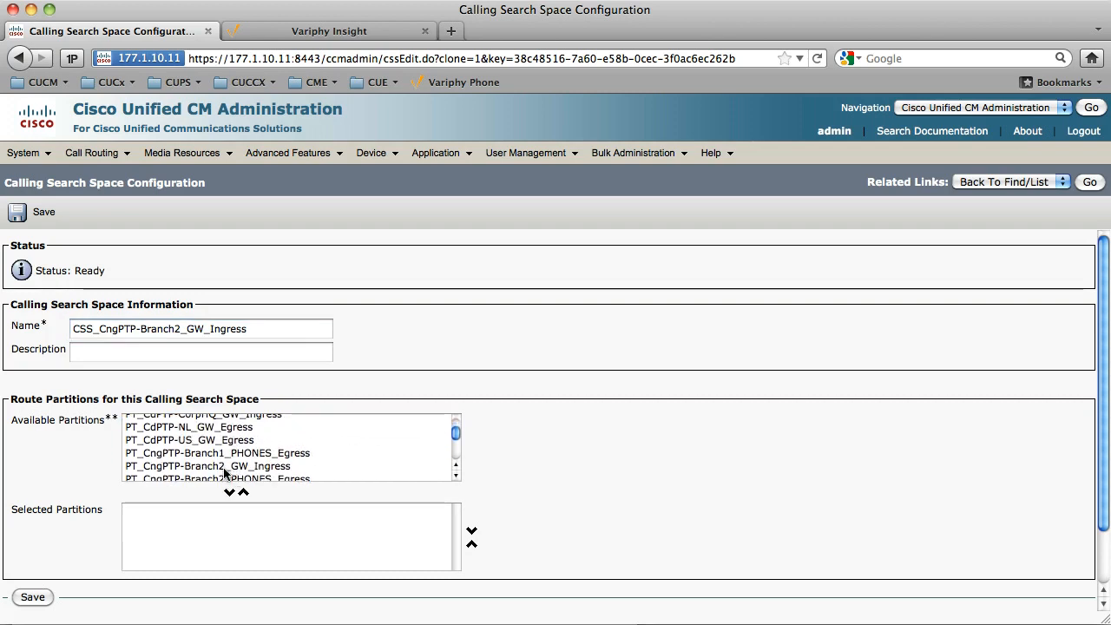
{"action": "left_click", "coordinate": [199, 466]}
{"action": "left_click", "coordinate": [229, 492]}
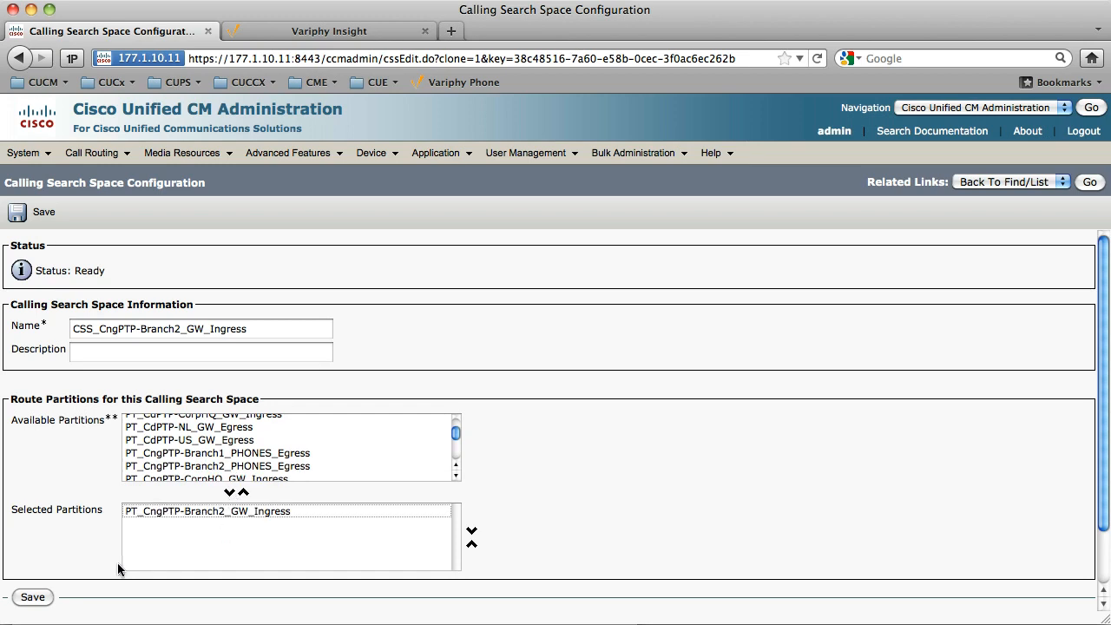
{"action": "left_click", "coordinate": [30, 597]}
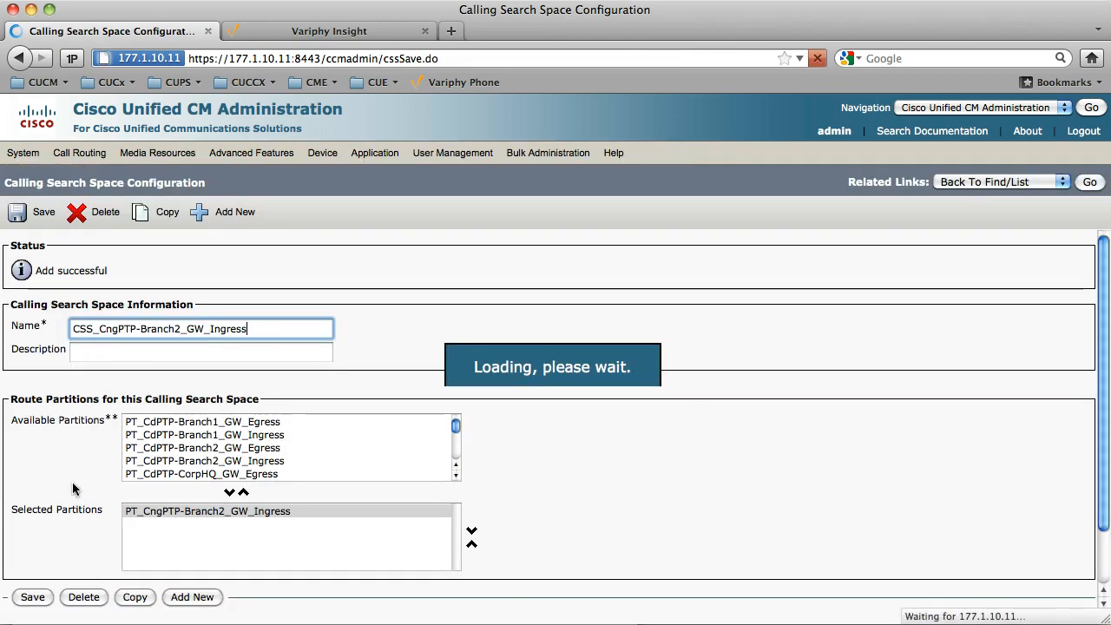
Copy the Branch2 ingress calling search space and name the copy CSS_CngPTP-CorpHQ_GW_Ingress.
{"action": "left_click", "coordinate": [166, 213]}
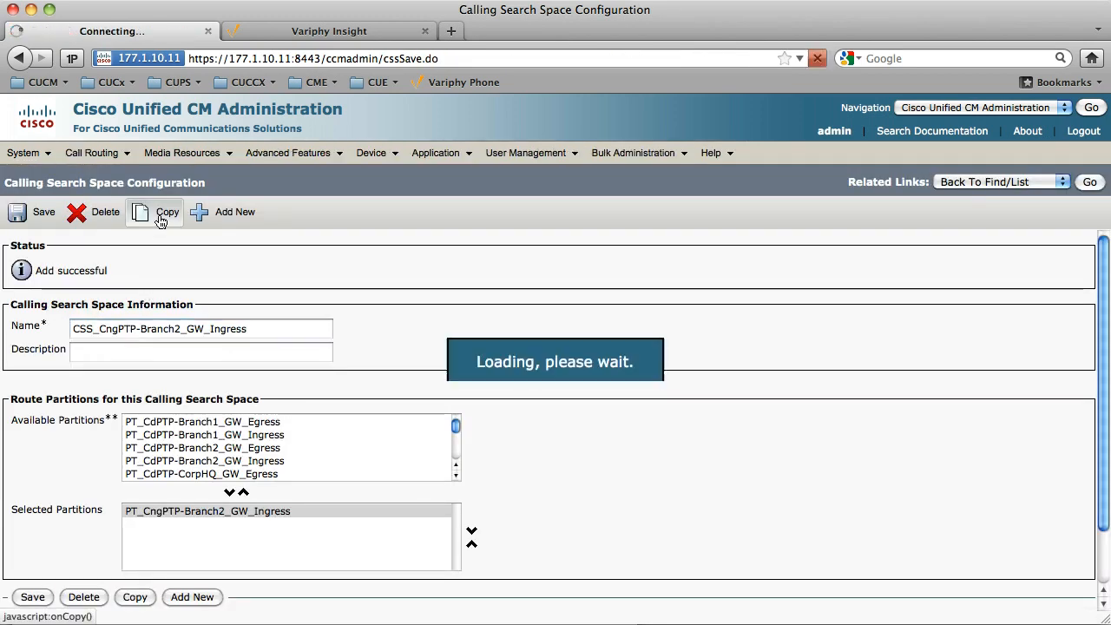
{"action": "double_click", "coordinate": [164, 333]}
{"action": "type", "text": "Co"}
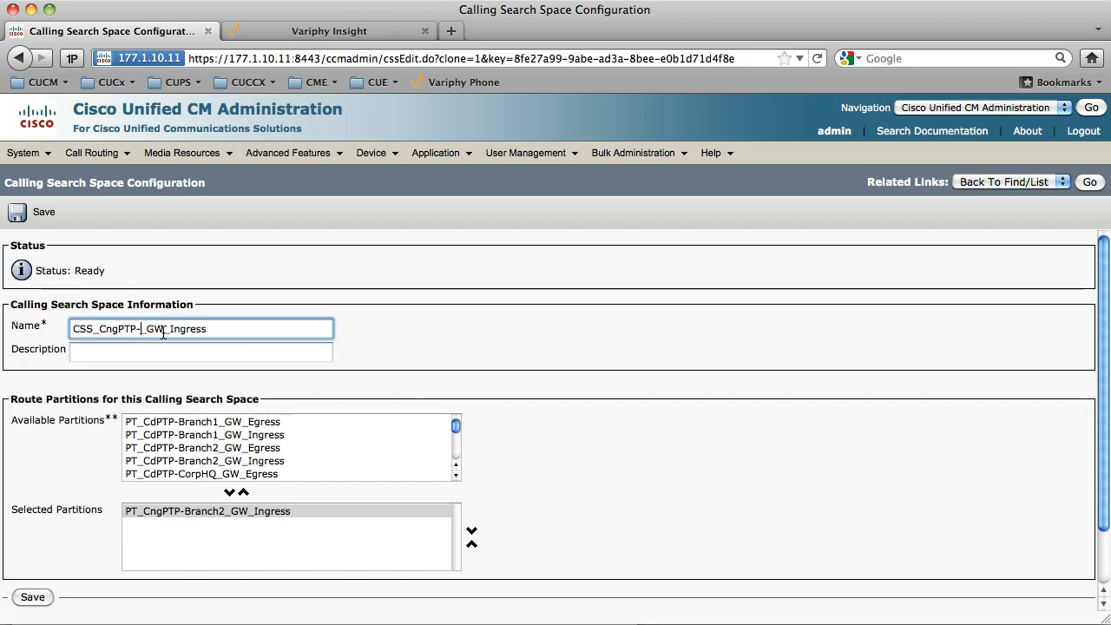
{"action": "type", "text": "rpHQ"}
Replace the copy's selected partition with PT_CngPTP-CorpHQ_GW_Ingress and save the calling search space.
{"action": "left_click", "coordinate": [243, 492]}
{"action": "left_click", "coordinate": [234, 475]}
{"action": "scroll", "coordinate": [232, 478], "scroll_direction": "down", "scroll_amount": 2}
{"action": "scroll", "coordinate": [230, 479], "scroll_direction": "down", "scroll_amount": 3}
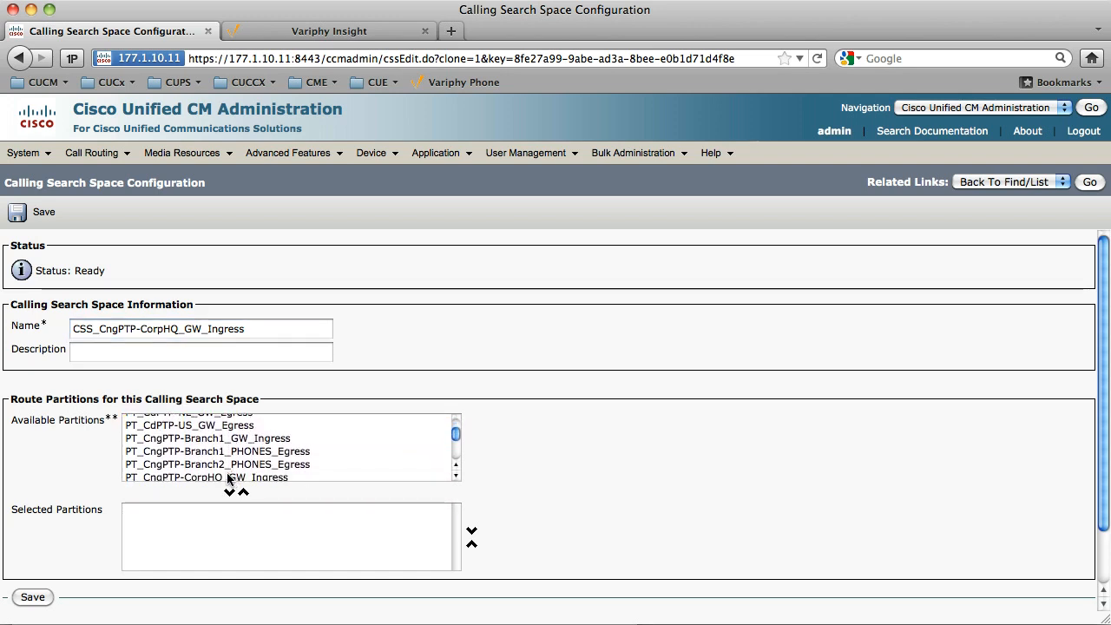
{"action": "left_click", "coordinate": [212, 478]}
{"action": "scroll", "coordinate": [214, 480], "scroll_direction": "down", "scroll_amount": 1}
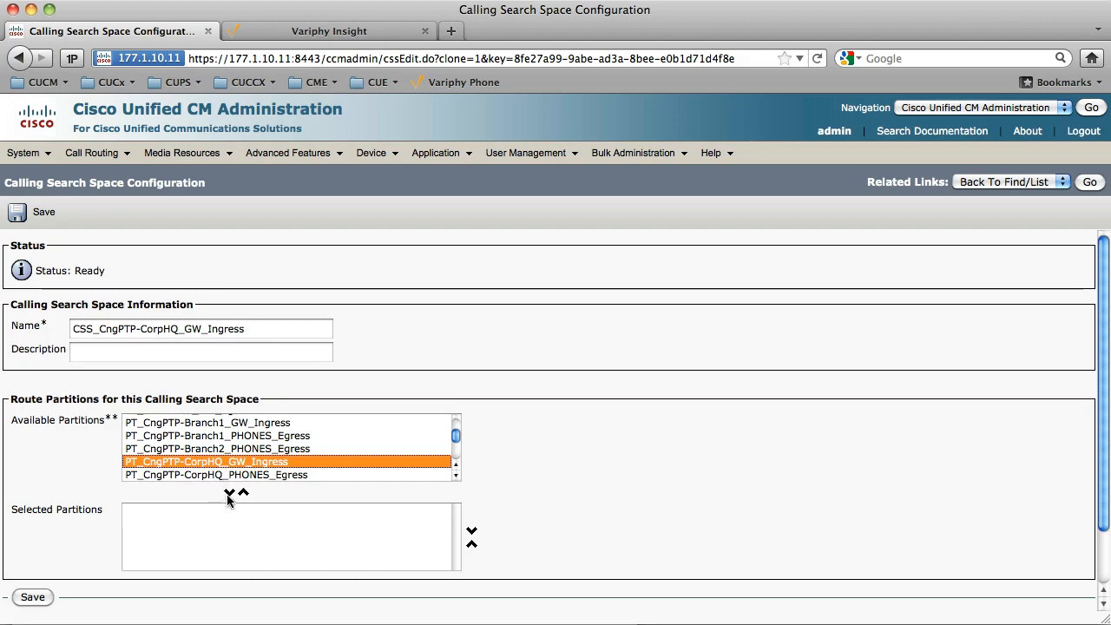
{"action": "left_click", "coordinate": [229, 493]}
{"action": "left_click", "coordinate": [33, 597]}
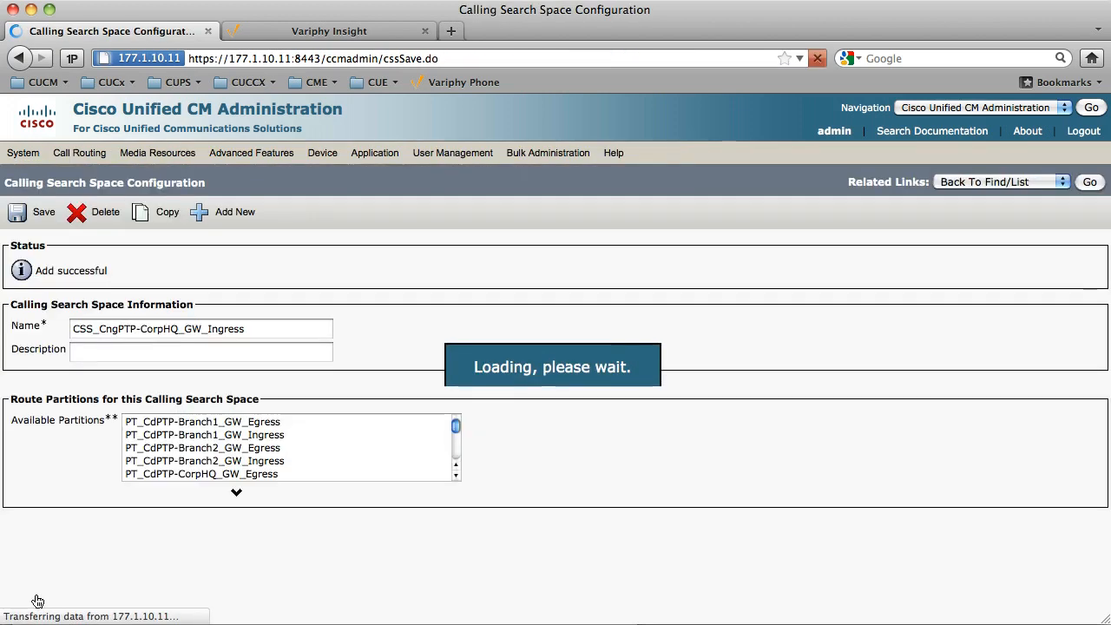
Copy the CorpHQ calling-party ingress calling search space and name the copy CSS_CdPTP-CorpHQ_GW_Ingress.
{"action": "left_click", "coordinate": [167, 213]}
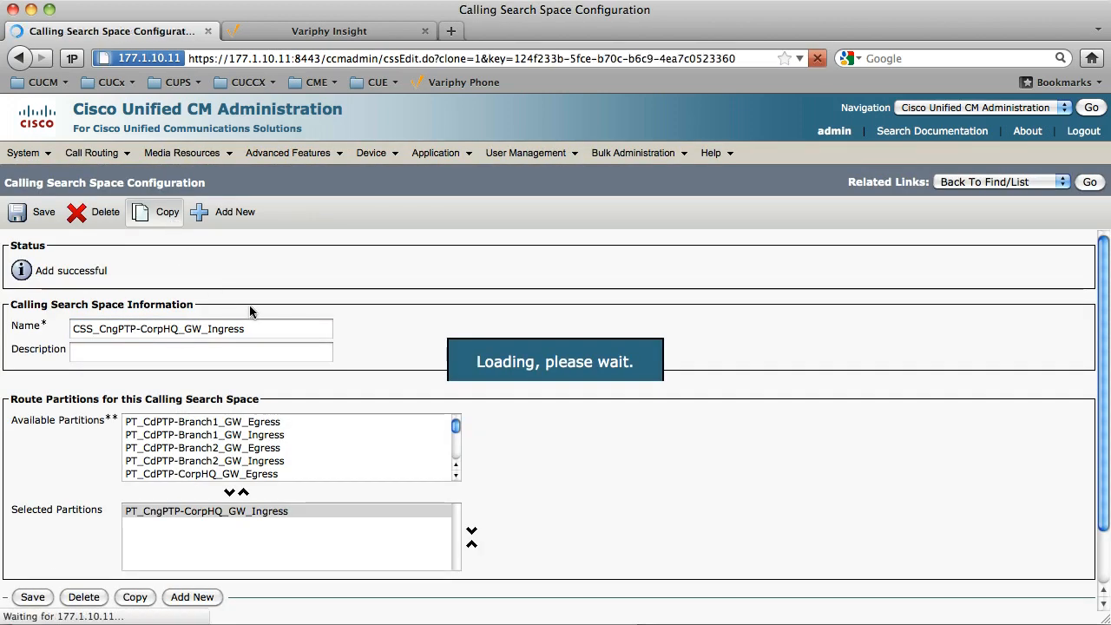
{"action": "left_click", "coordinate": [116, 332]}
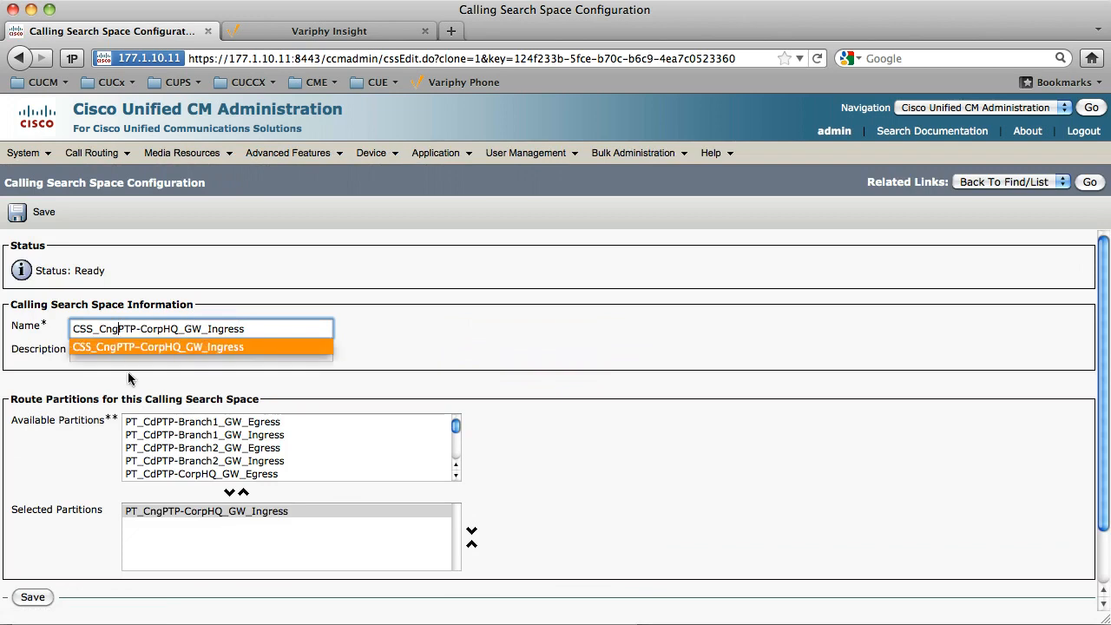
{"action": "key", "text": "BackSpace"}
{"action": "key", "text": "BackSpace"}
{"action": "type", "text": "d"}
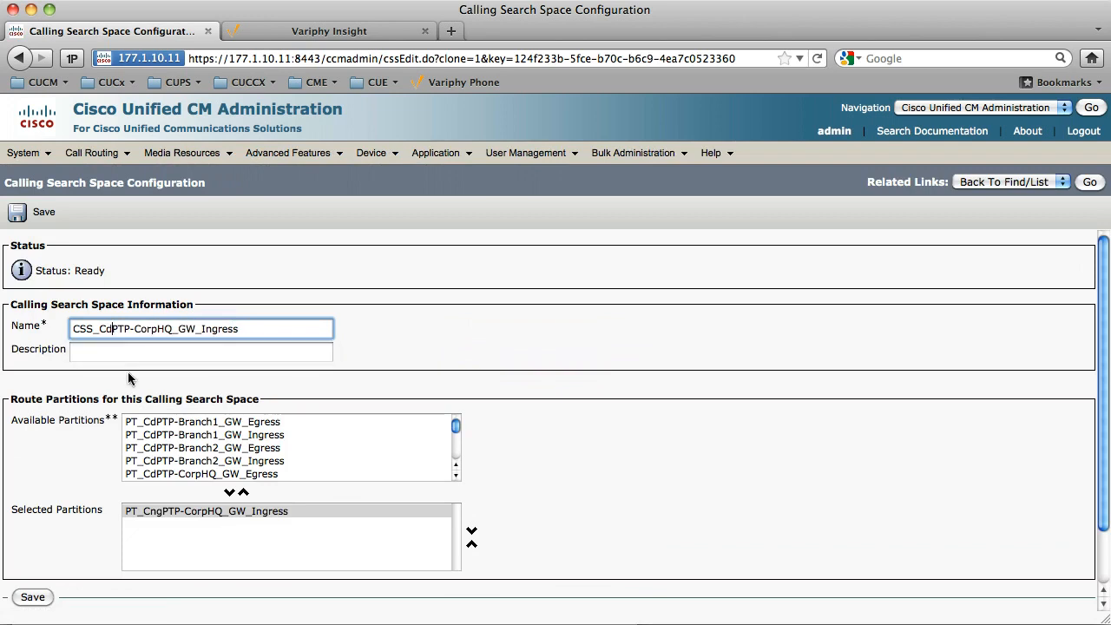
Replace the copy's selected partition with PT_CdPTP-CorpHQ_GW_Ingress and save the calling search space.
{"action": "double_click", "coordinate": [218, 510]}
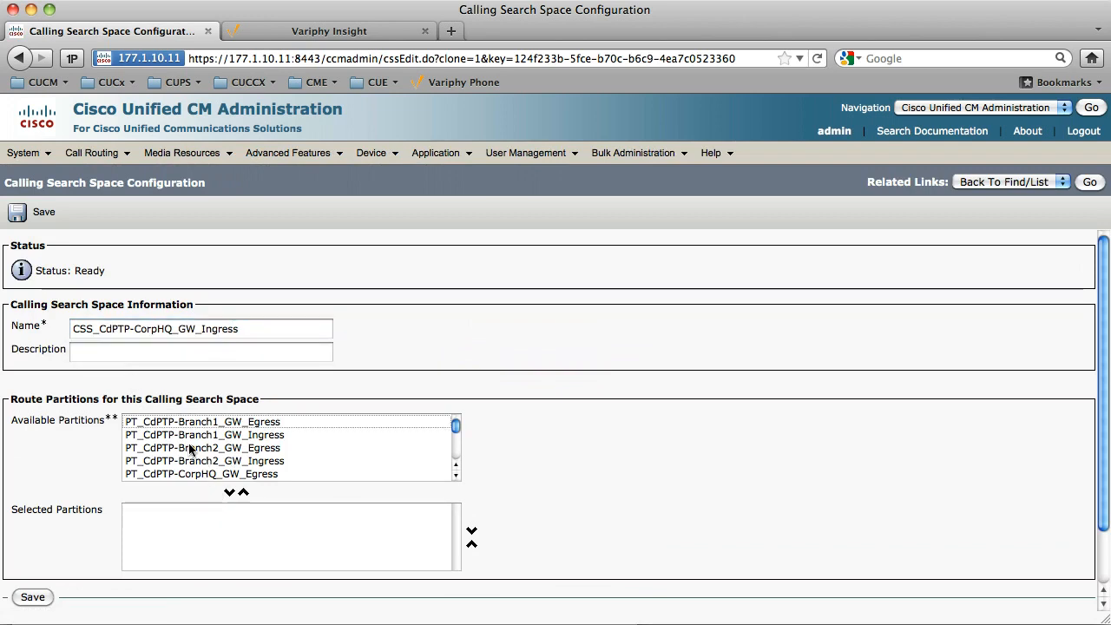
{"action": "left_click", "coordinate": [178, 474]}
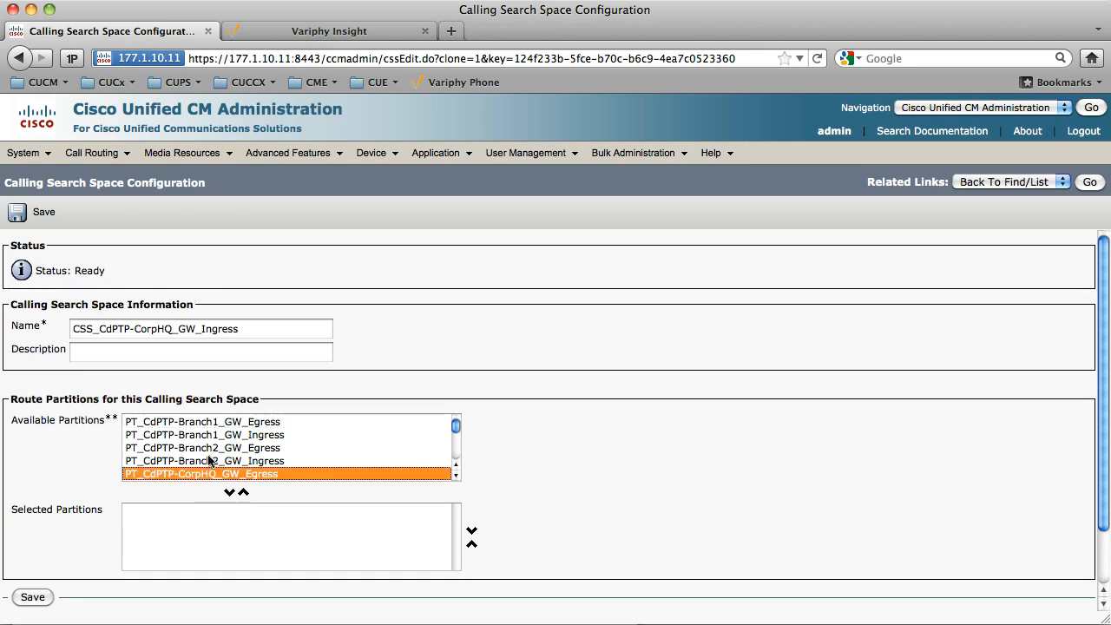
{"action": "key", "text": "Down"}
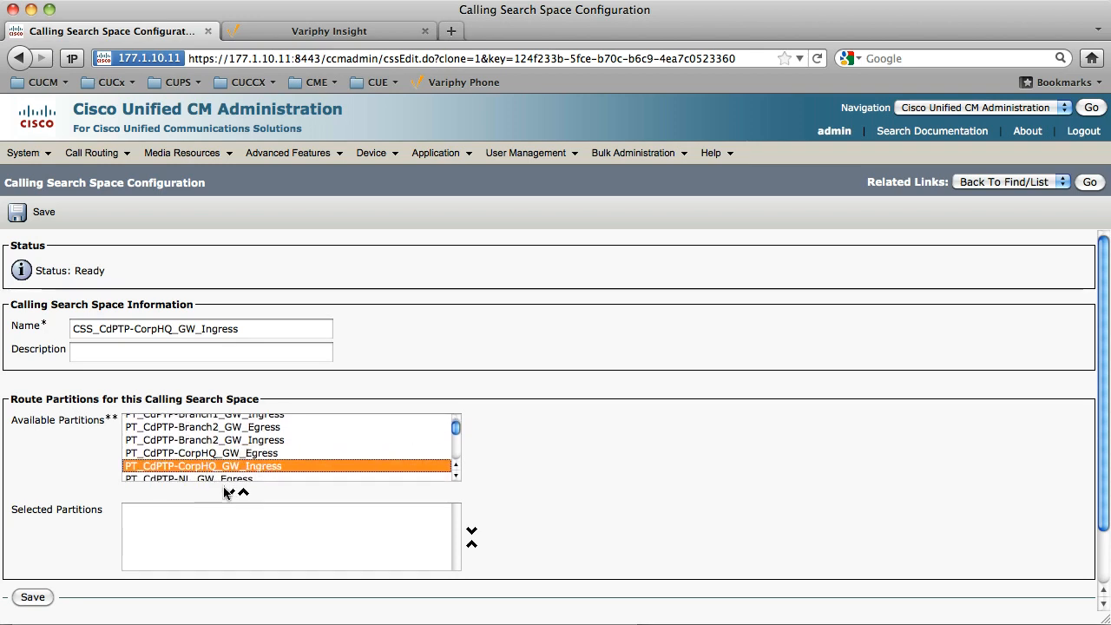
{"action": "left_click", "coordinate": [229, 493]}
{"action": "left_click", "coordinate": [32, 598]}
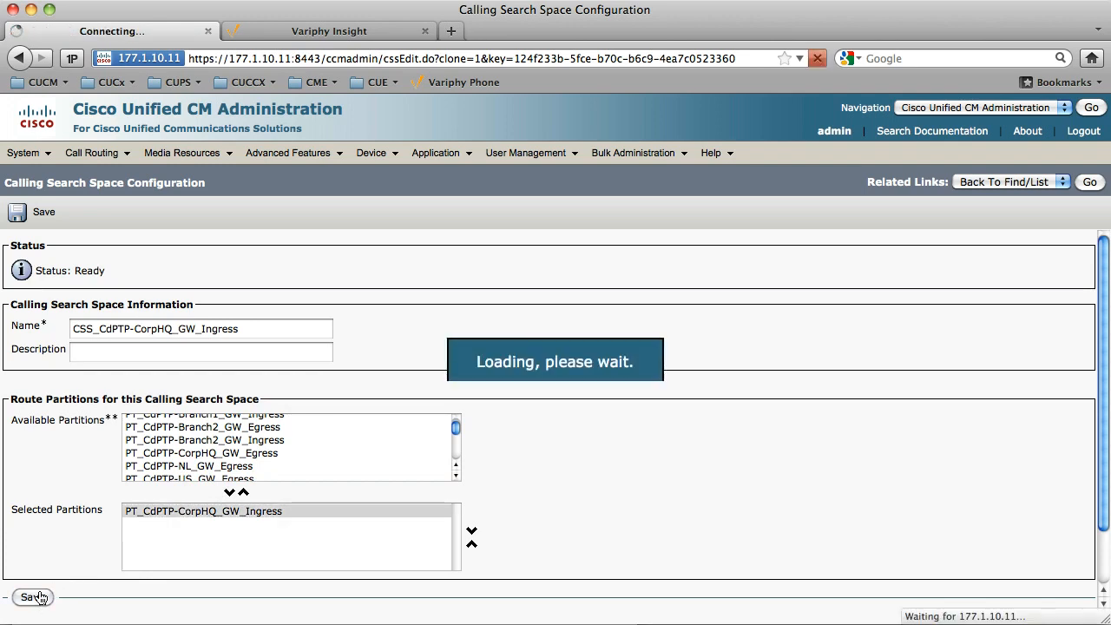
Copy the saved CorpHQ called-party calling search space and name the copy CSS_CdPTP-Branch1_GW_Ingress.
{"action": "left_click", "coordinate": [165, 212]}
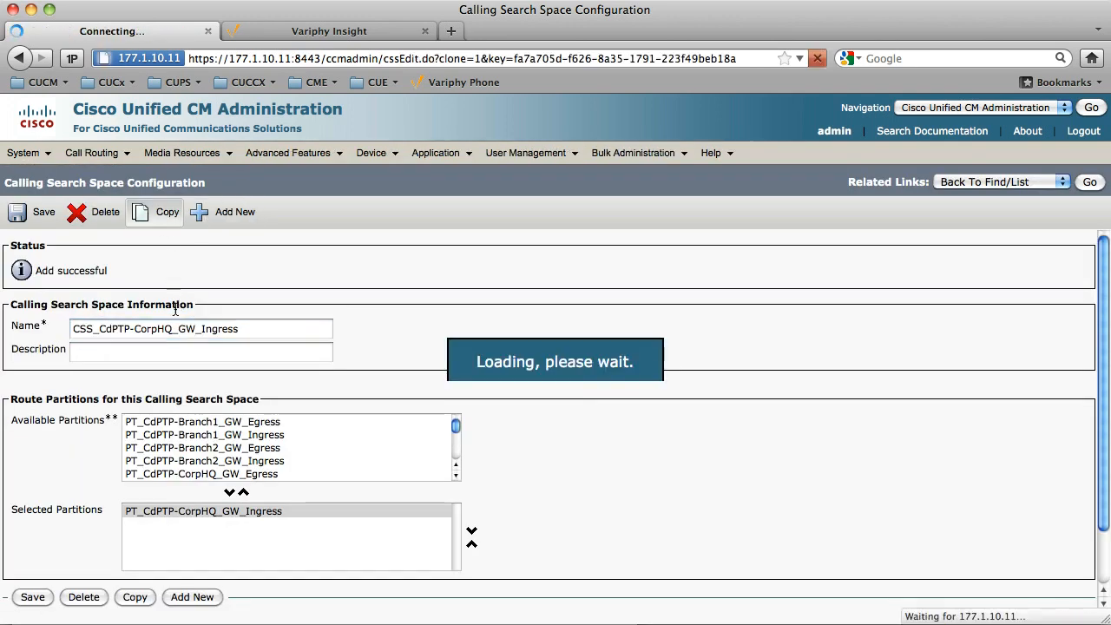
{"action": "double_click", "coordinate": [157, 329]}
{"action": "type", "text": "Branch"}
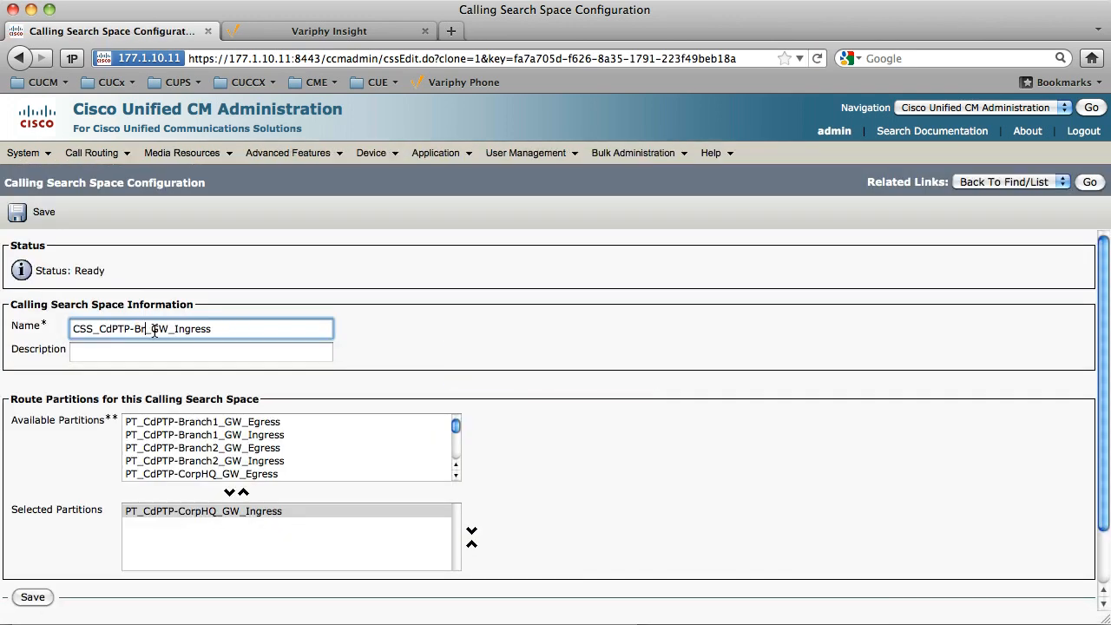
{"action": "type", "text": "1"}
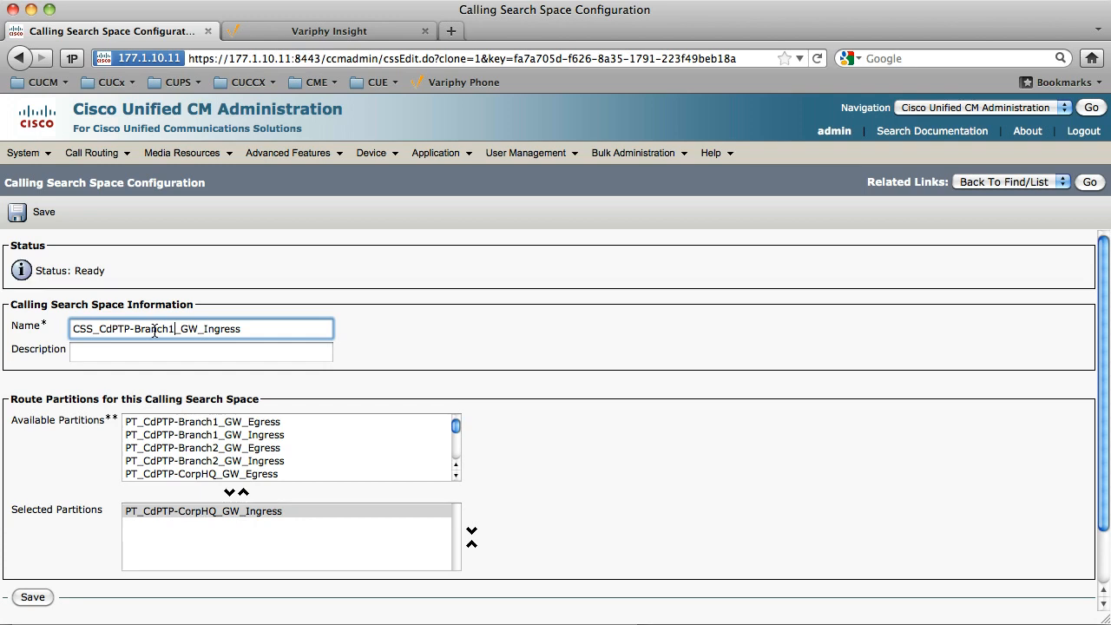
Replace the copy's selected partition with PT_CdPTP-Branch1_GW_Ingress and save the calling search space.
{"action": "scroll", "coordinate": [200, 458], "scroll_direction": "down", "scroll_amount": 1}
{"action": "left_click", "coordinate": [201, 433]}
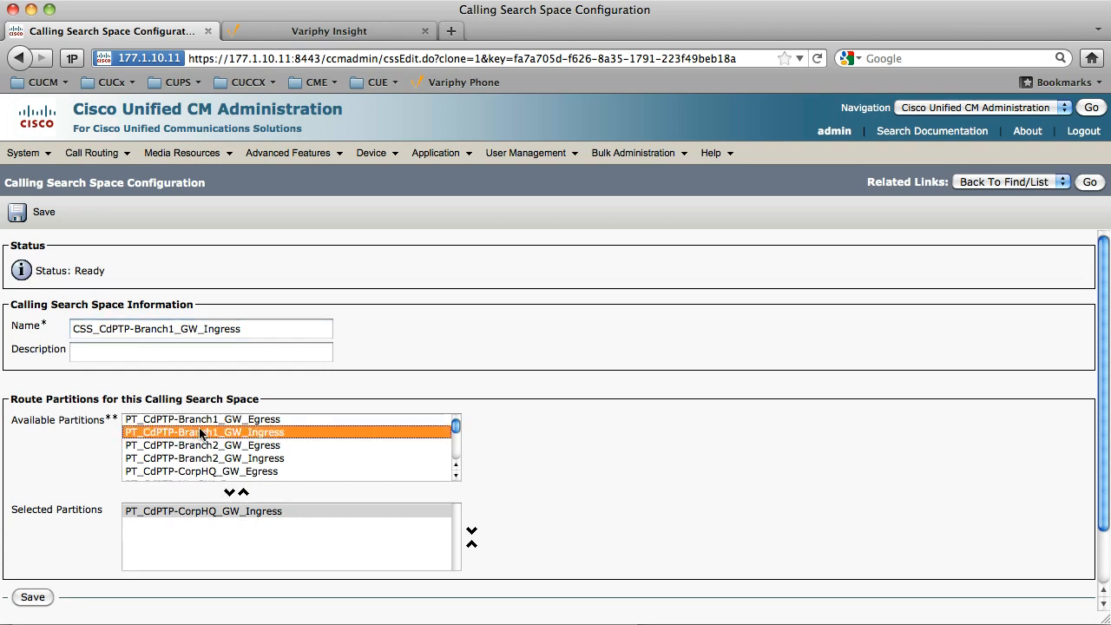
{"action": "left_click", "coordinate": [203, 513]}
{"action": "left_click", "coordinate": [243, 493]}
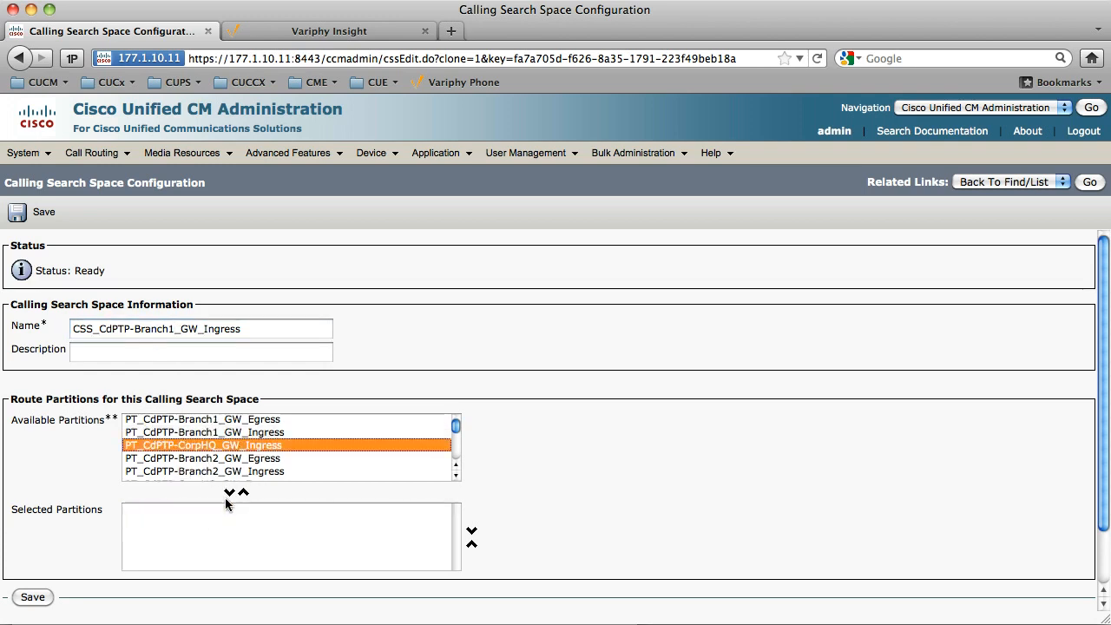
{"action": "left_click", "coordinate": [205, 433]}
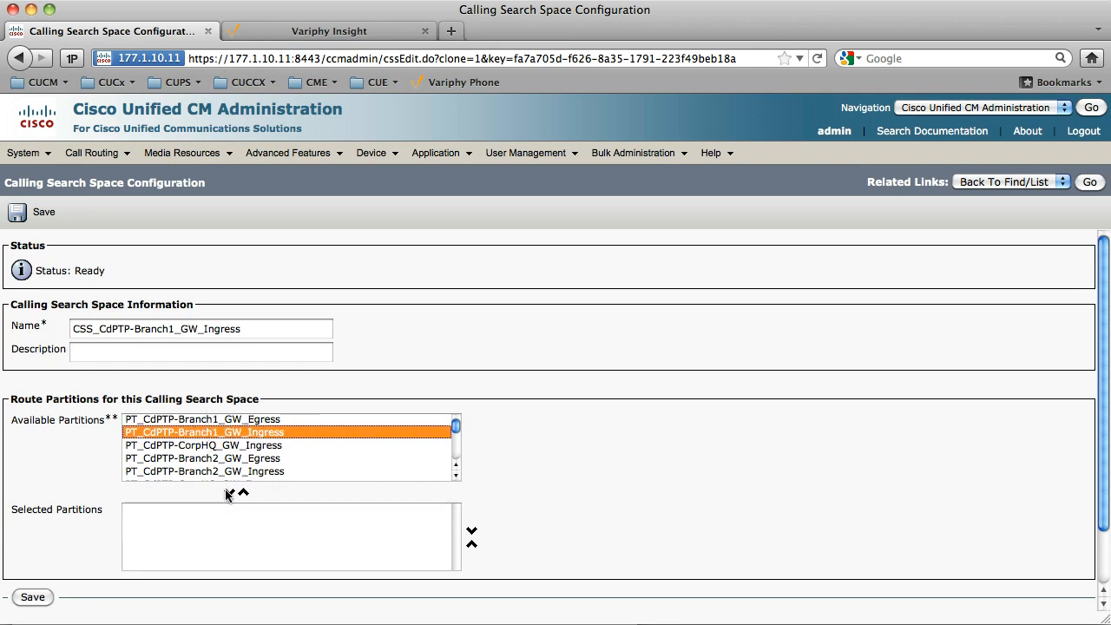
{"action": "left_click", "coordinate": [229, 492]}
{"action": "left_click", "coordinate": [28, 598]}
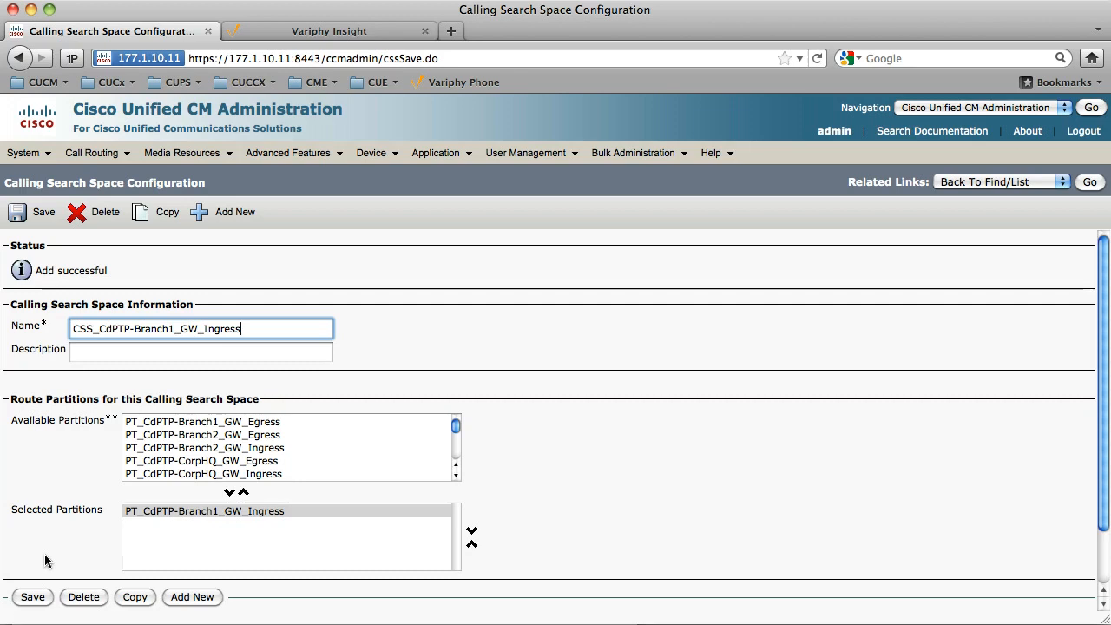
Copy the Branch1 called-party ingress calling search space and name the copy CSS_CdPTP-Branch2_GW_Ingress.
{"action": "left_click_drag", "start_coordinate": [104, 330], "coordinate": [264, 330]}
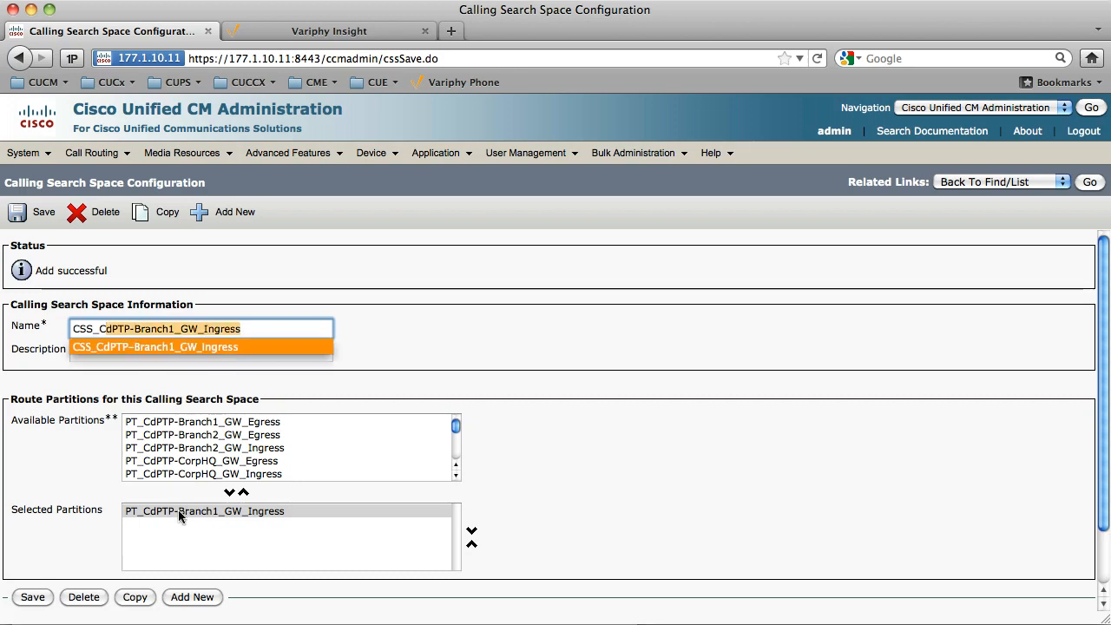
{"action": "left_click", "coordinate": [180, 513]}
{"action": "left_click", "coordinate": [144, 213]}
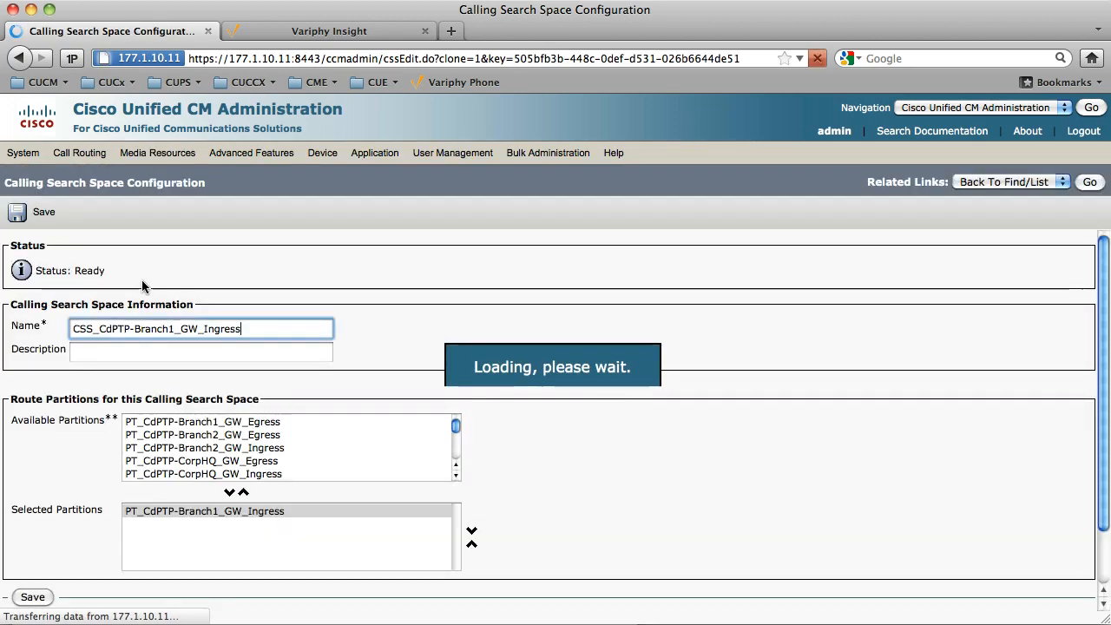
{"action": "left_click", "coordinate": [174, 329]}
{"action": "key", "text": "BackSpace"}
{"action": "type", "text": "2"}
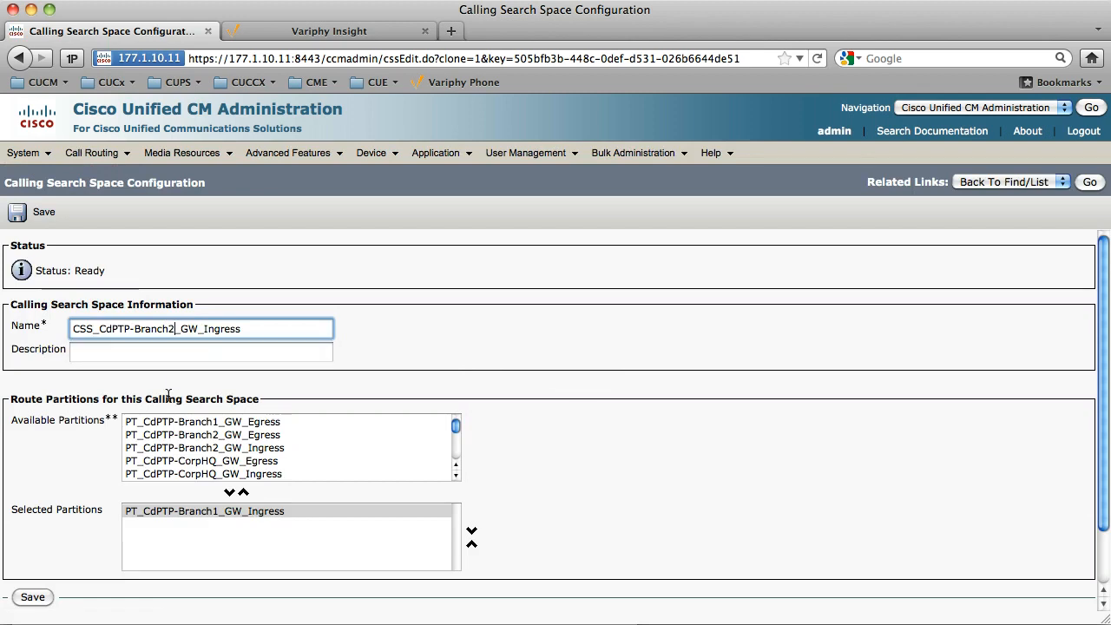
Replace the copy's selected partition with PT_CdPTP-Branch2_GW_Ingress and save the calling search space.
{"action": "double_click", "coordinate": [211, 512]}
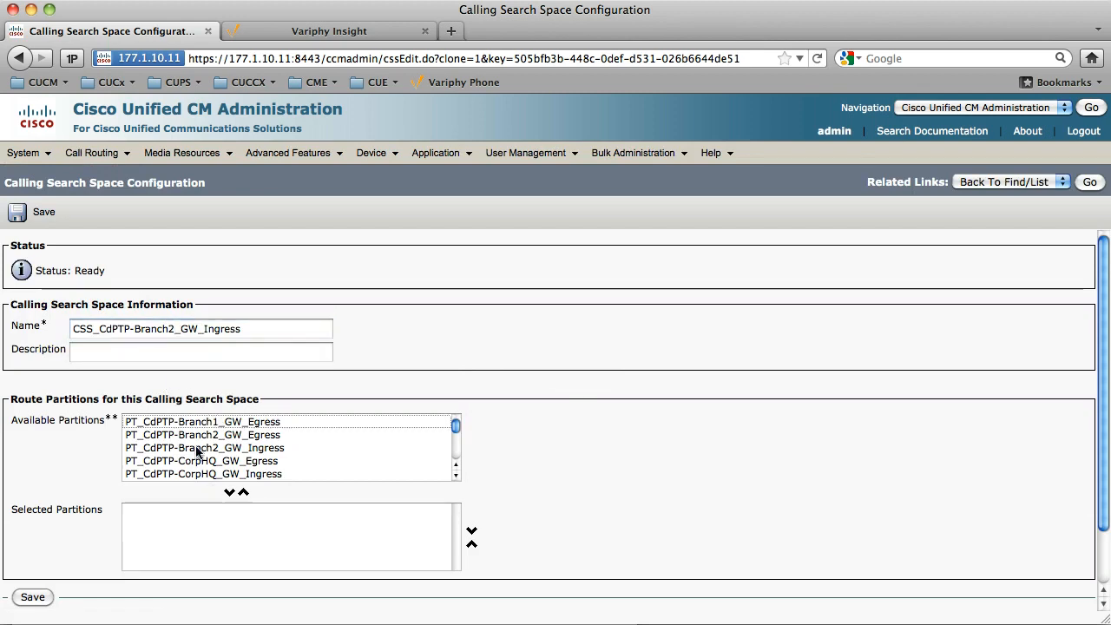
{"action": "left_click", "coordinate": [197, 449]}
{"action": "left_click", "coordinate": [229, 492]}
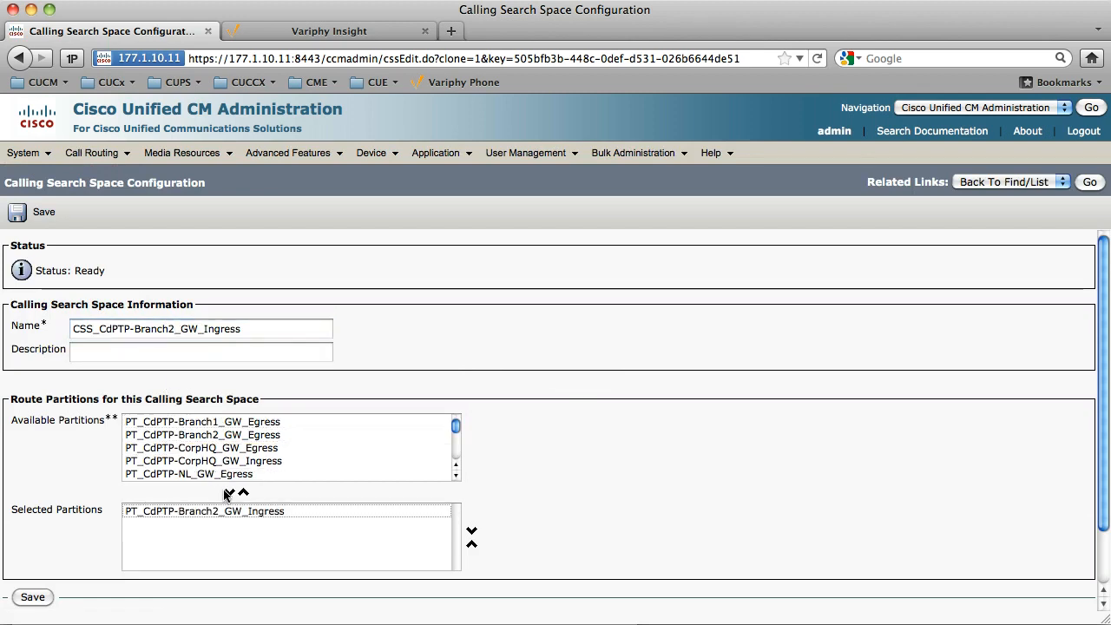
{"action": "left_click", "coordinate": [154, 510]}
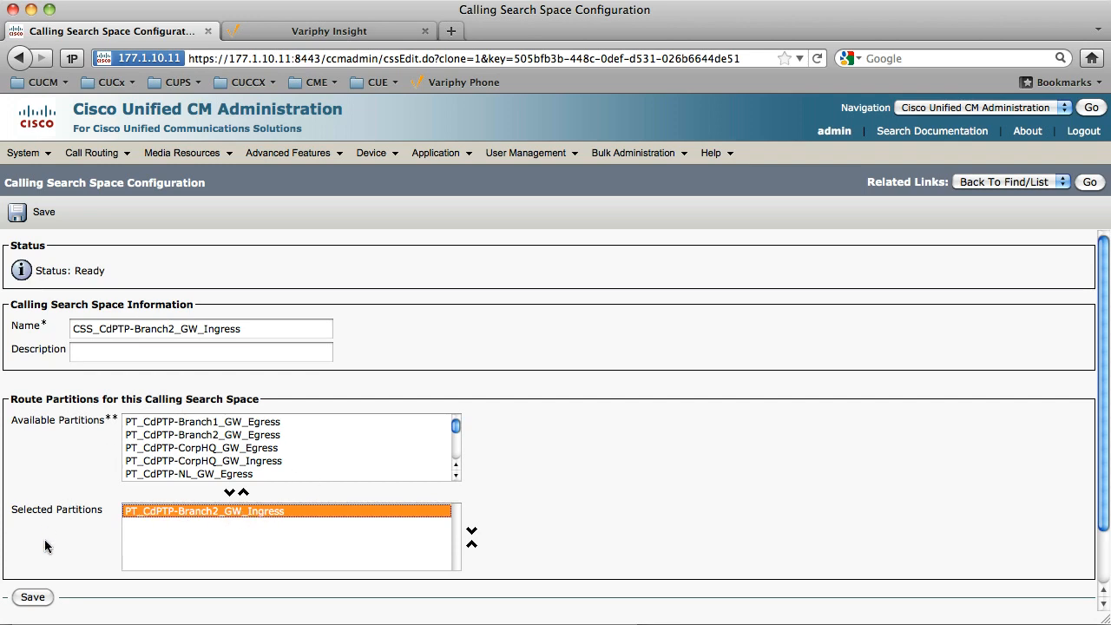
{"action": "left_click", "coordinate": [34, 596]}
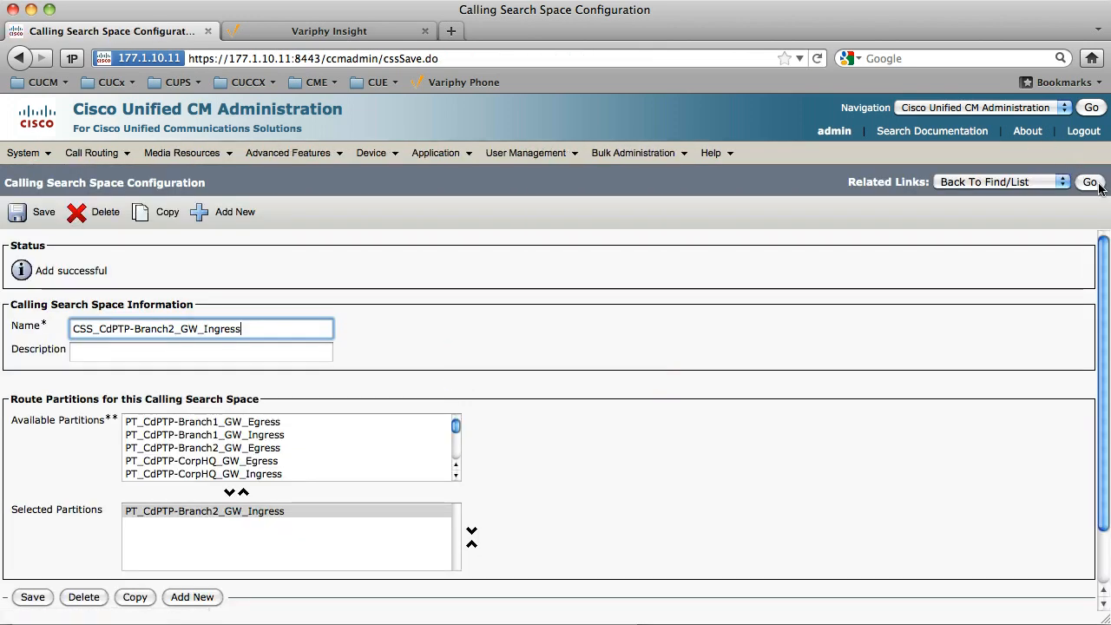
Return to the calling search space list and find the entries whose name contains "egress".
{"action": "left_click", "coordinate": [1088, 181]}
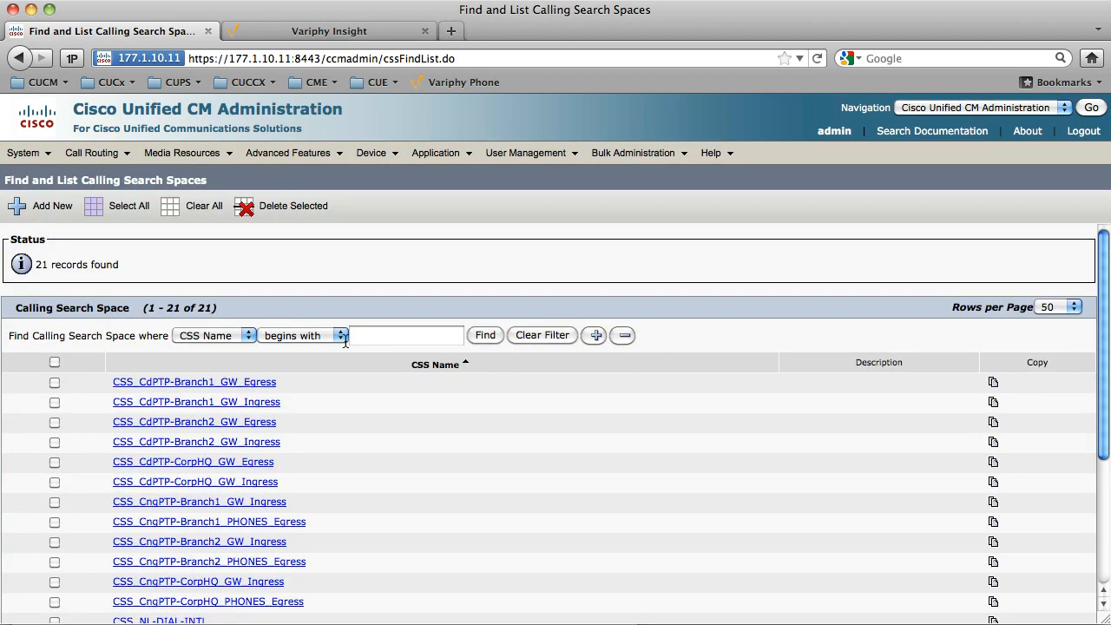
{"action": "left_click", "coordinate": [297, 337]}
{"action": "left_click", "coordinate": [281, 366]}
{"action": "left_click", "coordinate": [382, 337]}
{"action": "type", "text": "egres"}
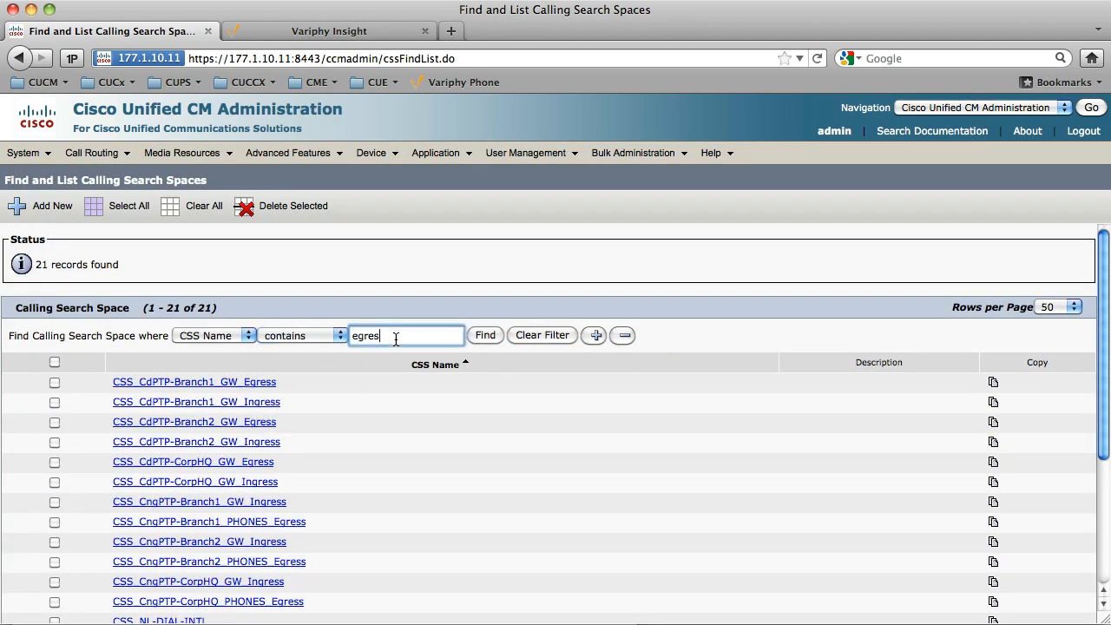
{"action": "type", "text": "s"}
{"action": "key", "text": "Return"}
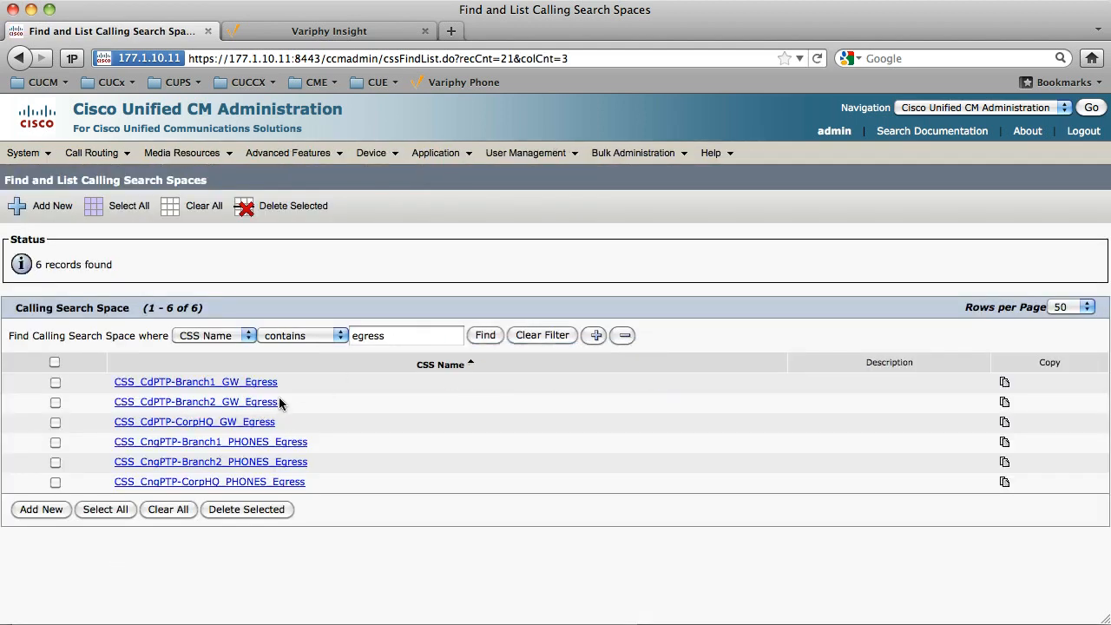
Change the name filter to find the calling search spaces containing "ingress".
{"action": "left_click_drag", "start_coordinate": [394, 338], "coordinate": [309, 338]}
{"action": "key", "text": "Left"}
{"action": "key", "text": "Right"}
{"action": "key", "text": "BackSpace"}
{"action": "type", "text": "in"}
{"action": "key", "text": "Return"}
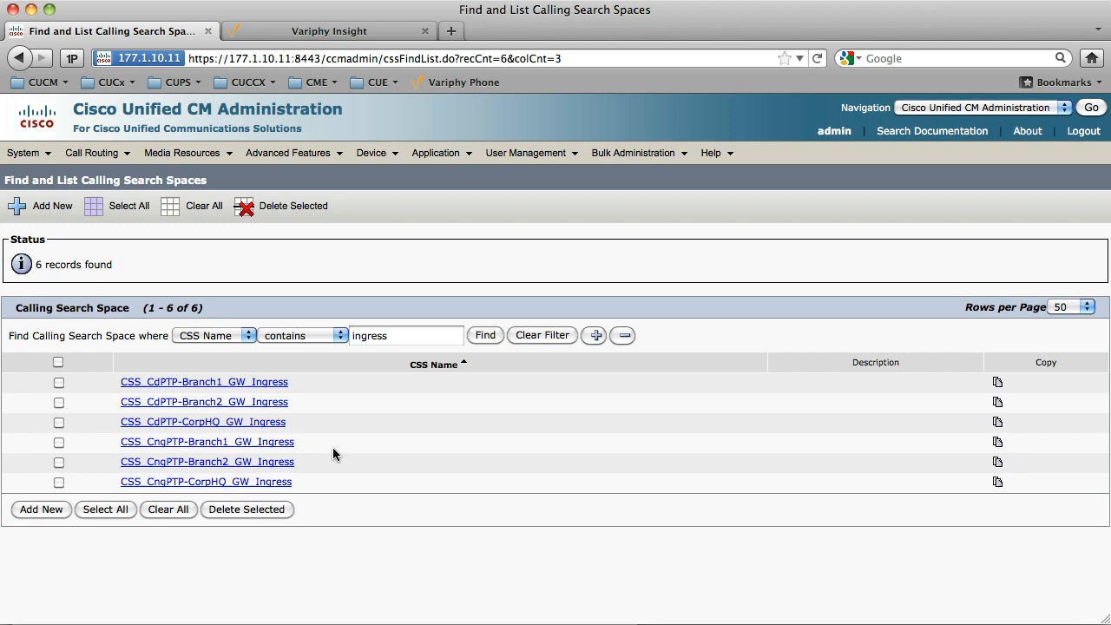
Open the configuration of the CorpHQ-PSTN-GW SIP trunk.
{"action": "mouse_move", "coordinate": [371, 154]}
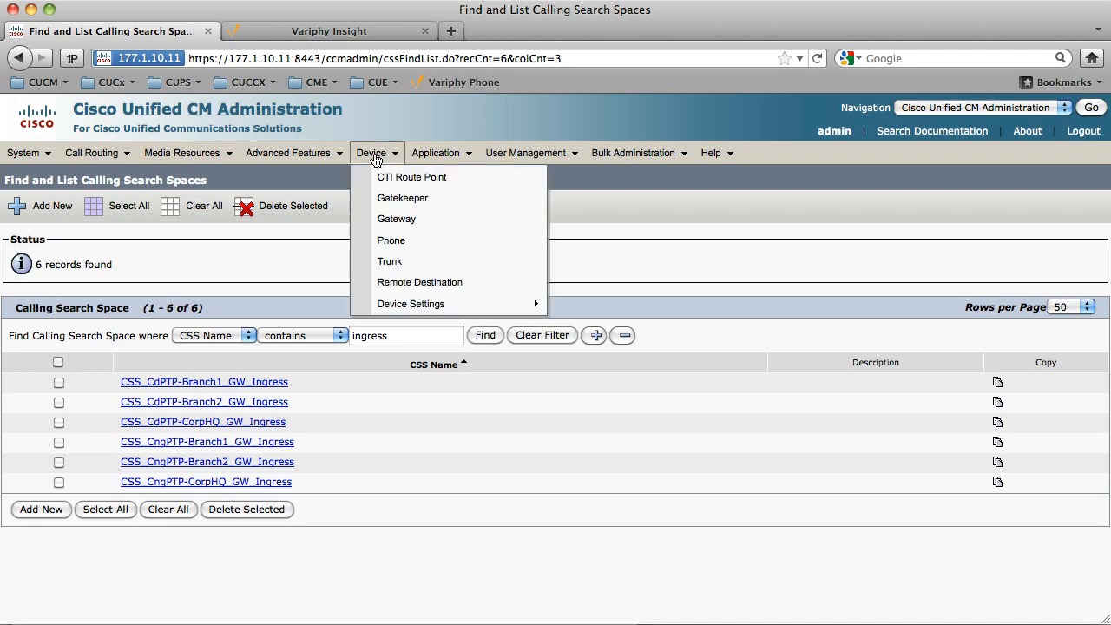
{"action": "left_click", "coordinate": [378, 263]}
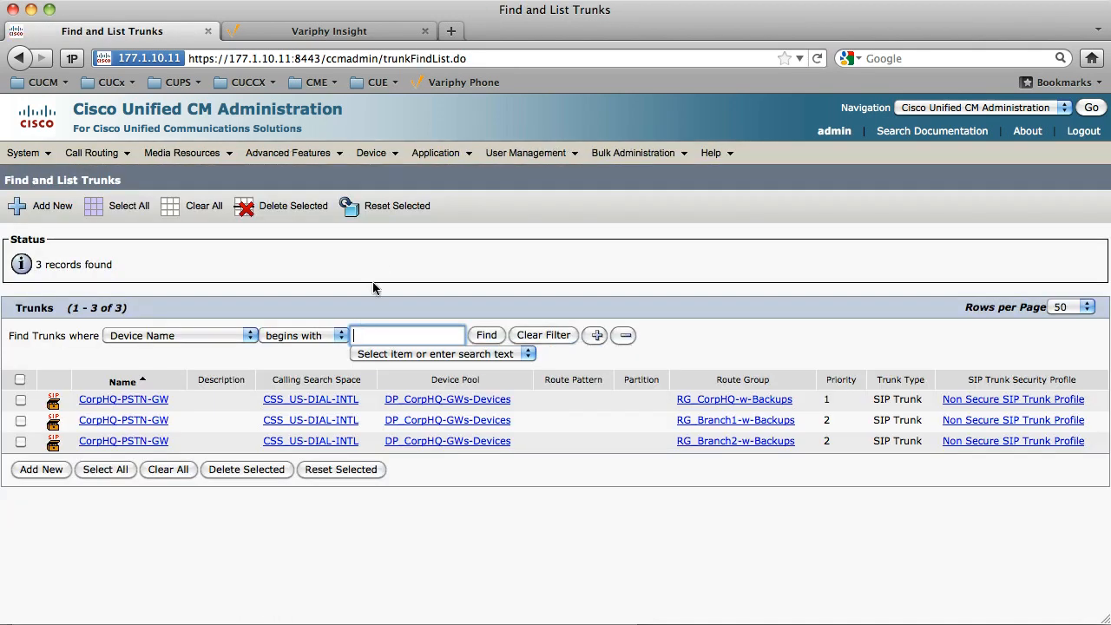
{"action": "left_click", "coordinate": [156, 401]}
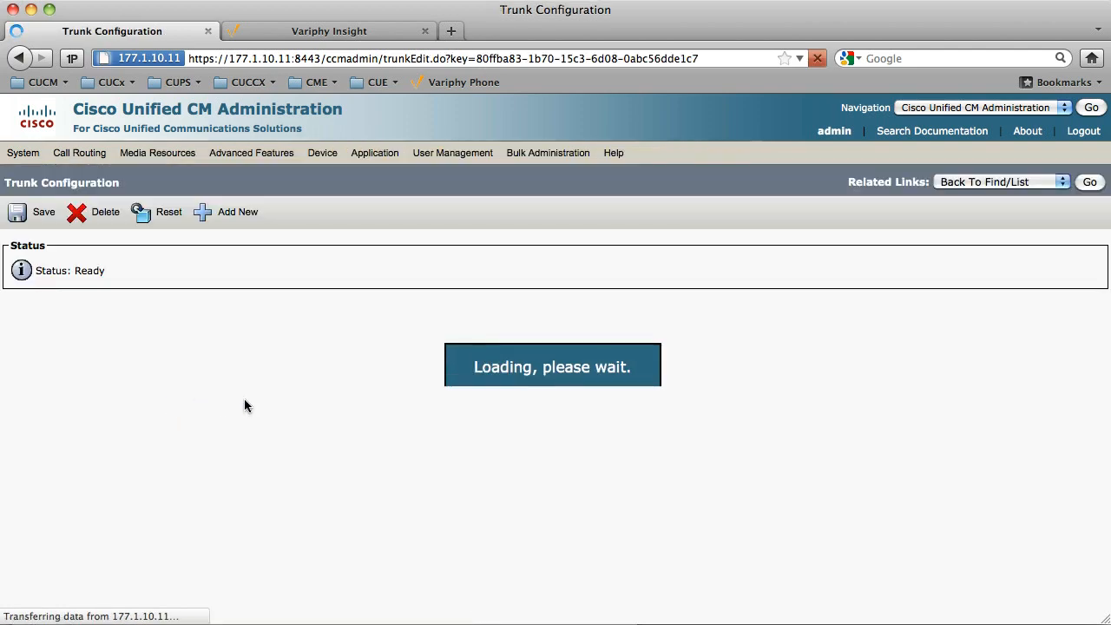
Set the trunk's Incoming Number calling search space under Incoming Calling Party Settings to CSS_CngPTP-CorpHQ_GW_Ingress and save the trunk.
{"action": "scroll", "coordinate": [293, 396], "scroll_direction": "down", "scroll_amount": 10}
{"action": "scroll", "coordinate": [293, 401], "scroll_direction": "down", "scroll_amount": 8}
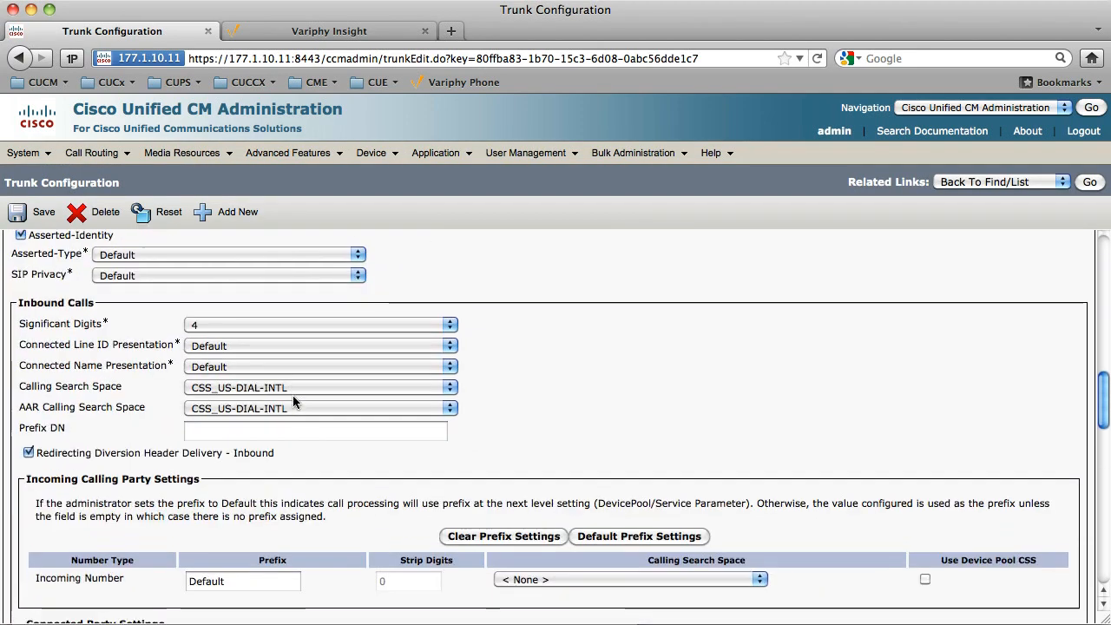
{"action": "left_click", "coordinate": [533, 457]}
{"action": "left_click", "coordinate": [533, 457]}
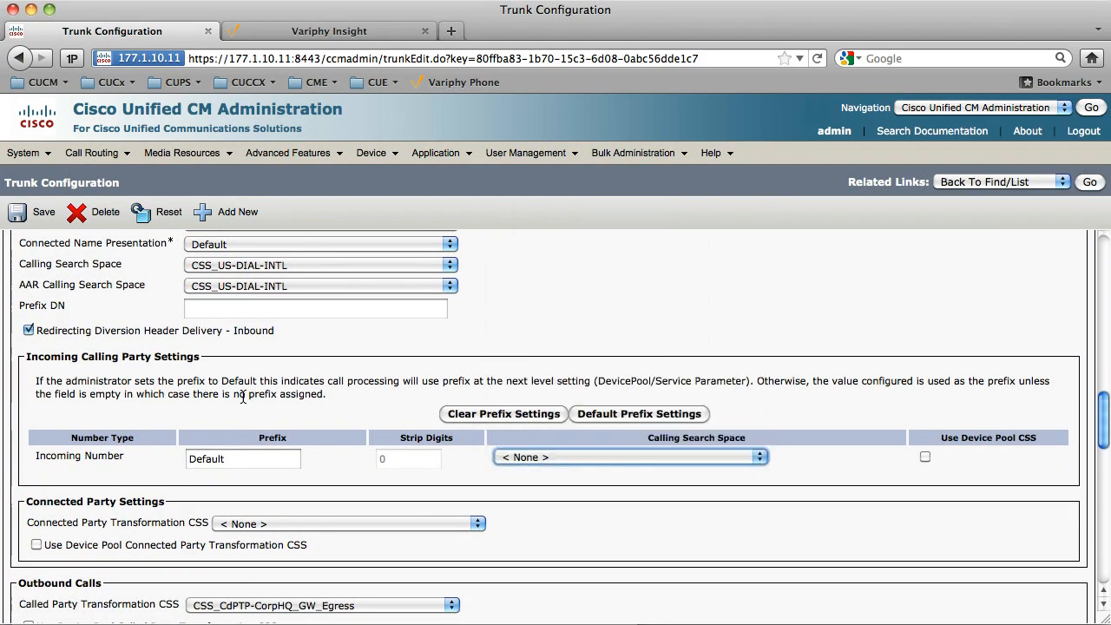
{"action": "left_click_drag", "start_coordinate": [29, 358], "coordinate": [212, 371]}
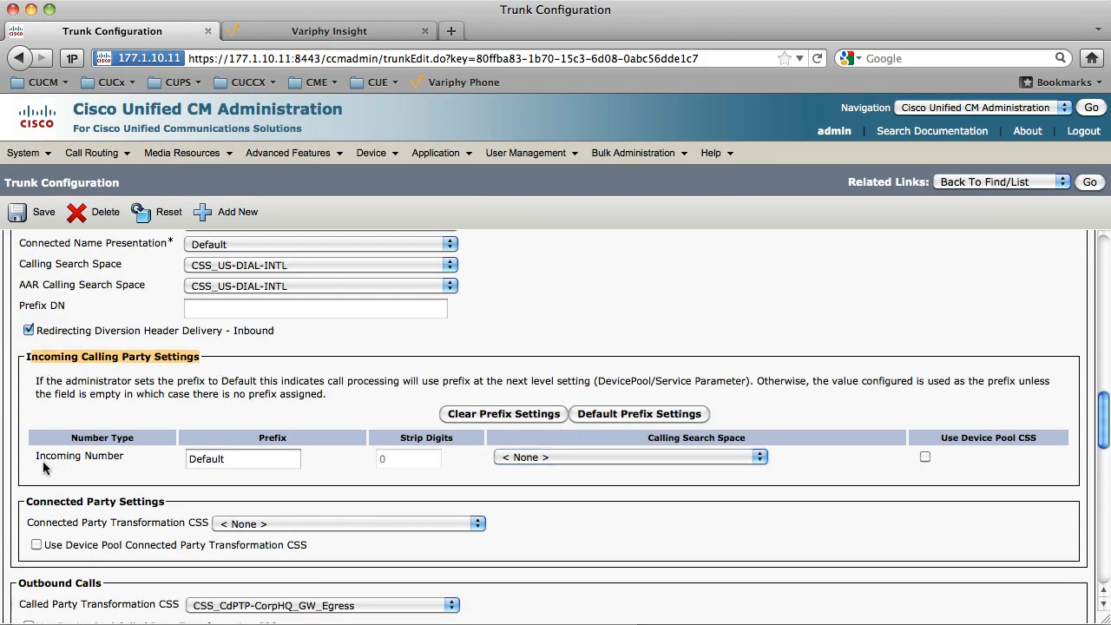
{"action": "left_click_drag", "start_coordinate": [42, 461], "coordinate": [126, 462]}
{"action": "left_click", "coordinate": [575, 455]}
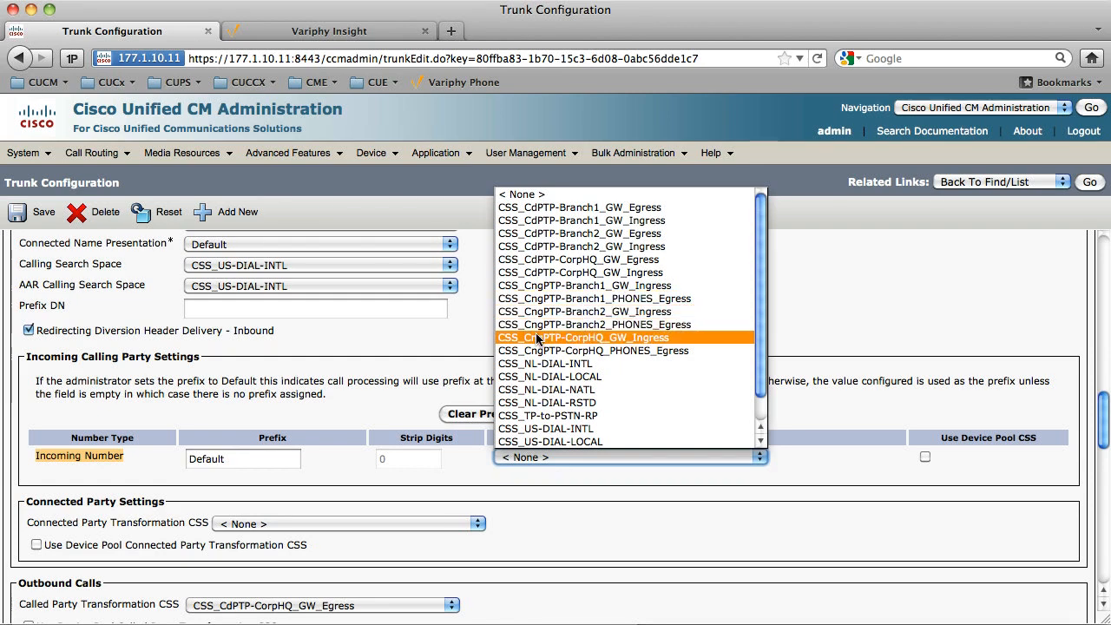
{"action": "left_click", "coordinate": [613, 339]}
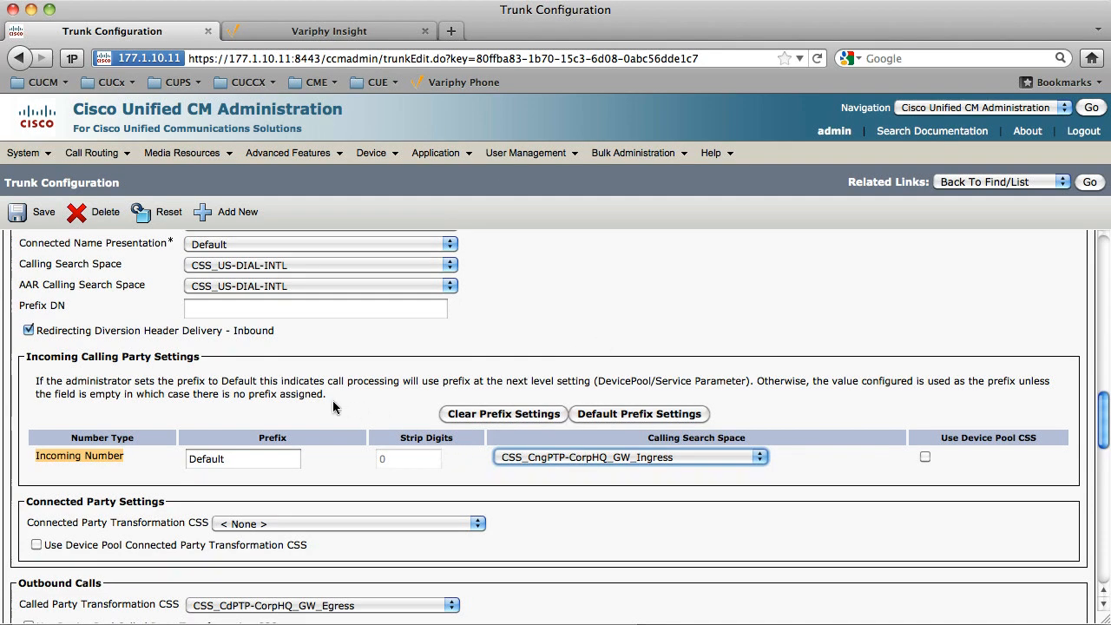
{"action": "left_click", "coordinate": [39, 212]}
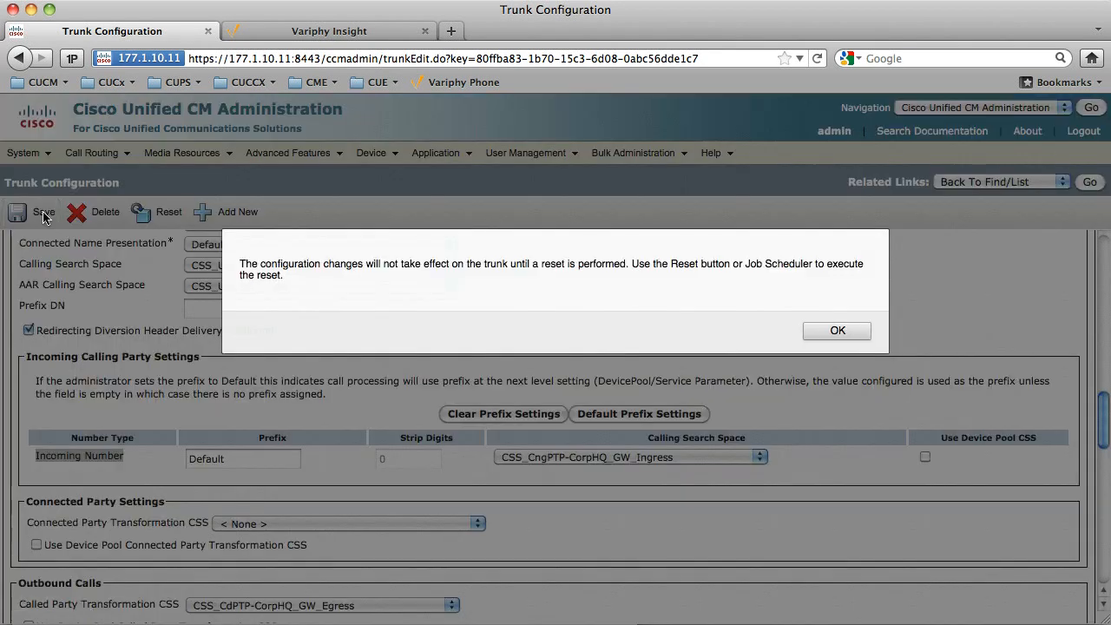
{"action": "left_click", "coordinate": [836, 330]}
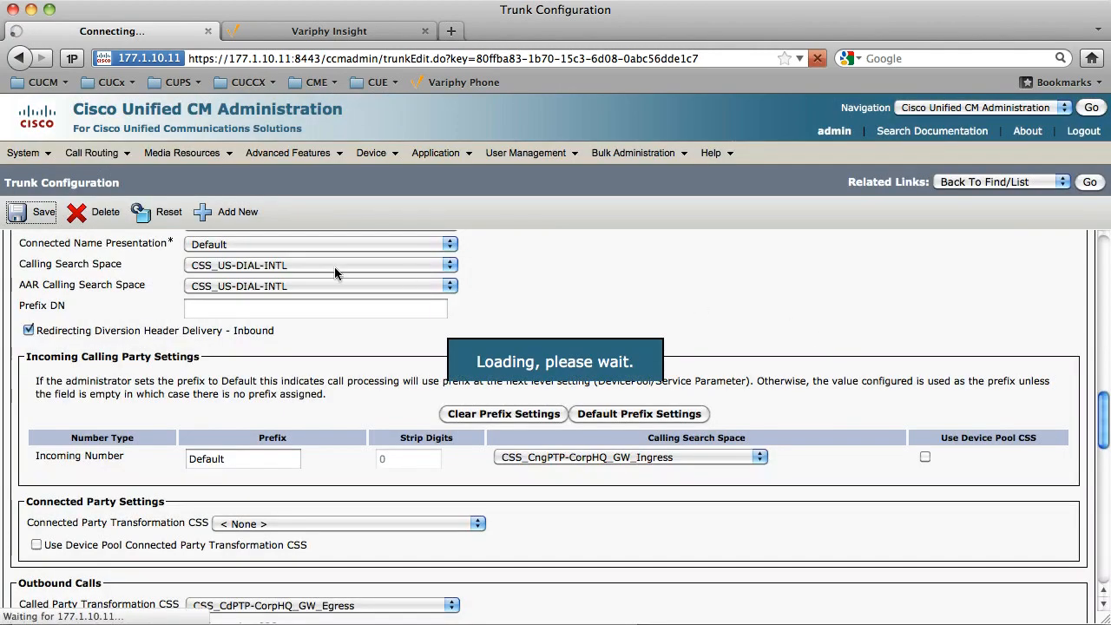
Reset the CorpHQ-PSTN-GW SIP trunk and return to its Incoming Calling Party Settings.
{"action": "left_click", "coordinate": [160, 215]}
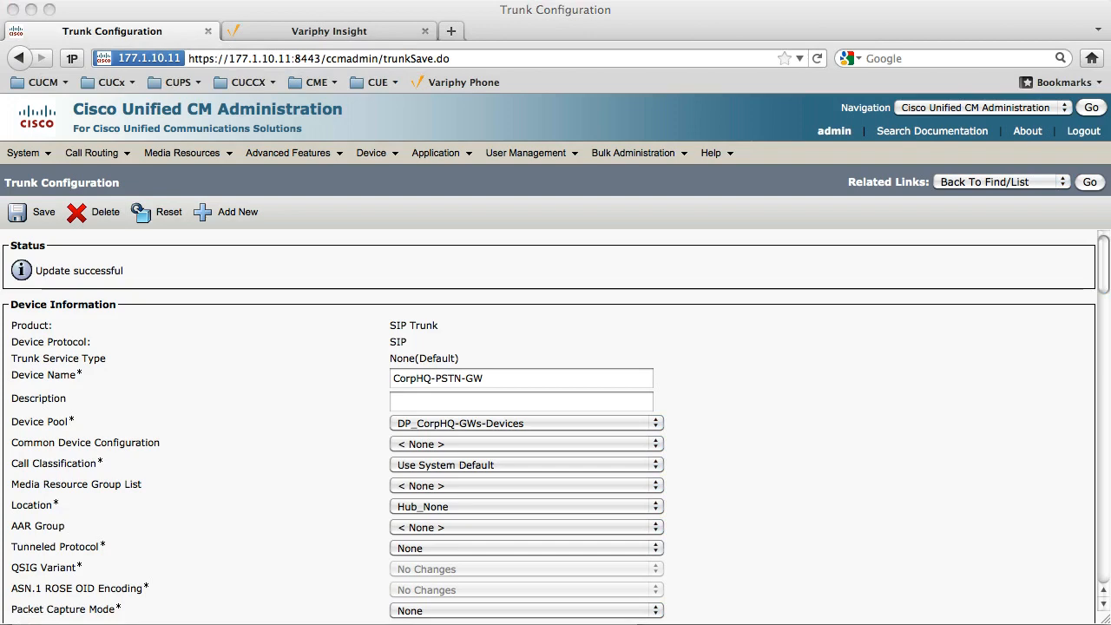
{"action": "left_click", "coordinate": [474, 139]}
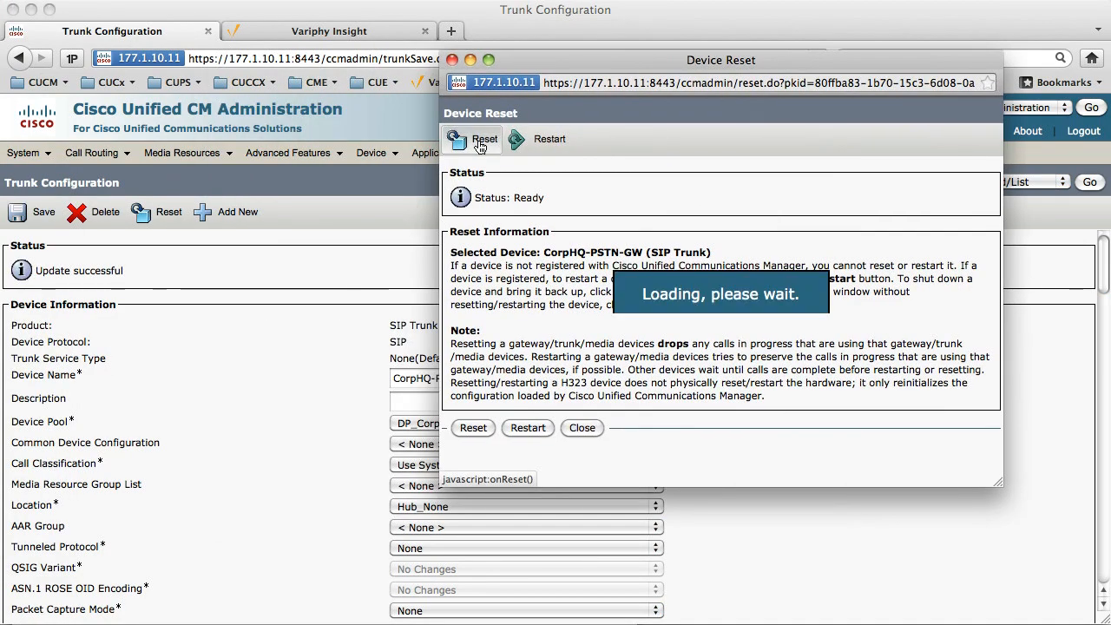
{"action": "left_click", "coordinate": [453, 60]}
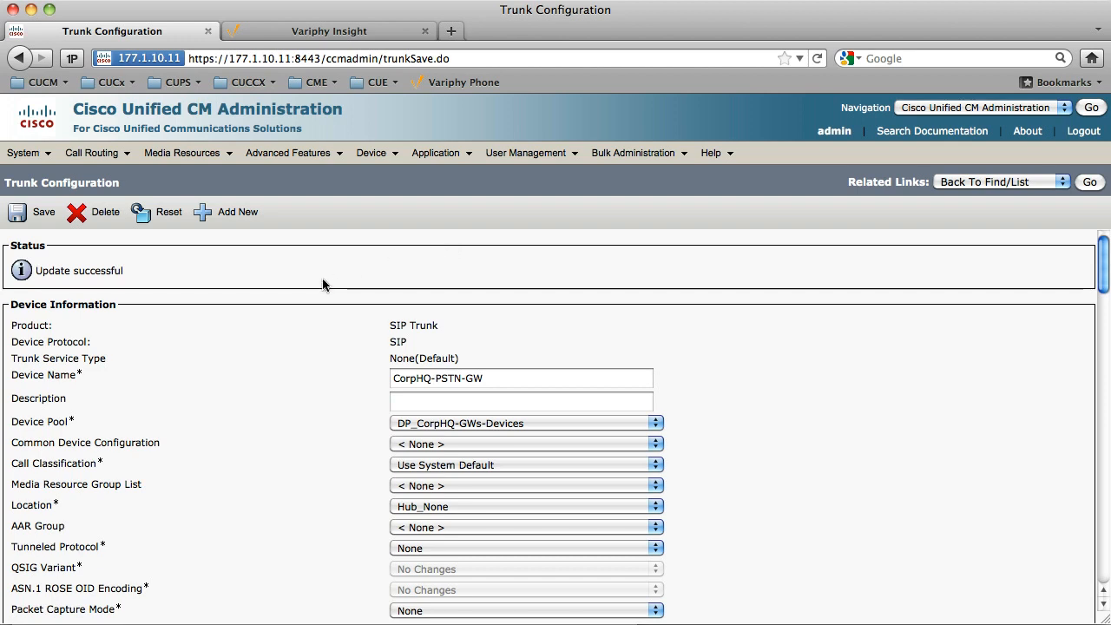
{"action": "scroll", "coordinate": [322, 285], "scroll_direction": "down", "scroll_amount": 15}
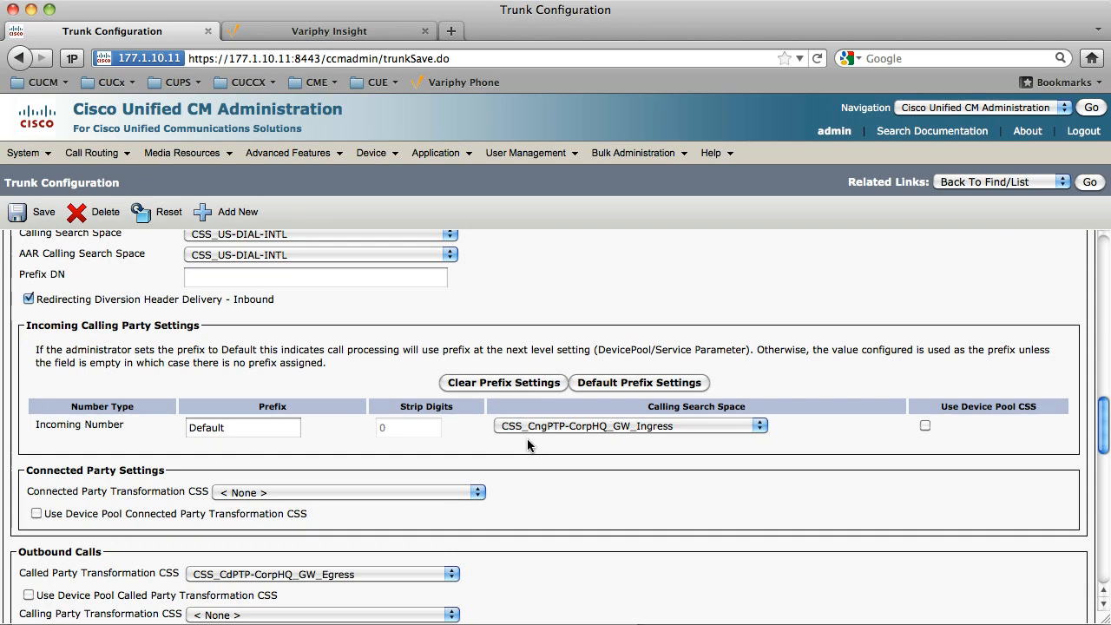
Start a new calling party transformation pattern and assign it to the partition PT_CngPTP-CorpHQ_GW_Ingress.
{"action": "mouse_move", "coordinate": [91, 153]}
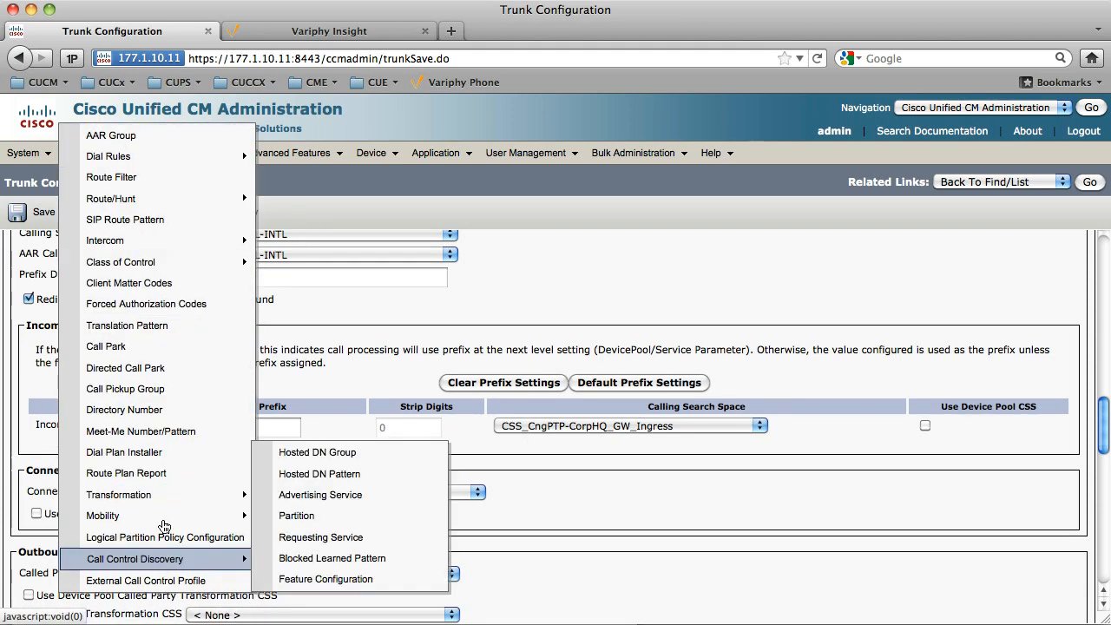
{"action": "mouse_move", "coordinate": [291, 500]}
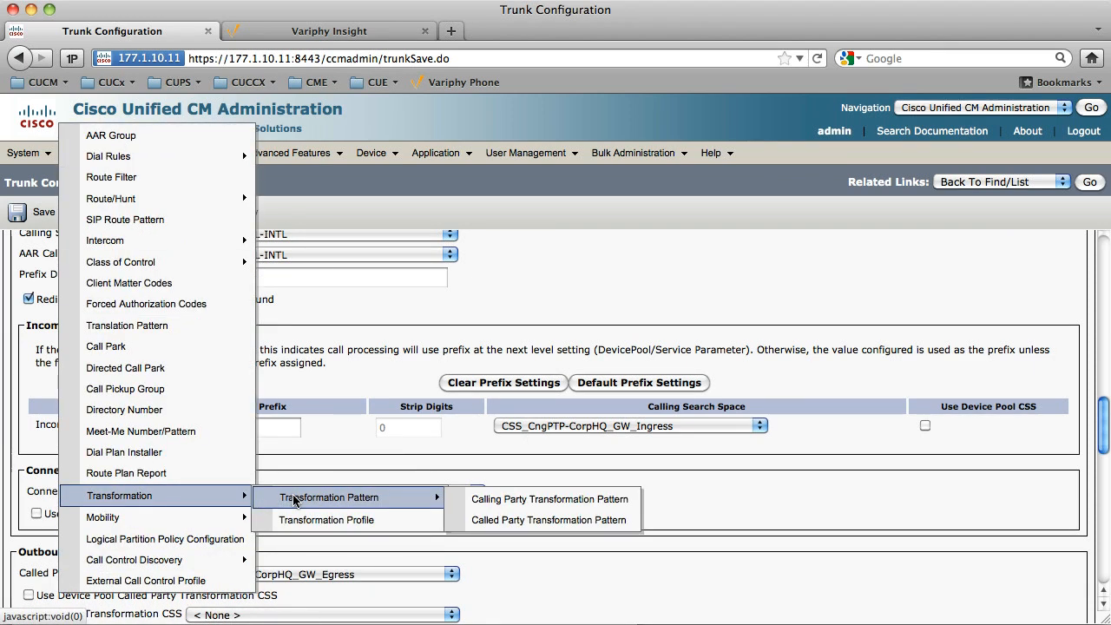
{"action": "left_click", "coordinate": [505, 502]}
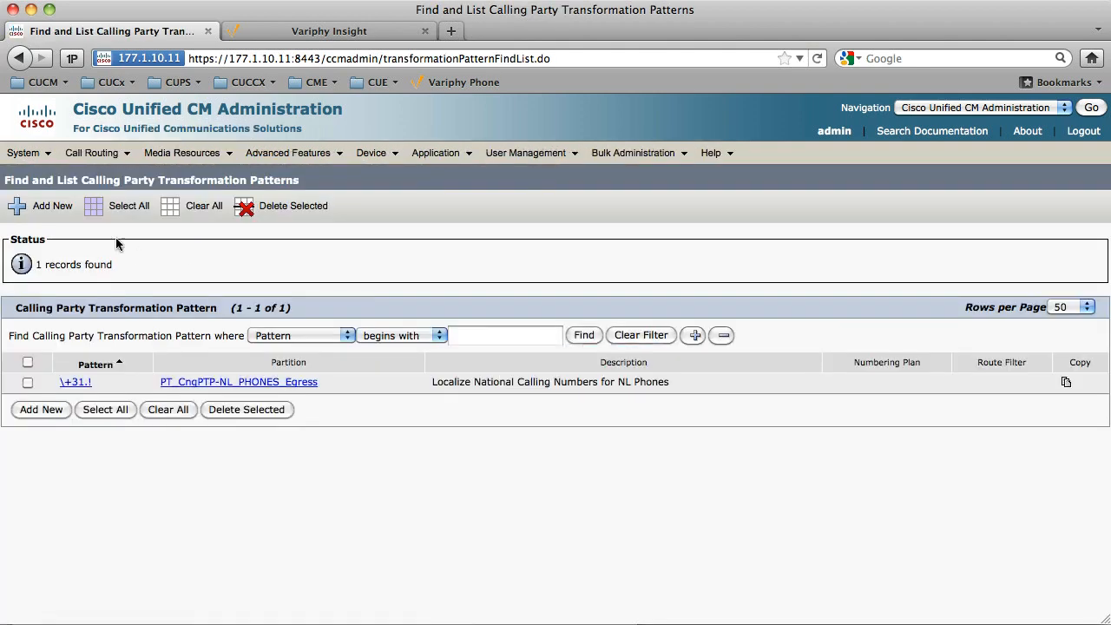
{"action": "left_click", "coordinate": [41, 205]}
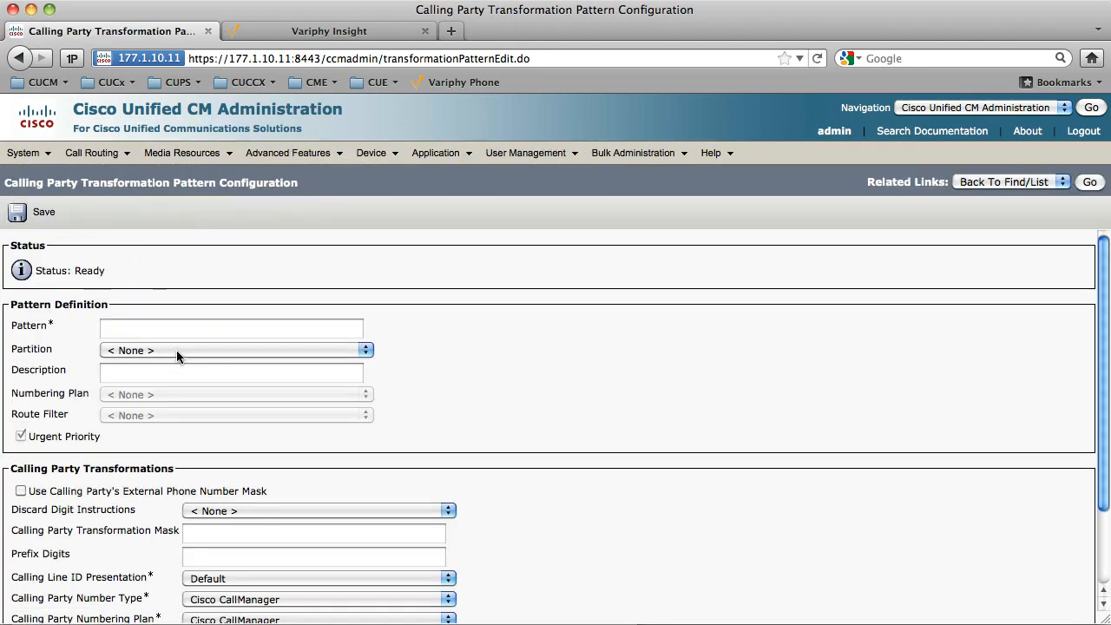
{"action": "left_click", "coordinate": [176, 350]}
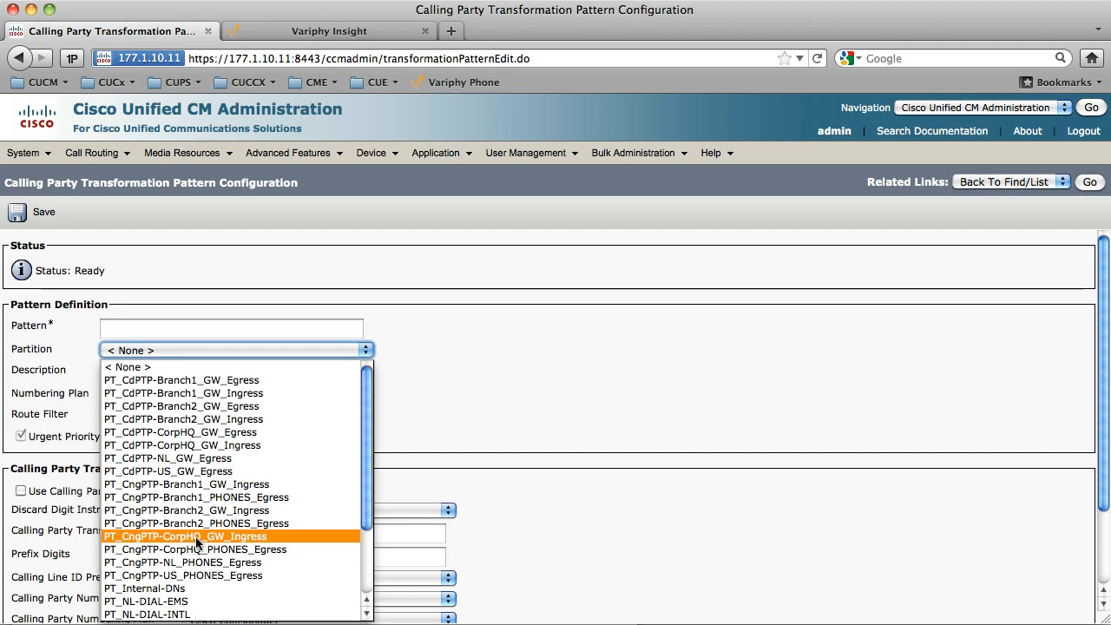
{"action": "left_click", "coordinate": [195, 537]}
{"action": "left_click", "coordinate": [148, 330]}
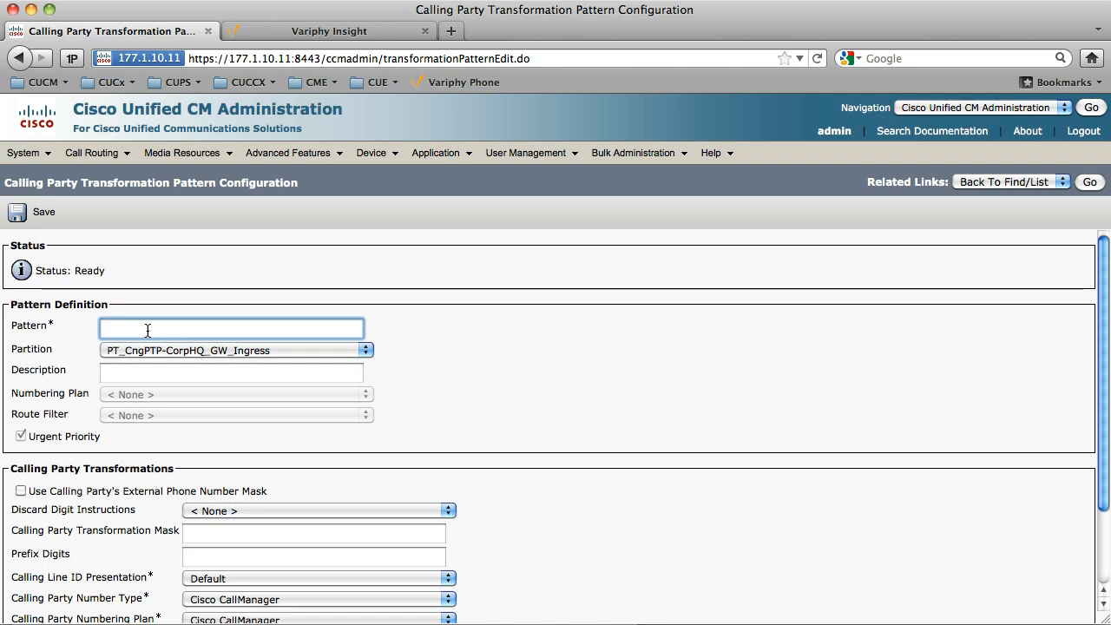
Examine the available Calling Party Number Type options for the new pattern.
{"action": "scroll", "coordinate": [339, 345], "scroll_direction": "down", "scroll_amount": 2}
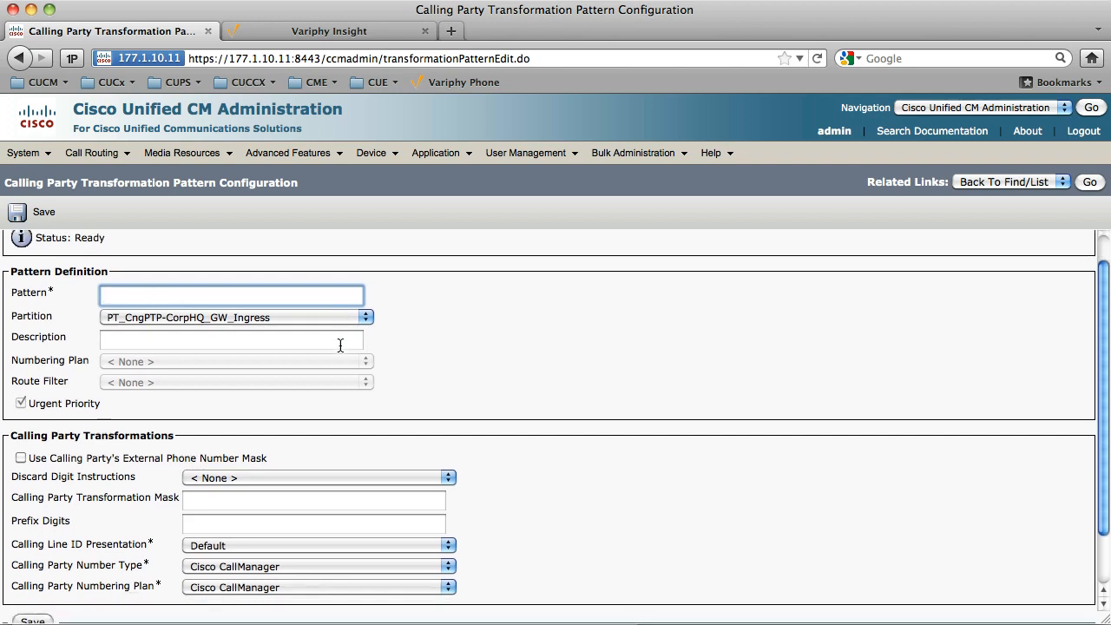
{"action": "left_click", "coordinate": [243, 524]}
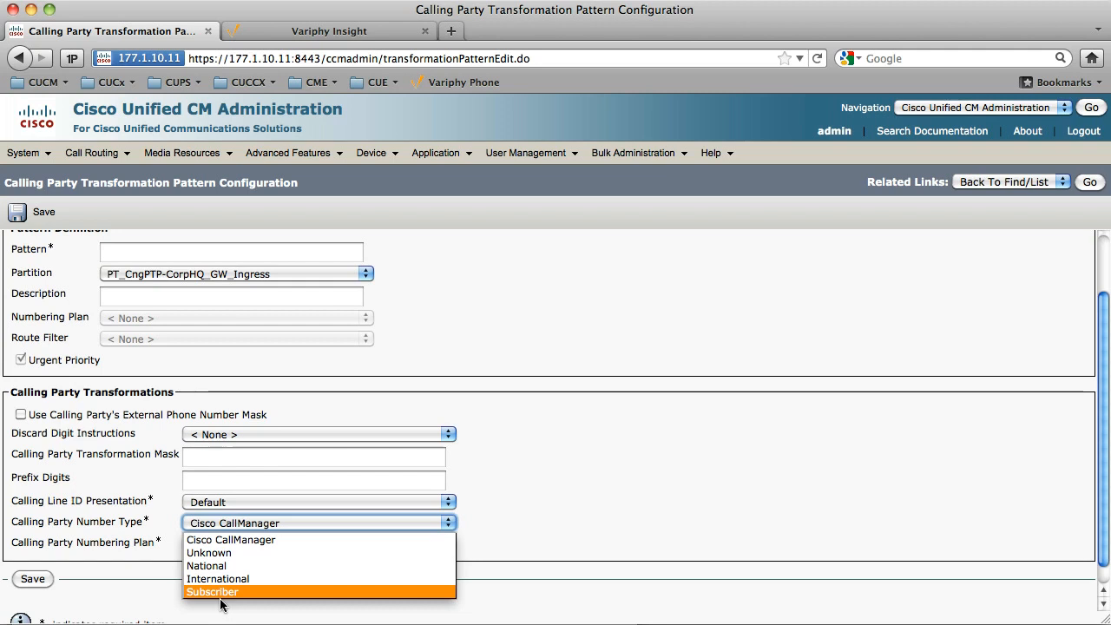
{"action": "left_click", "coordinate": [145, 509]}
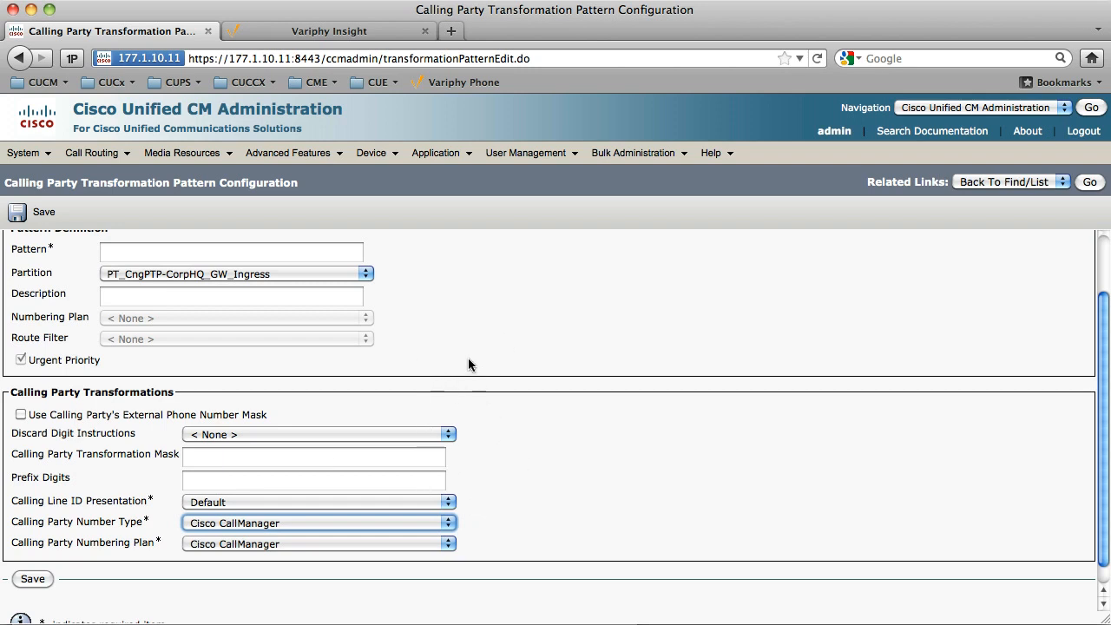
{"action": "scroll", "coordinate": [468, 359], "scroll_direction": "up", "scroll_amount": 2}
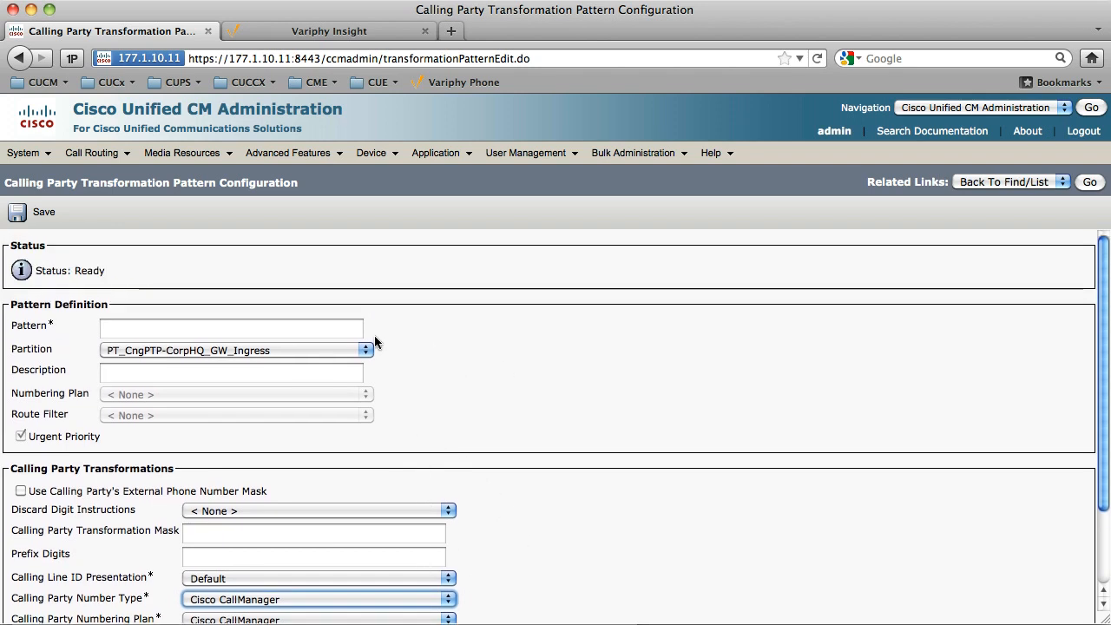
Set the calling party transformation pattern to [2-9]XX[2-9]XXXXXX.
{"action": "left_click", "coordinate": [286, 326]}
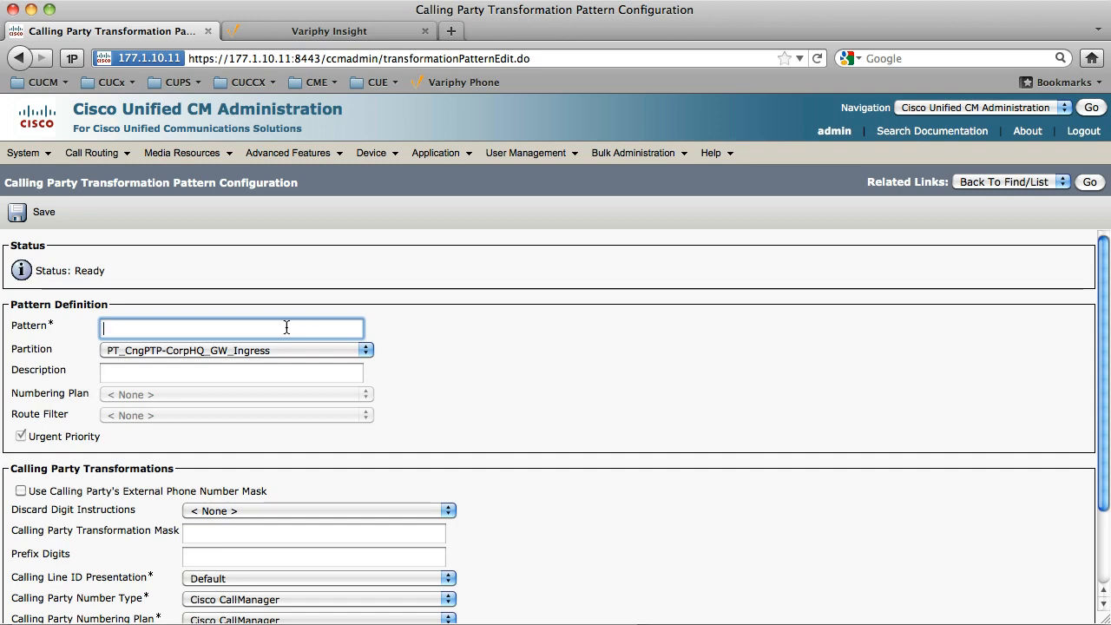
{"action": "type", "text": "[2-9"}
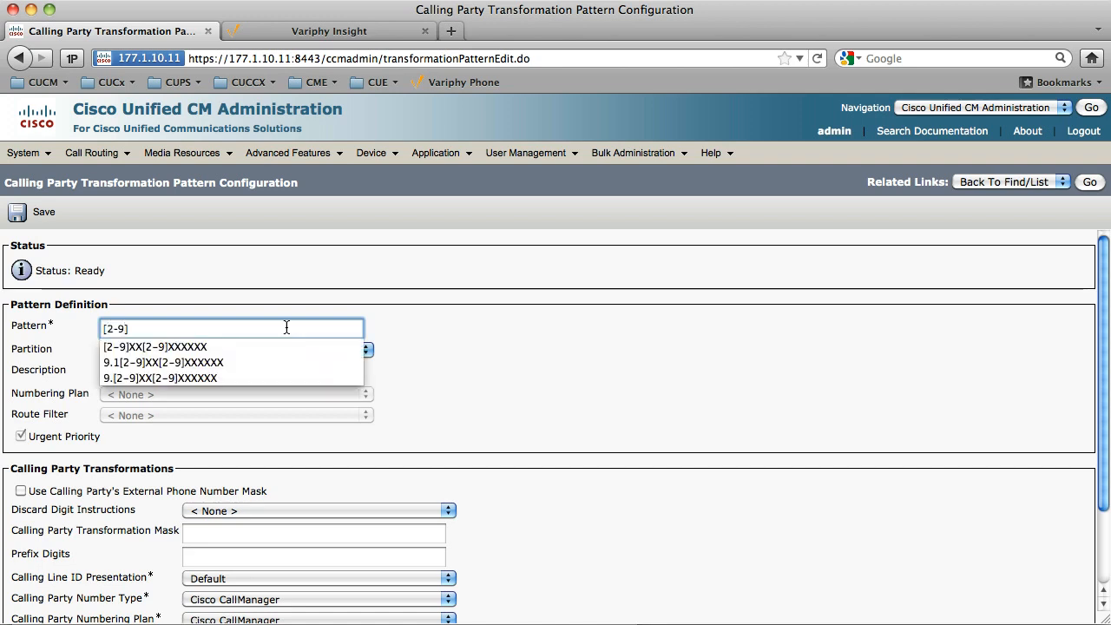
{"action": "type", "text": "]"}
{"action": "key", "text": "Down"}
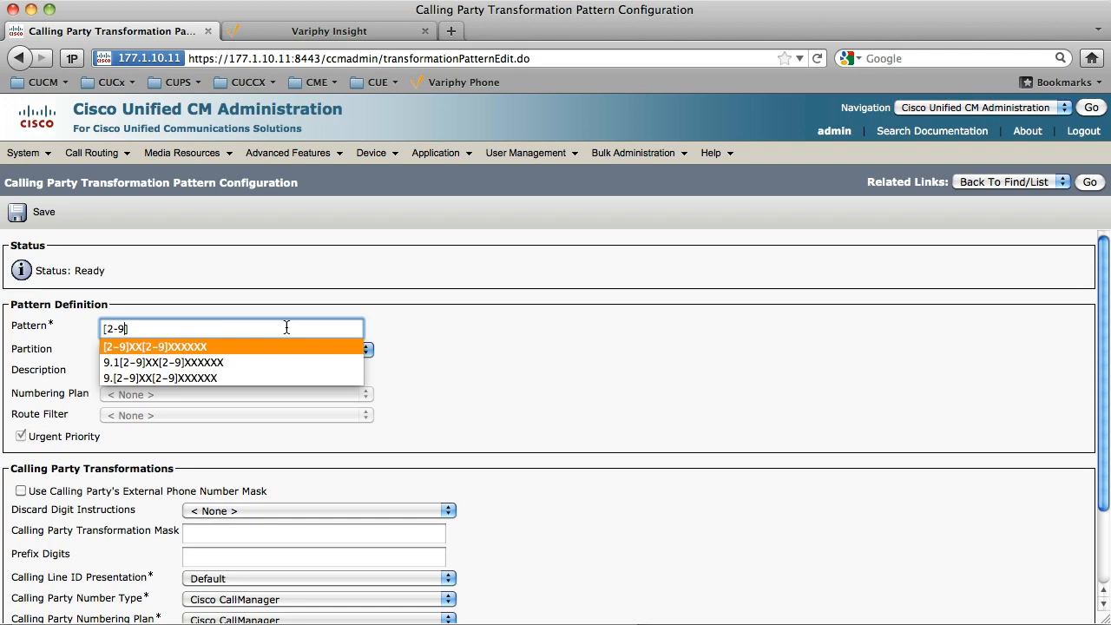
{"action": "key", "text": "Return"}
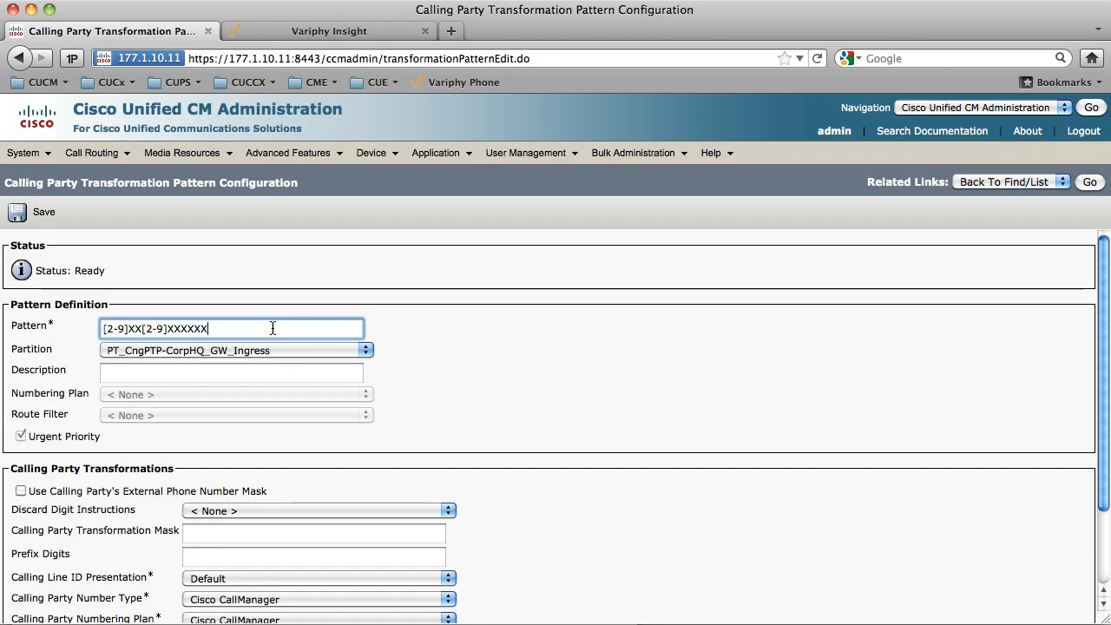
Try a leading 1 in front of the transformation pattern and remove it again.
{"action": "triple_click", "coordinate": [273, 327]}
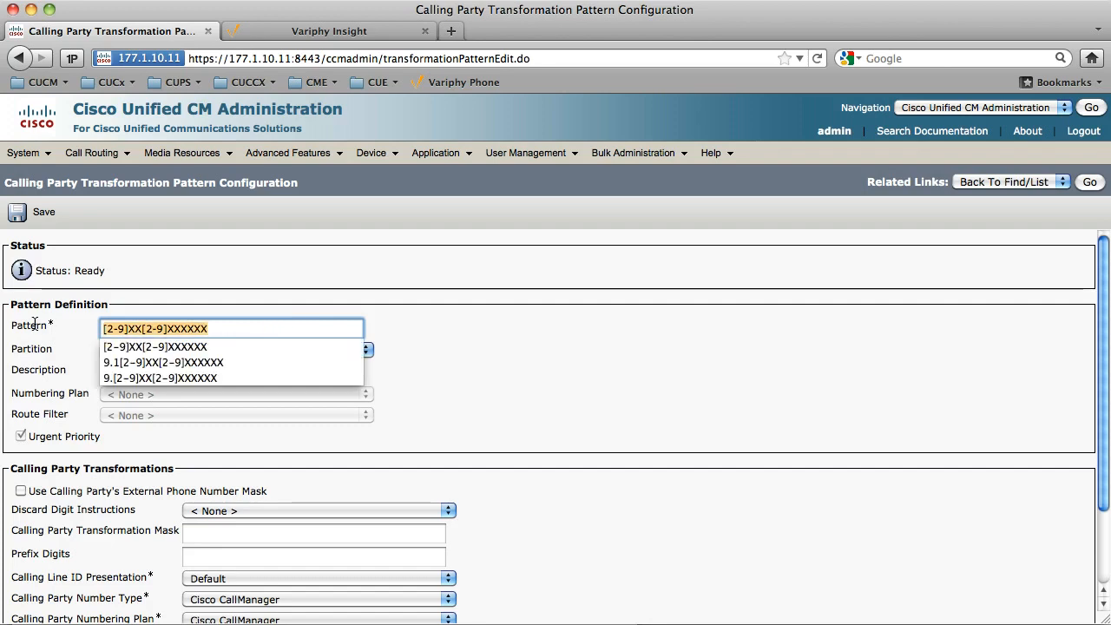
{"action": "left_click", "coordinate": [248, 293]}
{"action": "left_click", "coordinate": [105, 329]}
{"action": "type", "text": "1"}
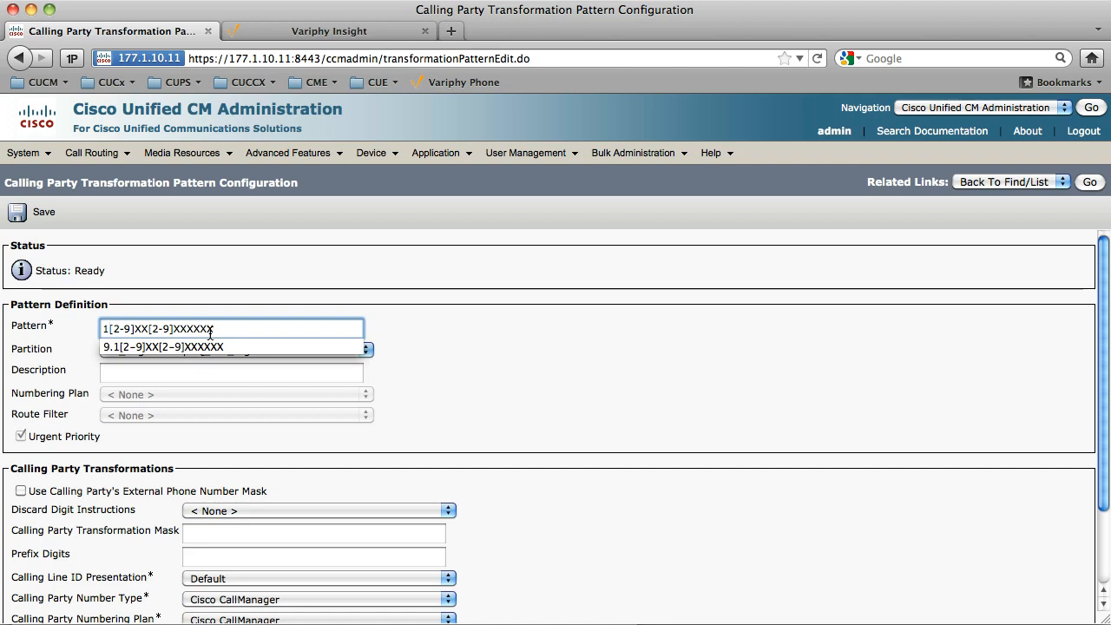
{"action": "key", "text": "BackSpace"}
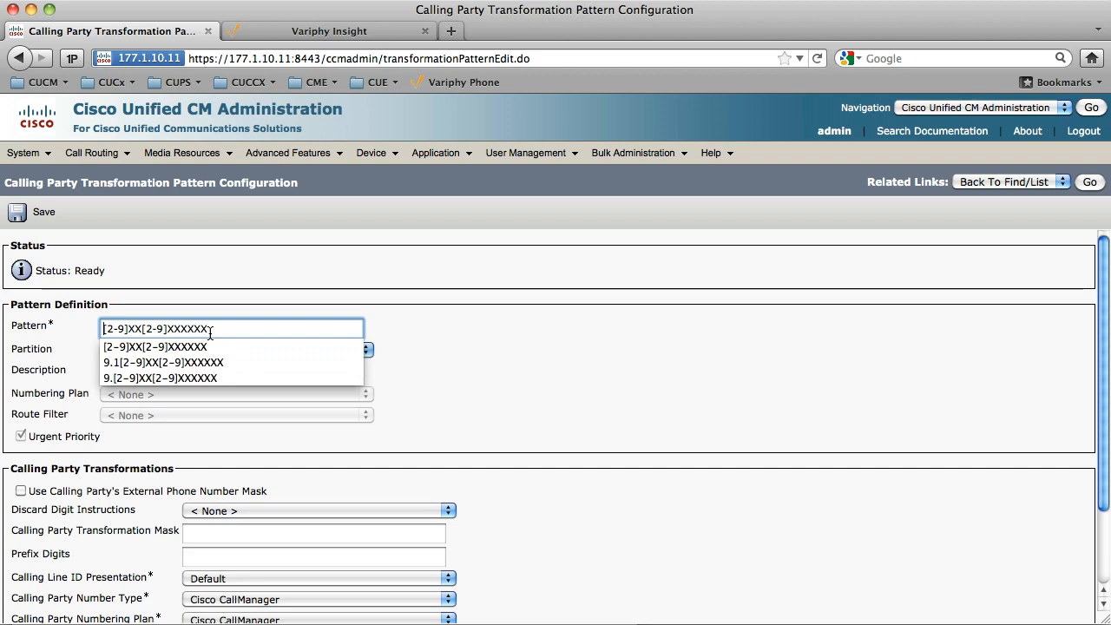
{"action": "type", "text": "1"}
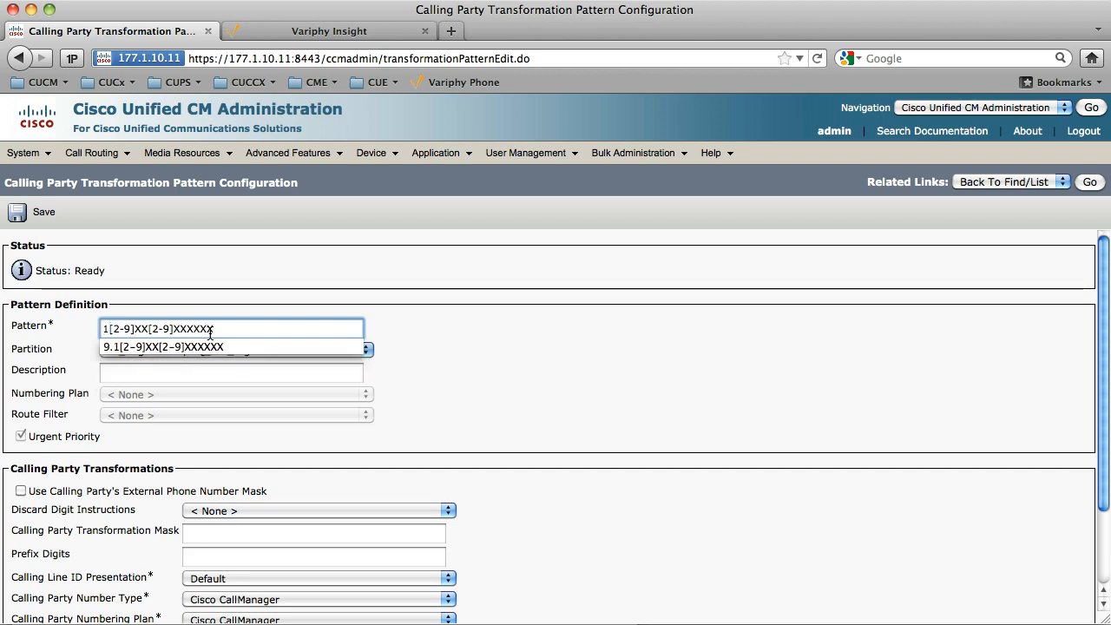
{"action": "key", "text": "BackSpace"}
{"action": "key", "text": "Tab"}
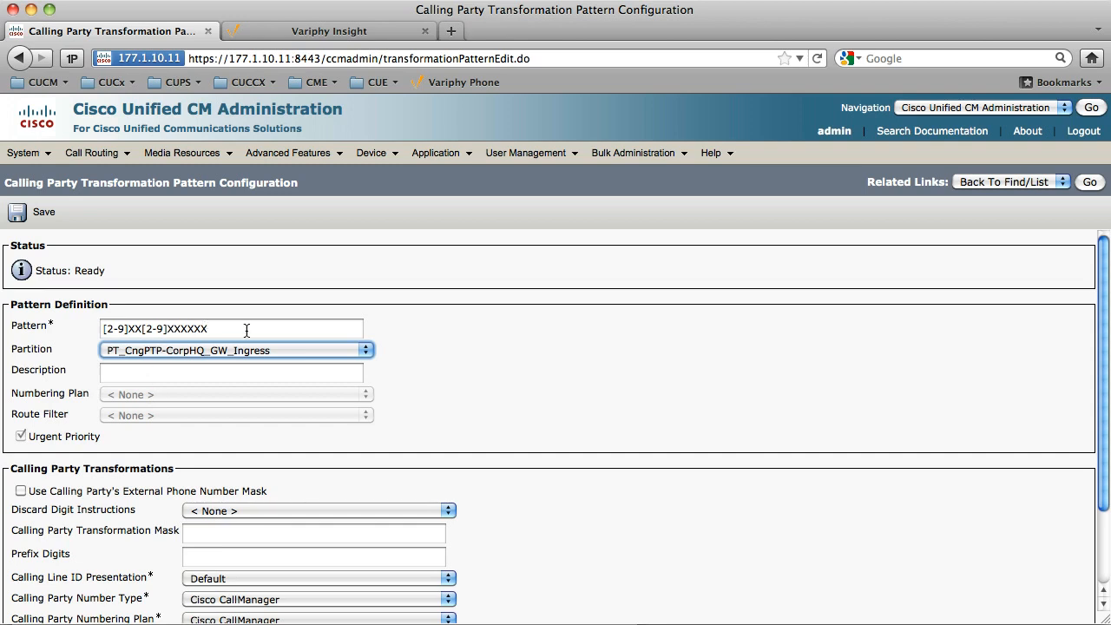
{"action": "triple_click", "coordinate": [233, 329]}
{"action": "left_click", "coordinate": [232, 329]}
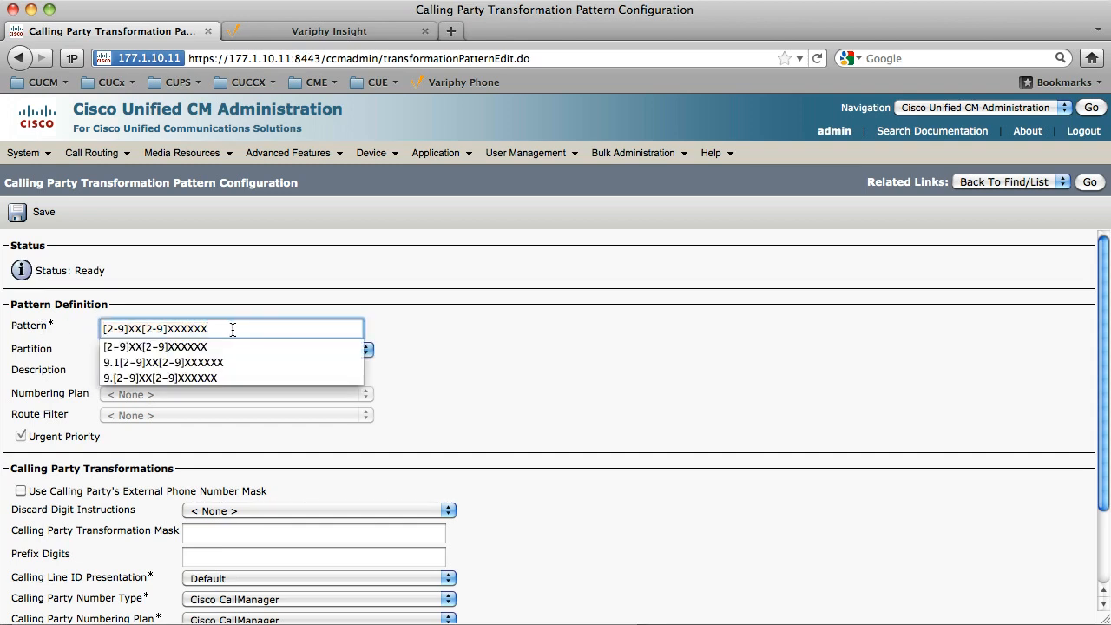
{"action": "left_click", "coordinate": [244, 308]}
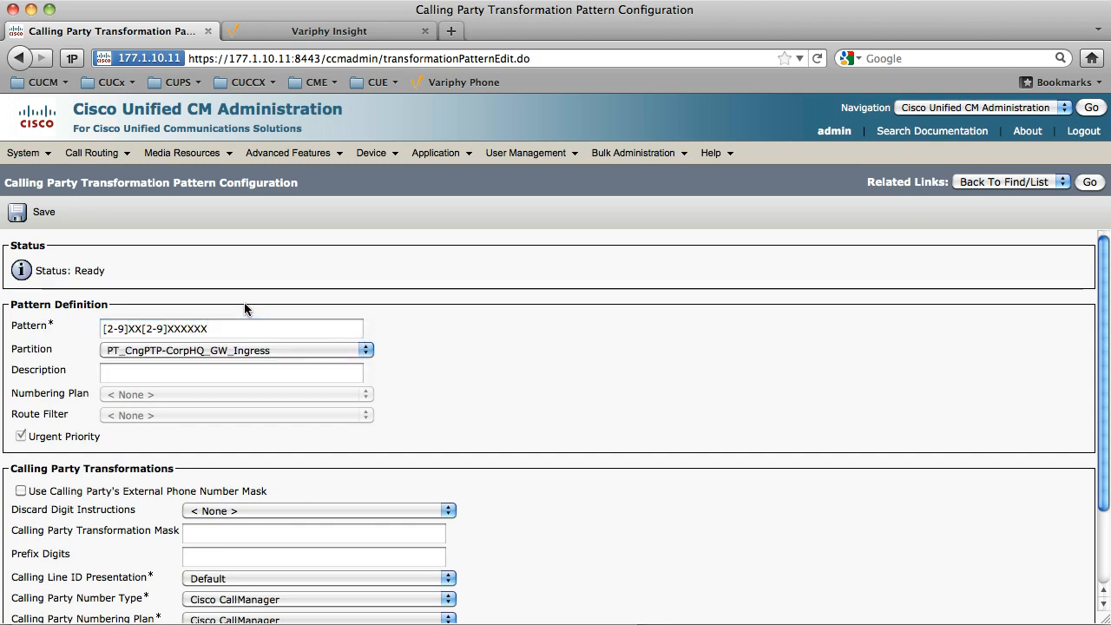
Set the pattern's prefix digits to +1 and save the calling party transformation pattern.
{"action": "scroll", "coordinate": [447, 325], "scroll_direction": "down", "scroll_amount": 3}
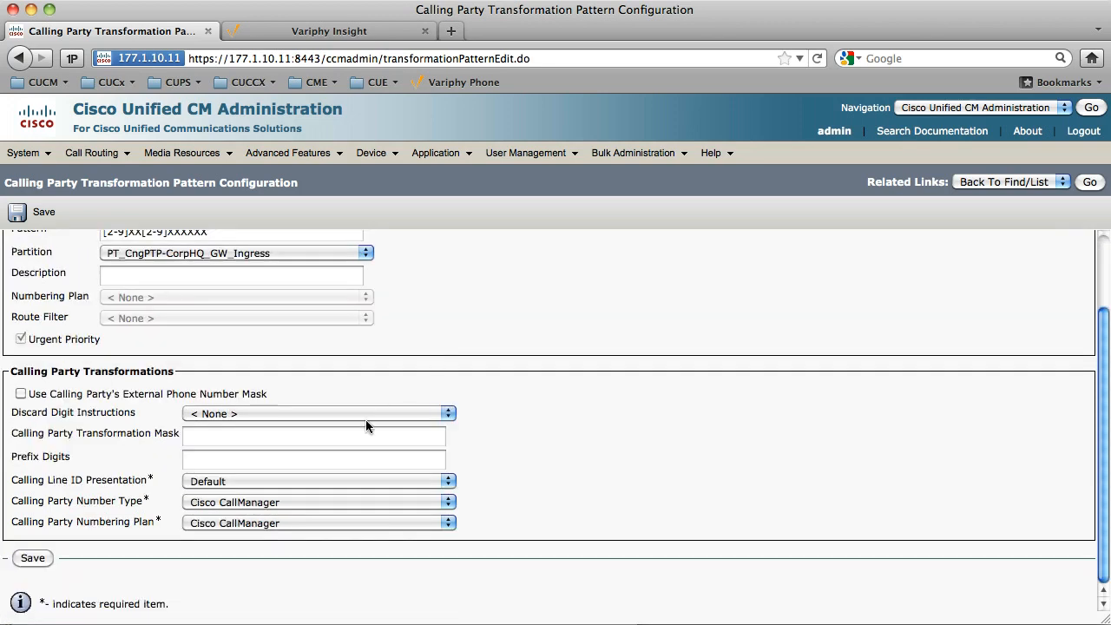
{"action": "left_click", "coordinate": [207, 463]}
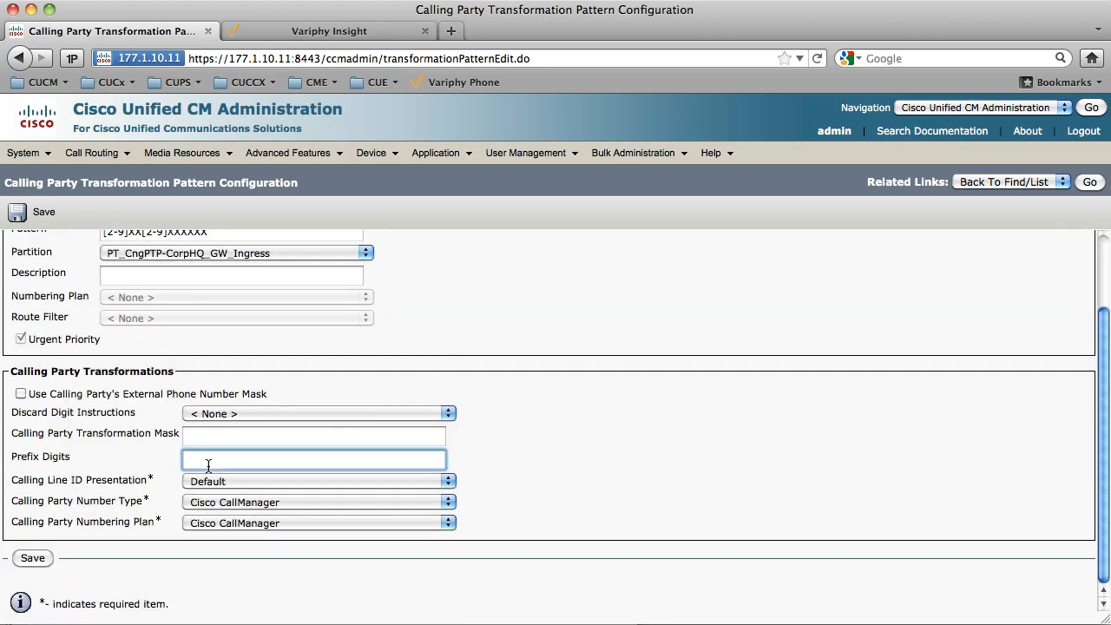
{"action": "type", "text": "+1"}
{"action": "left_click", "coordinate": [32, 559]}
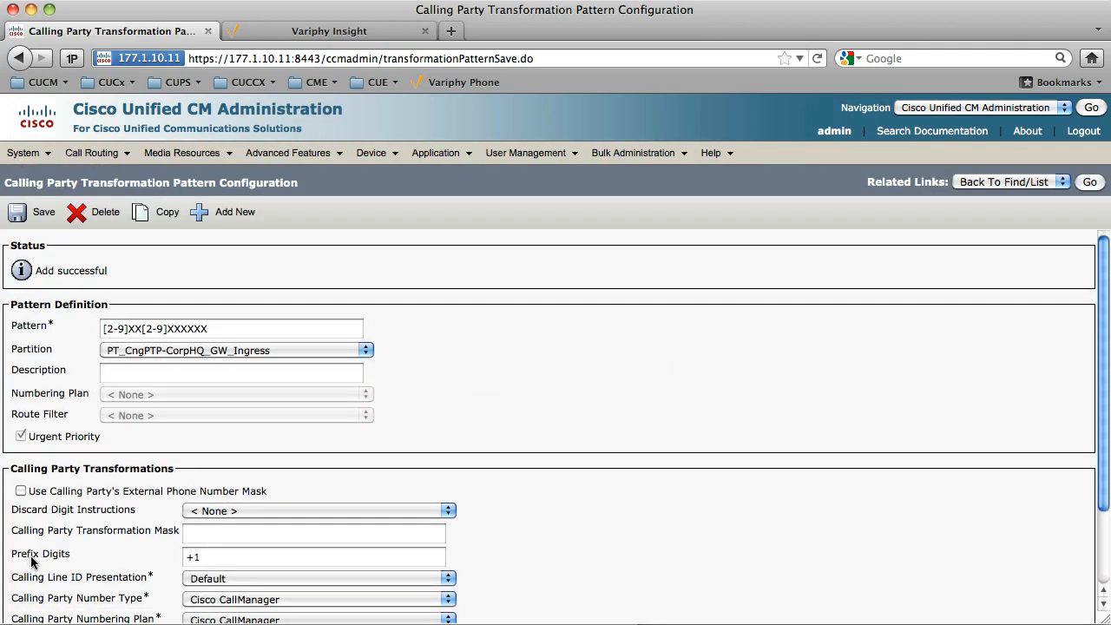
Copy the saved transformation pattern, setting the copy's pattern to ! and its prefix digits to +.
{"action": "left_click", "coordinate": [165, 212]}
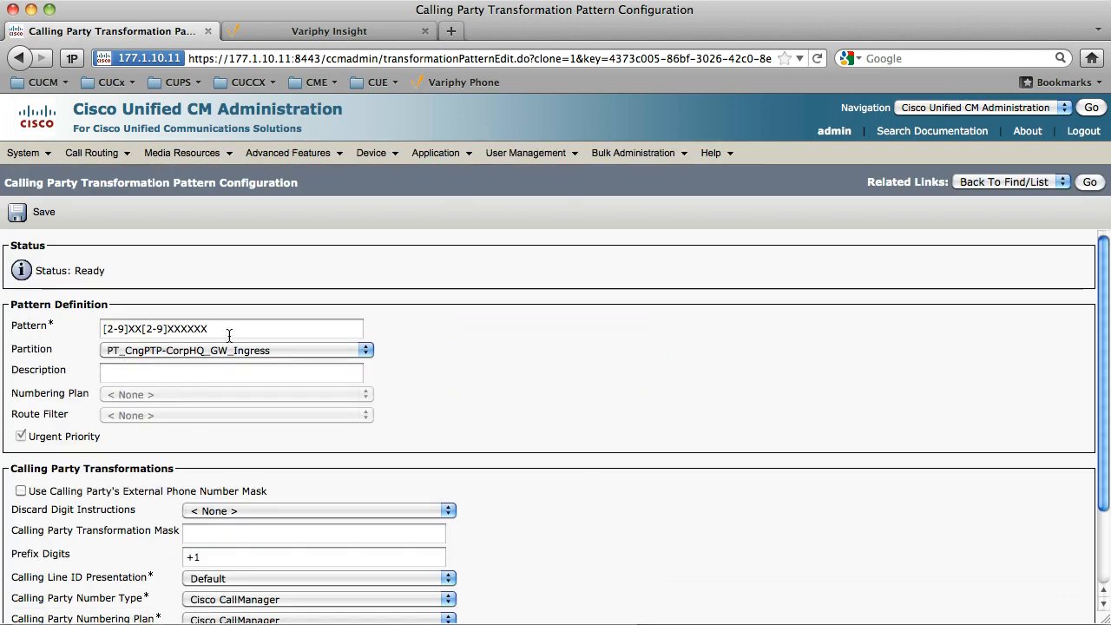
{"action": "left_click_drag", "start_coordinate": [228, 331], "coordinate": [3, 330]}
{"action": "type", "text": "!"}
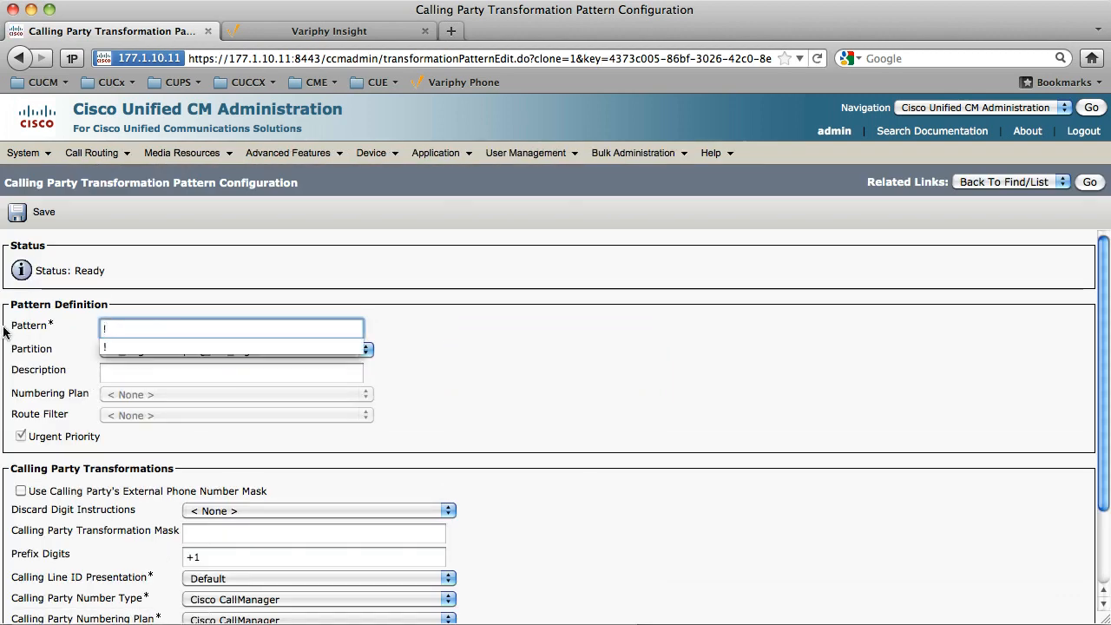
{"action": "left_click_drag", "start_coordinate": [111, 438], "coordinate": [31, 440]}
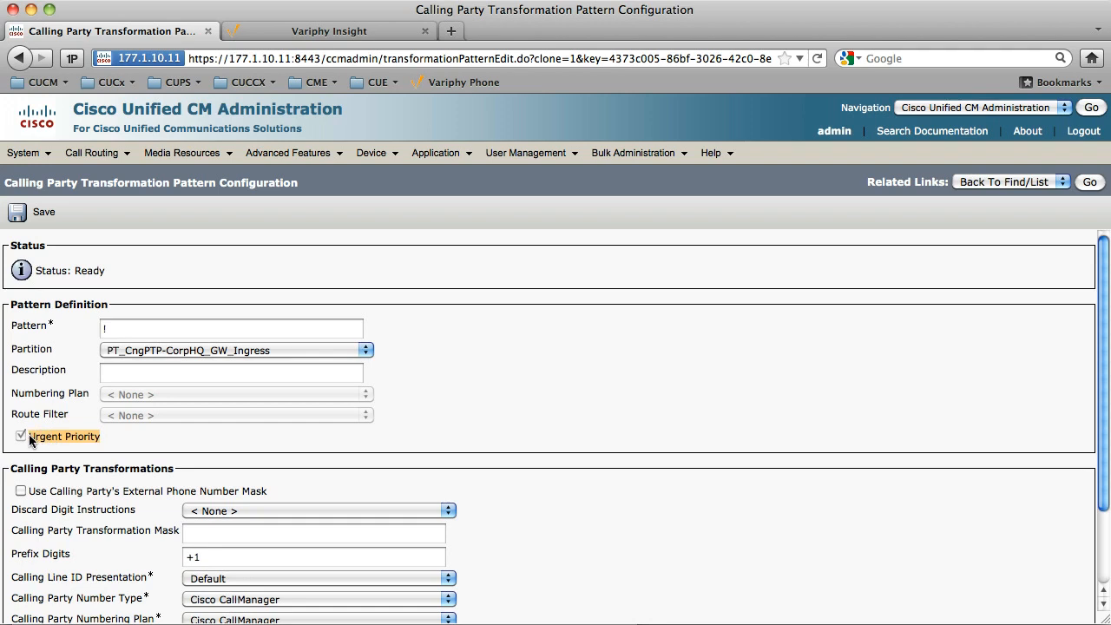
{"action": "left_click_drag", "start_coordinate": [113, 328], "coordinate": [70, 326]}
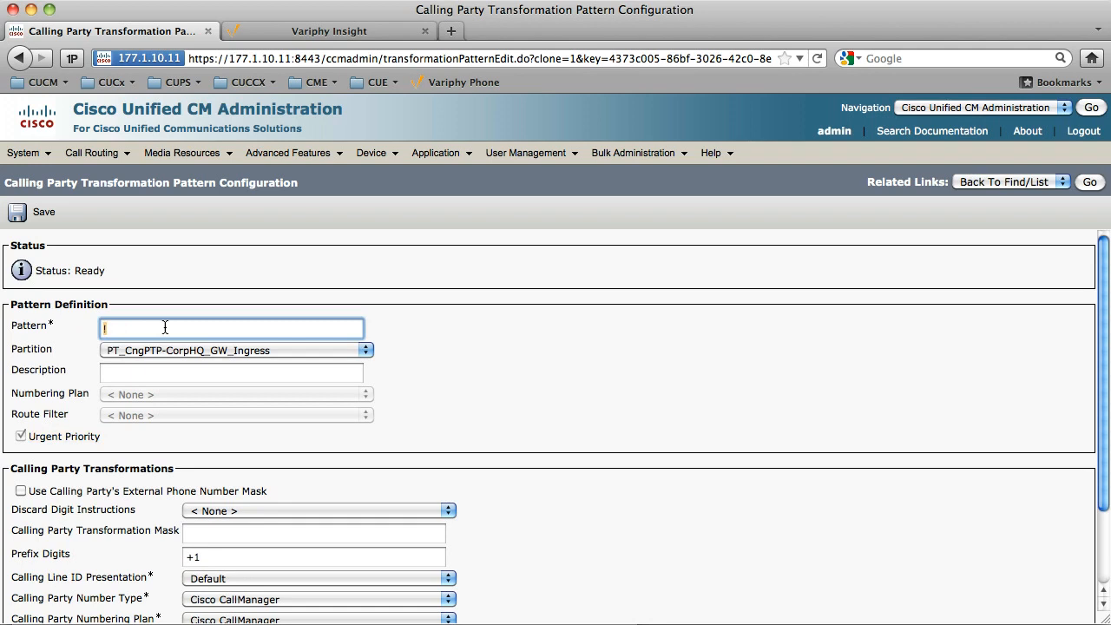
{"action": "left_click", "coordinate": [250, 558]}
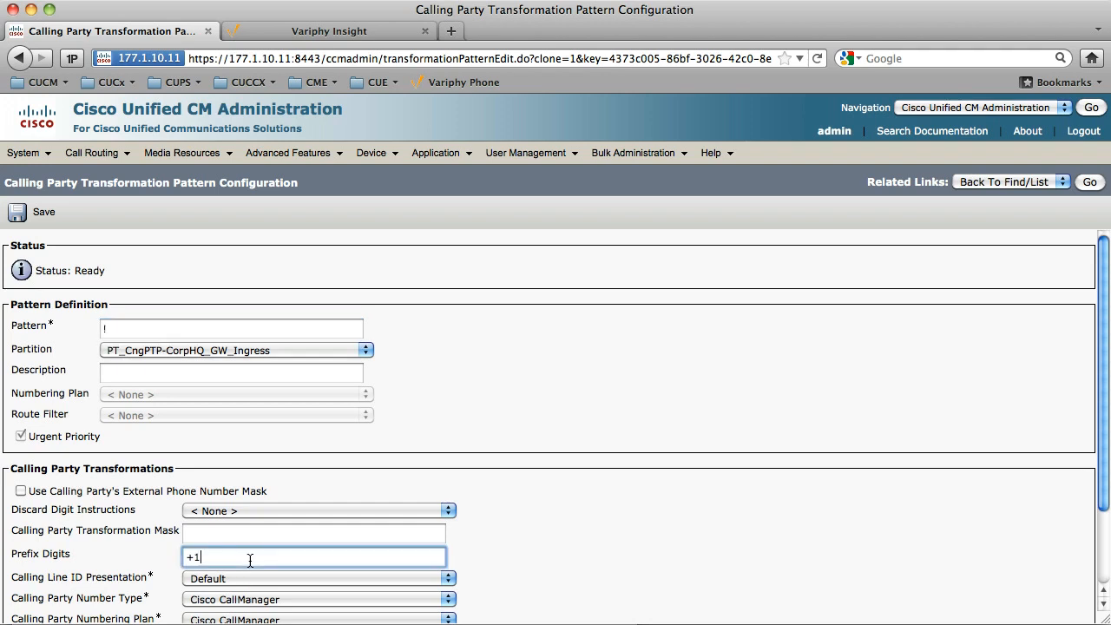
{"action": "key", "text": "BackSpace"}
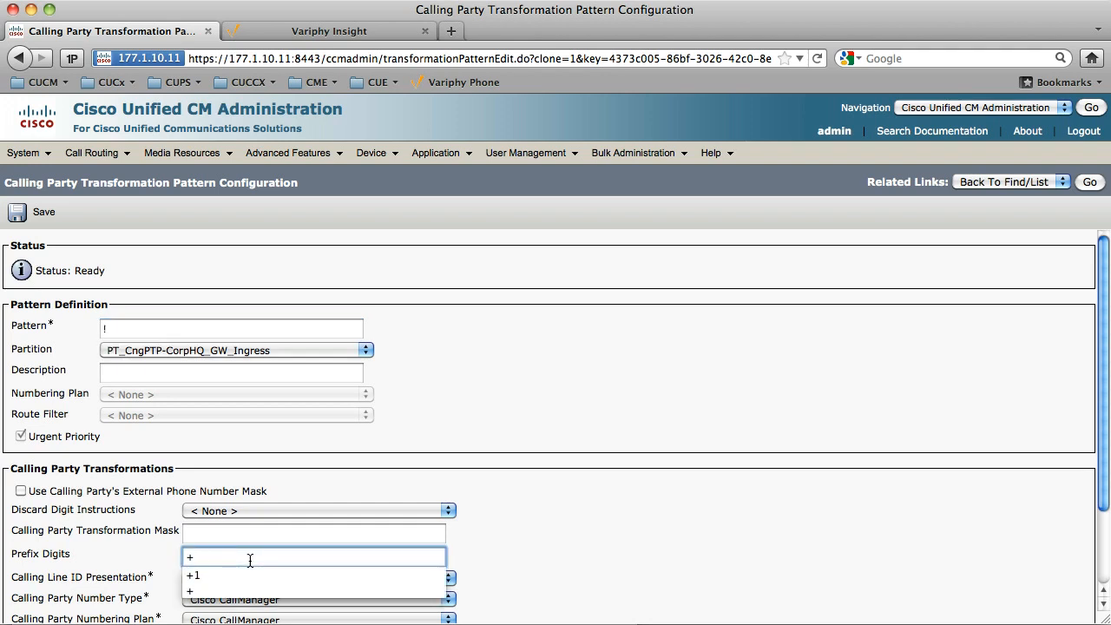
{"action": "left_click", "coordinate": [148, 559]}
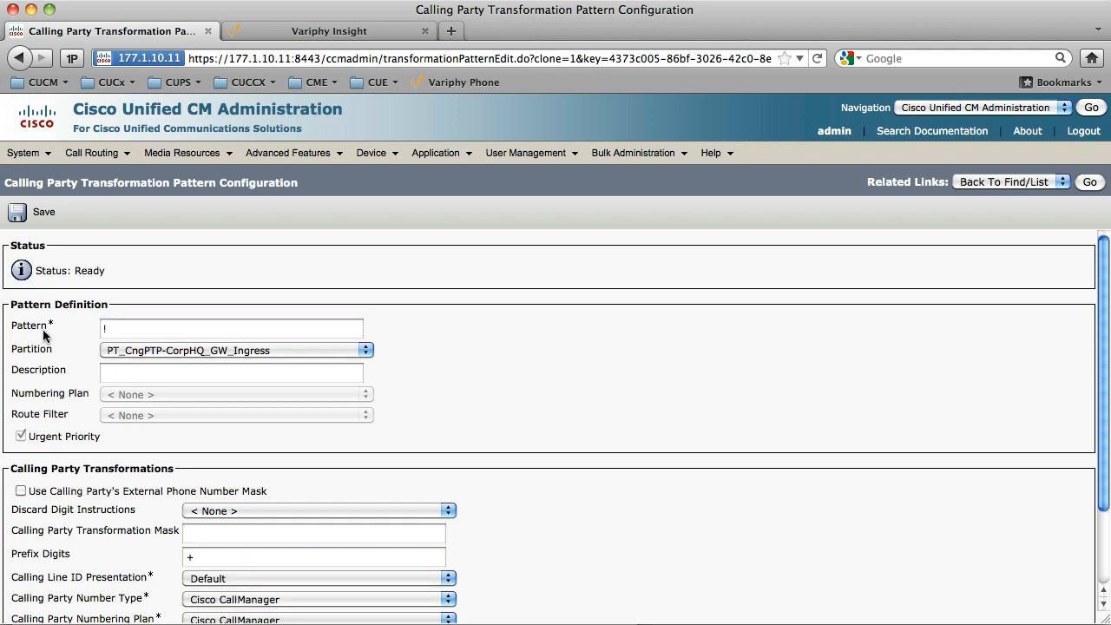
Save the ! calling party transformation pattern and go back to the list to review the PT_CngPTP-CorpHQ_GW_Ingress patterns.
{"action": "left_click", "coordinate": [42, 215]}
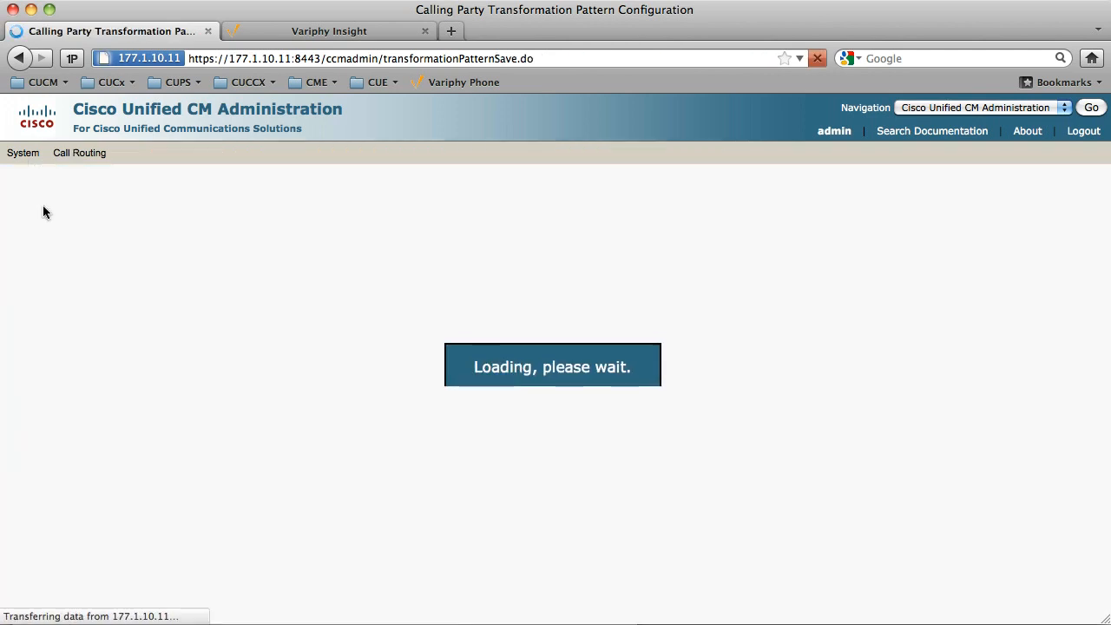
{"action": "left_click", "coordinate": [1089, 184]}
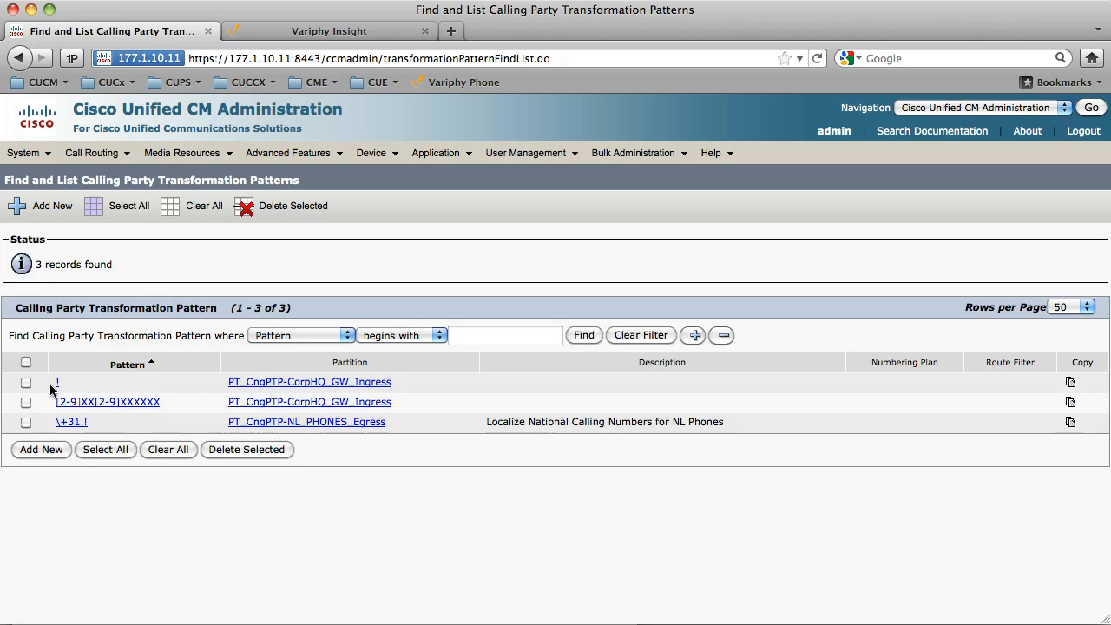
{"action": "left_click_drag", "start_coordinate": [67, 383], "coordinate": [409, 409]}
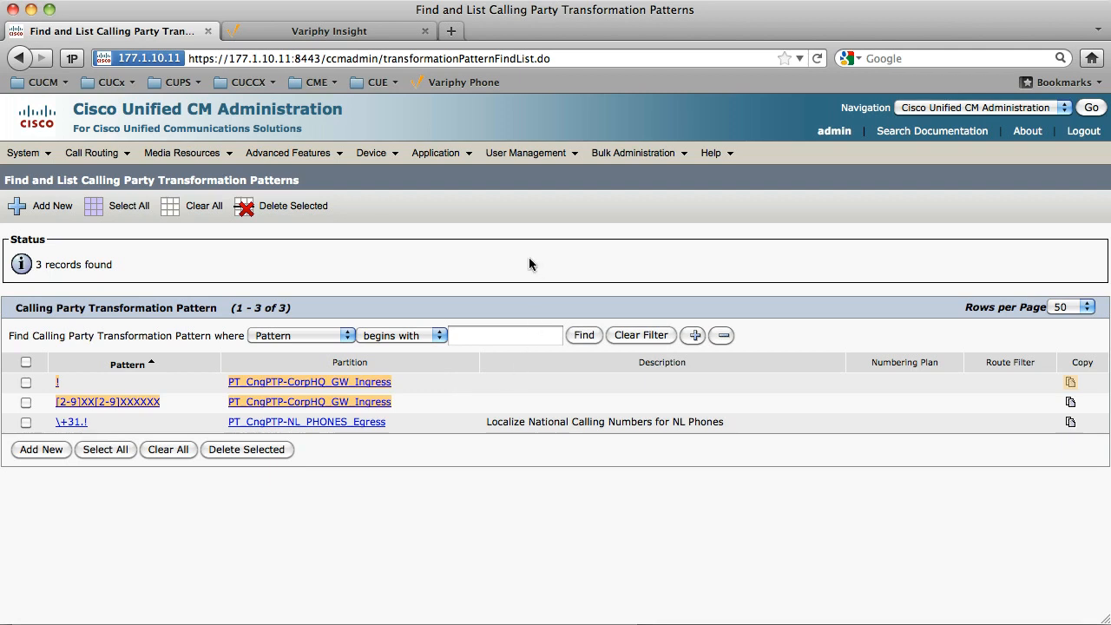
{"action": "left_click", "coordinate": [449, 392]}
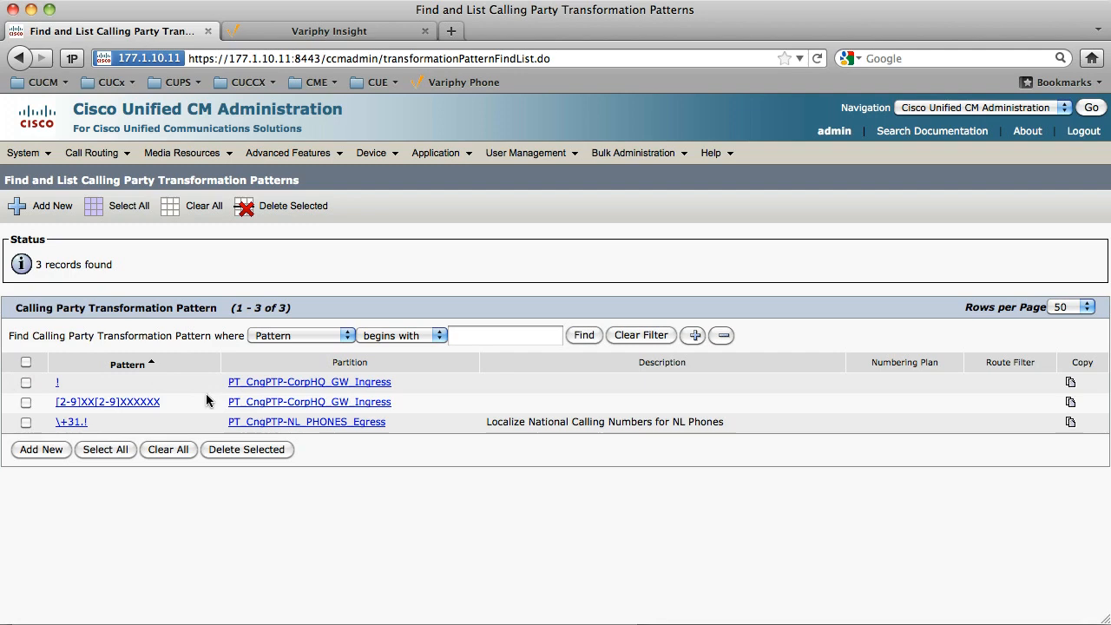
Place a test call from the PSTN phone's Seattle line, check the caller ID on CorpHQ Phone1 and return to the PSTN phone.
{"action": "key", "text": "super+grave"}
{"action": "key", "text": "super+grave"}
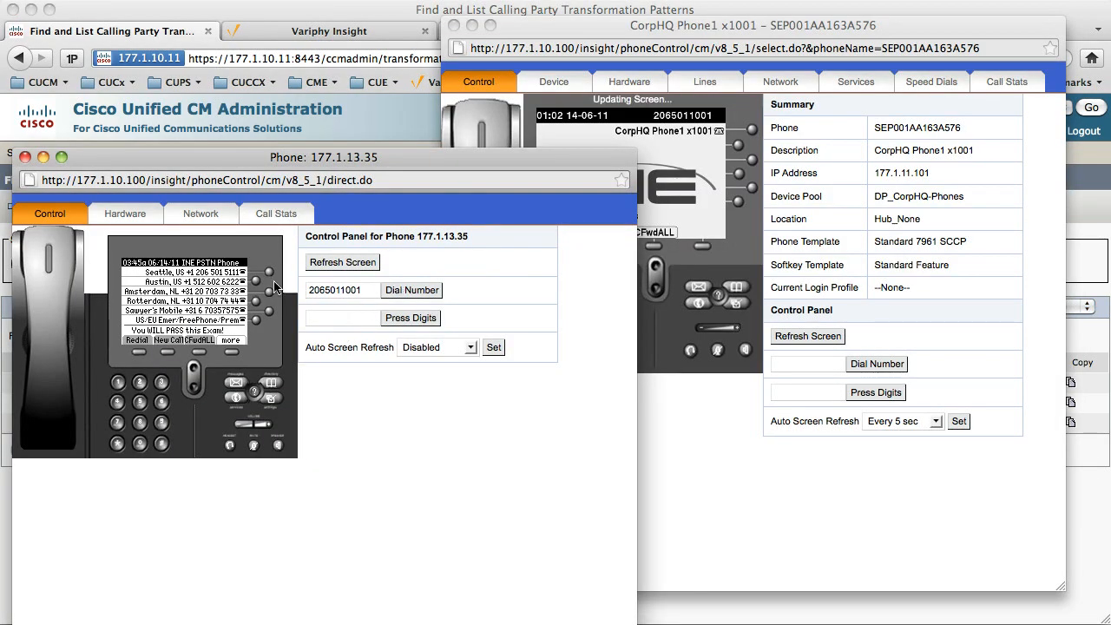
{"action": "left_click", "coordinate": [270, 275]}
{"action": "left_click", "coordinate": [665, 204]}
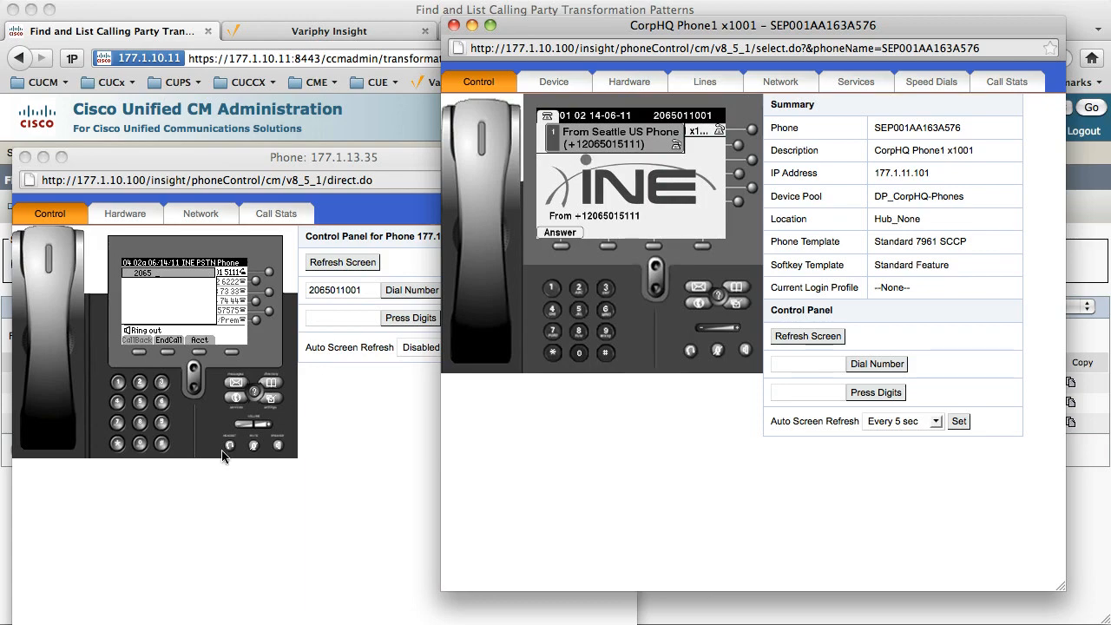
{"action": "left_click", "coordinate": [325, 445]}
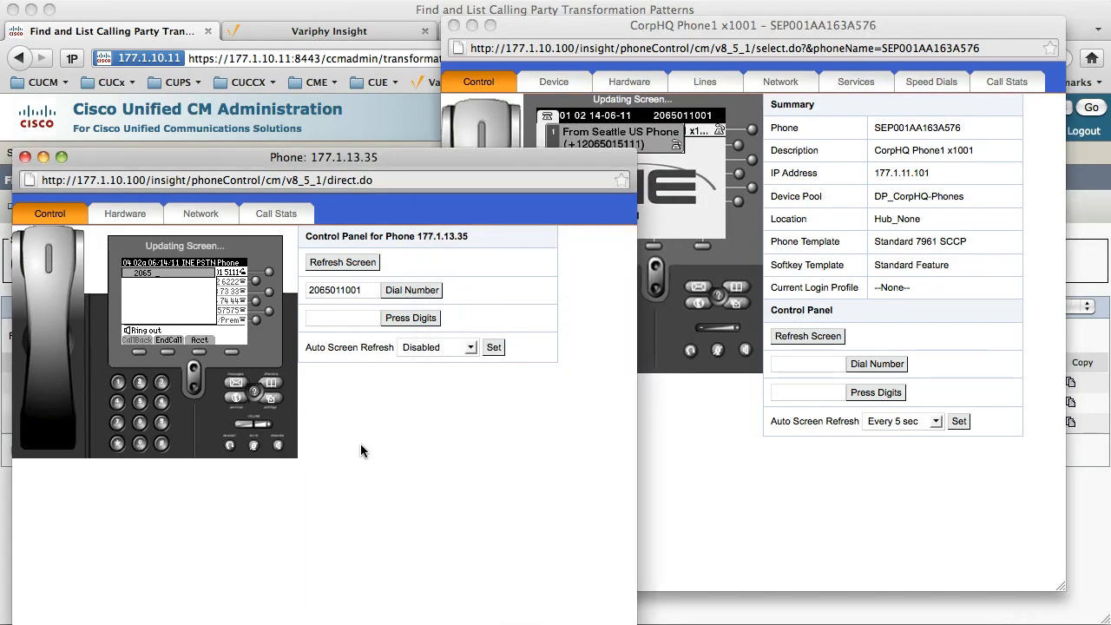
Switch to the R1 terminal session and bring up the latest ISDN Q931 debug output at the CorpHQ prompt.
{"action": "key", "text": "super+Tab"}
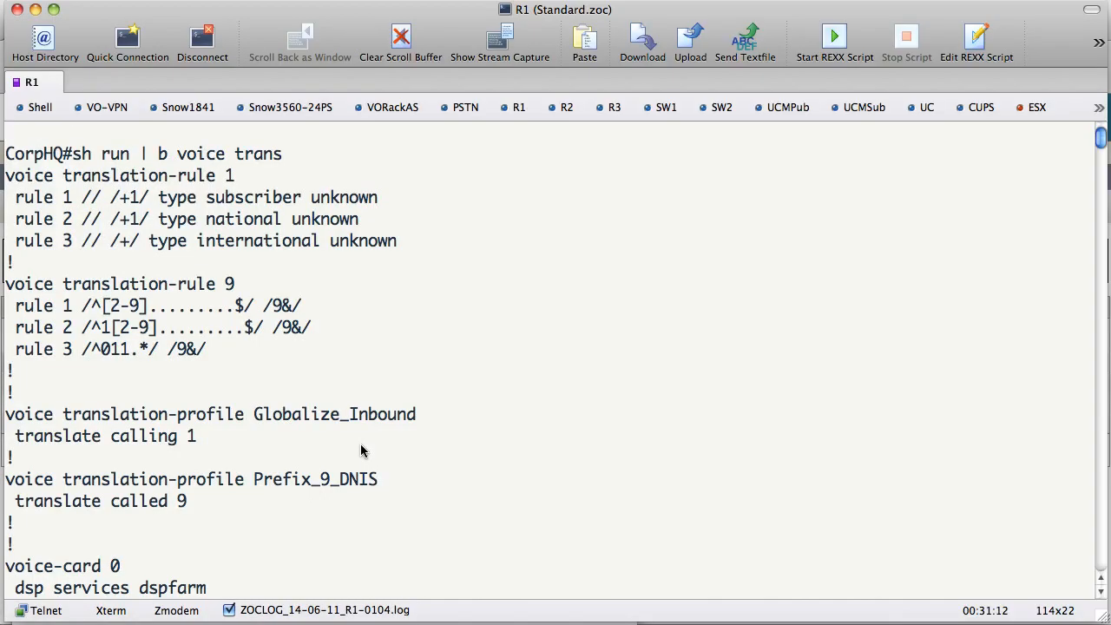
{"action": "key", "text": "Return"}
{"action": "key", "text": "Return"}
{"action": "key", "text": "Return"}
{"action": "key", "text": "Return"}
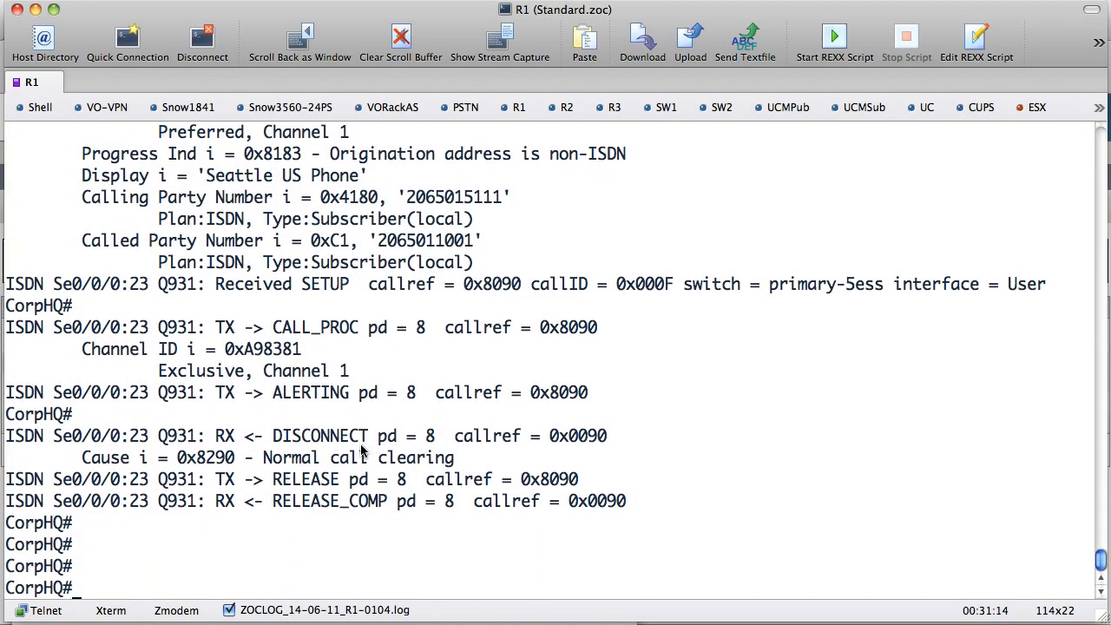
Run sh run | b voice trans to inspect the voice translation rules and profiles, leaving the listing at an empty prompt.
{"action": "type", "text": "unde voip dial"}
{"action": "key", "text": "Up"}
{"action": "key", "text": "Up"}
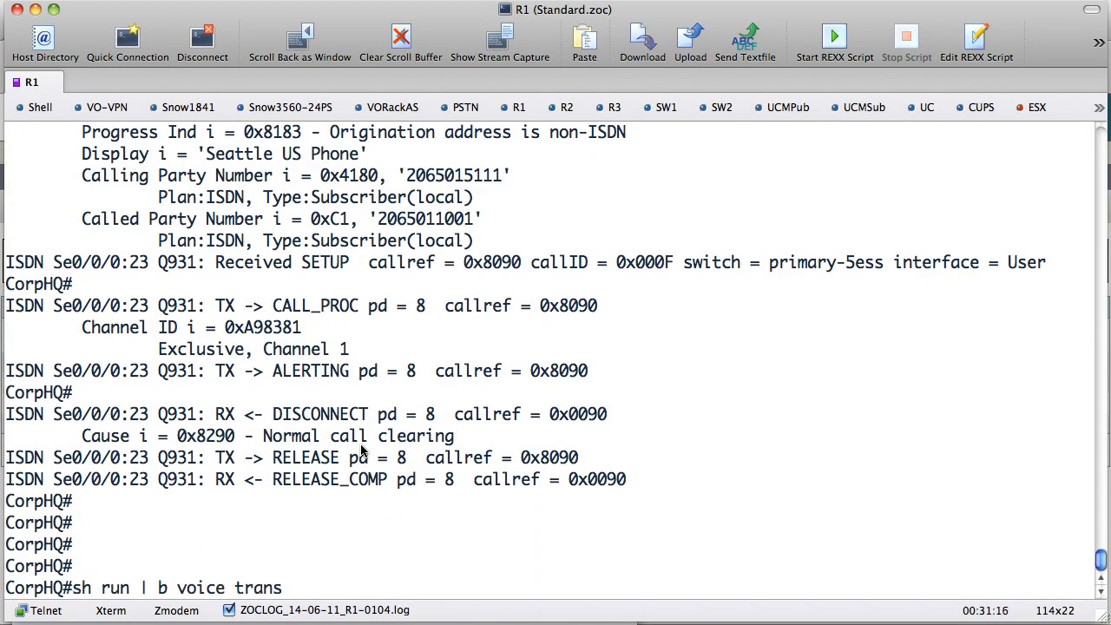
{"action": "key", "text": "Return"}
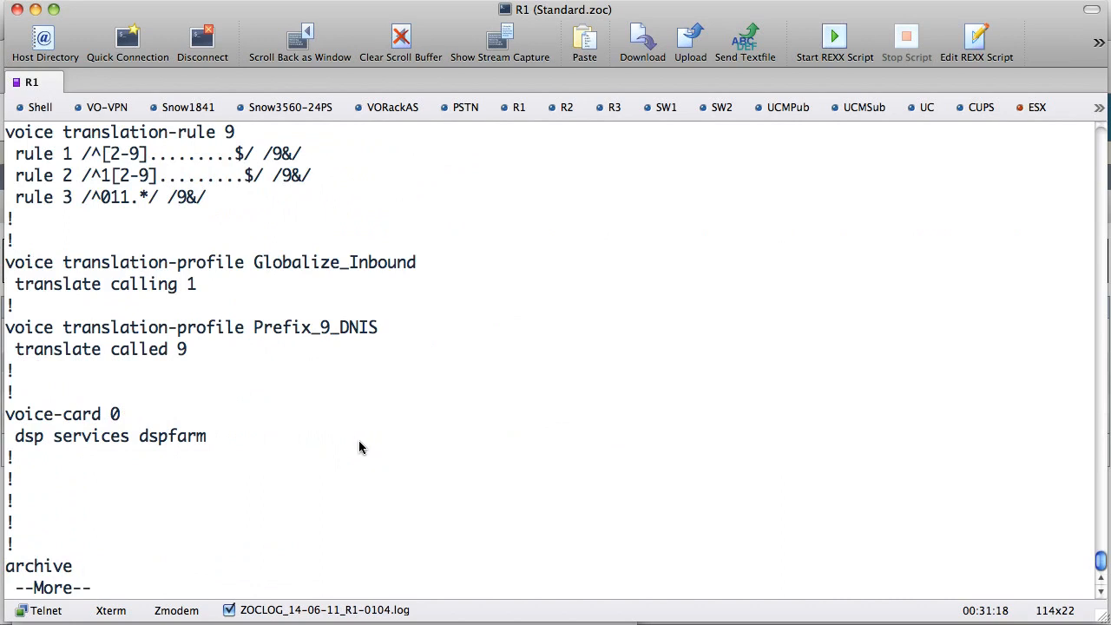
{"action": "left_click_drag", "start_coordinate": [242, 145], "coordinate": [5, 135]}
{"action": "key", "text": "q"}
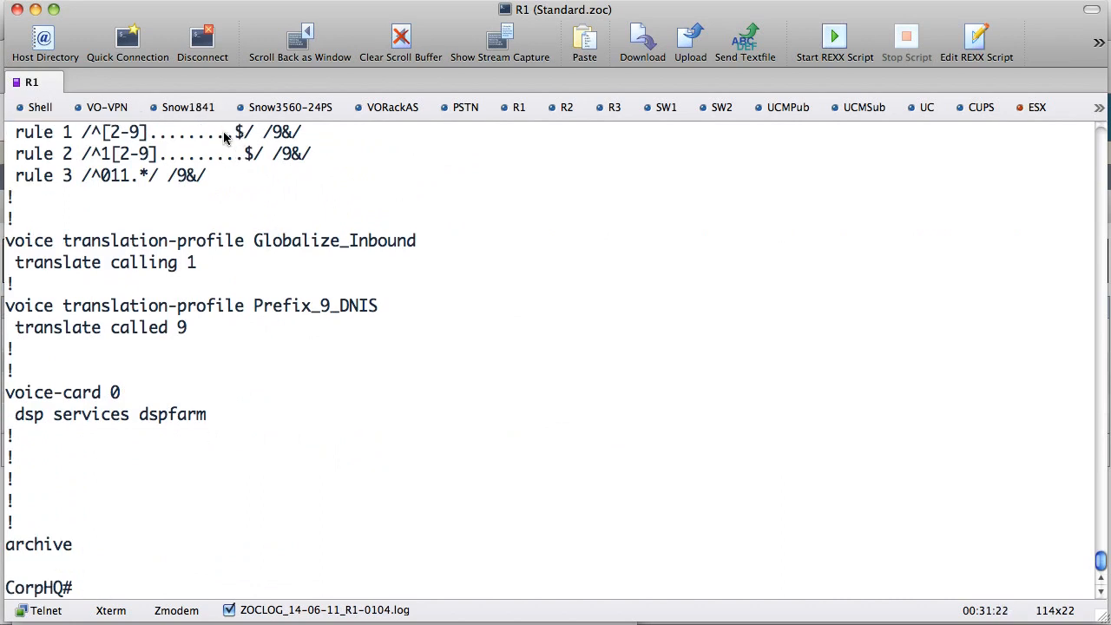
{"action": "key", "text": "Up"}
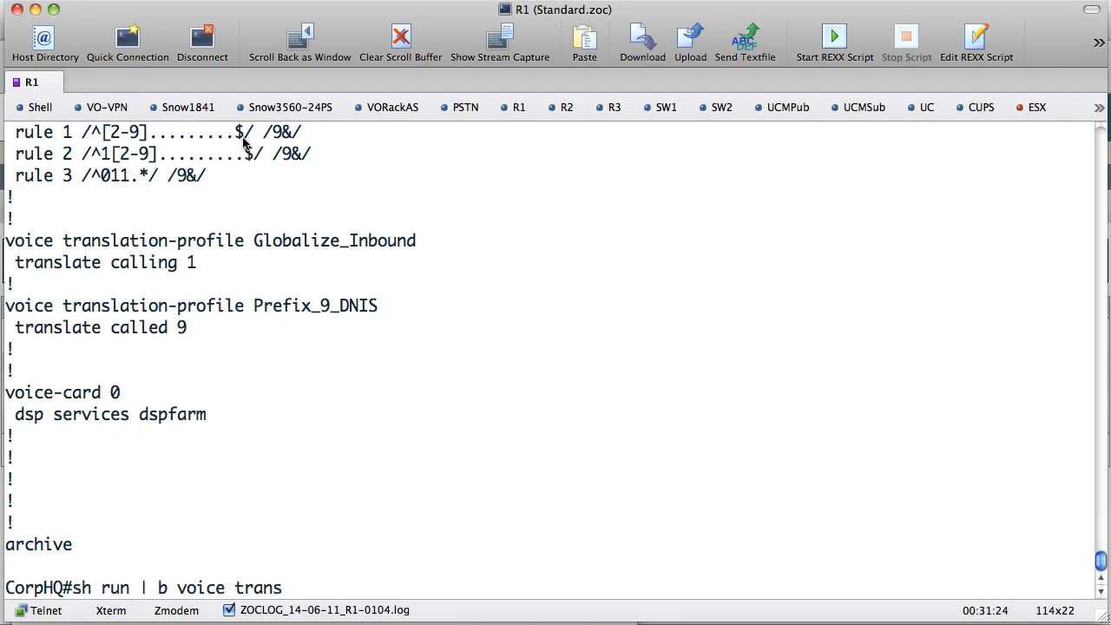
{"action": "key", "text": "ctrl+u"}
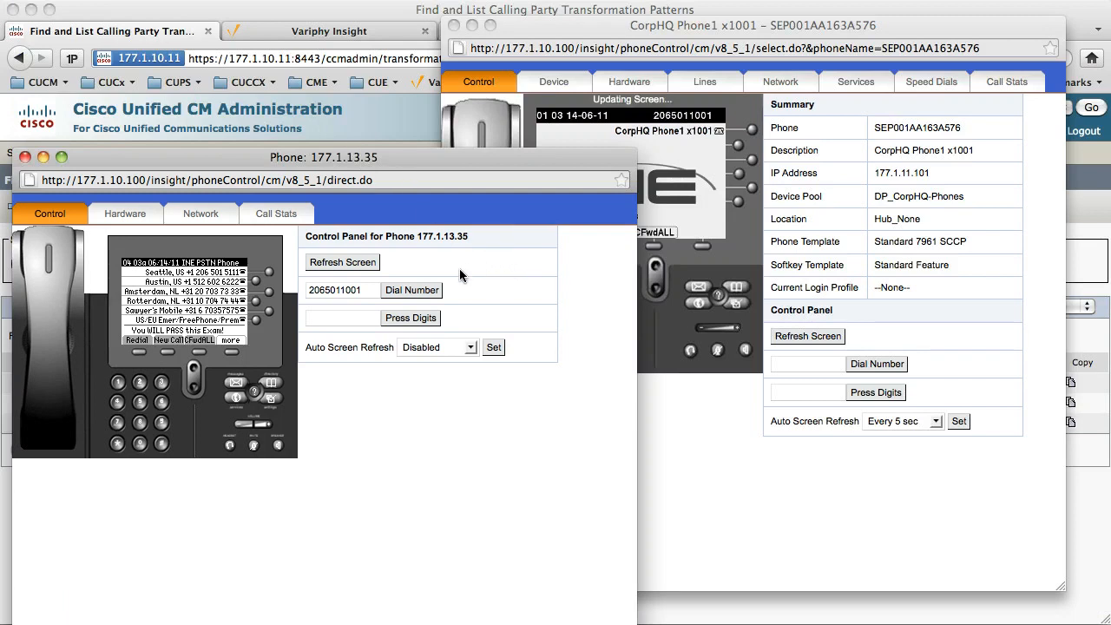
Place a test call from the PSTN phone's Amsterdam line, check the caller ID on CorpHQ Phone1 and end the call.
{"action": "left_click", "coordinate": [268, 298]}
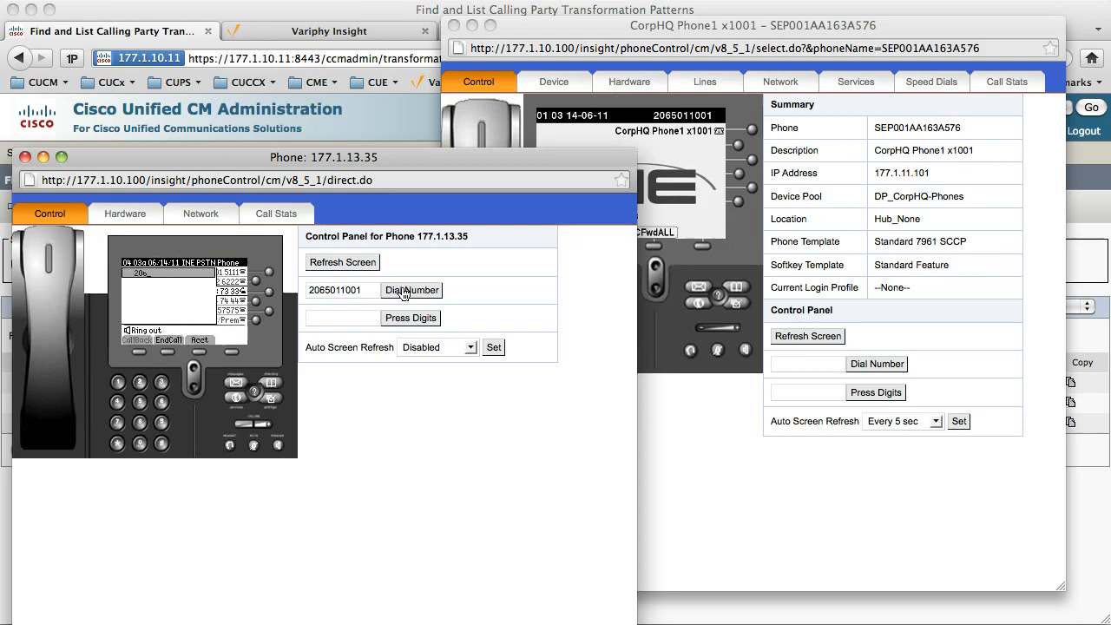
{"action": "left_click", "coordinate": [666, 218]}
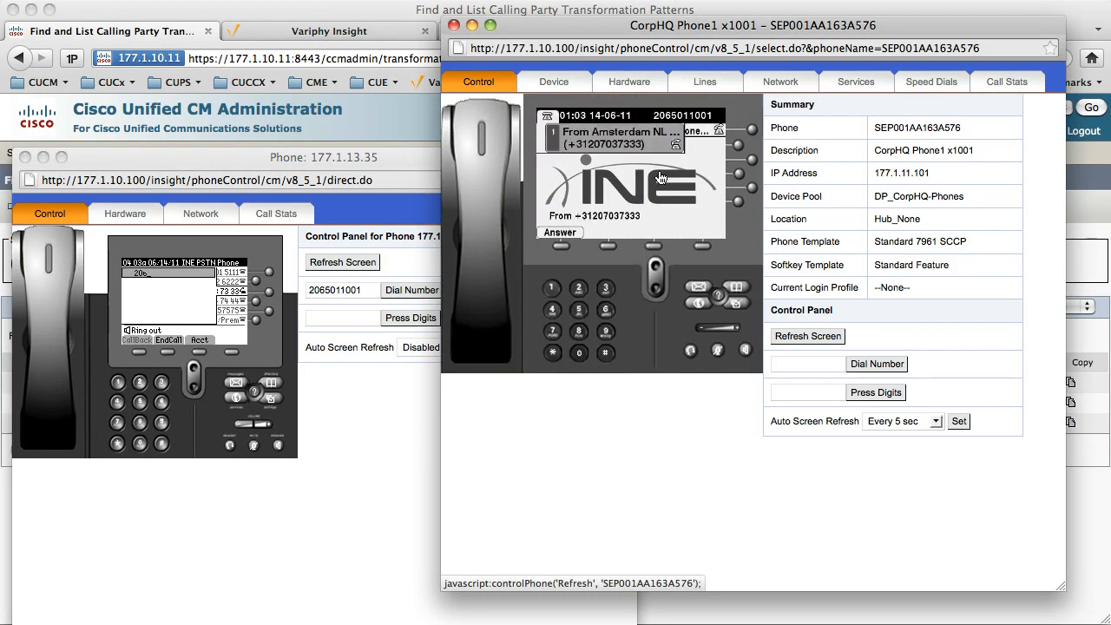
{"action": "left_click", "coordinate": [277, 450]}
{"action": "left_click", "coordinate": [278, 451]}
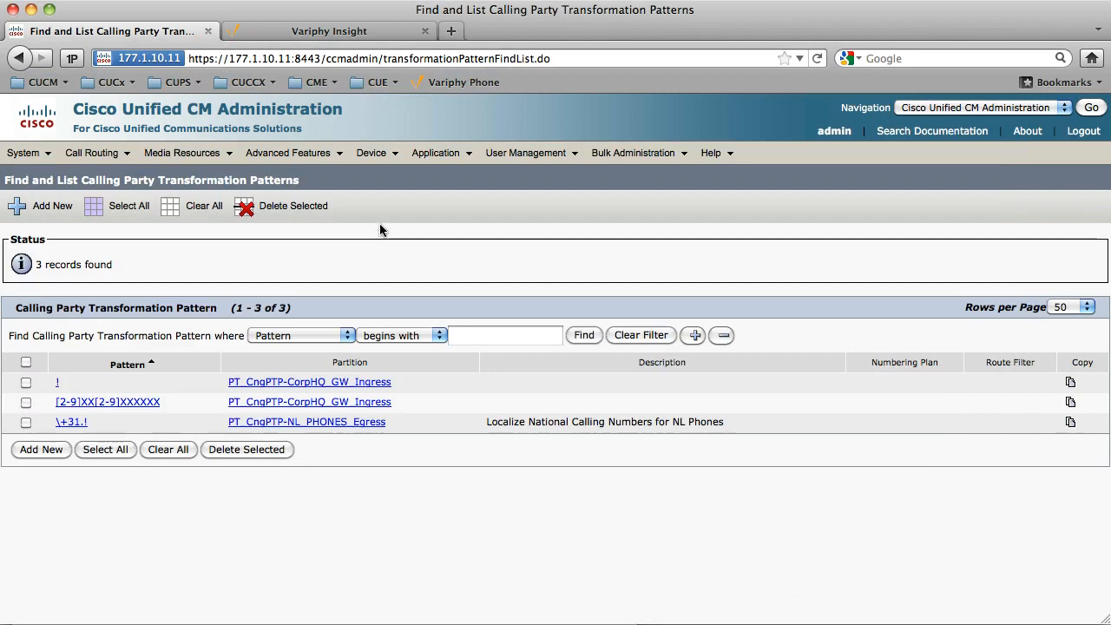
List all device pools and open the DP_CorpHQ-GWs-Devices device pool.
{"action": "mouse_move", "coordinate": [373, 154]}
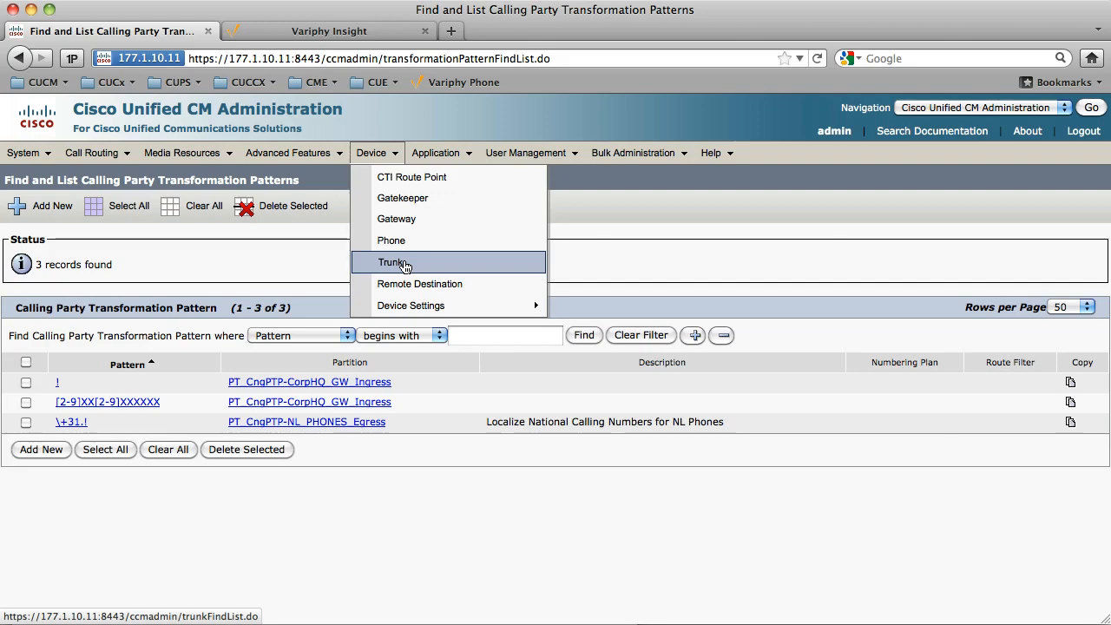
{"action": "mouse_move", "coordinate": [26, 153]}
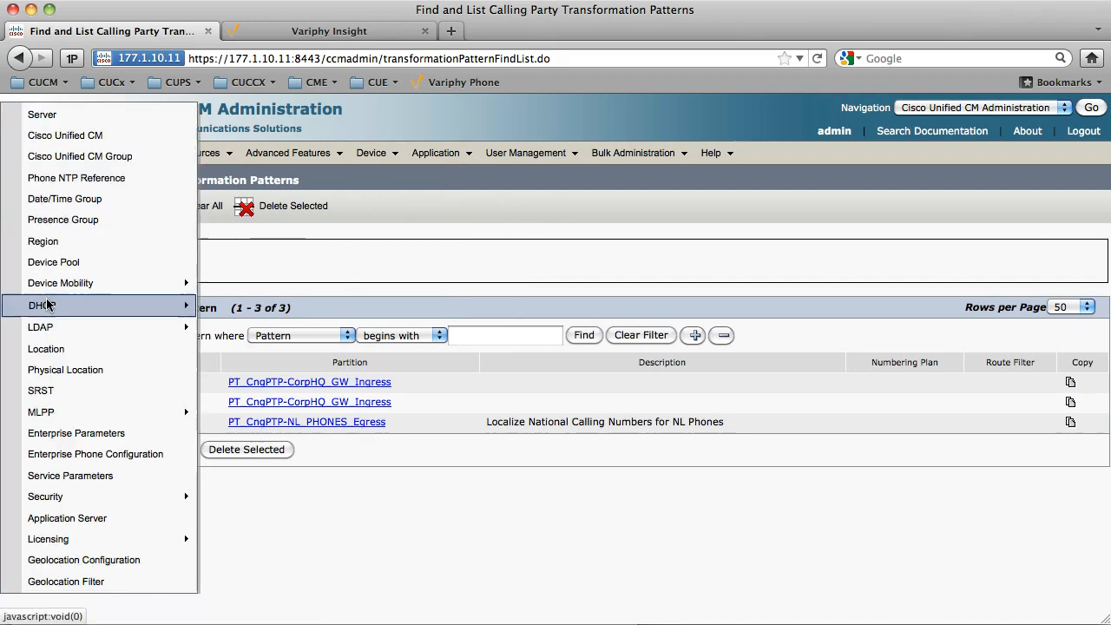
{"action": "left_click", "coordinate": [53, 263]}
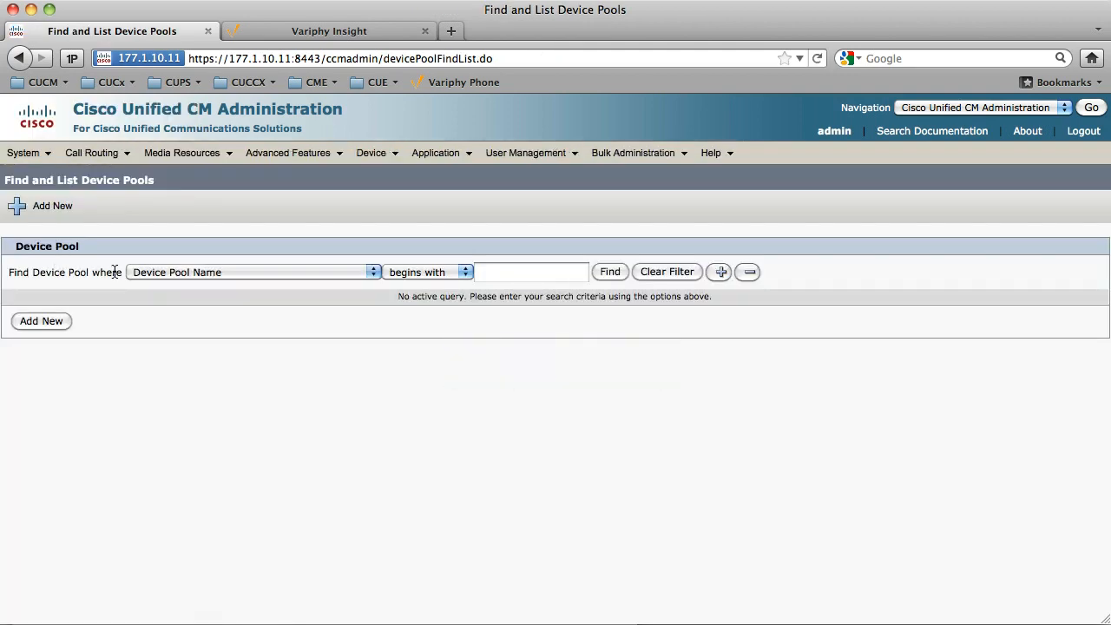
{"action": "left_click", "coordinate": [618, 273]}
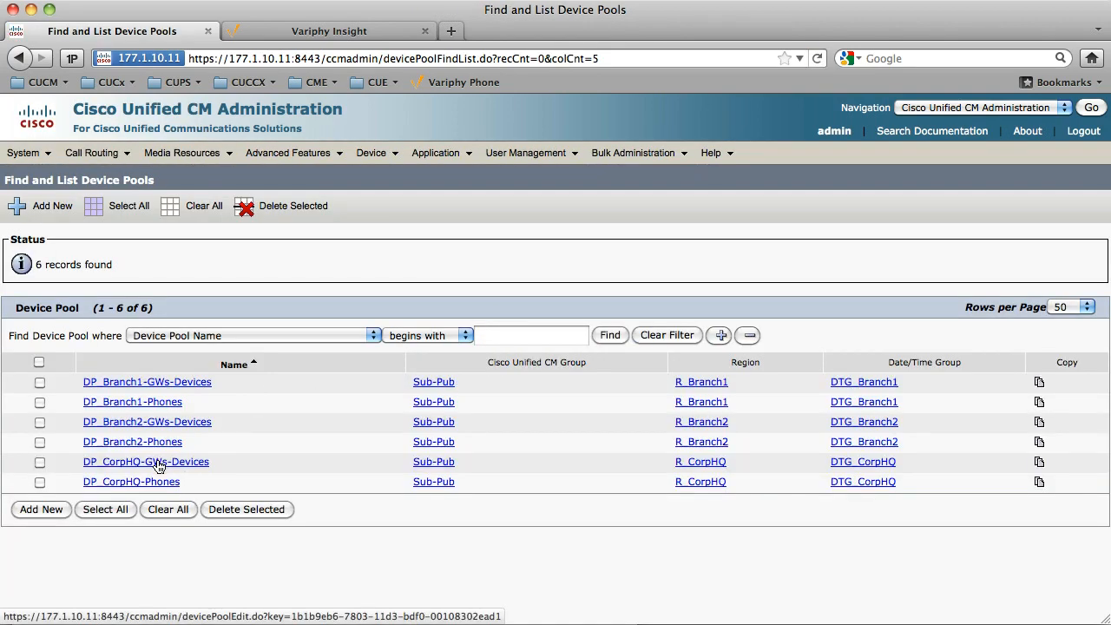
{"action": "left_click", "coordinate": [159, 462]}
Examine the device pool's calling and called party transformation CSS fields under Device Mobility Related Information and its Incoming Calling Party Settings.
{"action": "scroll", "coordinate": [94, 422], "scroll_direction": "down", "scroll_amount": 10}
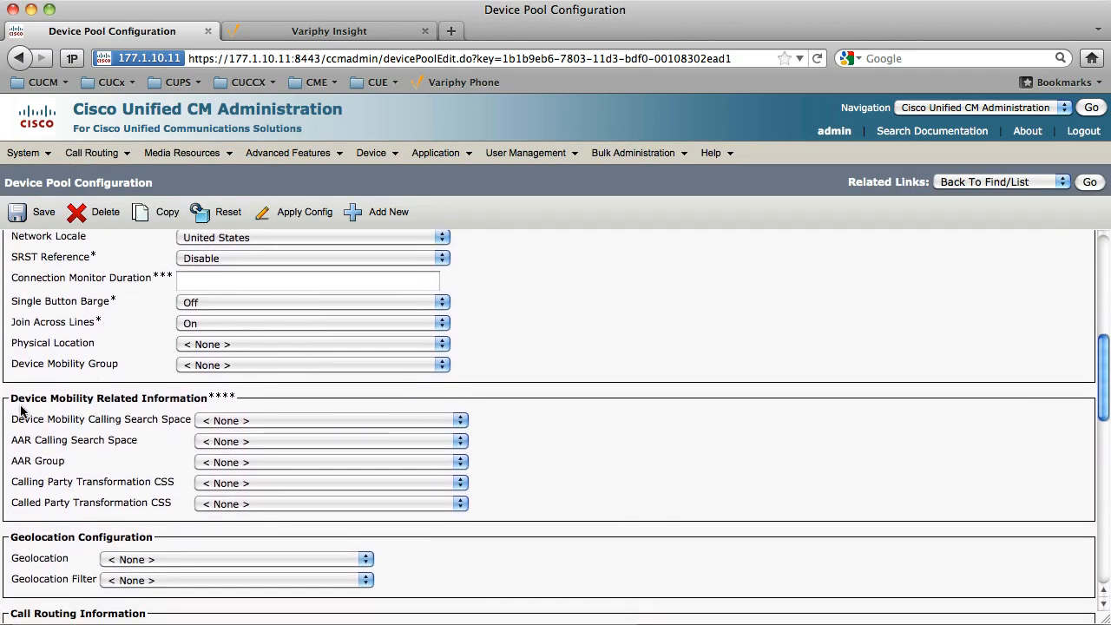
{"action": "left_click_drag", "start_coordinate": [10, 399], "coordinate": [94, 399]}
{"action": "scroll", "coordinate": [79, 407], "scroll_direction": "down", "scroll_amount": 1}
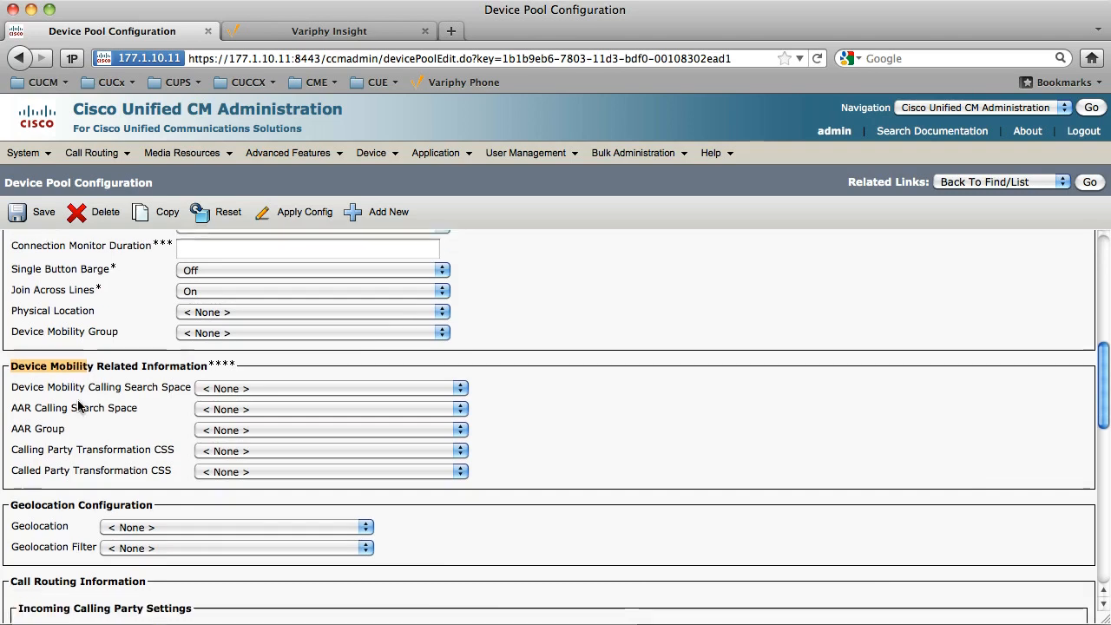
{"action": "scroll", "coordinate": [79, 406], "scroll_direction": "down", "scroll_amount": 4}
{"action": "scroll", "coordinate": [78, 347], "scroll_direction": "up", "scroll_amount": 2}
{"action": "left_click", "coordinate": [85, 324]}
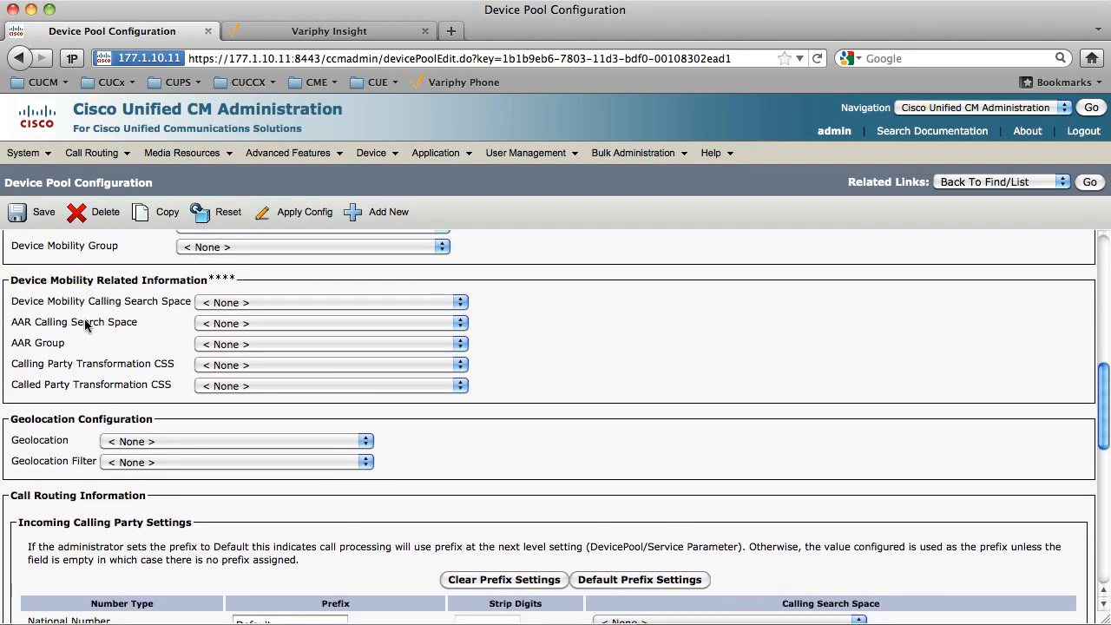
{"action": "left_click_drag", "start_coordinate": [11, 368], "coordinate": [80, 369]}
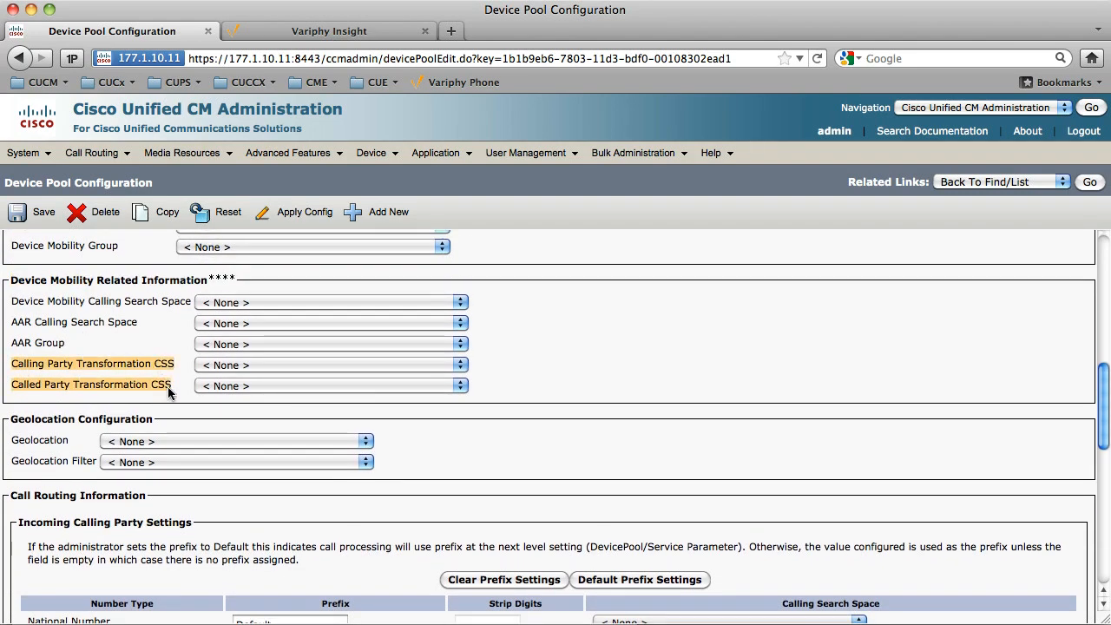
{"action": "scroll", "coordinate": [165, 389], "scroll_direction": "down", "scroll_amount": 8}
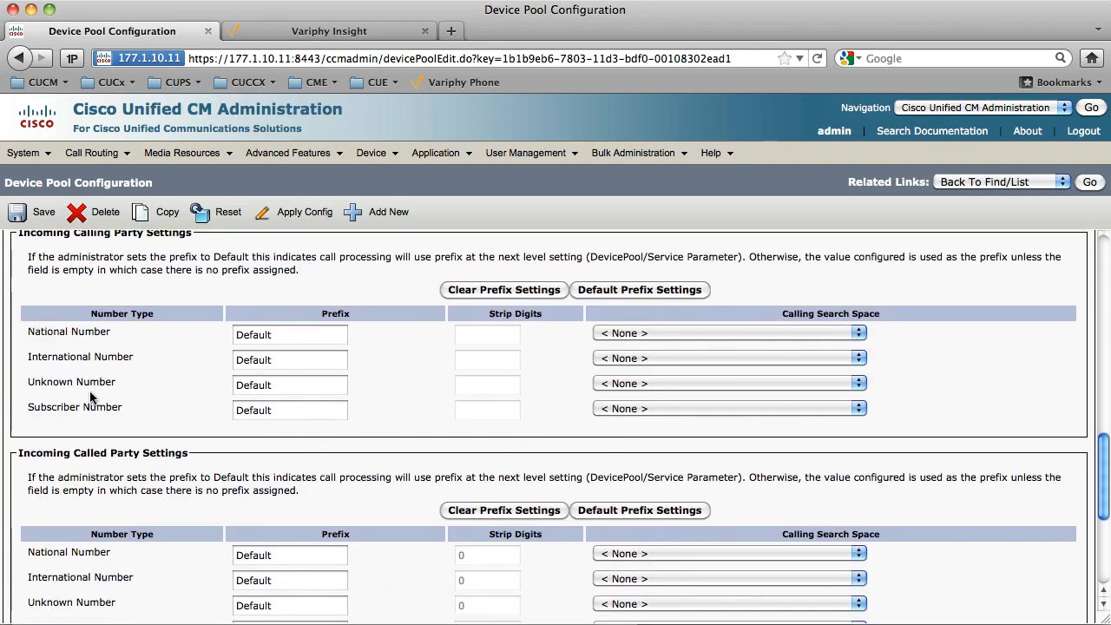
Read the four-asterisk footnote belonging to Device Mobility Related Information and check which five parameters in that section it covers.
{"action": "scroll", "coordinate": [89, 396], "scroll_direction": "up", "scroll_amount": 10}
{"action": "left_click_drag", "start_coordinate": [15, 552], "coordinate": [170, 582]}
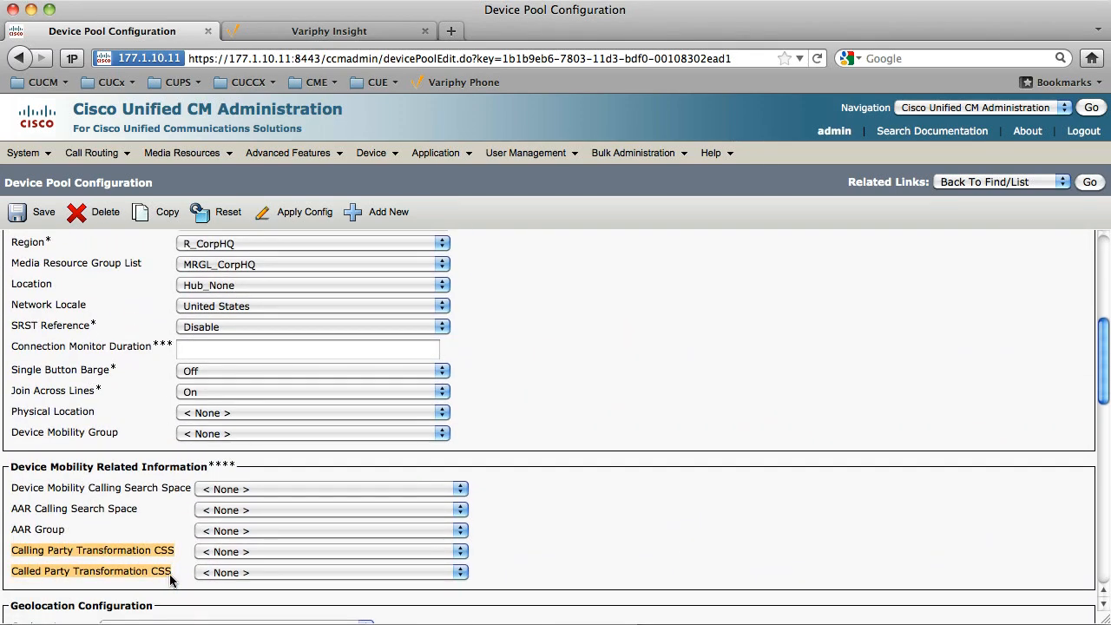
{"action": "left_click", "coordinate": [178, 571]}
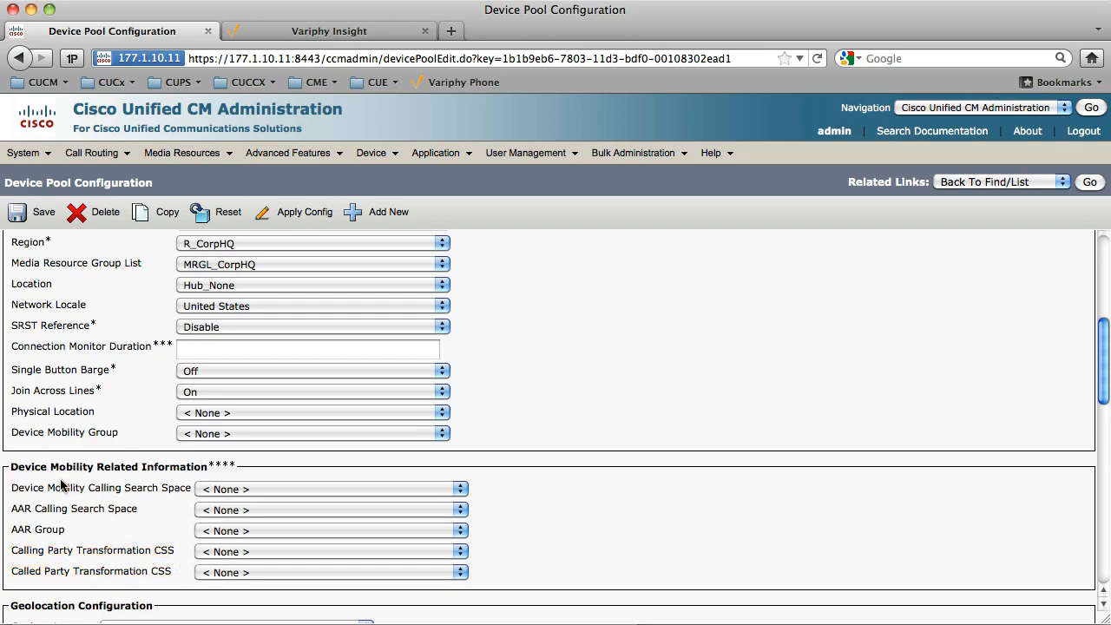
{"action": "left_click_drag", "start_coordinate": [11, 469], "coordinate": [236, 469]}
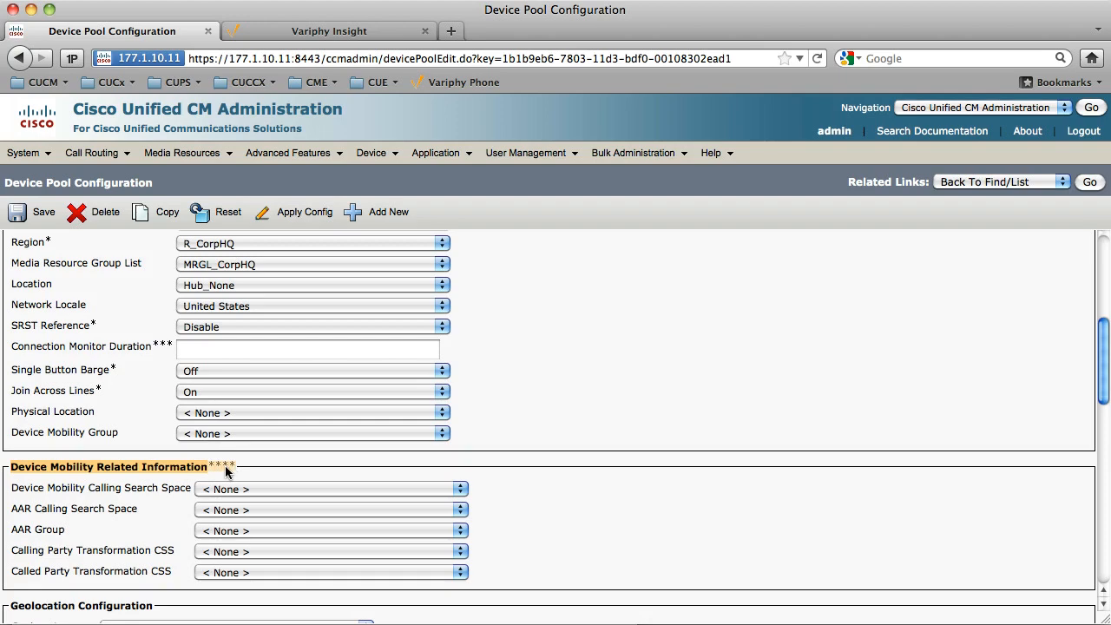
{"action": "left_click", "coordinate": [122, 469]}
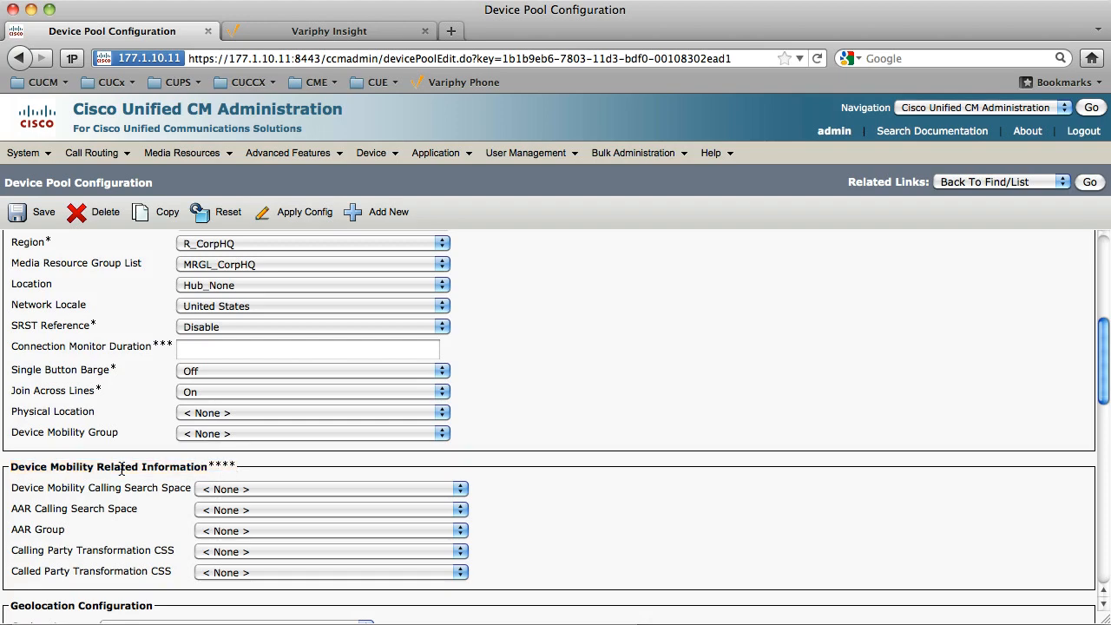
{"action": "scroll", "coordinate": [122, 469], "scroll_direction": "down", "scroll_amount": 10}
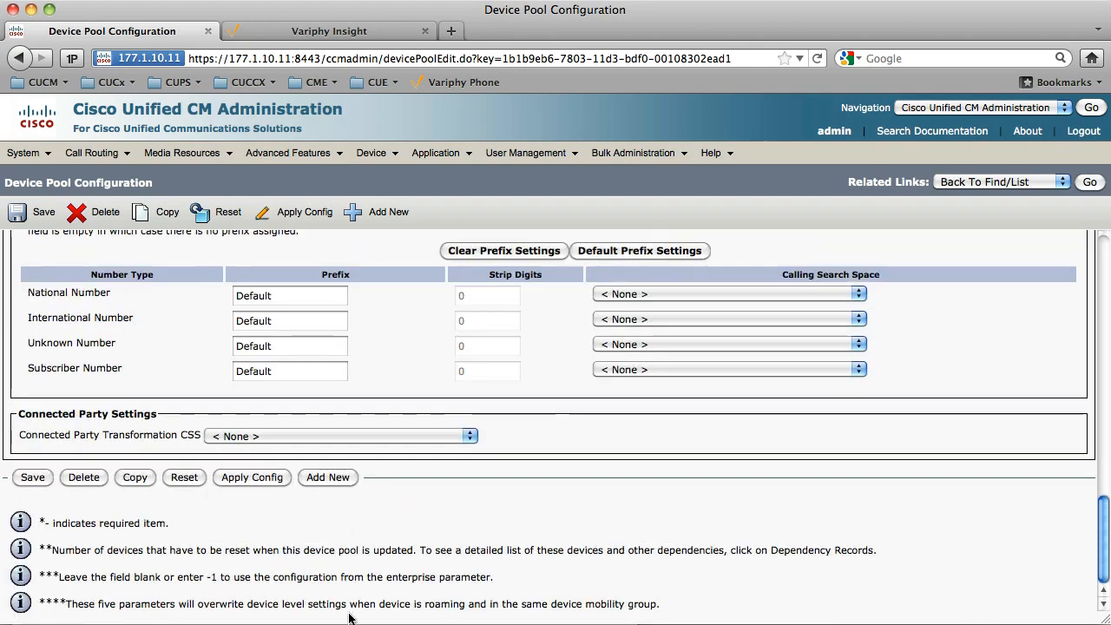
{"action": "left_click_drag", "start_coordinate": [667, 605], "coordinate": [75, 605]}
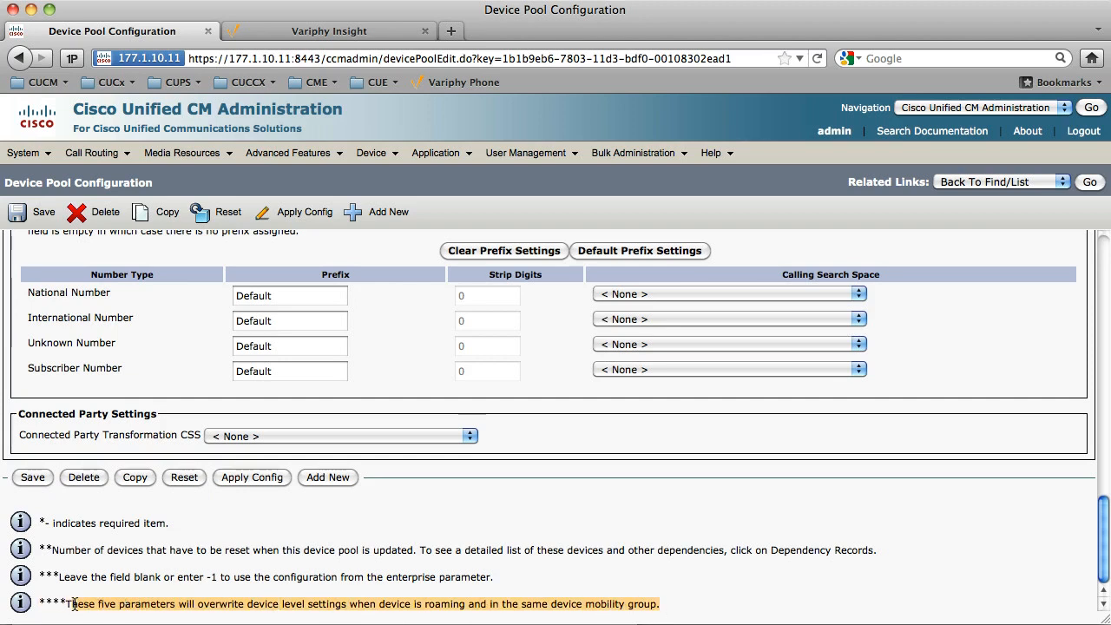
{"action": "left_click", "coordinate": [80, 609]}
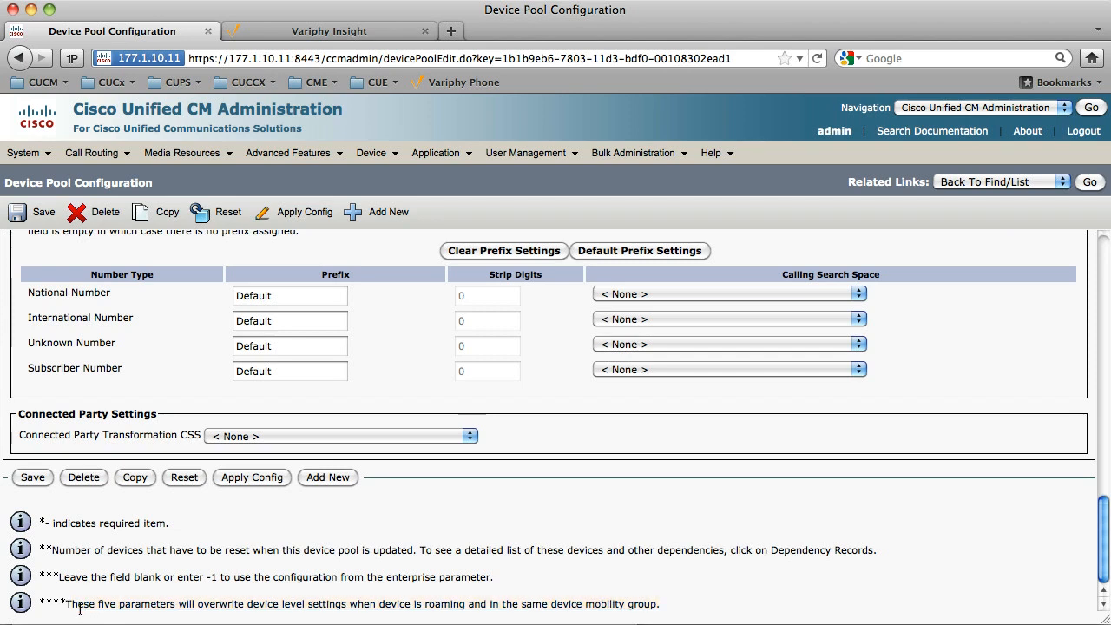
{"action": "scroll", "coordinate": [79, 608], "scroll_direction": "up", "scroll_amount": 10}
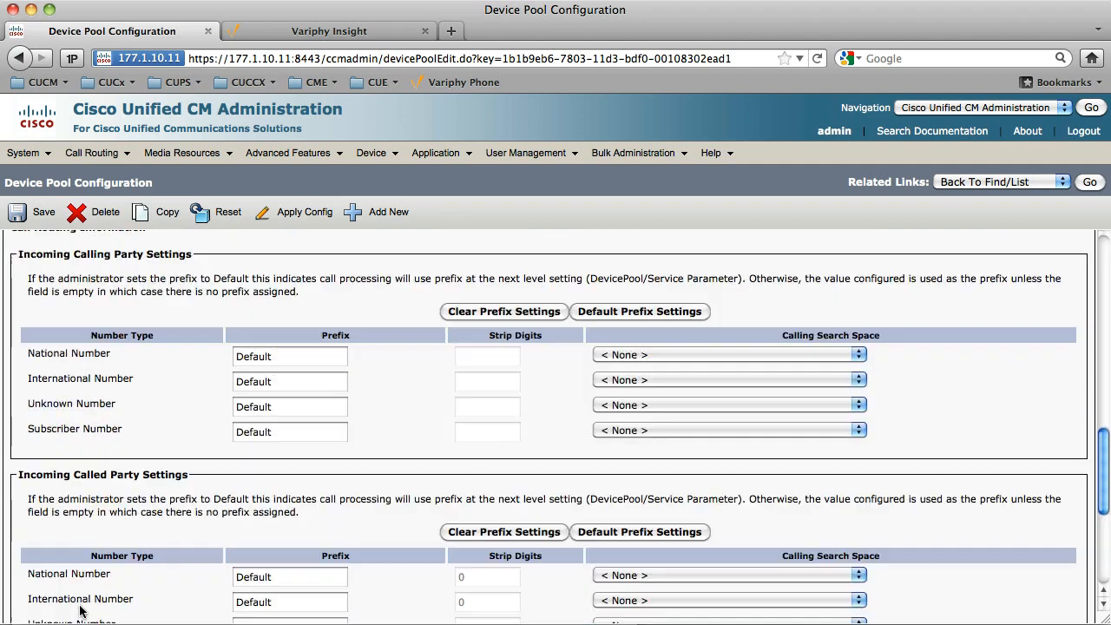
{"action": "left_click_drag", "start_coordinate": [10, 380], "coordinate": [170, 492]}
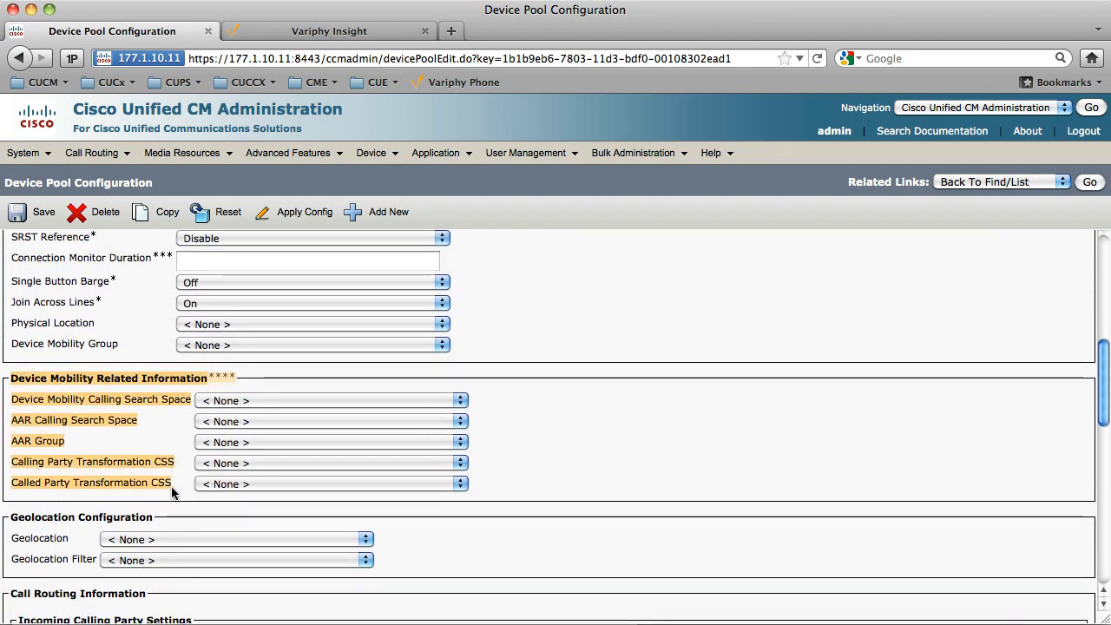
Compare the Calling Party Transformation CSS and Called Party Transformation CSS fields in the Device Mobility Related Information section.
{"action": "left_click", "coordinate": [178, 492]}
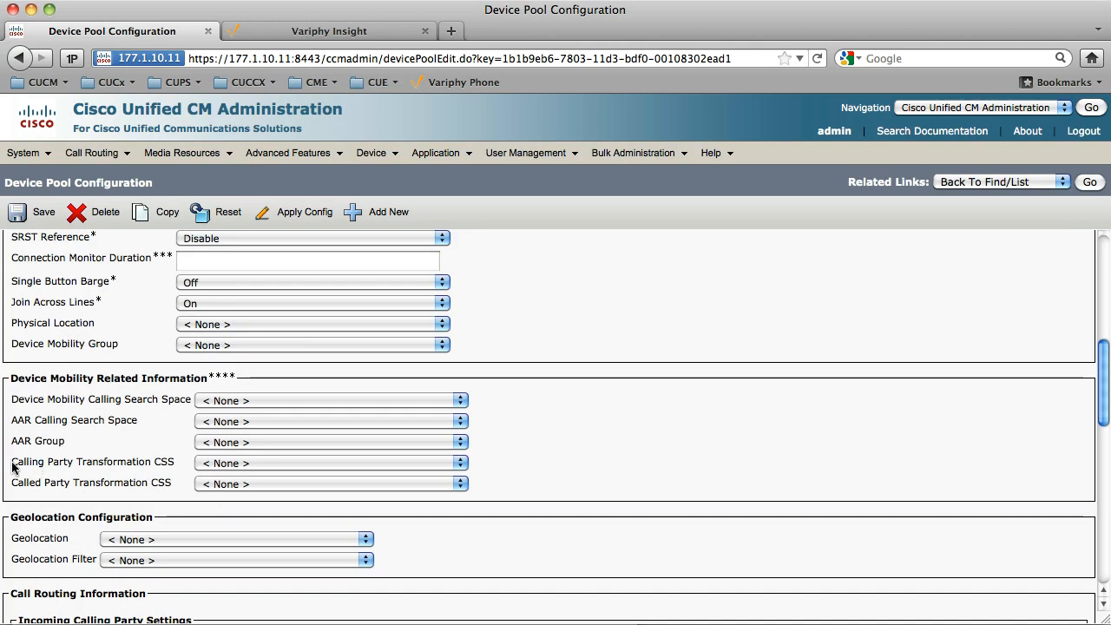
{"action": "left_click_drag", "start_coordinate": [12, 464], "coordinate": [185, 472]}
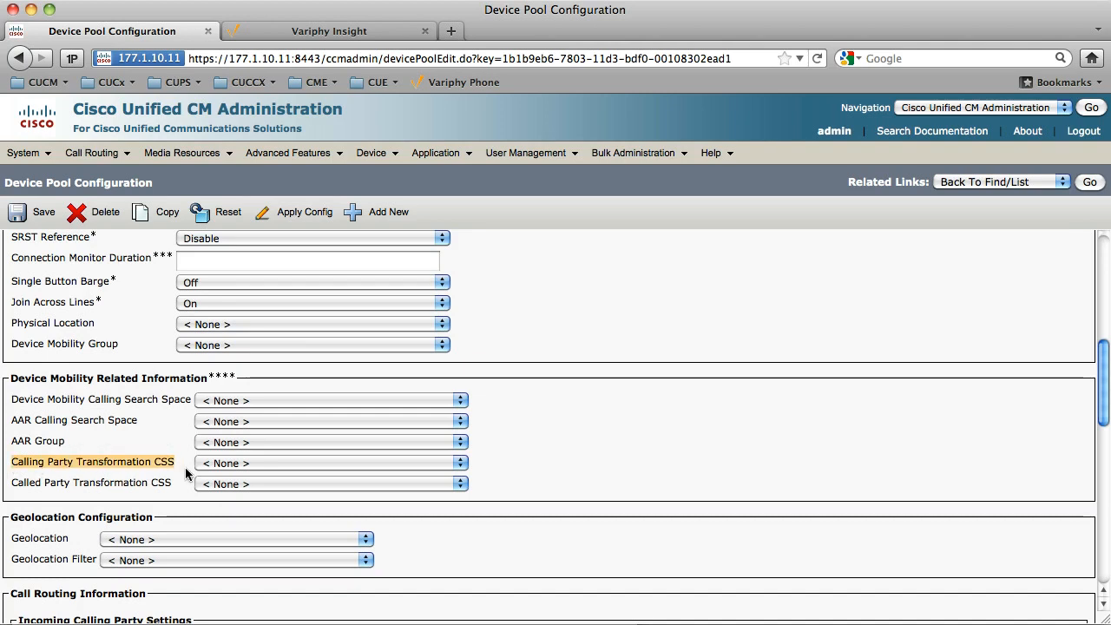
{"action": "left_click_drag", "start_coordinate": [185, 468], "coordinate": [185, 489]}
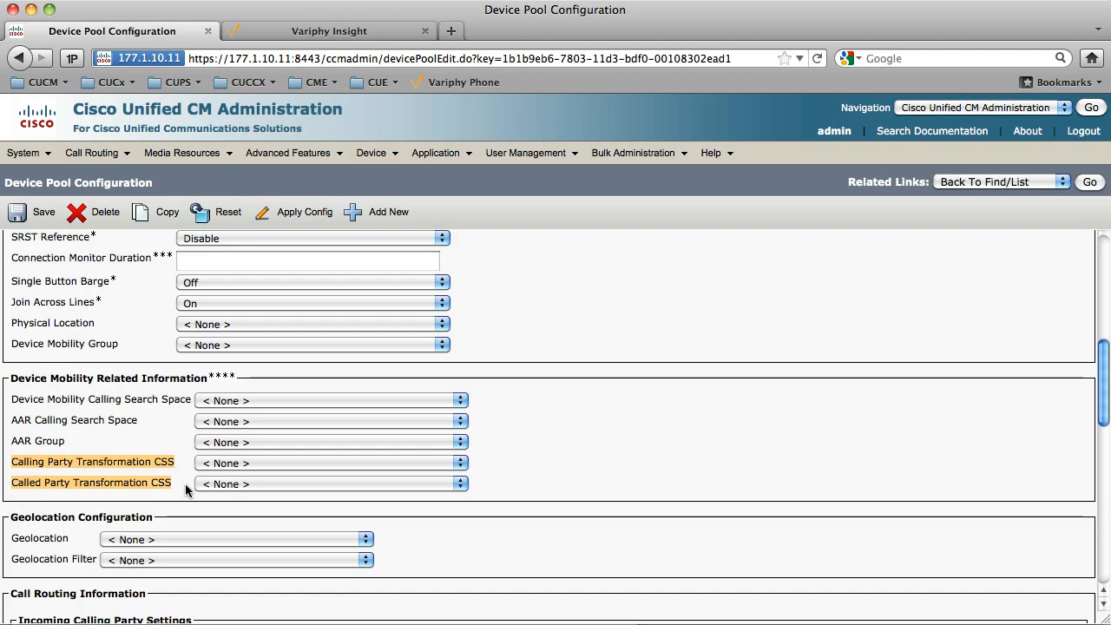
{"action": "scroll", "coordinate": [70, 494], "scroll_direction": "down", "scroll_amount": 5}
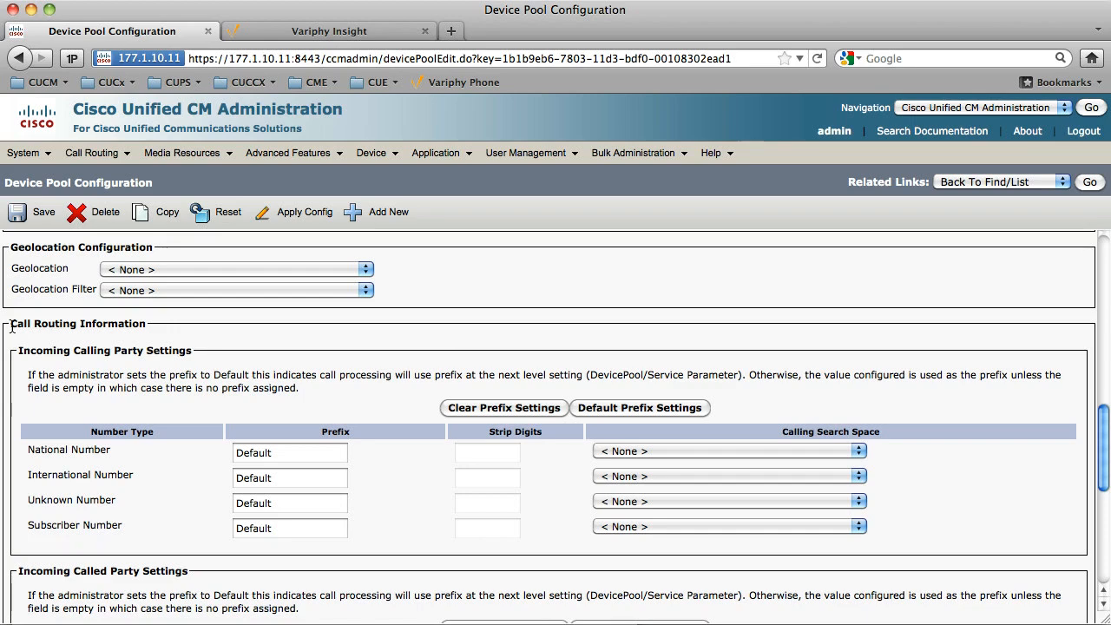
Locate the device pool's Incoming Calling and Incoming Called Party Settings and check the calling search spaces offered for called National Numbers.
{"action": "left_click_drag", "start_coordinate": [18, 350], "coordinate": [116, 352]}
{"action": "left_click_drag", "start_coordinate": [19, 571], "coordinate": [108, 573]}
{"action": "scroll", "coordinate": [110, 574], "scroll_direction": "down", "scroll_amount": 3}
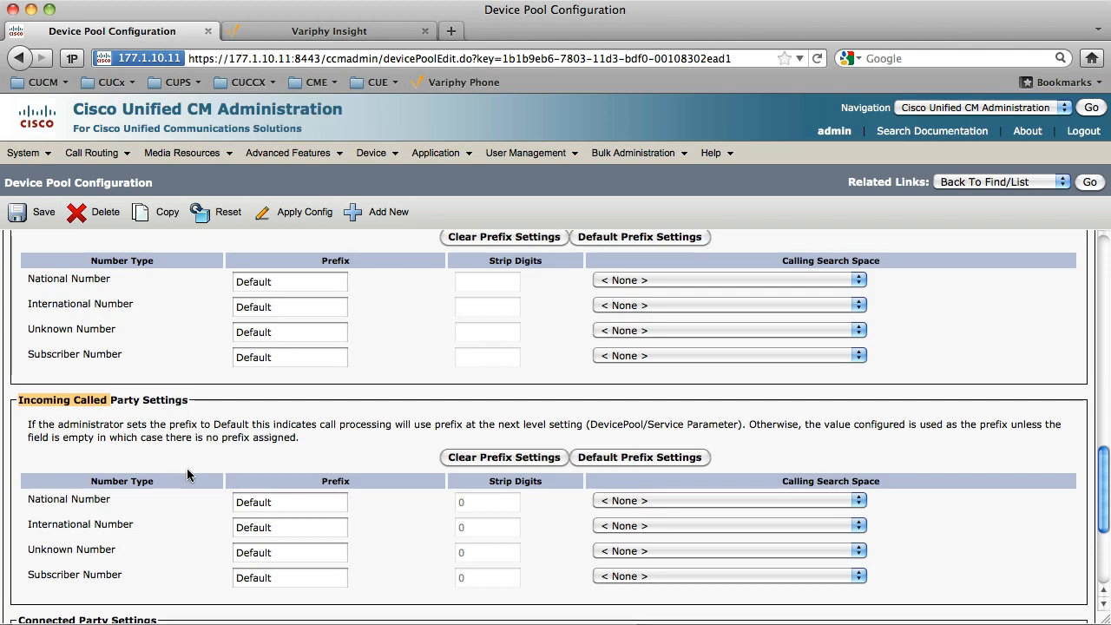
{"action": "left_click", "coordinate": [692, 501]}
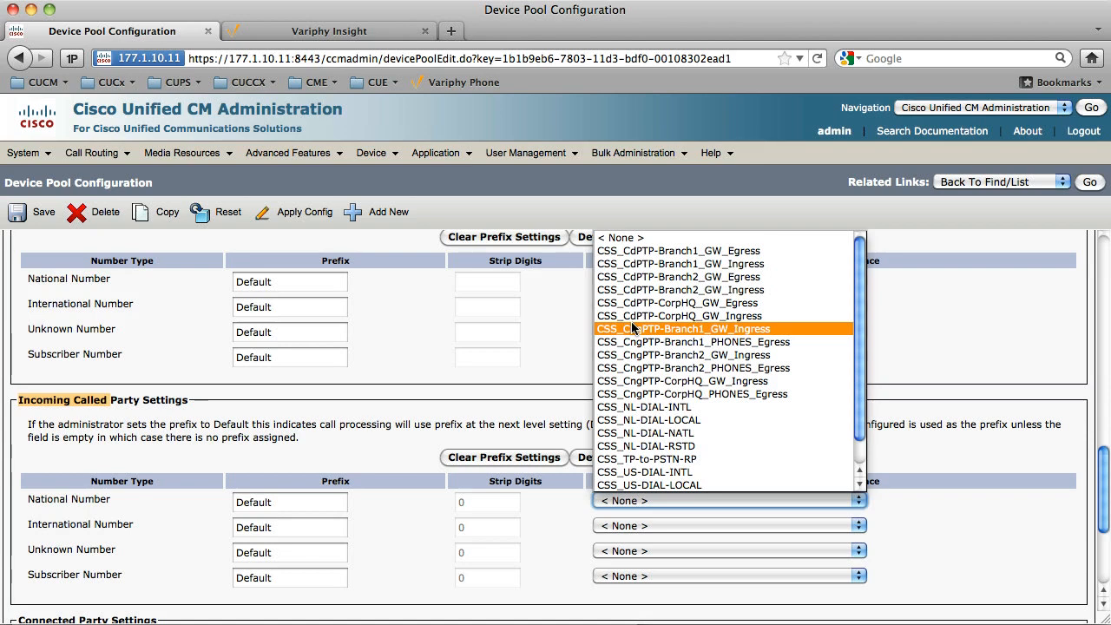
{"action": "left_click", "coordinate": [496, 373]}
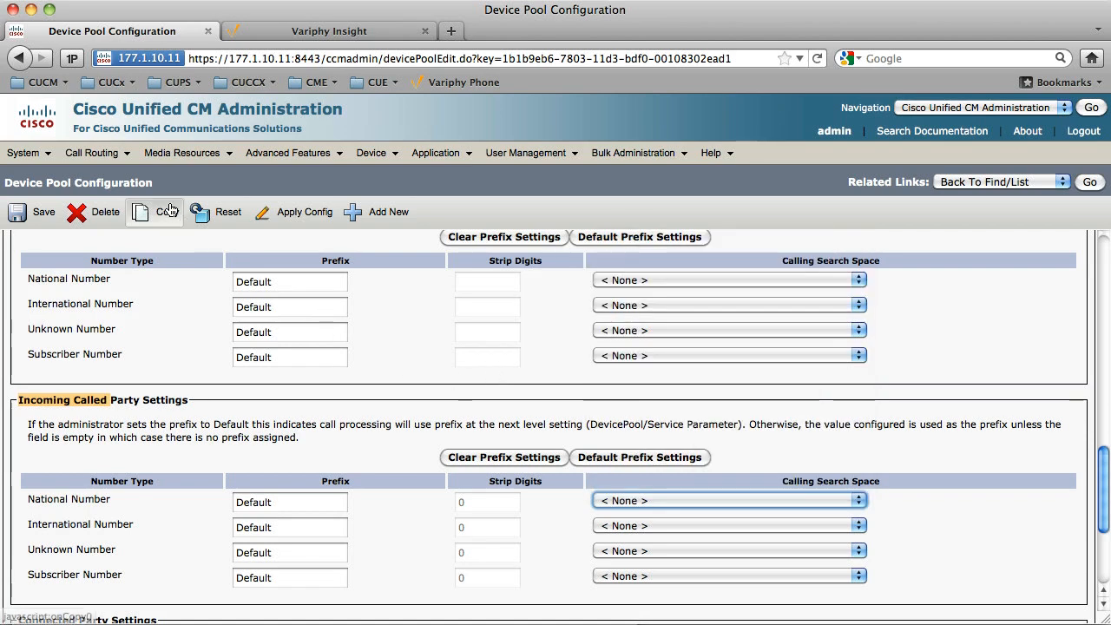
{"action": "left_click", "coordinate": [97, 153]}
{"action": "mouse_move", "coordinate": [165, 496]}
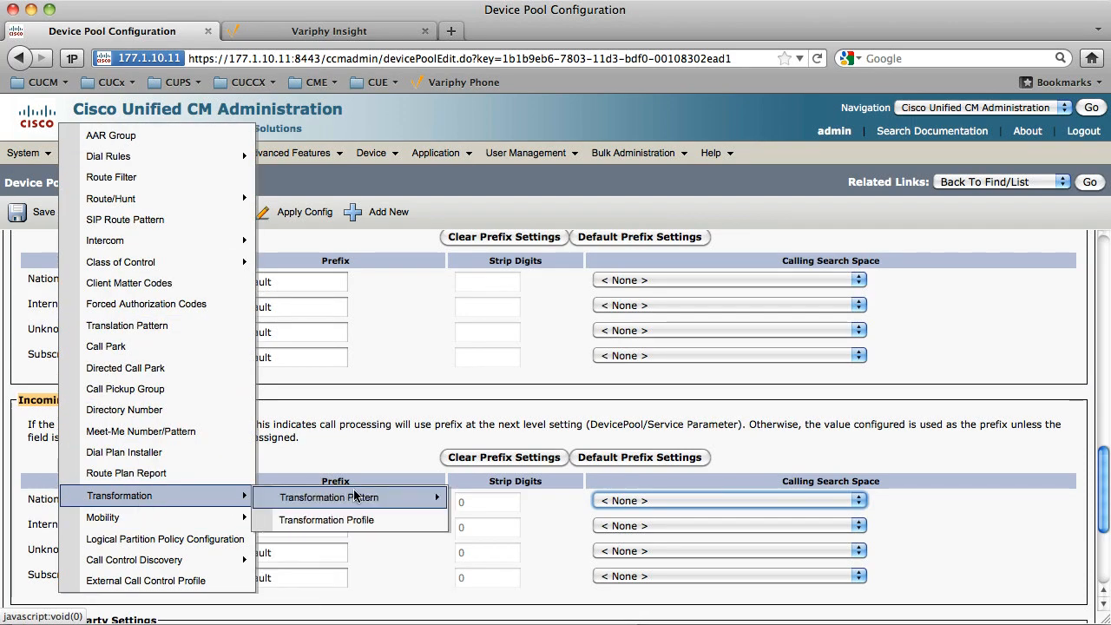
{"action": "mouse_move", "coordinate": [365, 498]}
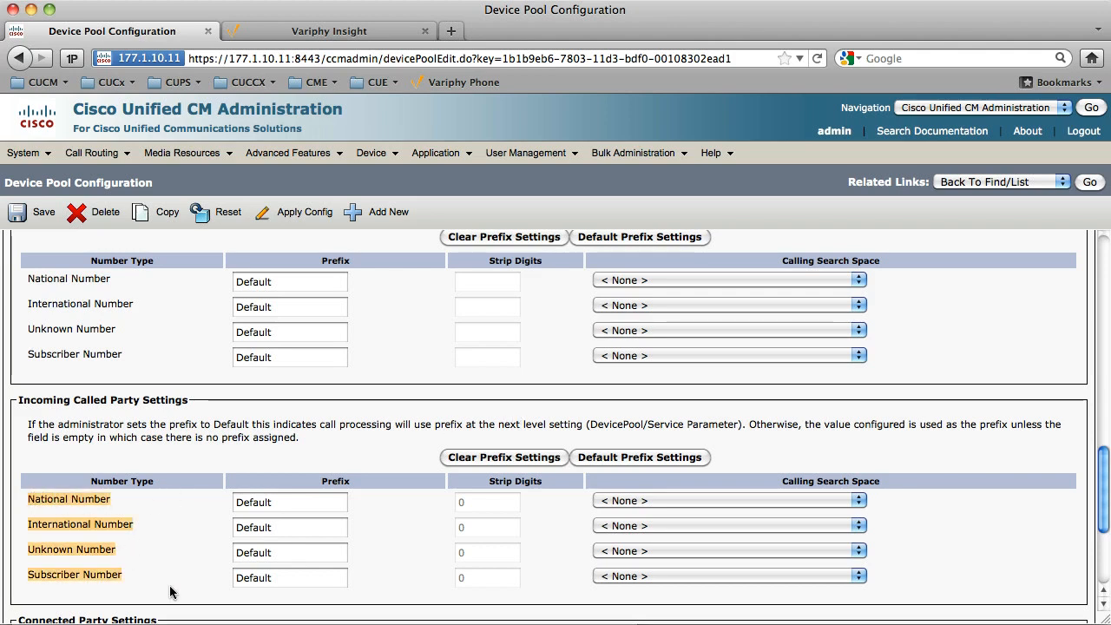
Check the Unknown Number row and its calling search space selection in the device pool's Incoming Calling Party Settings.
{"action": "scroll", "coordinate": [179, 568], "scroll_direction": "up", "scroll_amount": 2}
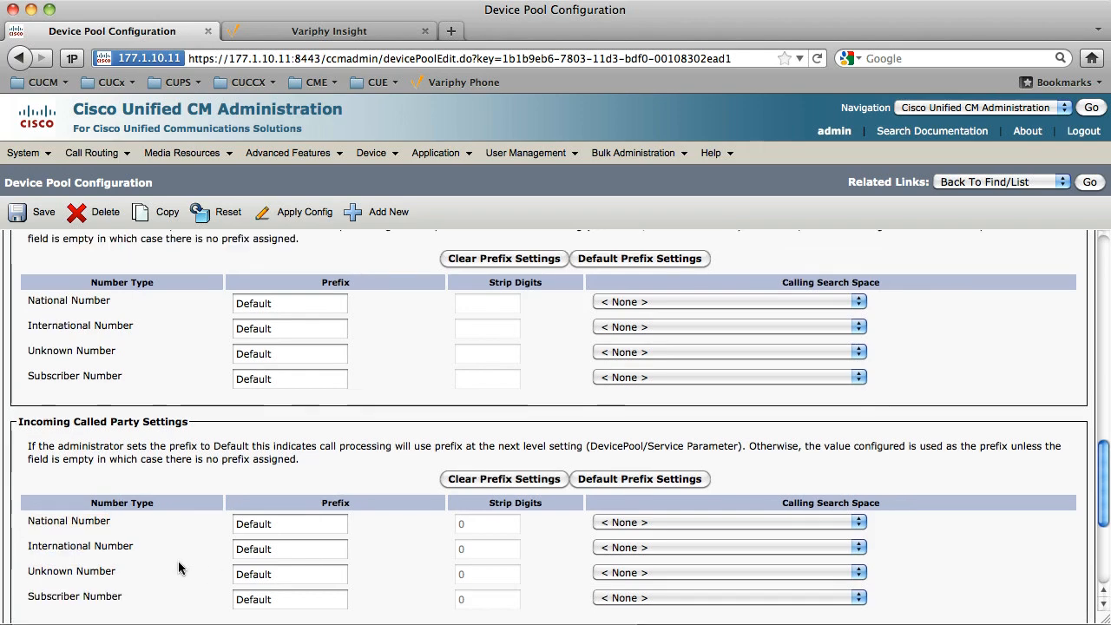
{"action": "scroll", "coordinate": [28, 382], "scroll_direction": "up", "scroll_amount": 2}
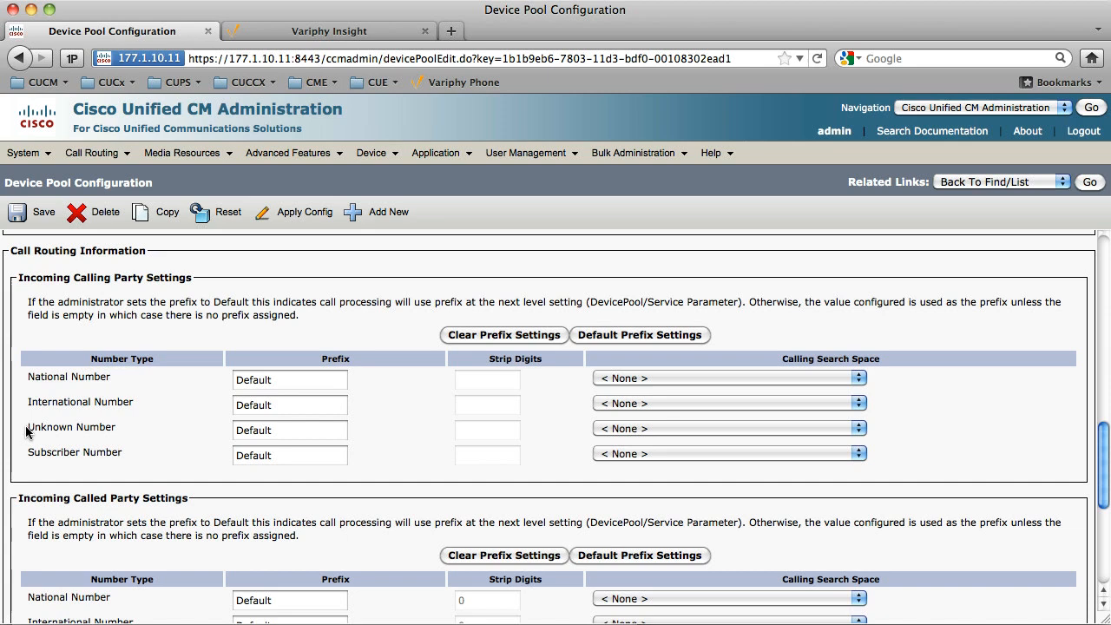
{"action": "left_click_drag", "start_coordinate": [27, 432], "coordinate": [123, 434]}
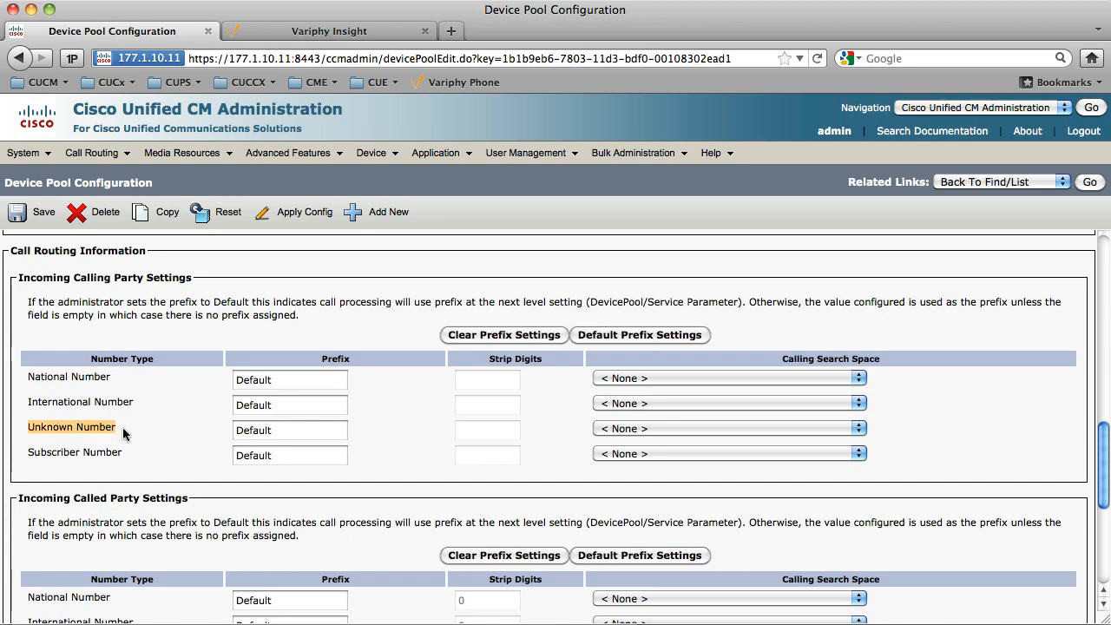
{"action": "left_click", "coordinate": [631, 427]}
{"action": "left_click", "coordinate": [569, 432]}
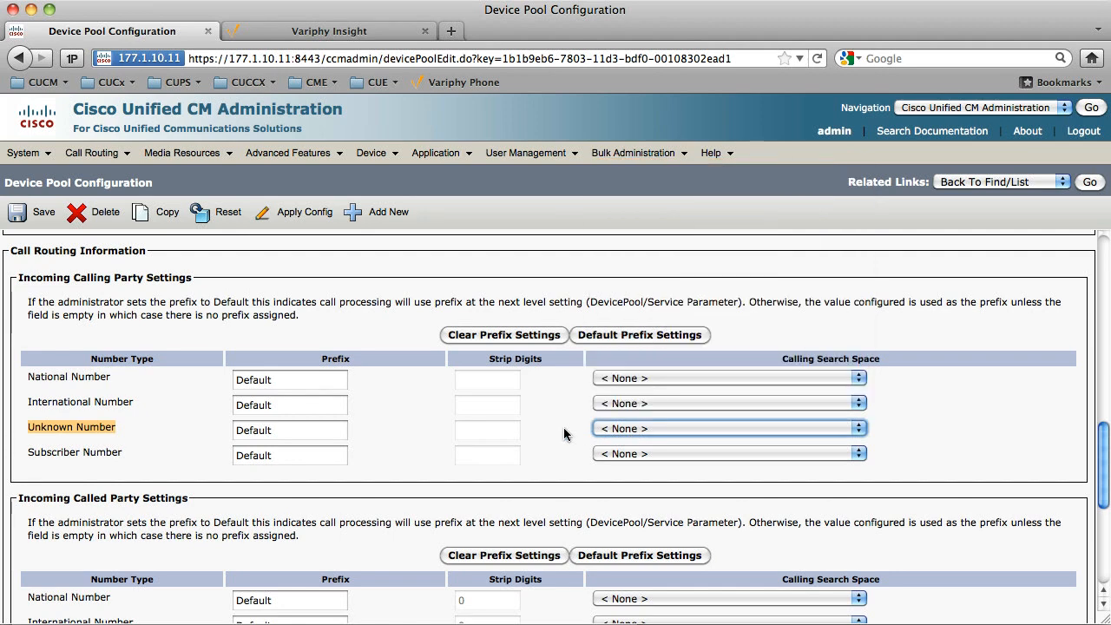
Review the four number types in the Incoming Calling Party Settings, comparing National Number with Unknown Number and its calling search space.
{"action": "left_click", "coordinate": [164, 425]}
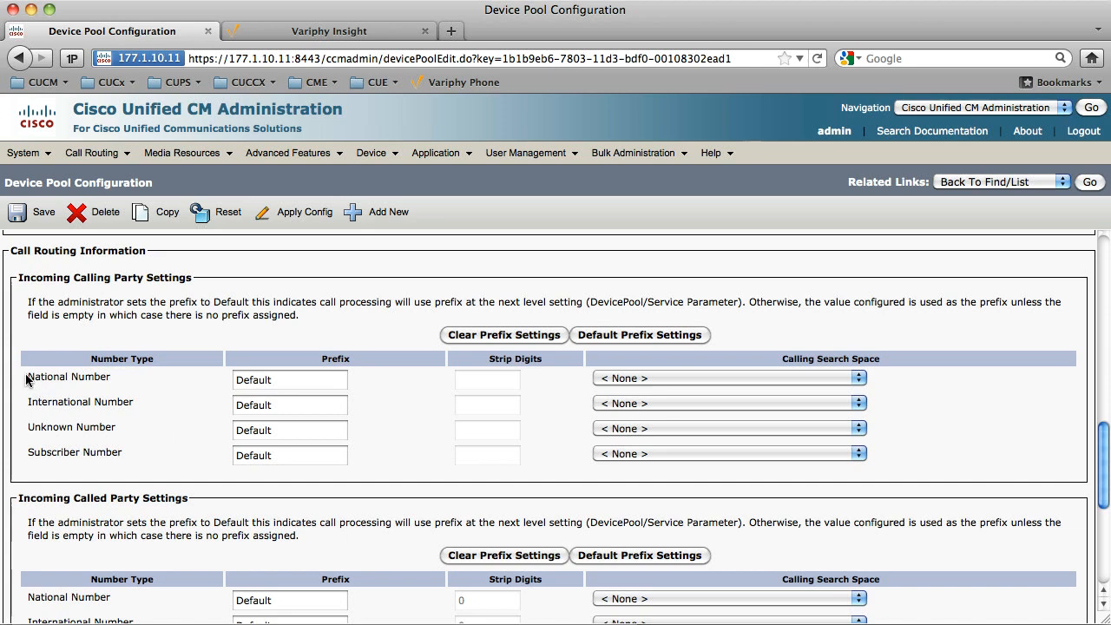
{"action": "left_click_drag", "start_coordinate": [26, 379], "coordinate": [120, 452]}
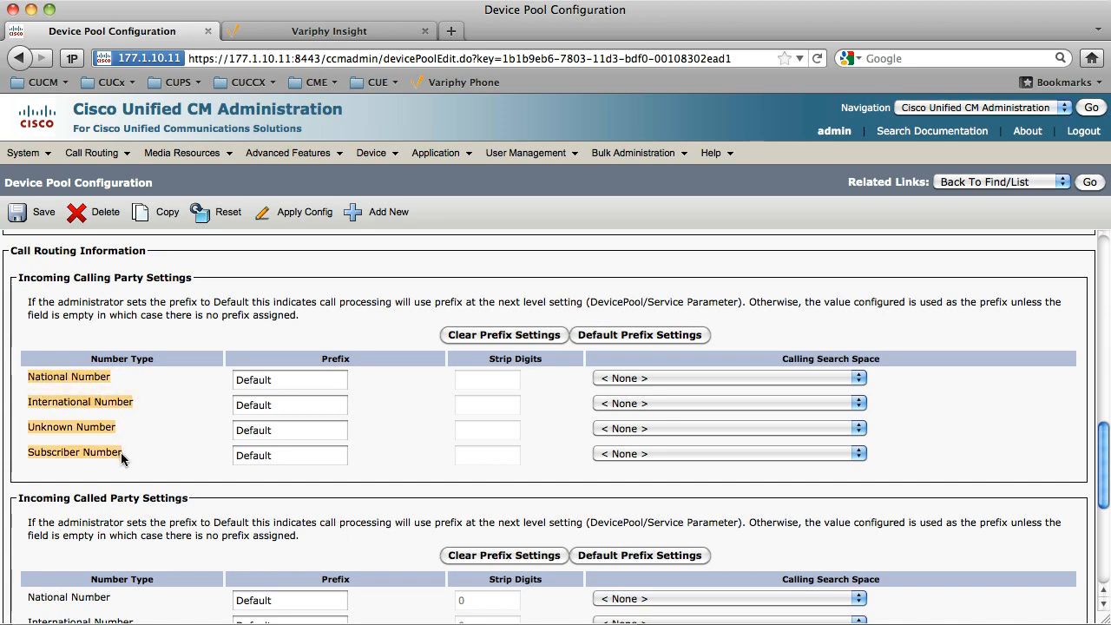
{"action": "scroll", "coordinate": [121, 454], "scroll_direction": "up", "scroll_amount": 1}
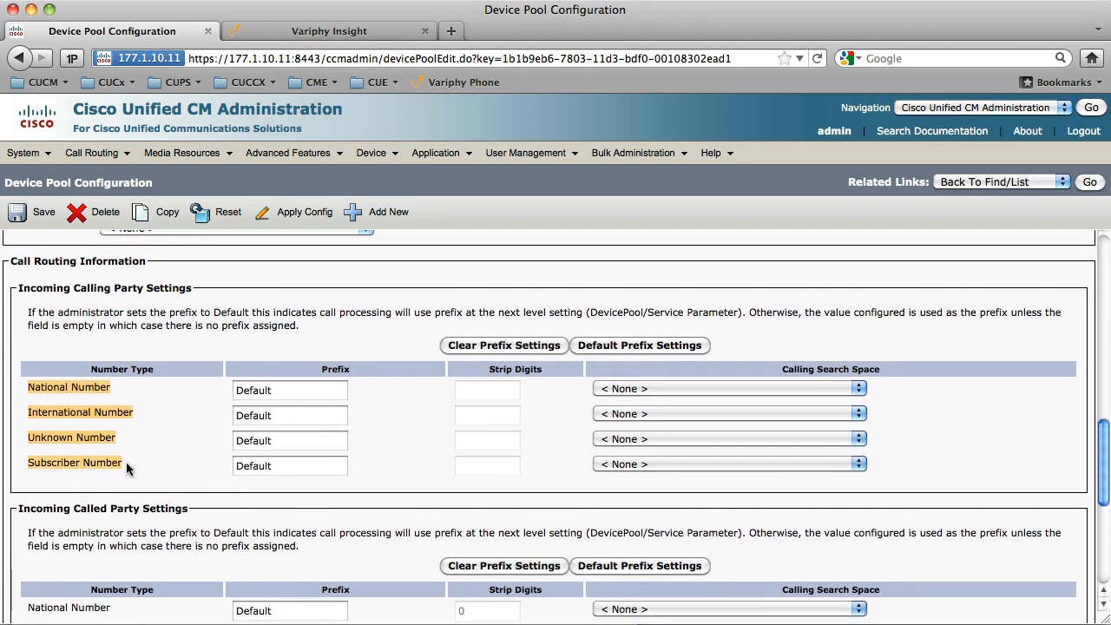
{"action": "left_click", "coordinate": [126, 465]}
{"action": "scroll", "coordinate": [126, 464], "scroll_direction": "up", "scroll_amount": 1}
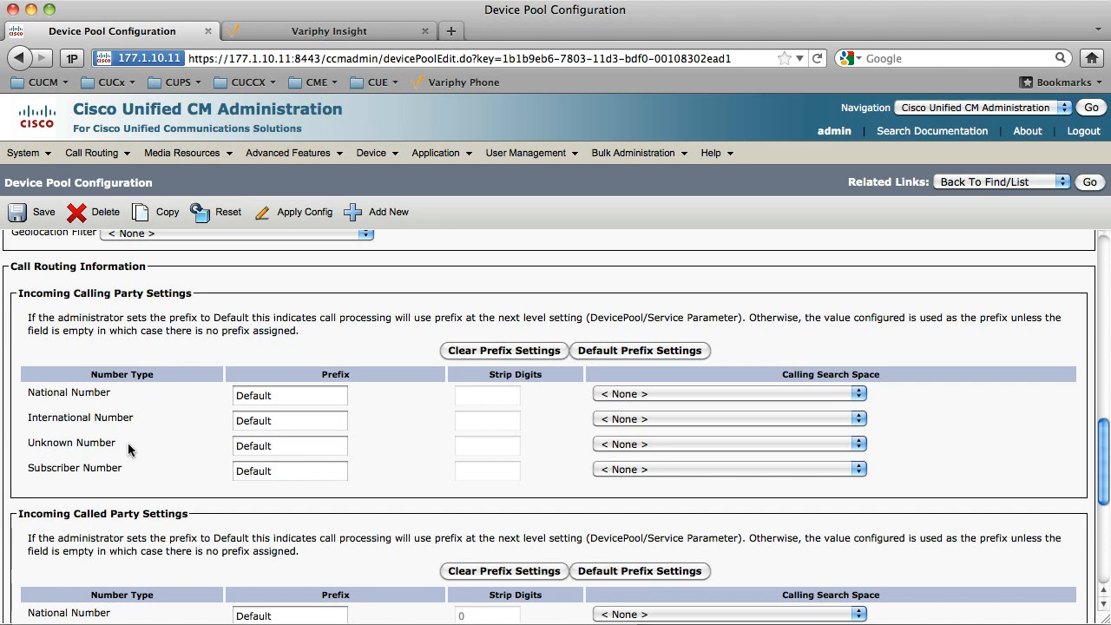
{"action": "left_click_drag", "start_coordinate": [26, 388], "coordinate": [67, 392]}
{"action": "left_click_drag", "start_coordinate": [27, 440], "coordinate": [134, 448]}
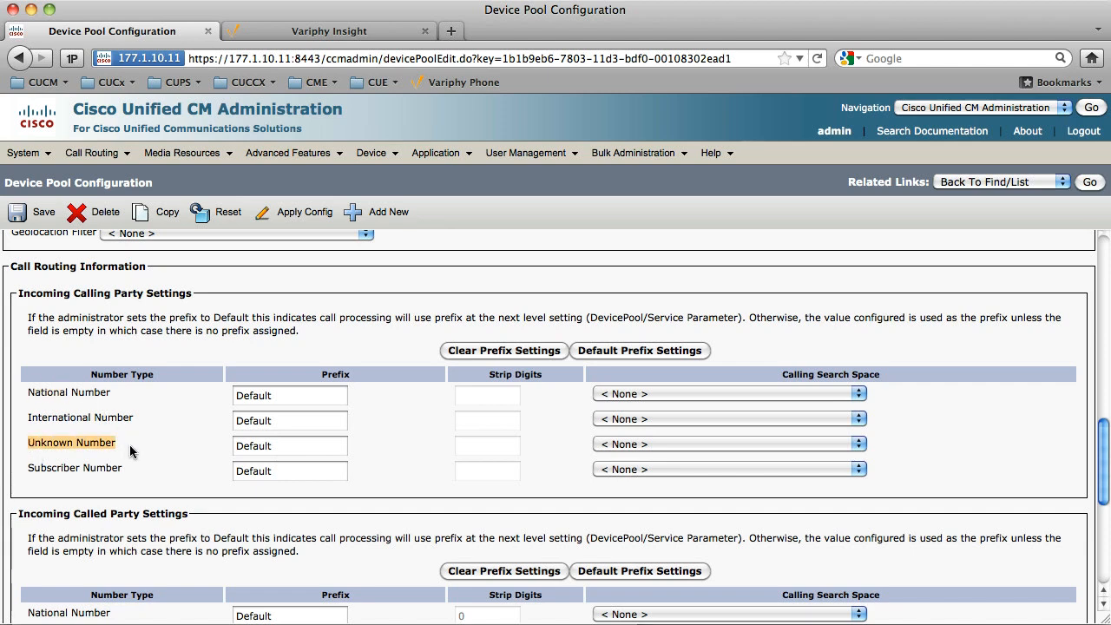
{"action": "left_click", "coordinate": [662, 448]}
{"action": "left_click", "coordinate": [663, 449]}
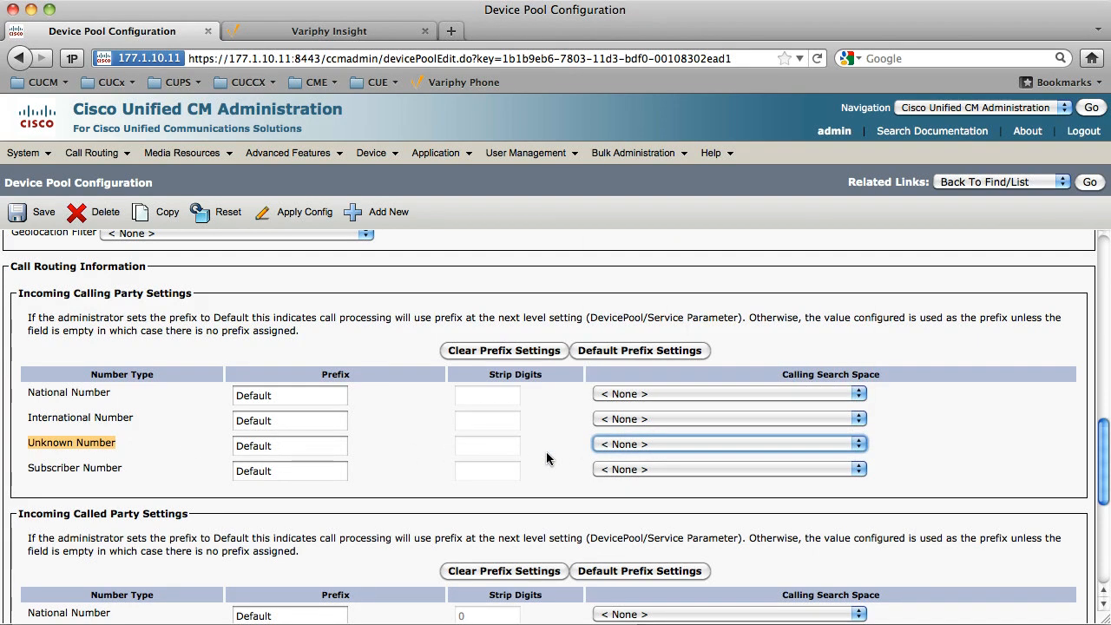
{"action": "left_click", "coordinate": [547, 458]}
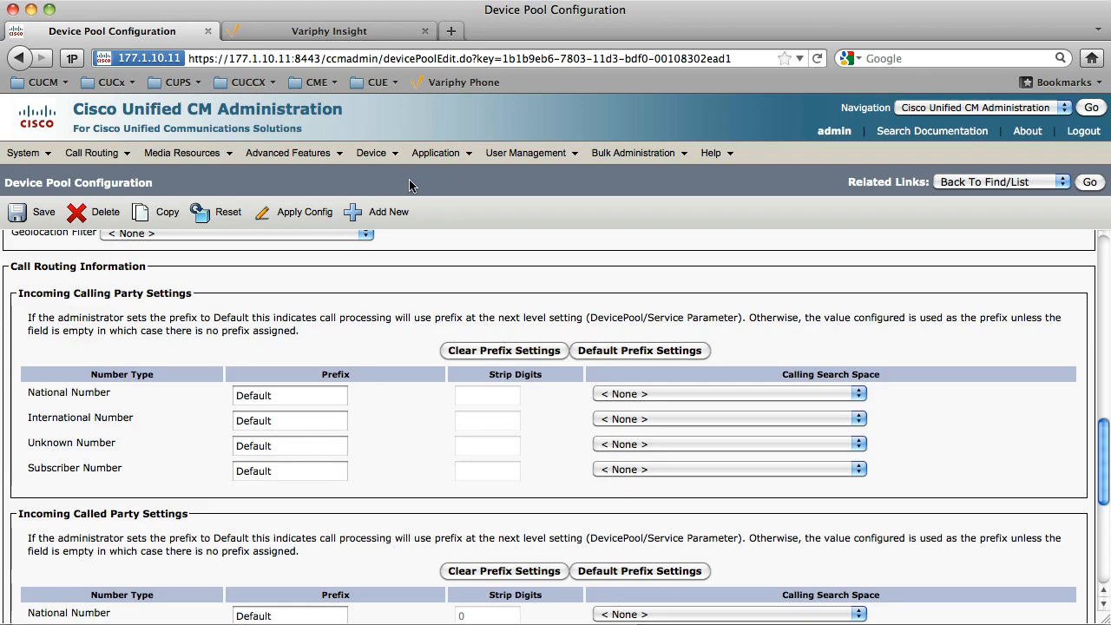
List the trunks, open the first CorpHQ-PSTN-GW SIP trunk and find its Incoming Calling Party Settings.
{"action": "mouse_move", "coordinate": [373, 154]}
{"action": "left_click", "coordinate": [392, 262]}
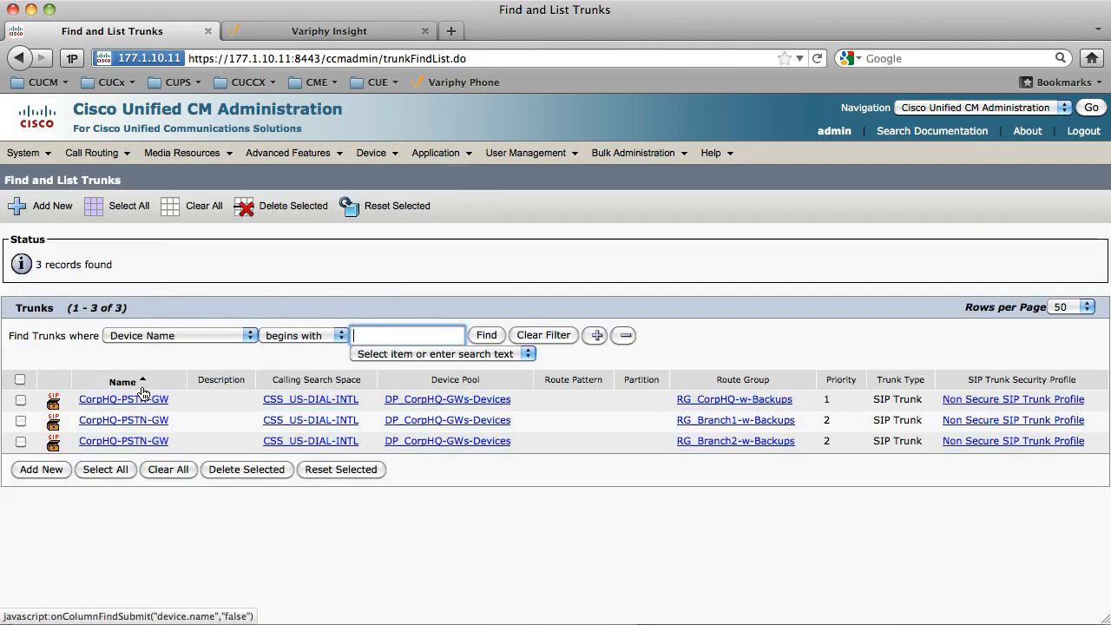
{"action": "left_click", "coordinate": [113, 399]}
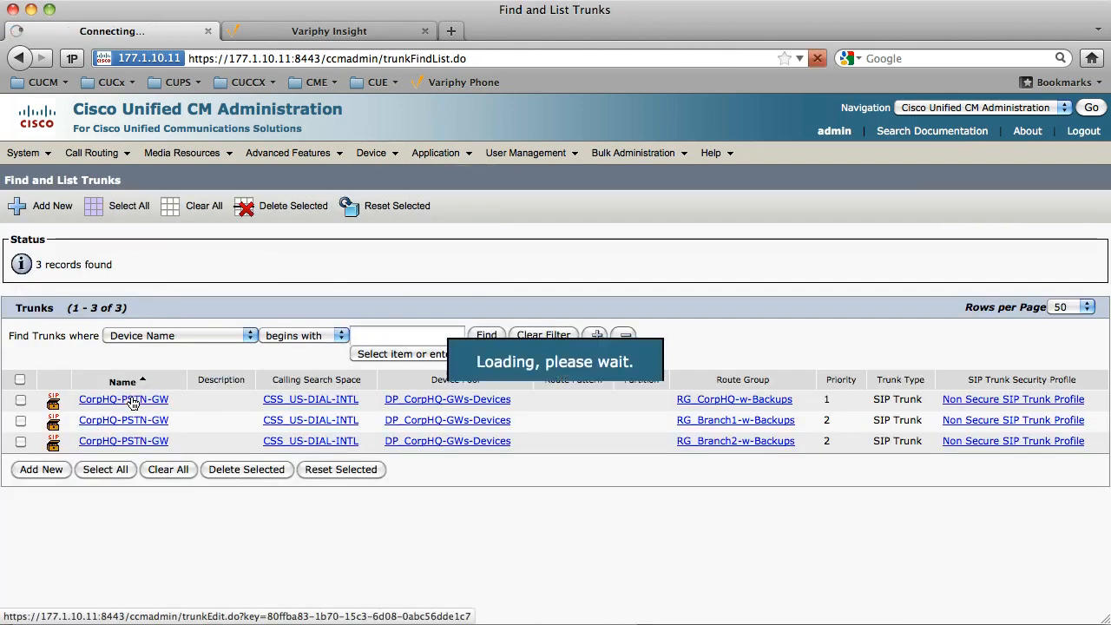
{"action": "scroll", "coordinate": [201, 379], "scroll_direction": "down", "scroll_amount": 10}
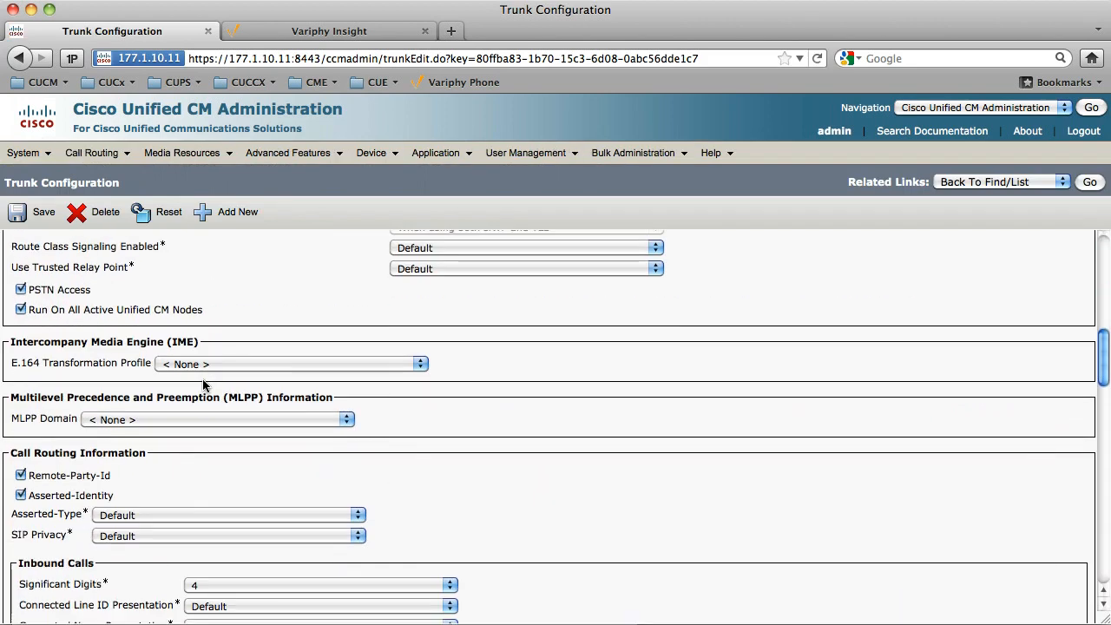
{"action": "scroll", "coordinate": [208, 378], "scroll_direction": "down", "scroll_amount": 5}
Examine the Incoming Number row and its available calling search spaces in the SIP trunk's Incoming Calling Party Settings.
{"action": "left_click", "coordinate": [533, 445]}
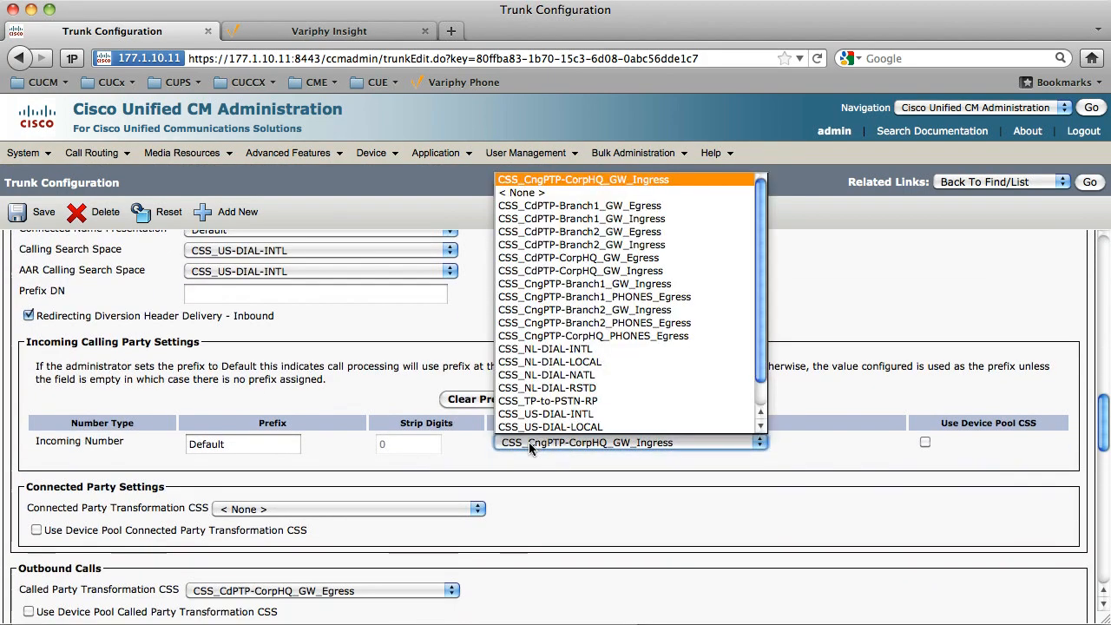
{"action": "left_click", "coordinate": [483, 447]}
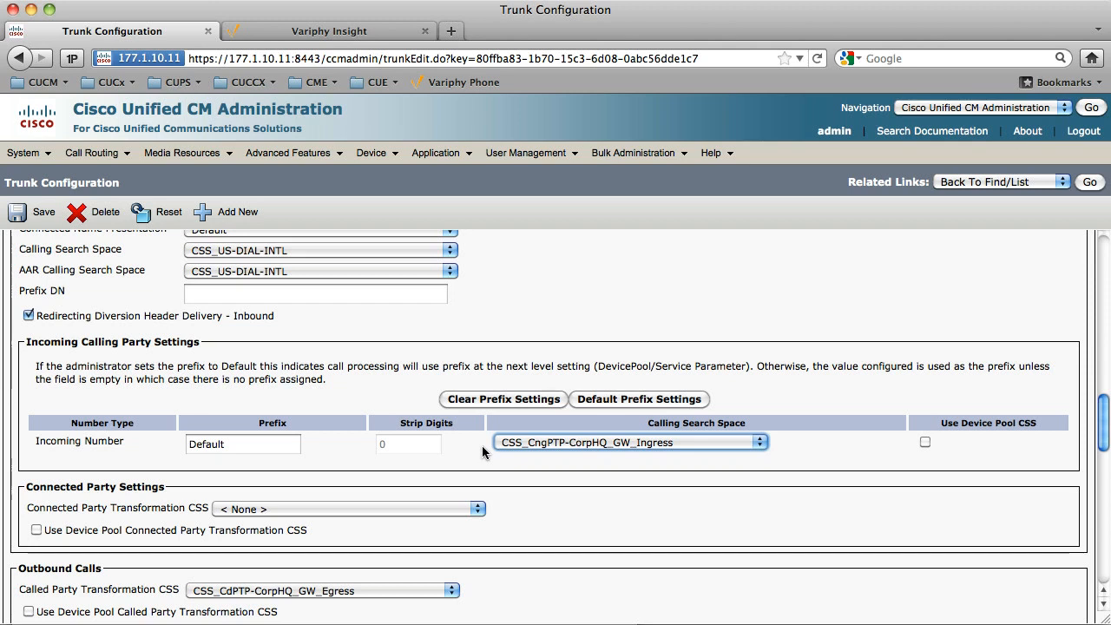
{"action": "left_click_drag", "start_coordinate": [139, 447], "coordinate": [23, 443]}
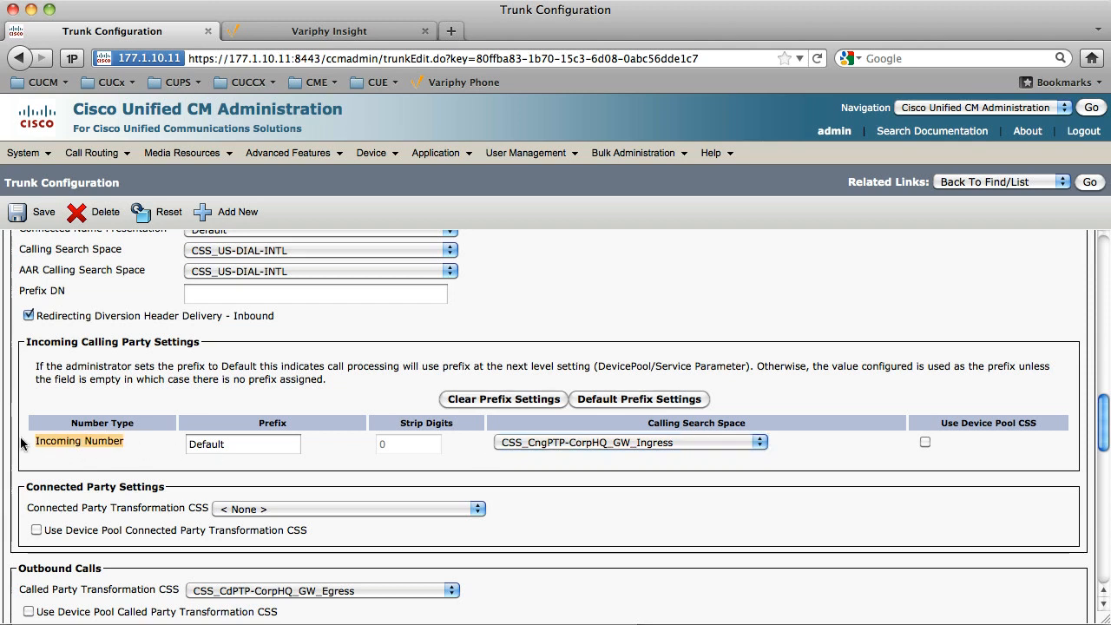
{"action": "left_click", "coordinate": [148, 443]}
{"action": "left_click_drag", "start_coordinate": [26, 343], "coordinate": [199, 346]}
{"action": "left_click", "coordinate": [206, 341]}
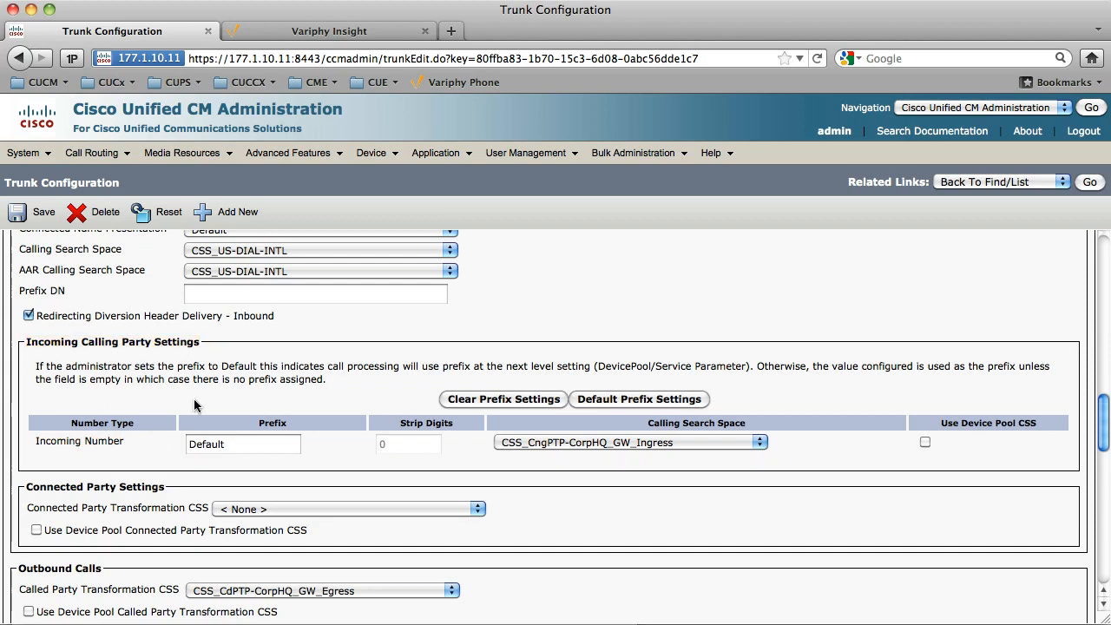
Open the list of calling party transformation patterns and start adding a new one.
{"action": "left_click", "coordinate": [87, 153]}
{"action": "mouse_move", "coordinate": [150, 499]}
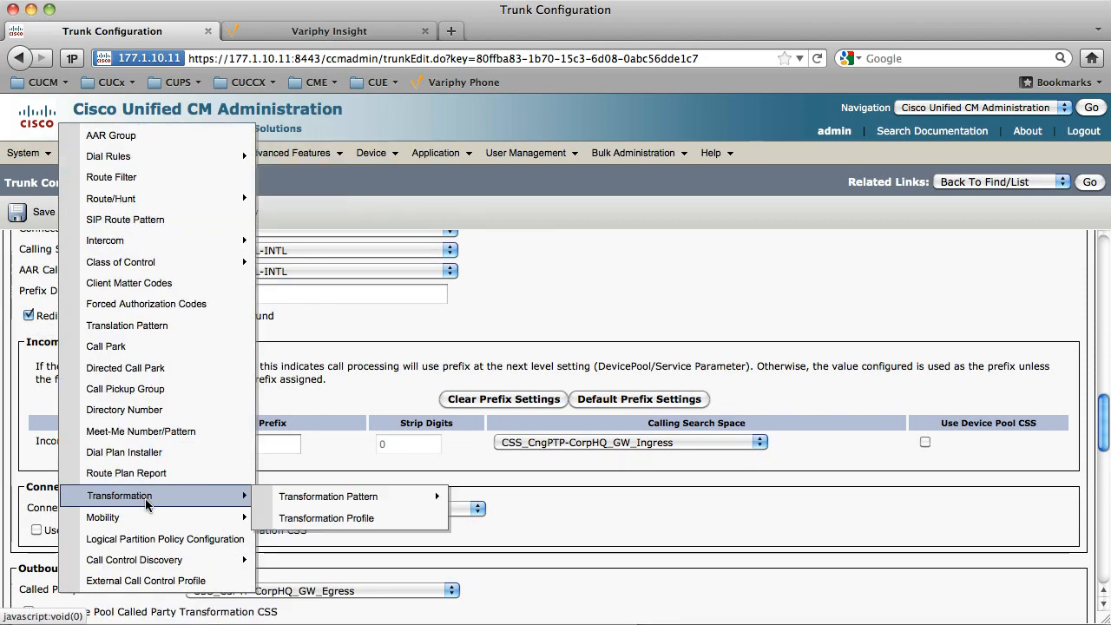
{"action": "mouse_move", "coordinate": [288, 502]}
{"action": "left_click", "coordinate": [453, 499]}
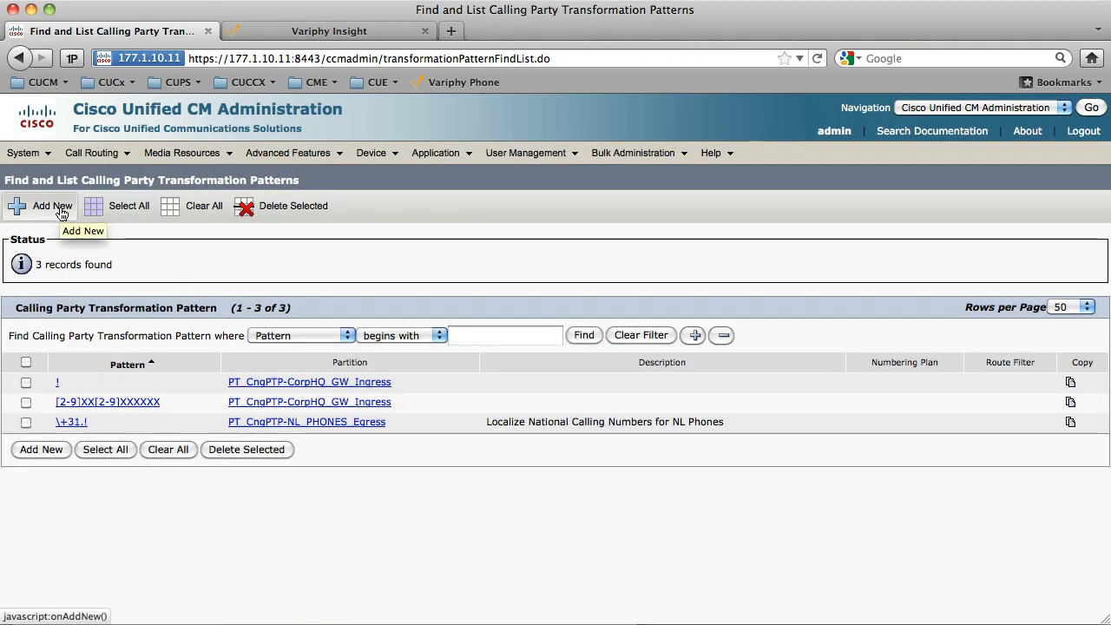
{"action": "left_click", "coordinate": [62, 213]}
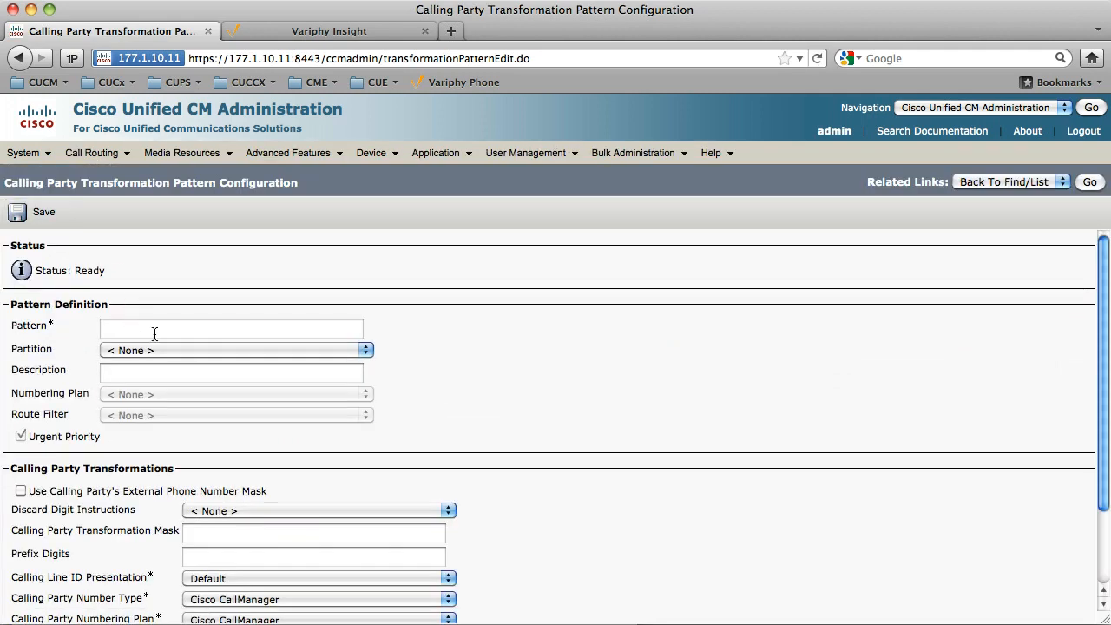
Assign the new calling party transformation pattern to partition PT_CngPTP-CorpHQ_PHONES_Egress and enter \+1.! as its pattern.
{"action": "double_click", "coordinate": [36, 180]}
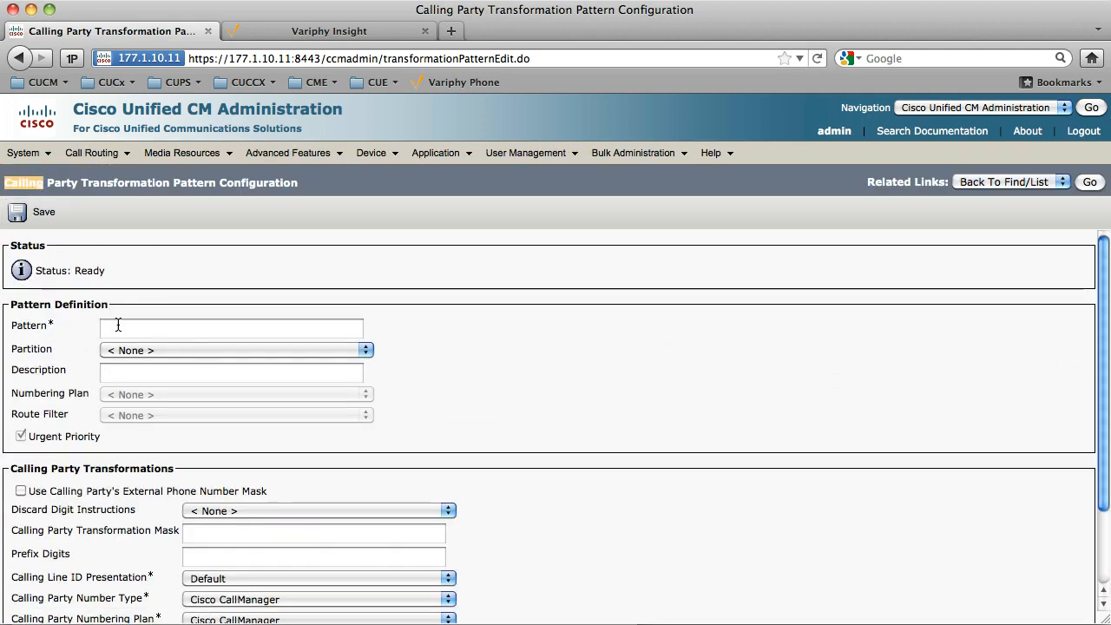
{"action": "left_click", "coordinate": [133, 351]}
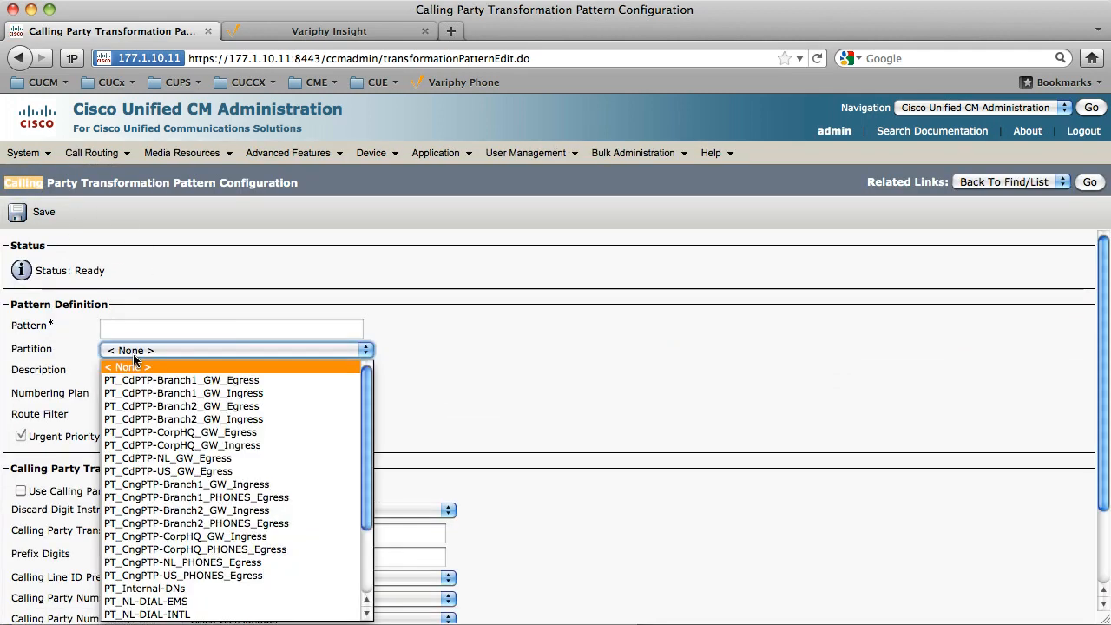
{"action": "left_click", "coordinate": [165, 551]}
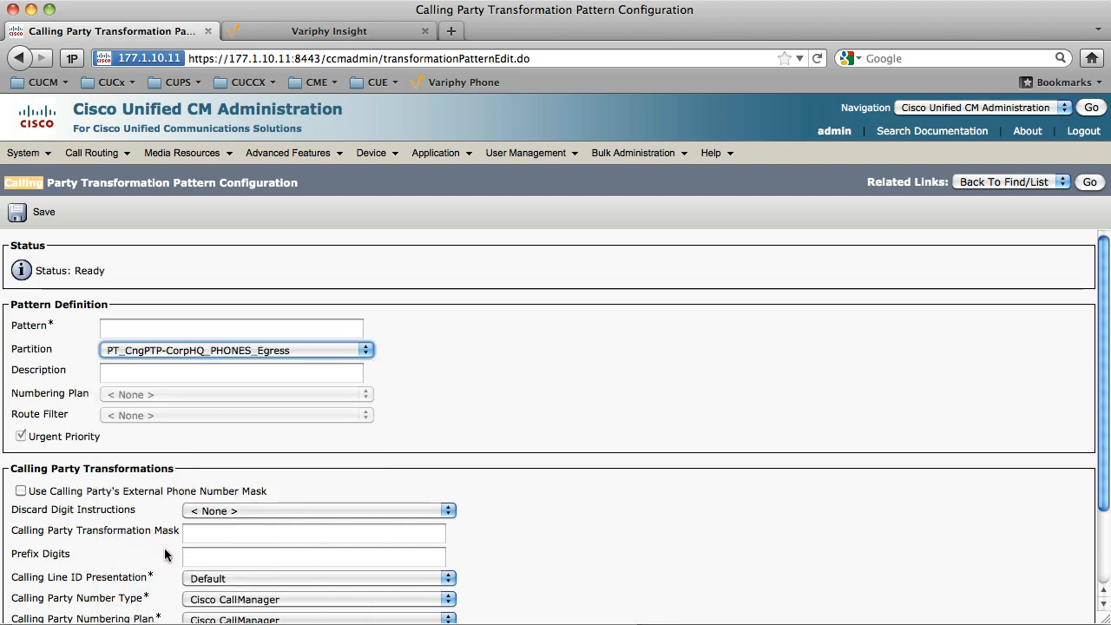
{"action": "left_click", "coordinate": [215, 330]}
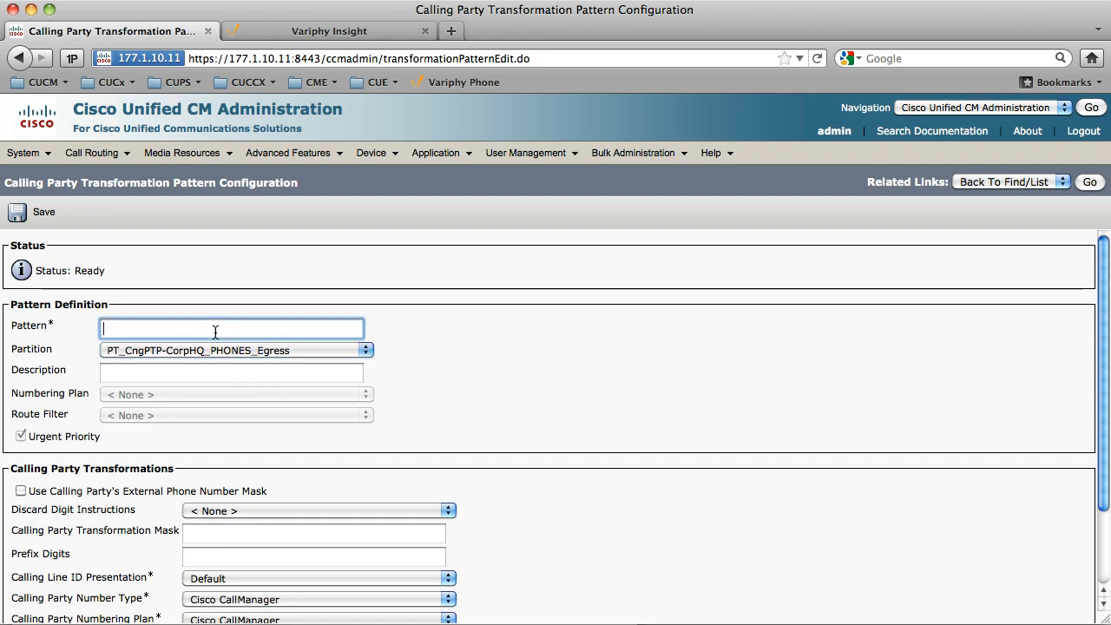
{"action": "type", "text": "\\+1"}
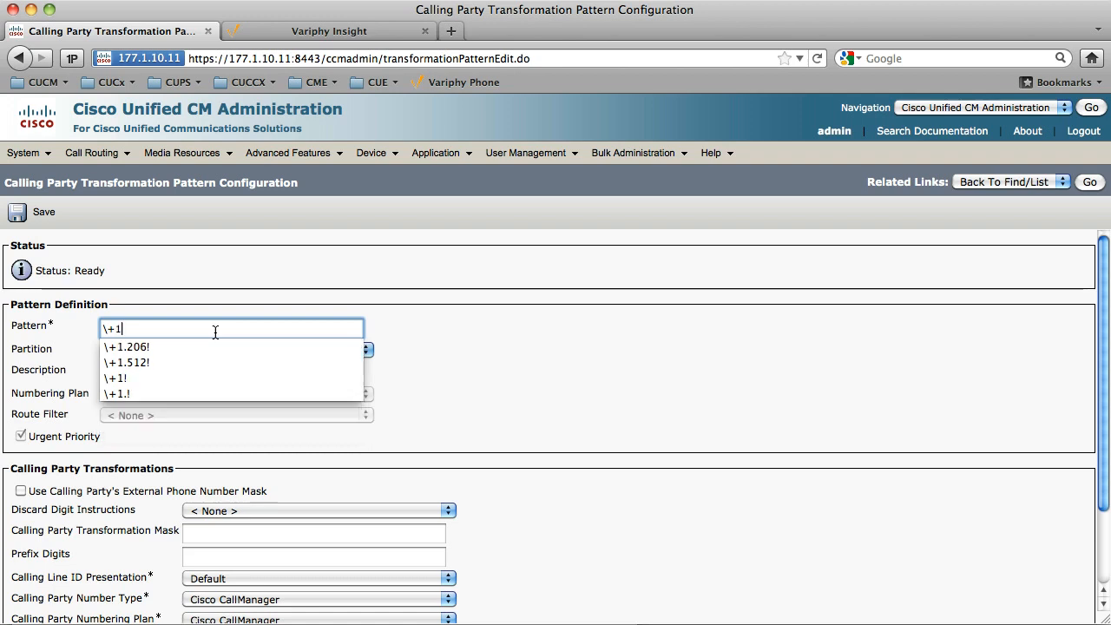
{"action": "type", "text": ".!"}
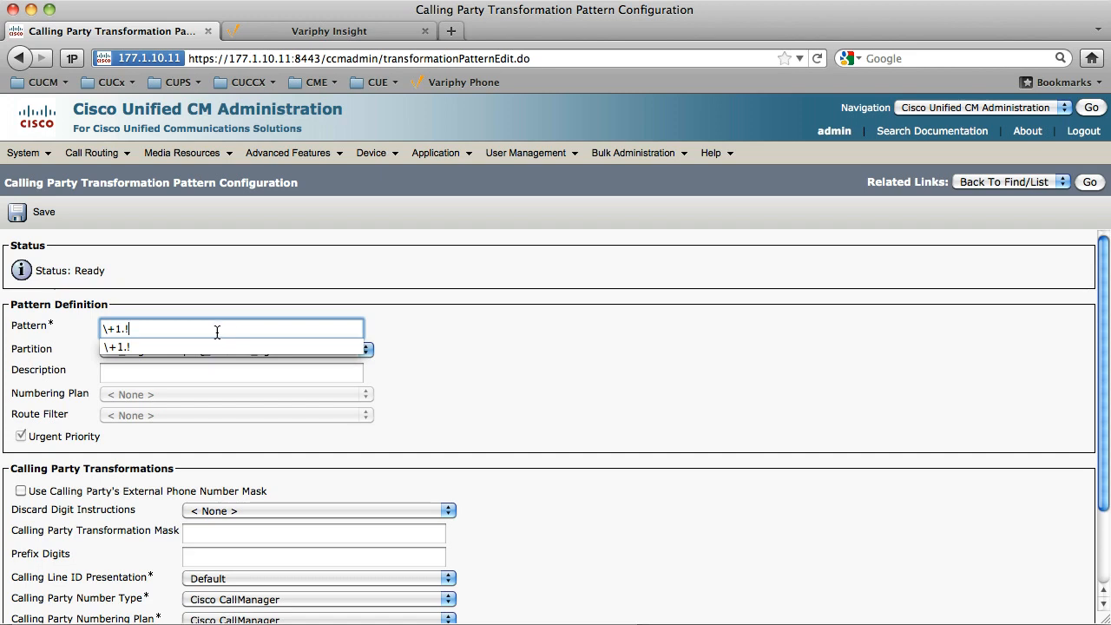
{"action": "left_click_drag", "start_coordinate": [124, 330], "coordinate": [109, 330]}
{"action": "left_click", "coordinate": [143, 330]}
{"action": "key", "text": "Tab"}
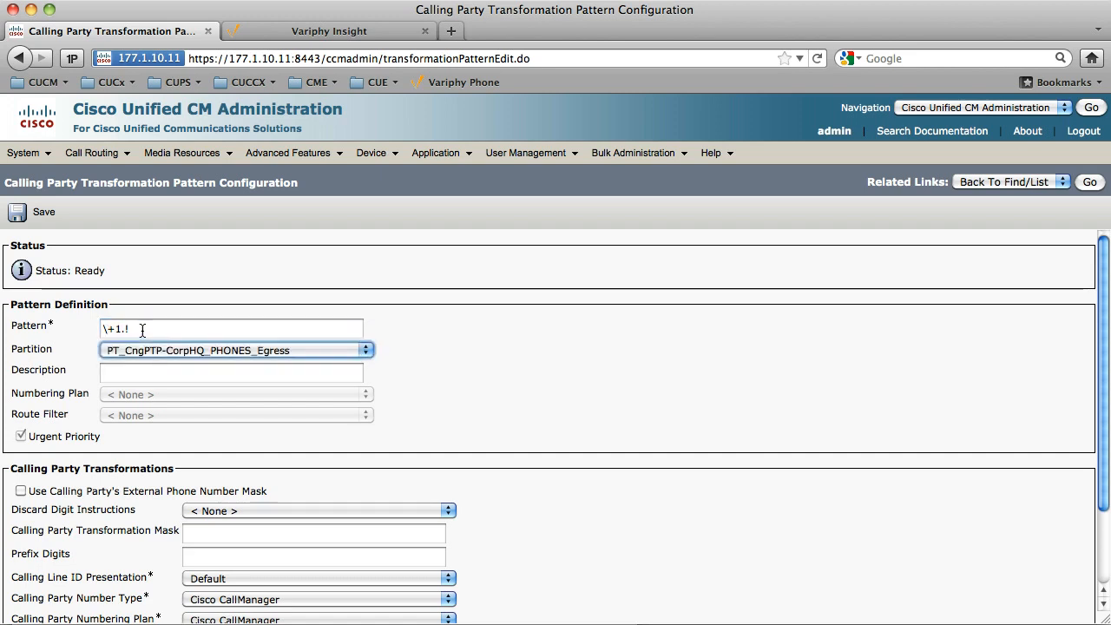
Set the pattern's Discard Digit Instructions to PreDot and save the pattern.
{"action": "left_click", "coordinate": [196, 510]}
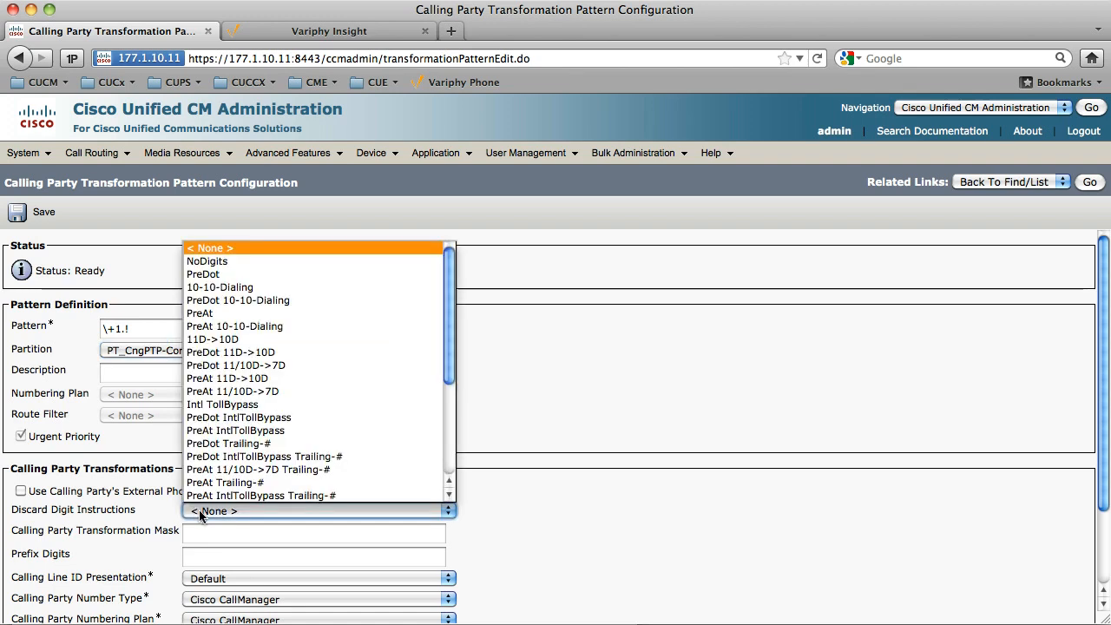
{"action": "left_click", "coordinate": [199, 510]}
{"action": "key", "text": "p"}
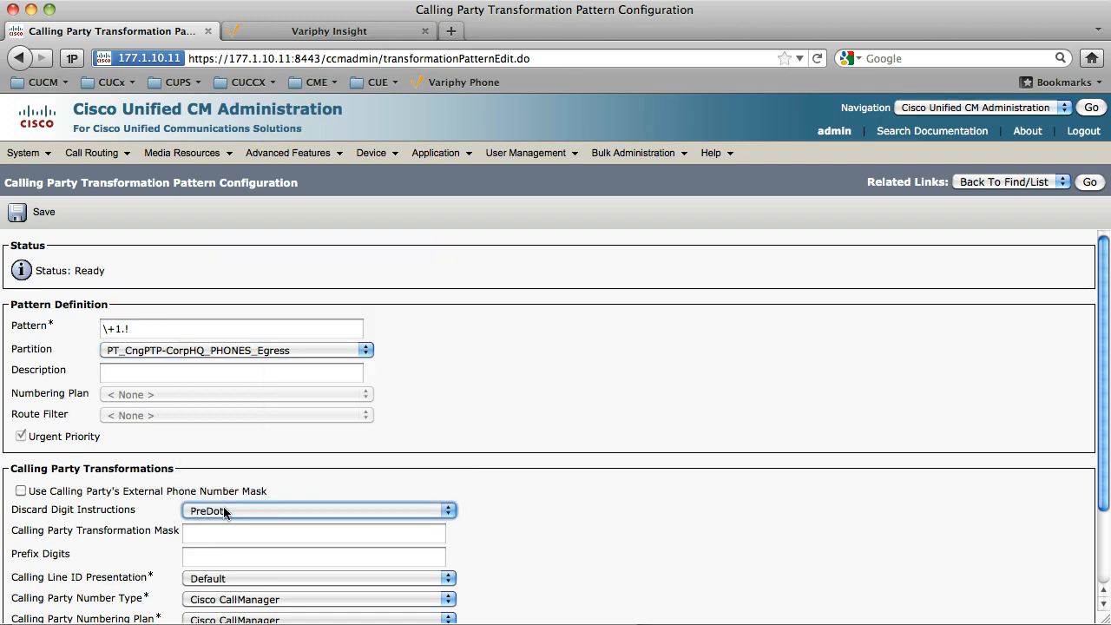
{"action": "left_click", "coordinate": [43, 217]}
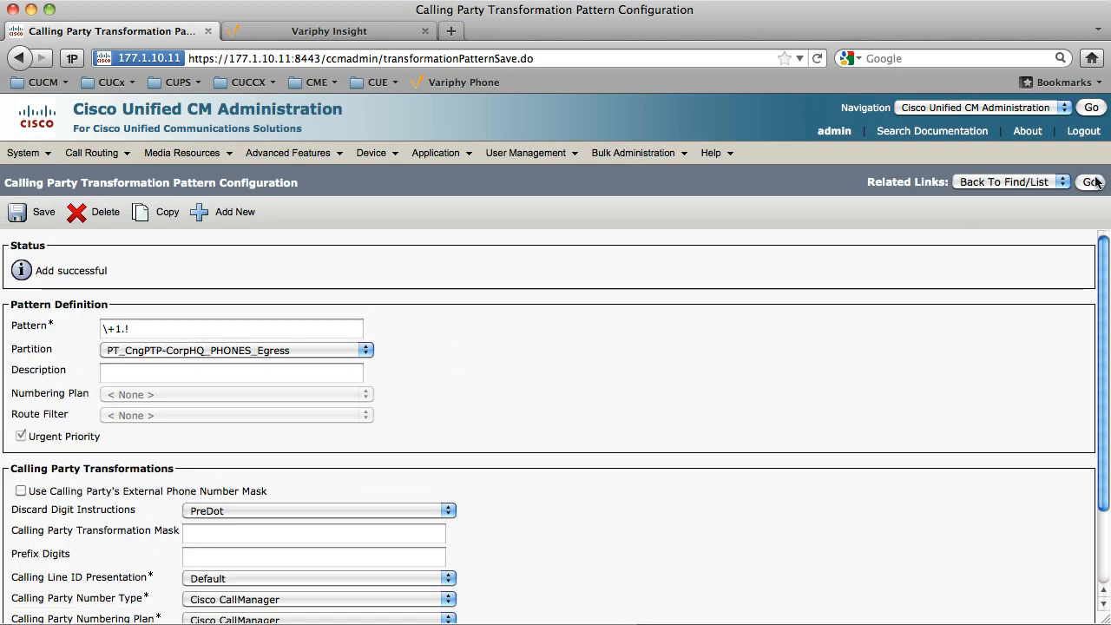
Switch to the Variphy phone windows, test-call CorpHQ Phone1 from the PSTN phone's Amsterdam line to check the calling number, and hang up.
{"action": "key", "text": "super+Tab"}
{"action": "key", "text": "super+grave"}
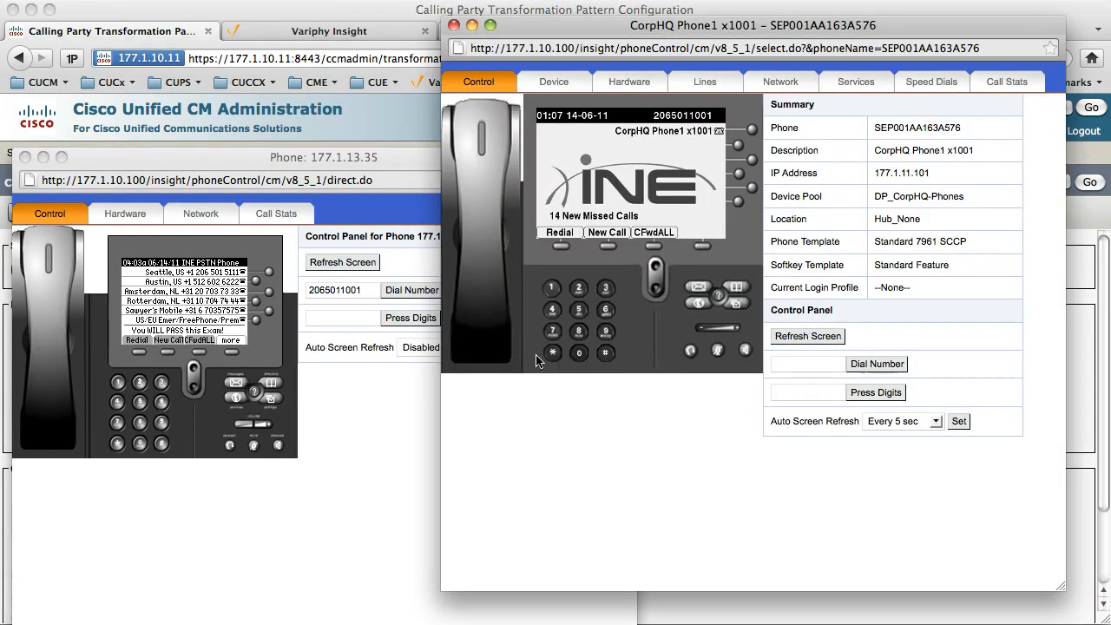
{"action": "left_click", "coordinate": [218, 304]}
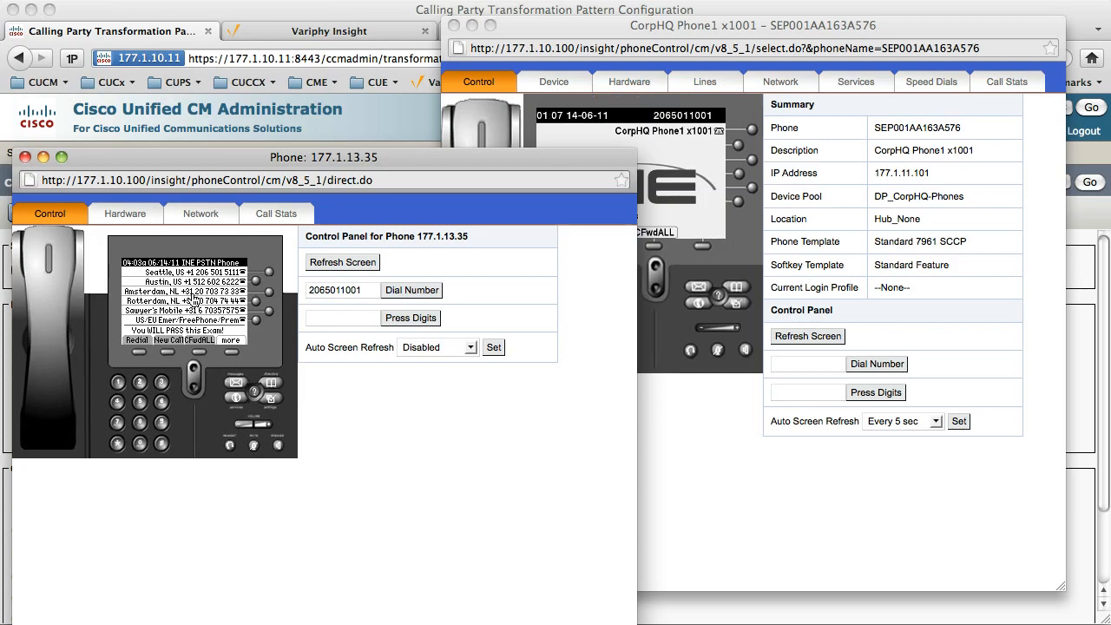
{"action": "left_click", "coordinate": [268, 294]}
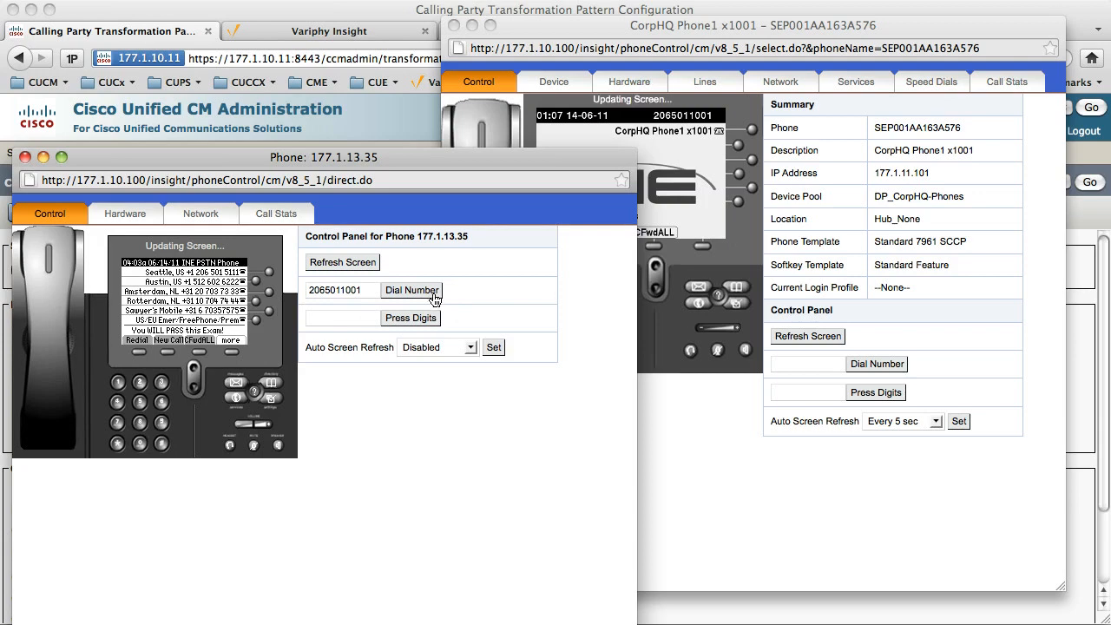
{"action": "left_click", "coordinate": [698, 191]}
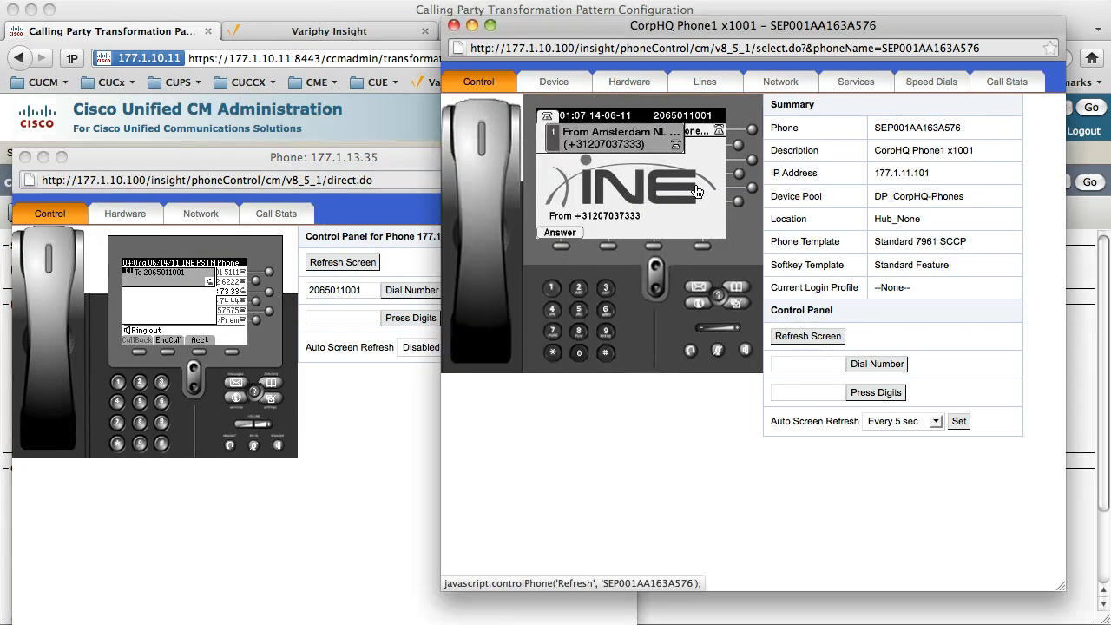
{"action": "left_click", "coordinate": [278, 451]}
{"action": "left_click", "coordinate": [277, 448]}
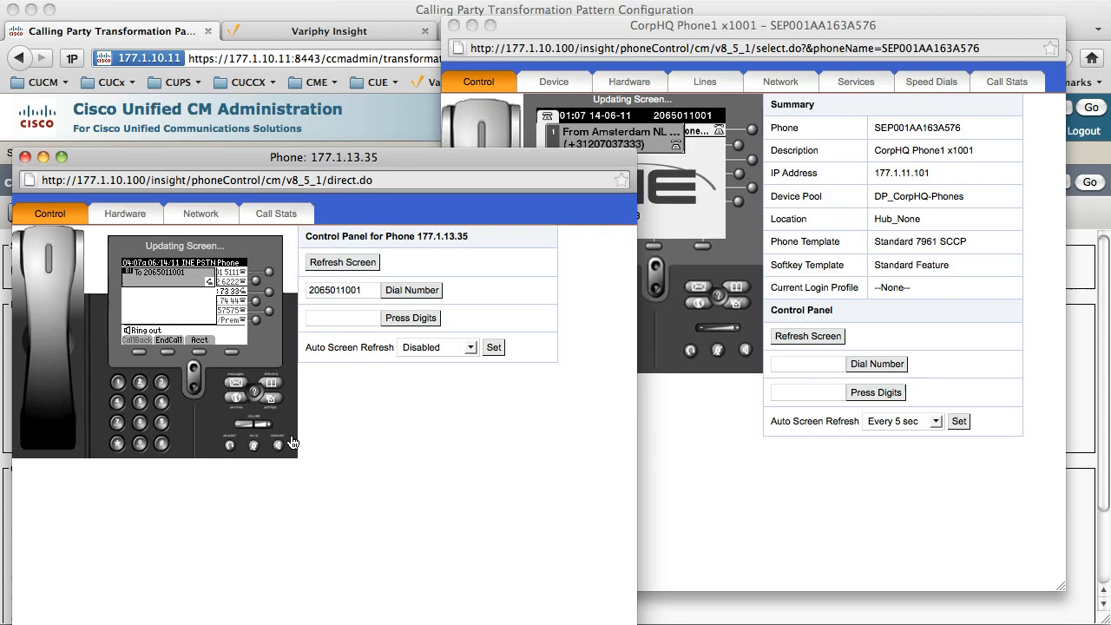
Test-call CorpHQ Phone1 from the PSTN phone's Seattle line, check the calling number on its display, and end the call.
{"action": "left_click_drag", "start_coordinate": [476, 161], "coordinate": [503, 245]}
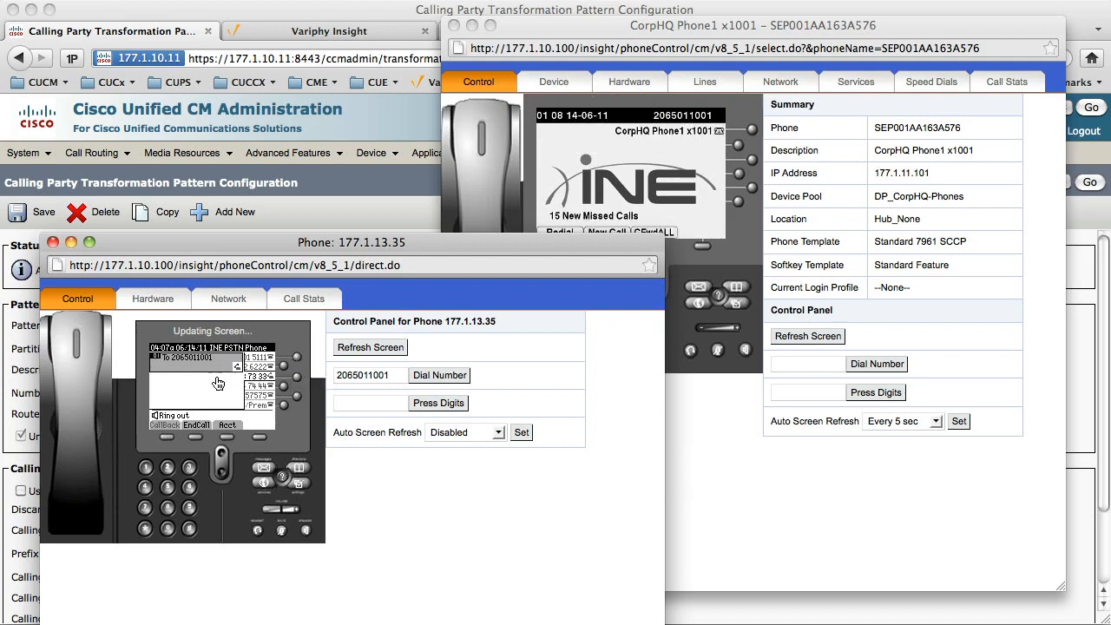
{"action": "left_click", "coordinate": [664, 198]}
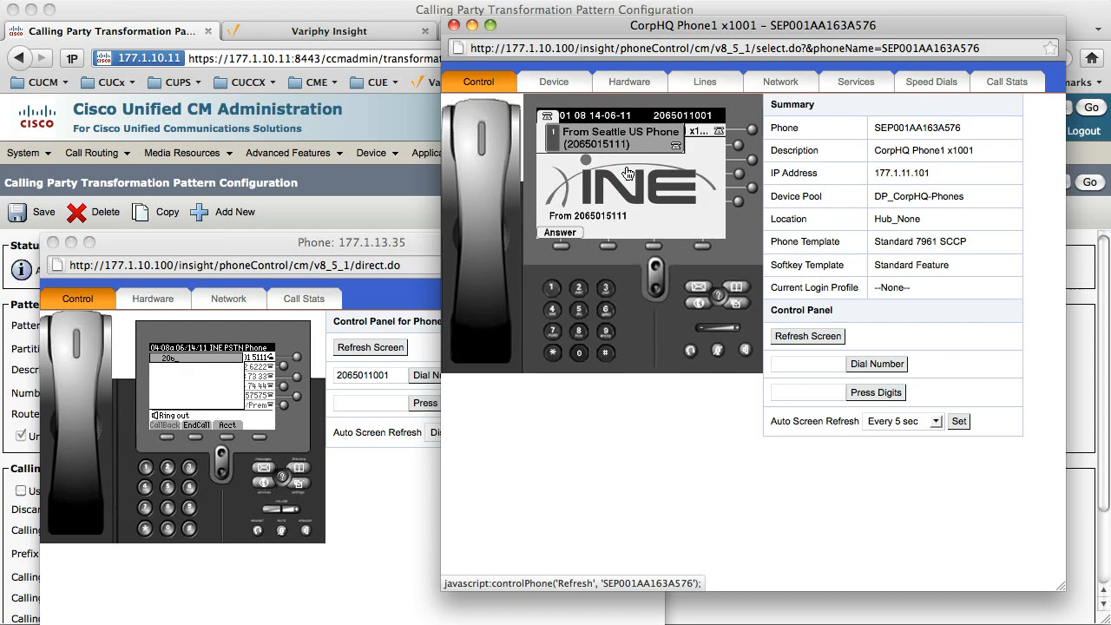
{"action": "left_click", "coordinate": [341, 521]}
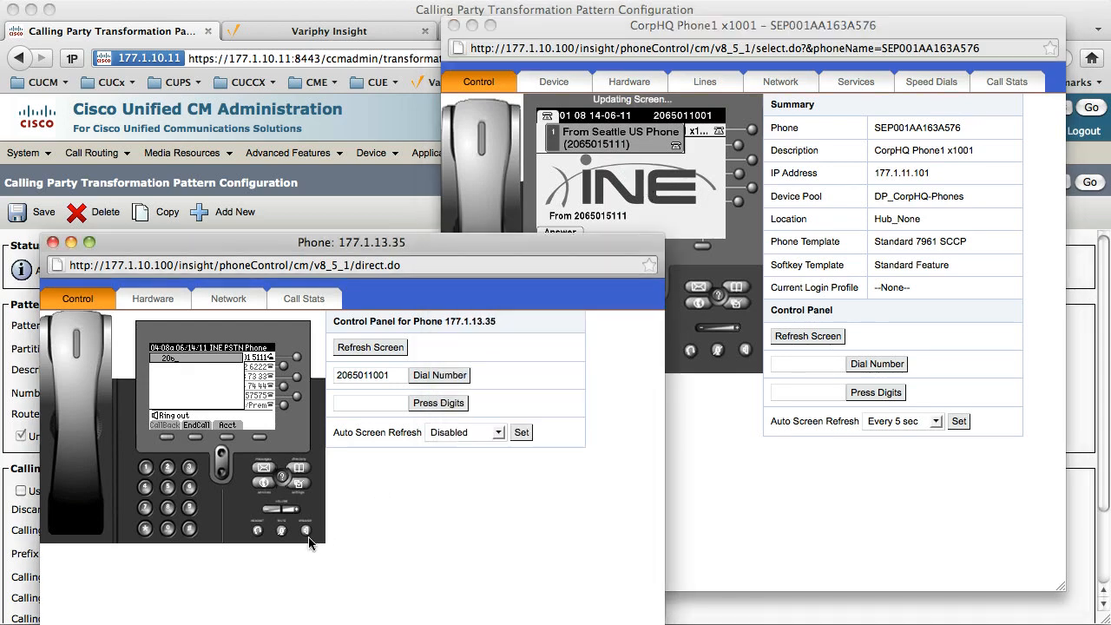
{"action": "left_click", "coordinate": [306, 534]}
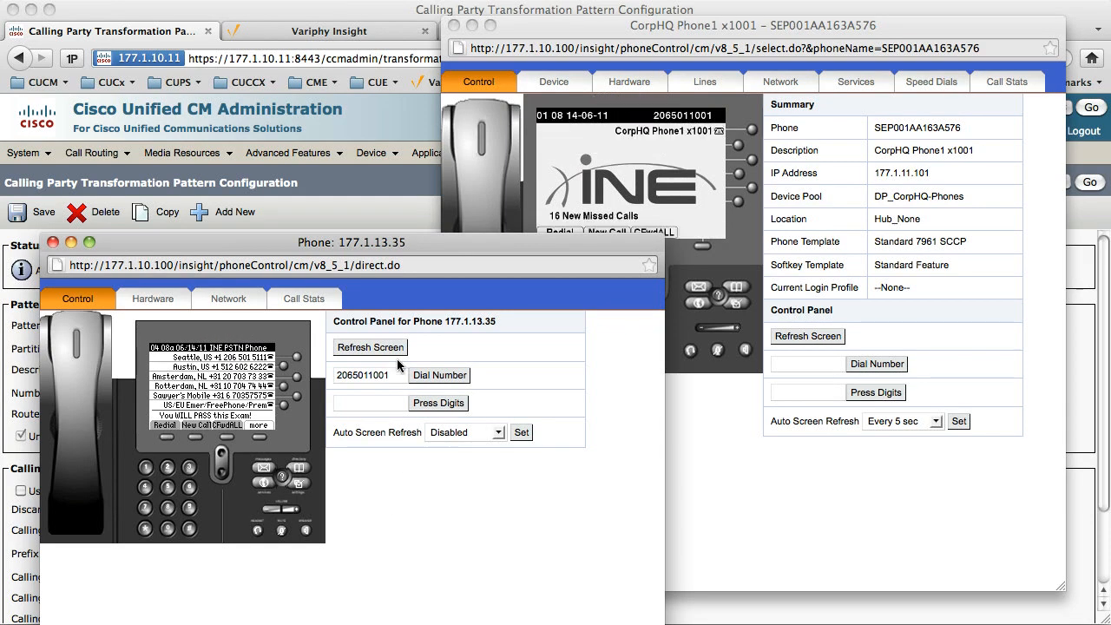
Return to the Cisco Unified CM Administration window and look over the saved \+1.! calling party transformation pattern.
{"action": "left_click", "coordinate": [388, 209]}
{"action": "scroll", "coordinate": [463, 289], "scroll_direction": "down", "scroll_amount": 3}
{"action": "scroll", "coordinate": [463, 289], "scroll_direction": "up", "scroll_amount": 3}
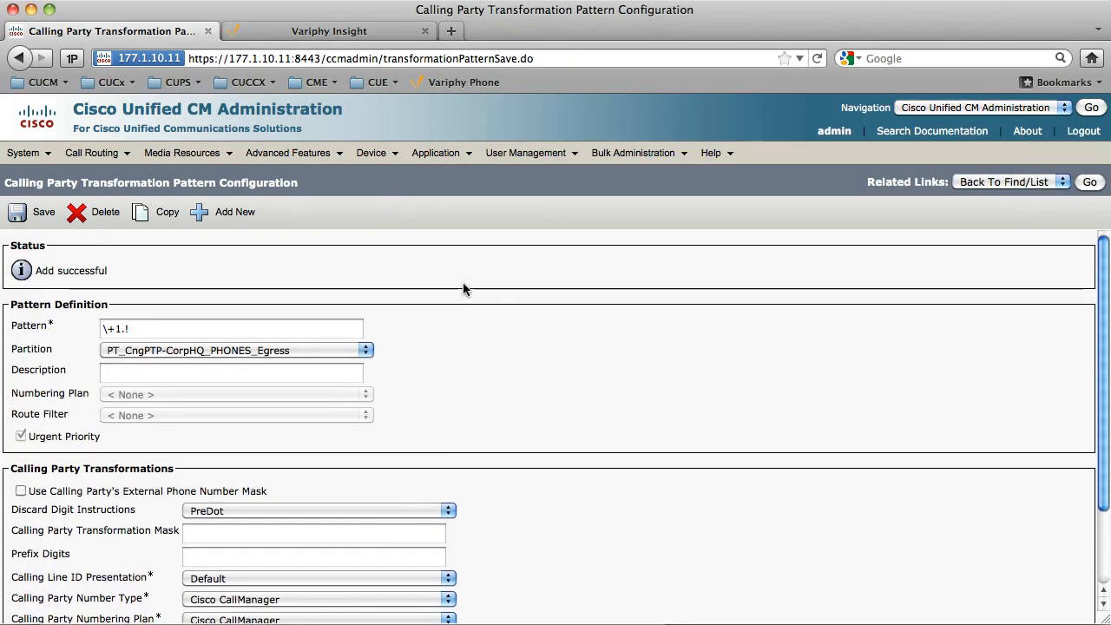